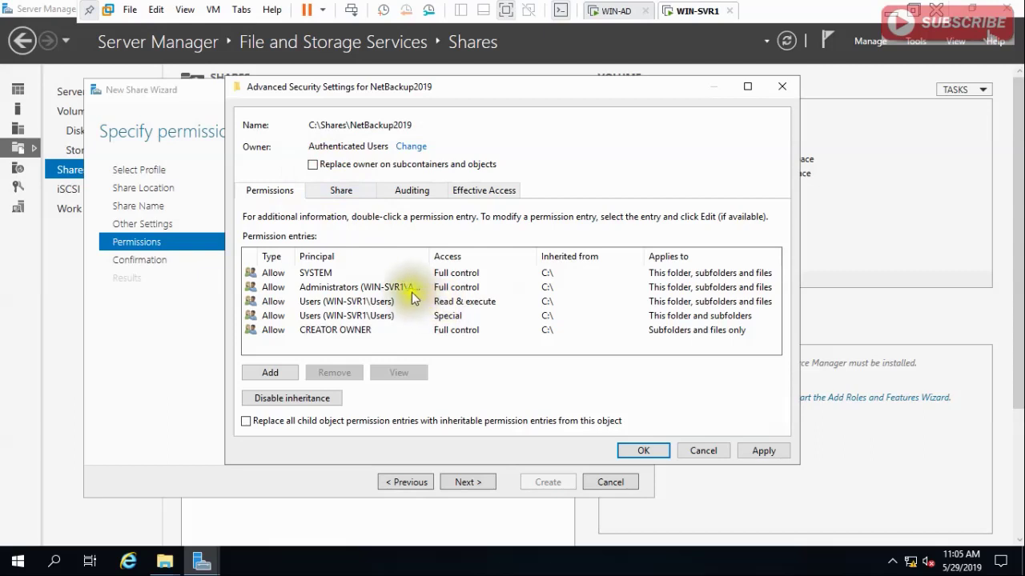
Step: Apply owner replacement and inheritable permission replacement to all child objects of NetBackup2019, and create the SMB share
{"action": "left_click", "coordinate": [311, 167]}
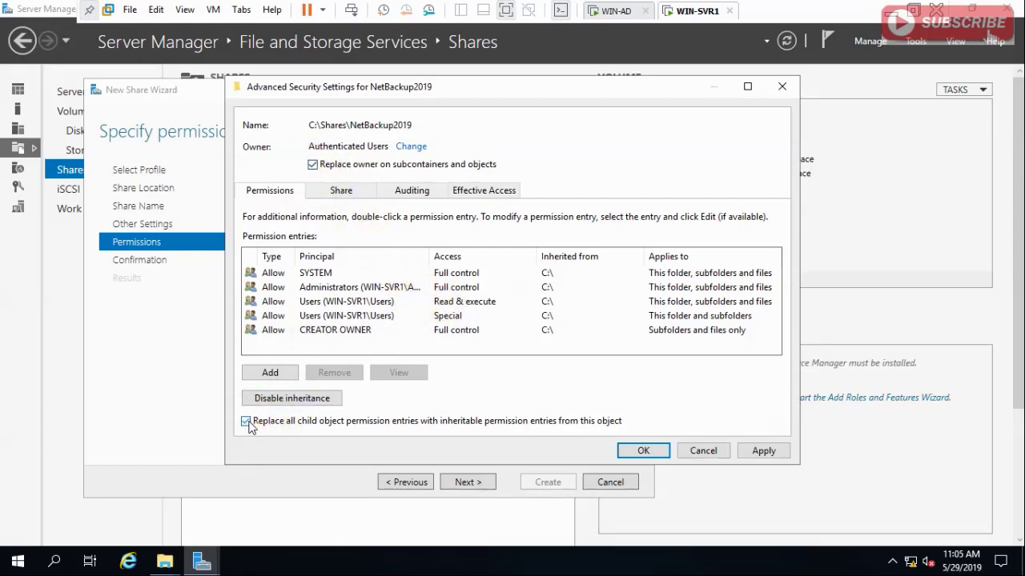
{"action": "left_click", "coordinate": [764, 450]}
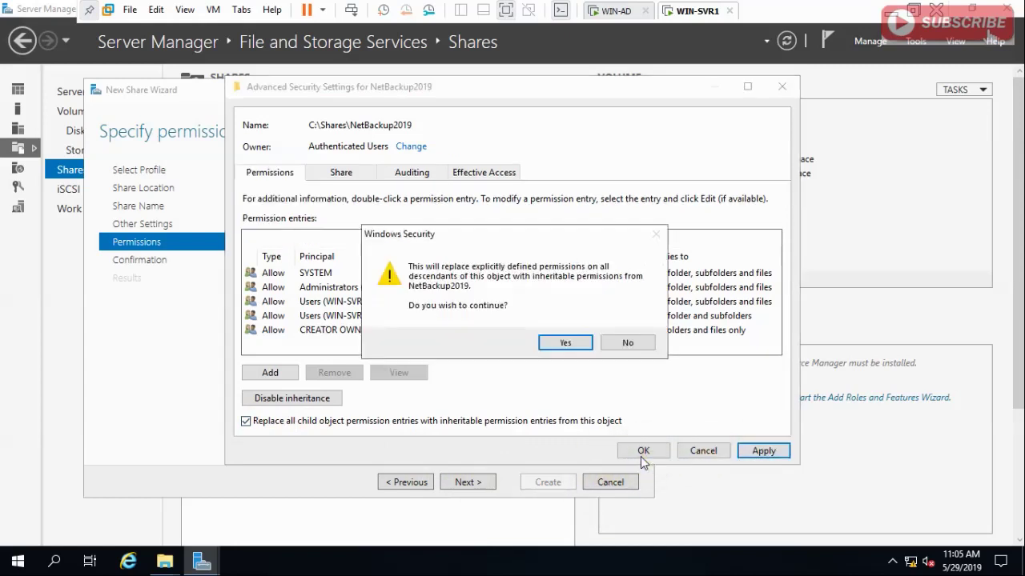
{"action": "left_click", "coordinate": [565, 342]}
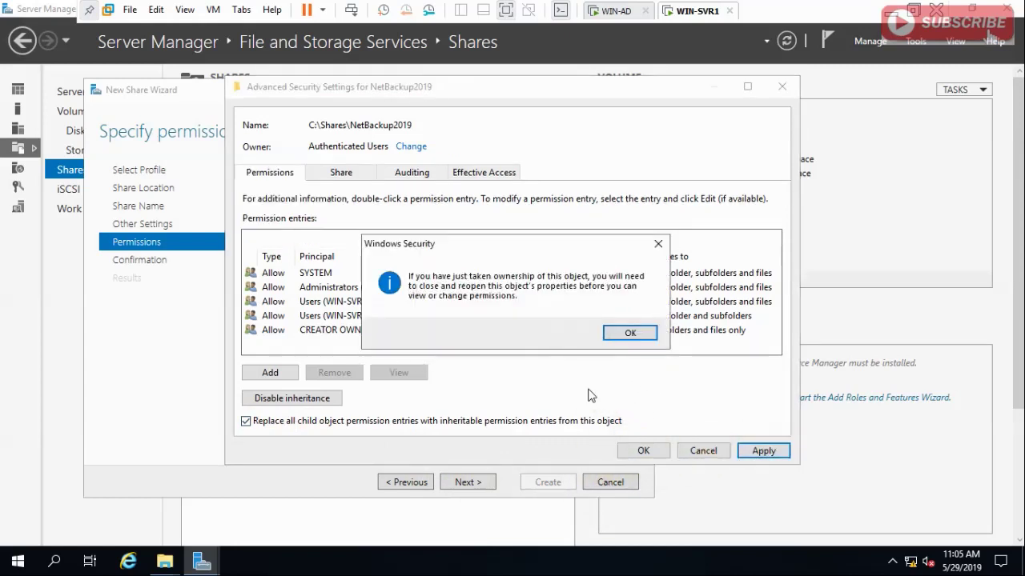
{"action": "left_click", "coordinate": [632, 335]}
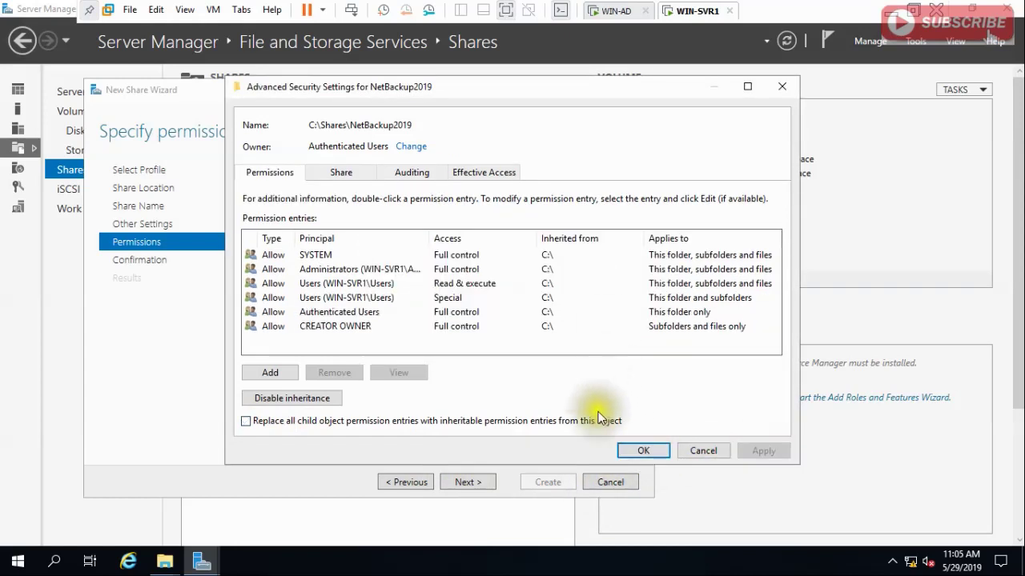
{"action": "left_click", "coordinate": [632, 450]}
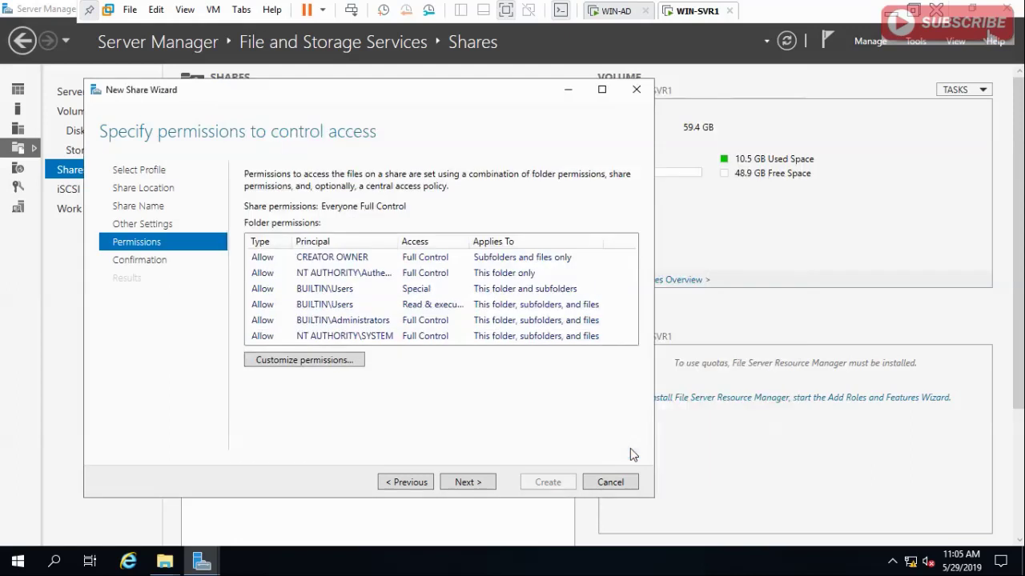
{"action": "left_click", "coordinate": [467, 482]}
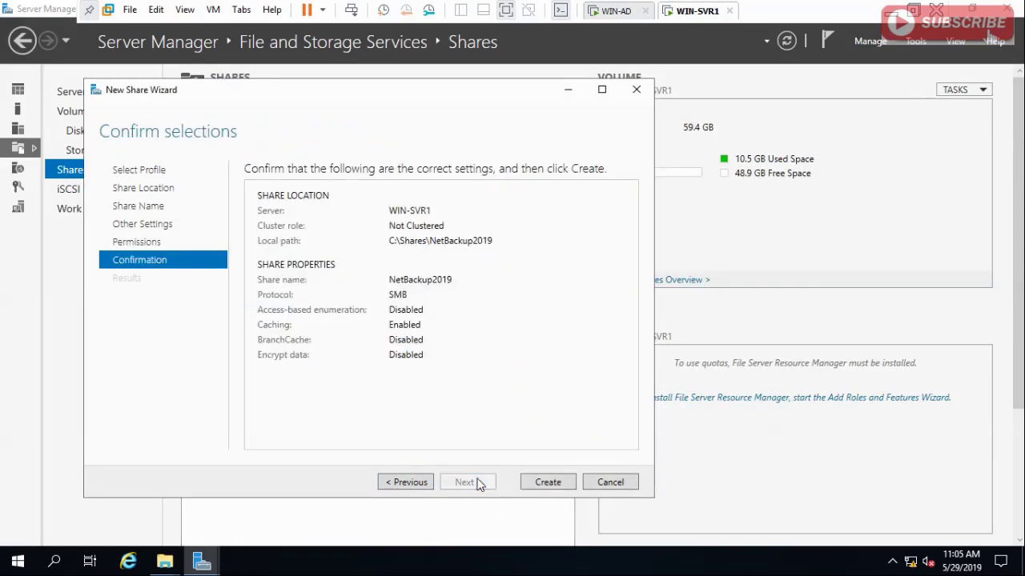
{"action": "left_click", "coordinate": [530, 481]}
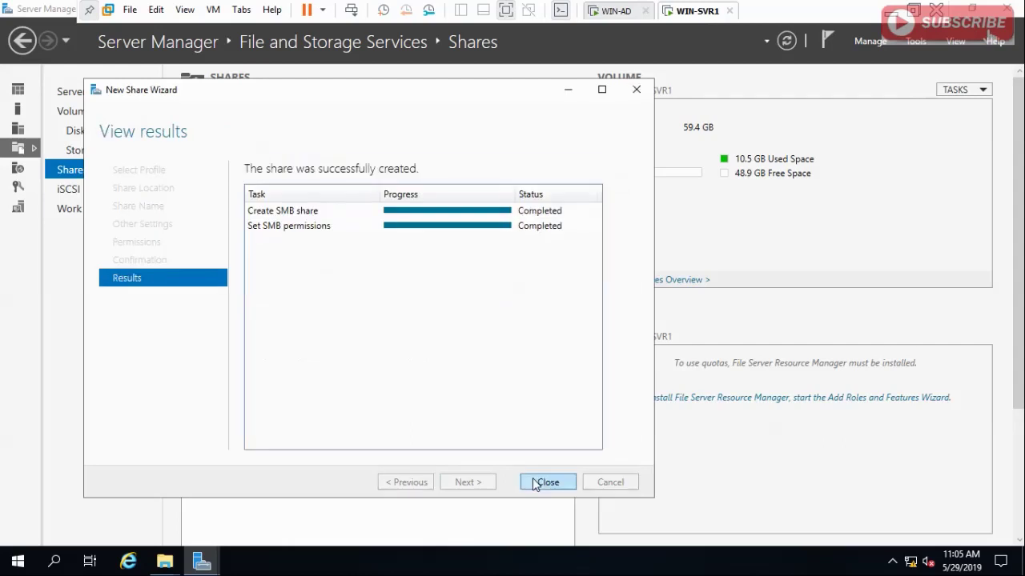
Step: Switch to File Explorer, refresh the C: drive and look inside the NetBackup2019 folder under Shares
{"action": "mouse_move", "coordinate": [164, 560]}
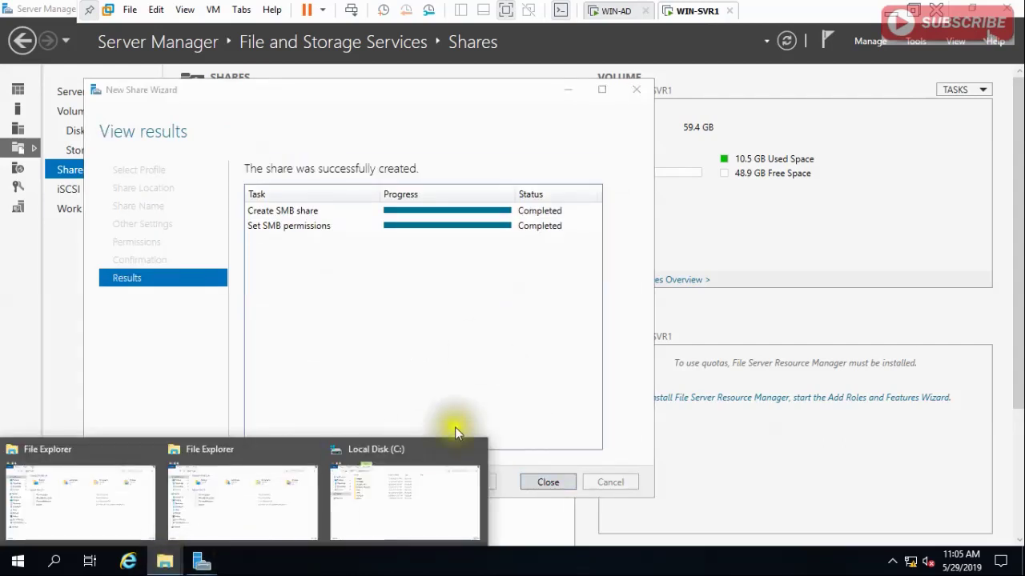
{"action": "left_click", "coordinate": [418, 457]}
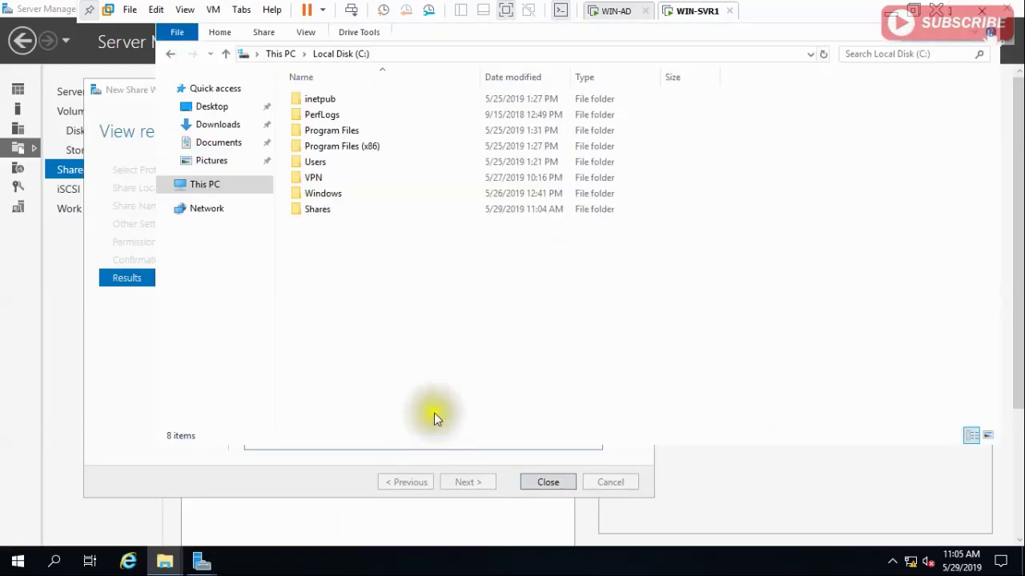
{"action": "right_click", "coordinate": [382, 292]}
{"action": "left_click", "coordinate": [414, 351]}
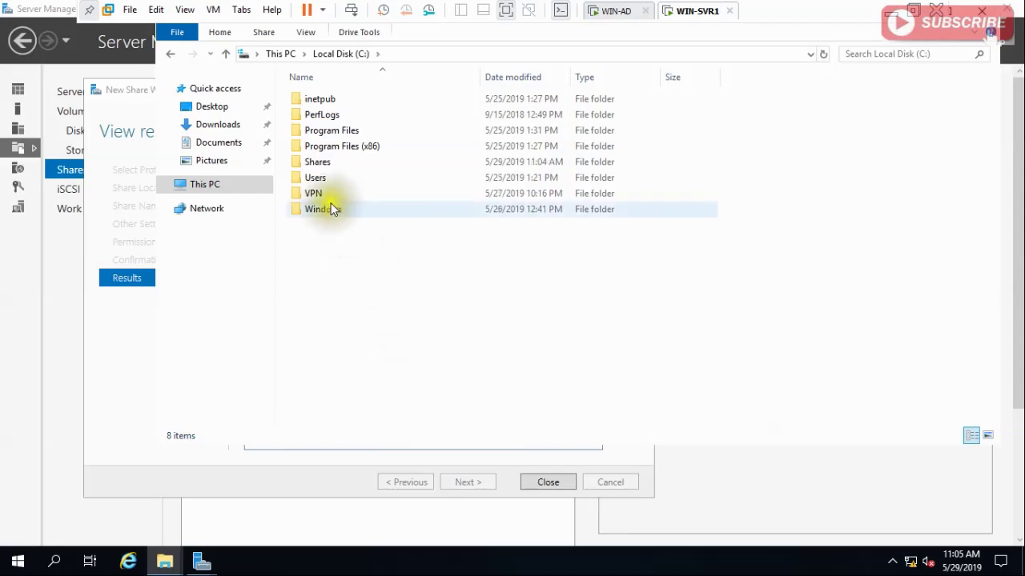
{"action": "double_click", "coordinate": [317, 163]}
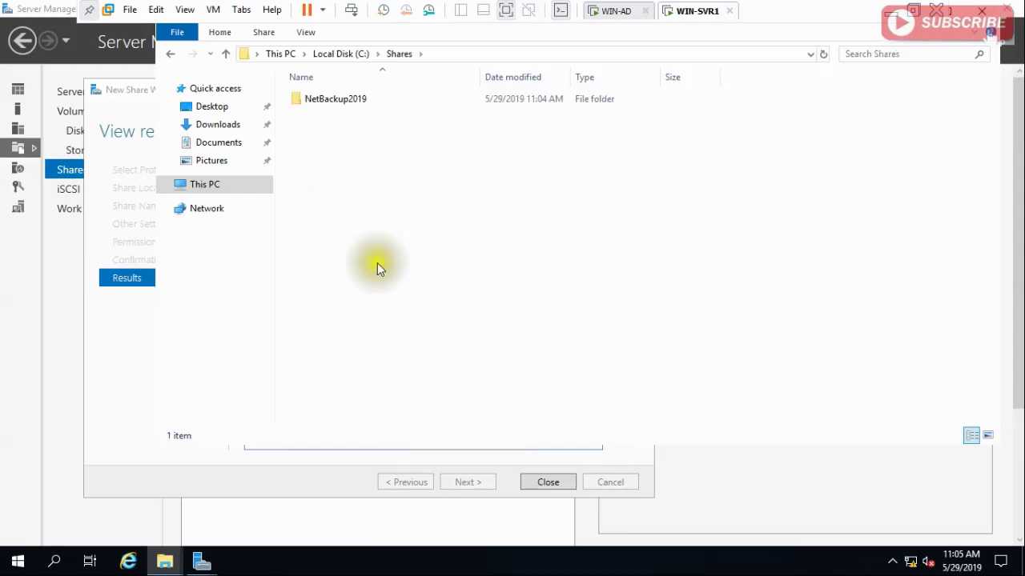
{"action": "double_click", "coordinate": [314, 99]}
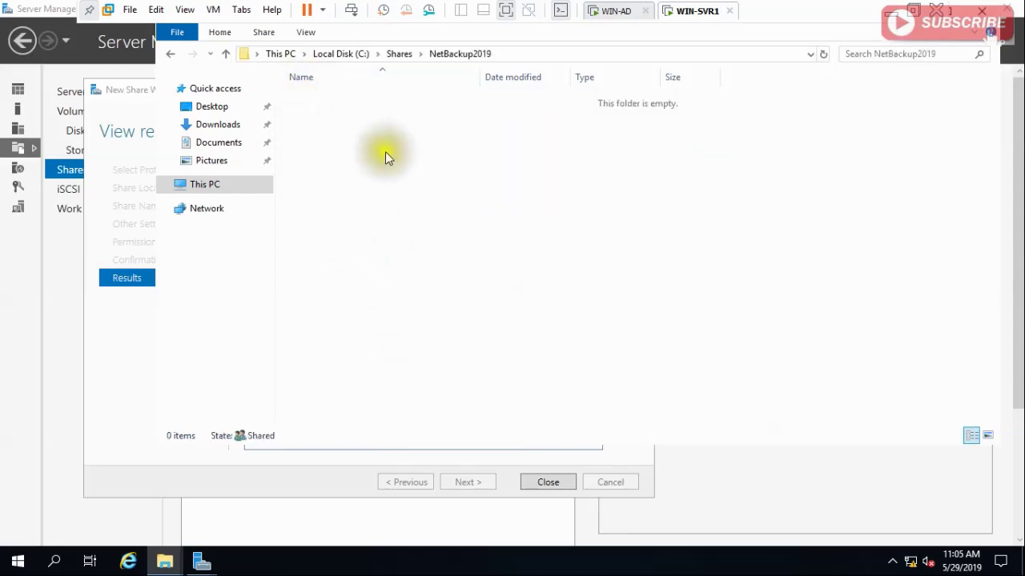
Step: Switch to the WIN-AD virtual machine, close the finished feature installation wizard and open Windows Server Backup
{"action": "left_click", "coordinate": [613, 11]}
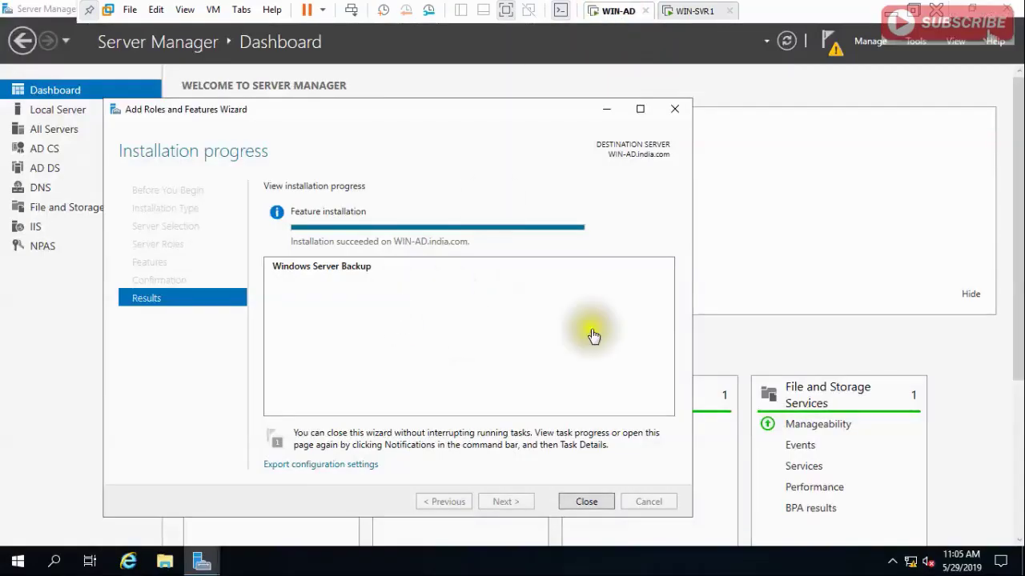
{"action": "left_click", "coordinate": [585, 504]}
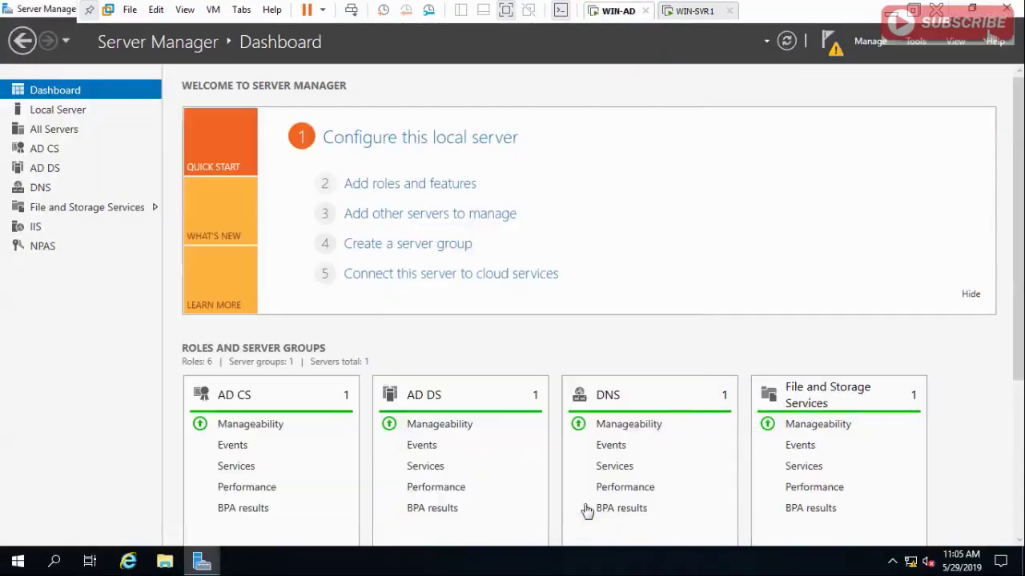
{"action": "left_click", "coordinate": [913, 41]}
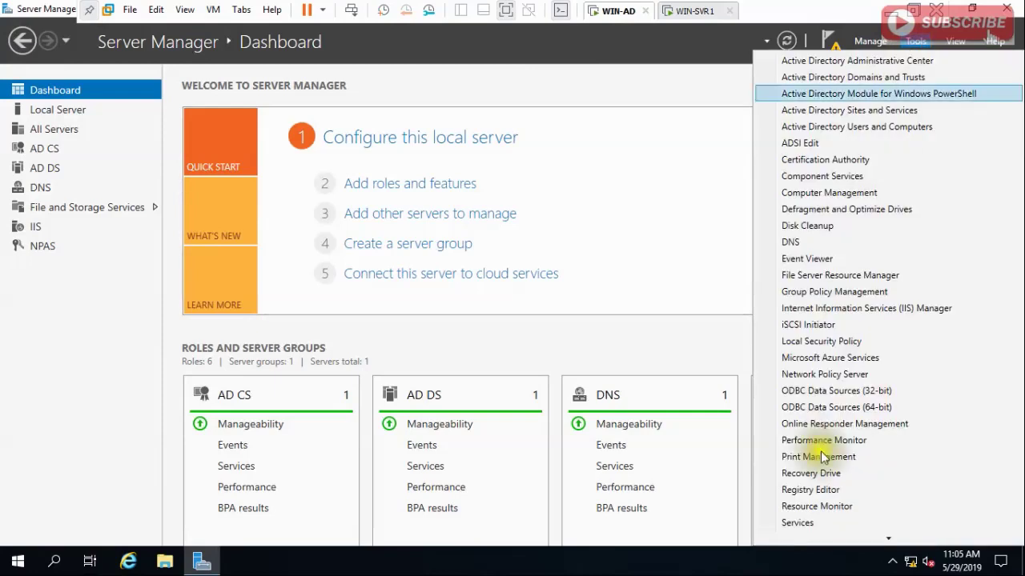
{"action": "scroll", "coordinate": [833, 512], "scroll_direction": "down", "scroll_amount": 1}
{"action": "mouse_move", "coordinate": [888, 539]}
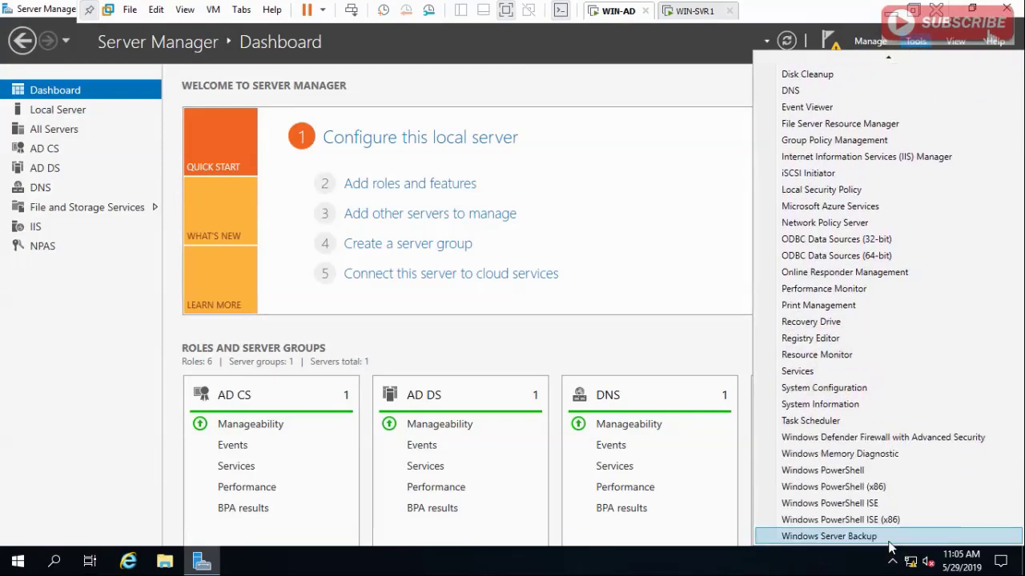
{"action": "left_click", "coordinate": [857, 536]}
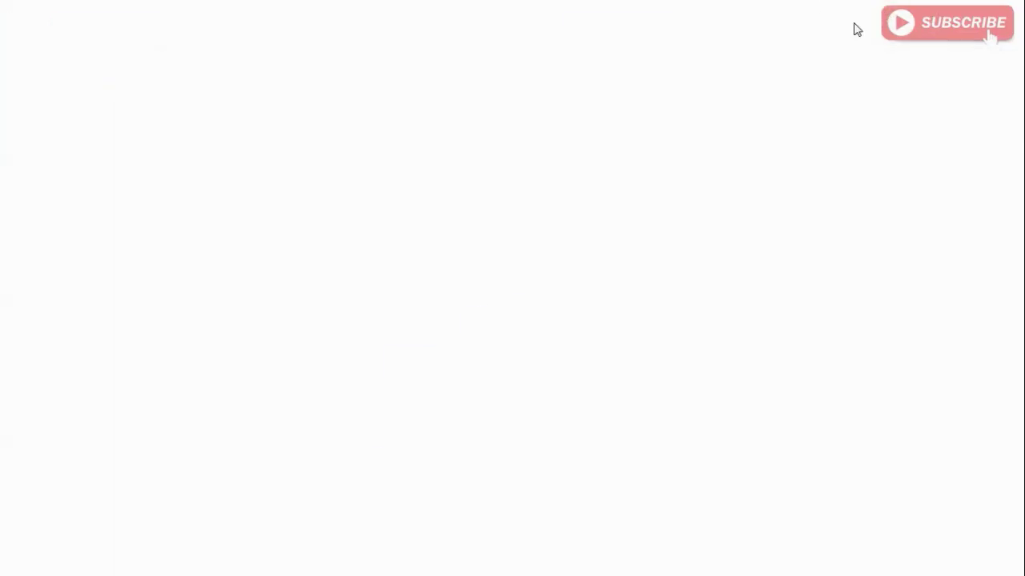
{"action": "left_click", "coordinate": [556, 263]}
{"action": "left_click", "coordinate": [553, 270]}
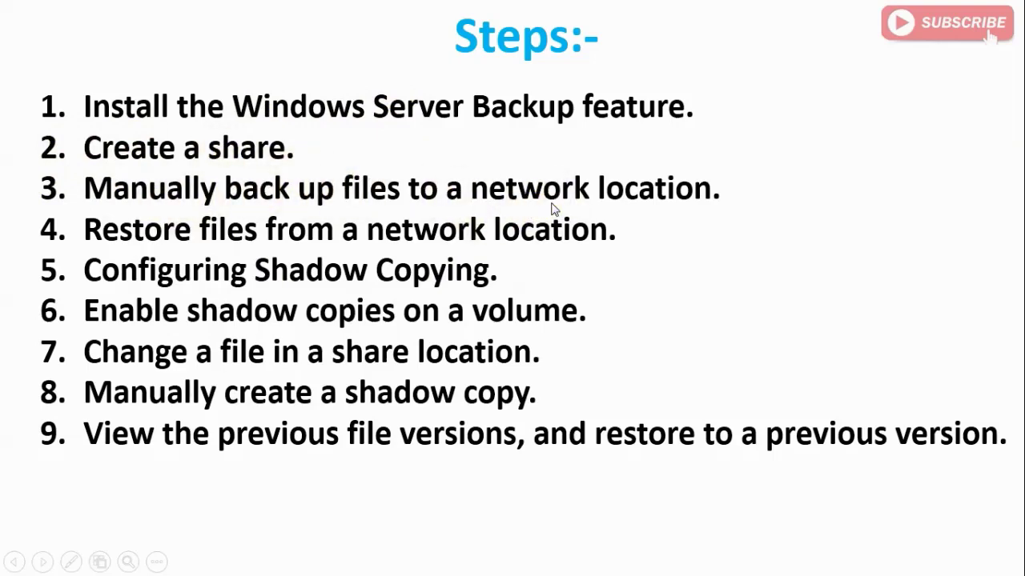
{"action": "key", "text": "super"}
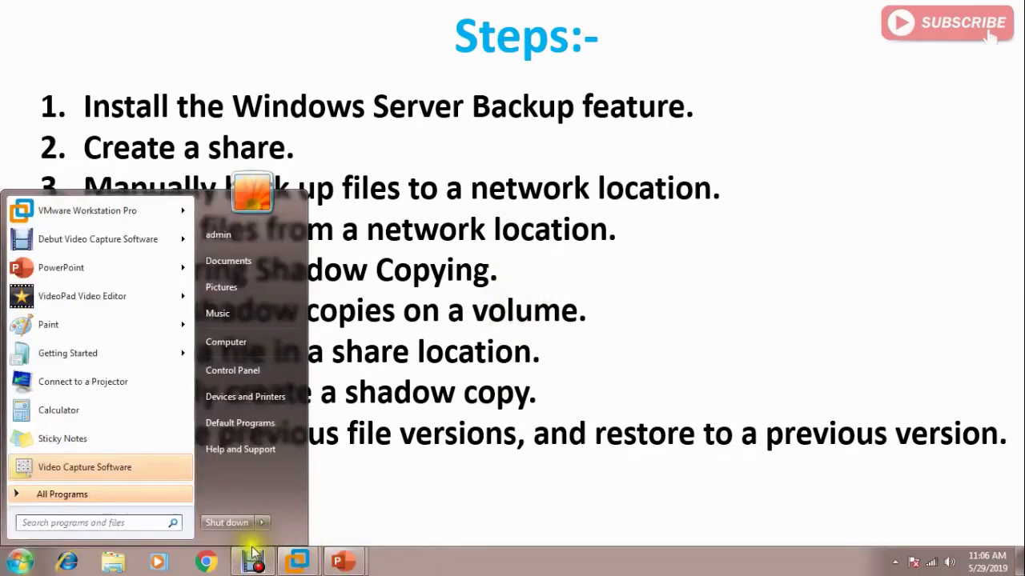
{"action": "left_click", "coordinate": [300, 560]}
{"action": "left_click", "coordinate": [245, 484]}
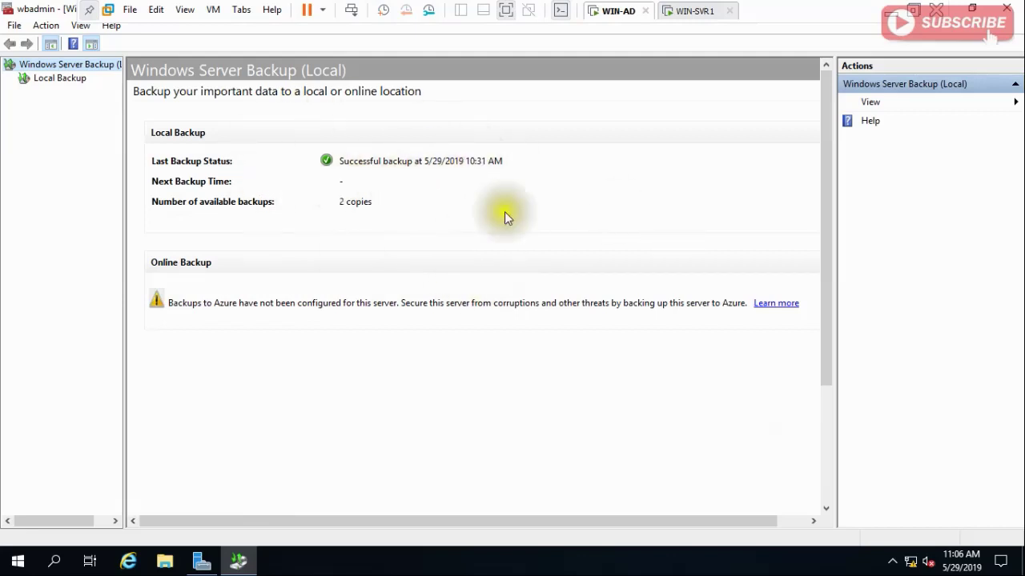
Step: Open Local Backup in Windows Server Backup and widen its list of available actions
{"action": "left_click", "coordinate": [70, 80]}
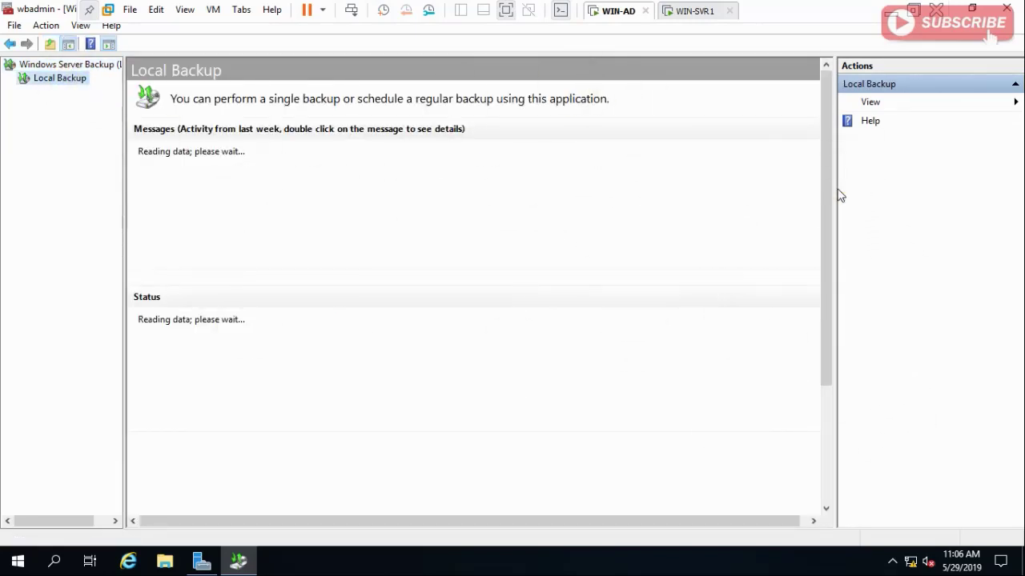
{"action": "left_click_drag", "start_coordinate": [832, 191], "coordinate": [647, 213]}
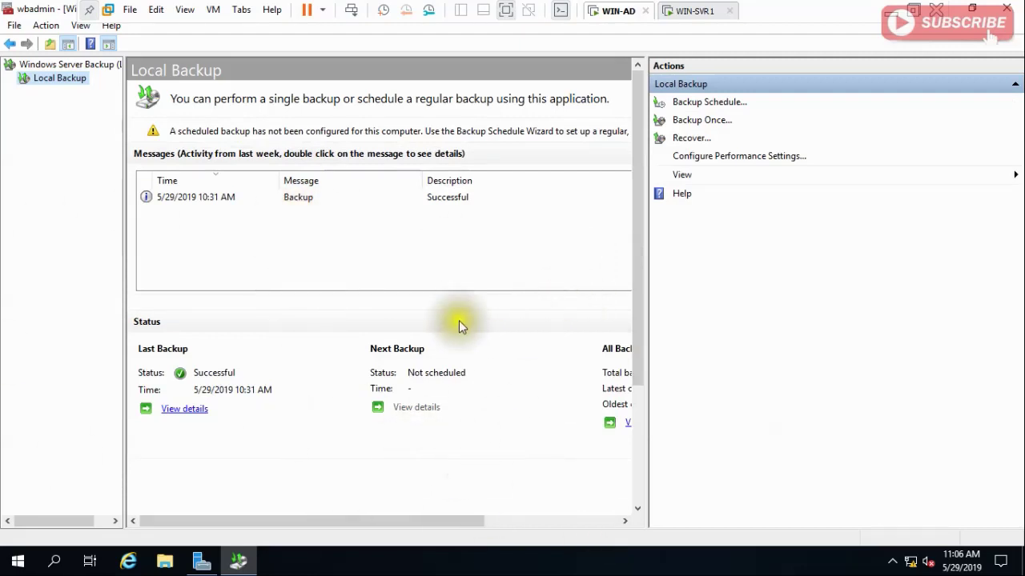
{"action": "left_click", "coordinate": [207, 205]}
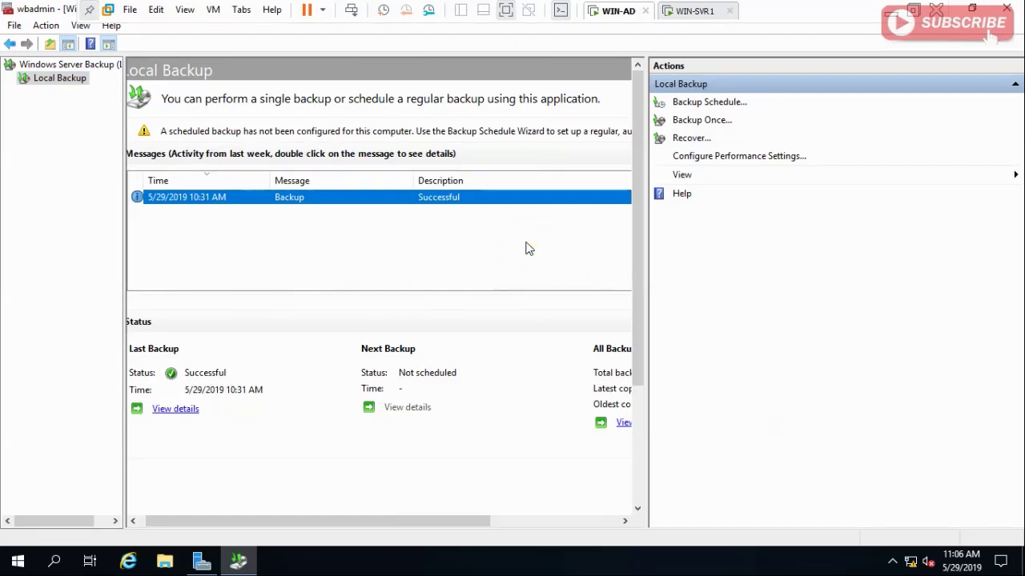
Step: Start a one-time backup using different options and choose the Custom backup configuration
{"action": "left_click", "coordinate": [703, 120]}
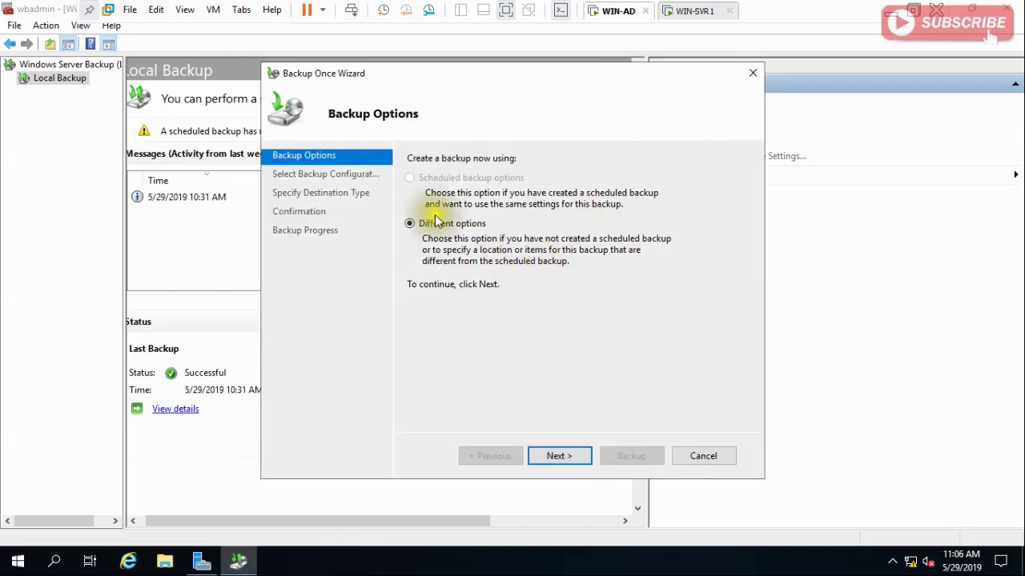
{"action": "left_click", "coordinate": [567, 461]}
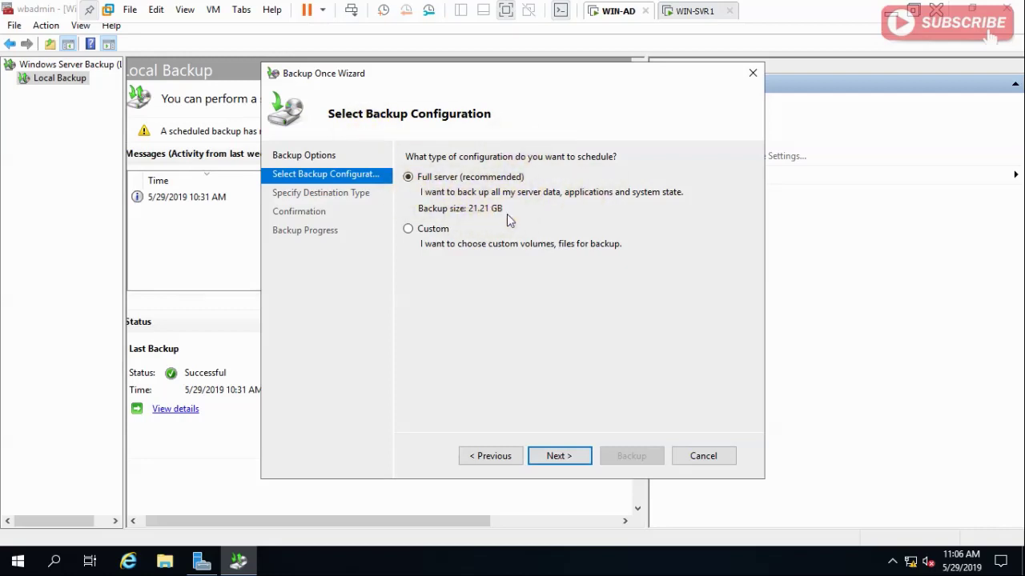
{"action": "left_click", "coordinate": [409, 229]}
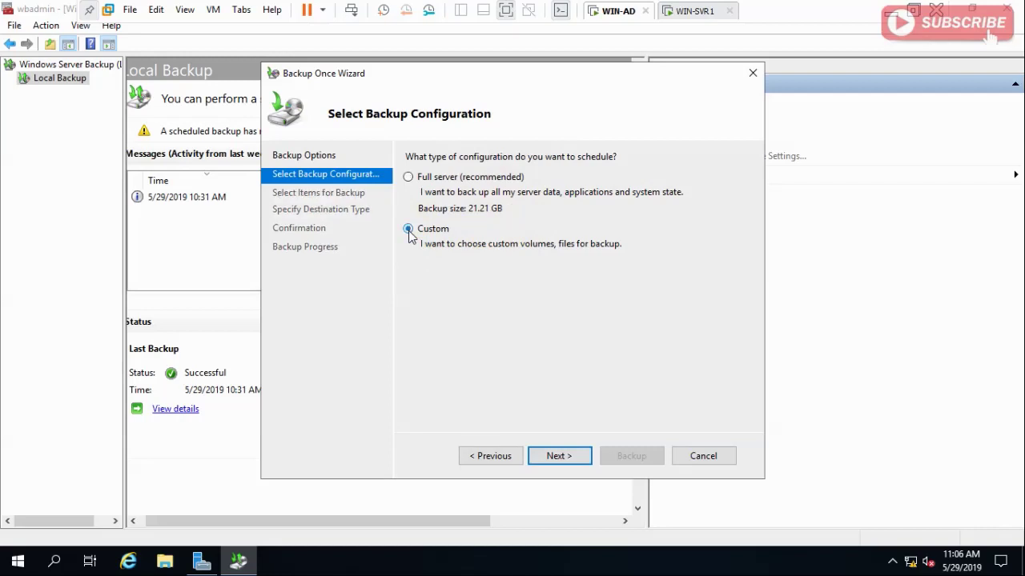
{"action": "left_click", "coordinate": [570, 456]}
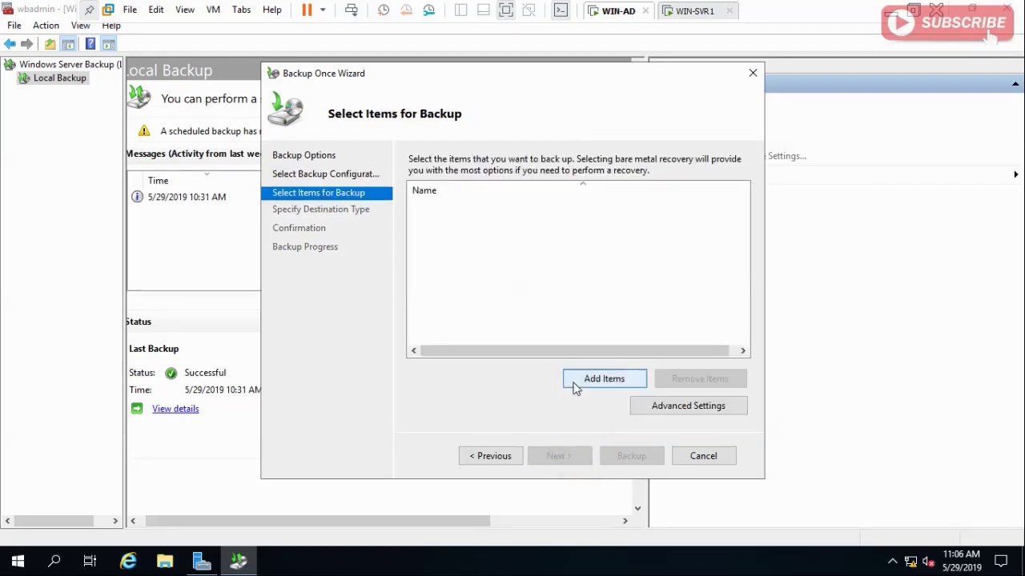
Step: Set the Volume Shadow Copy Service type to VSS full Backup in the backup's advanced settings
{"action": "left_click", "coordinate": [603, 383]}
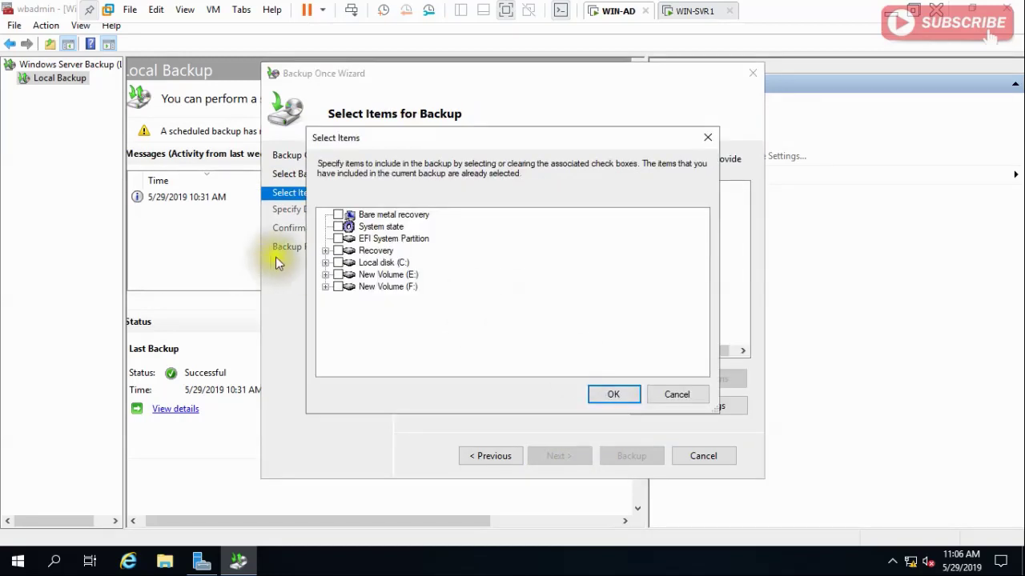
{"action": "left_click", "coordinate": [680, 396]}
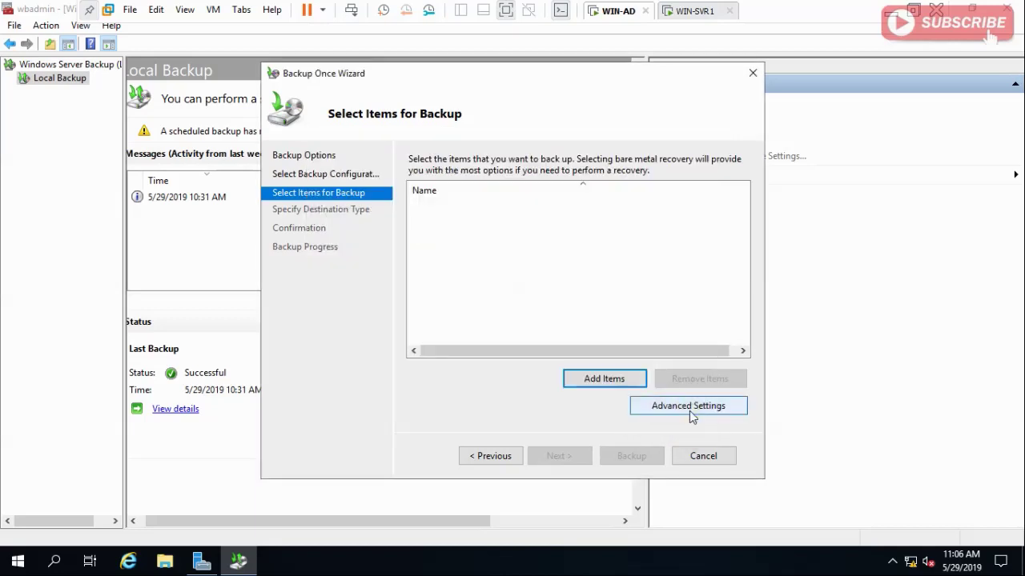
{"action": "left_click", "coordinate": [693, 408]}
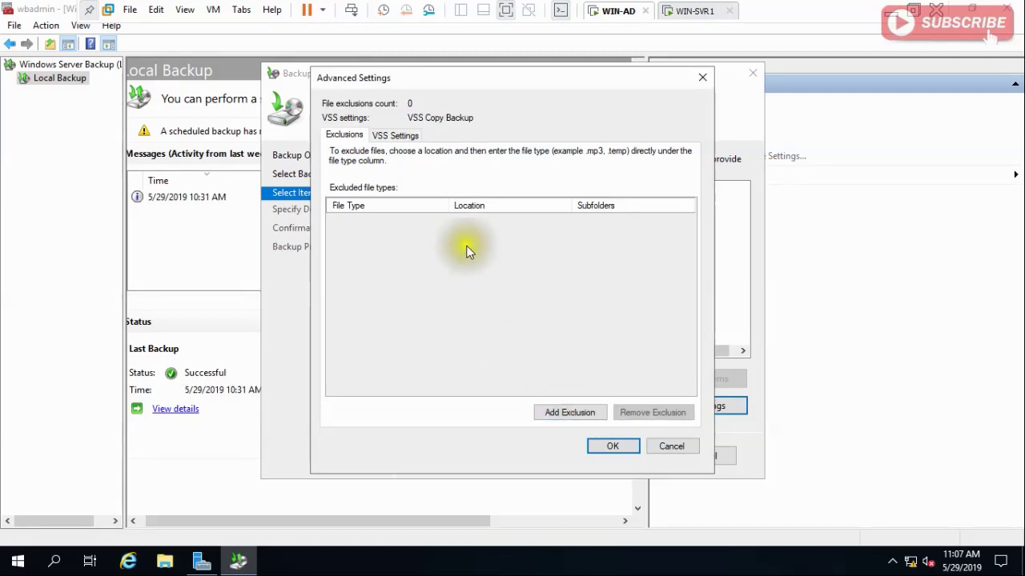
{"action": "left_click", "coordinate": [399, 137]}
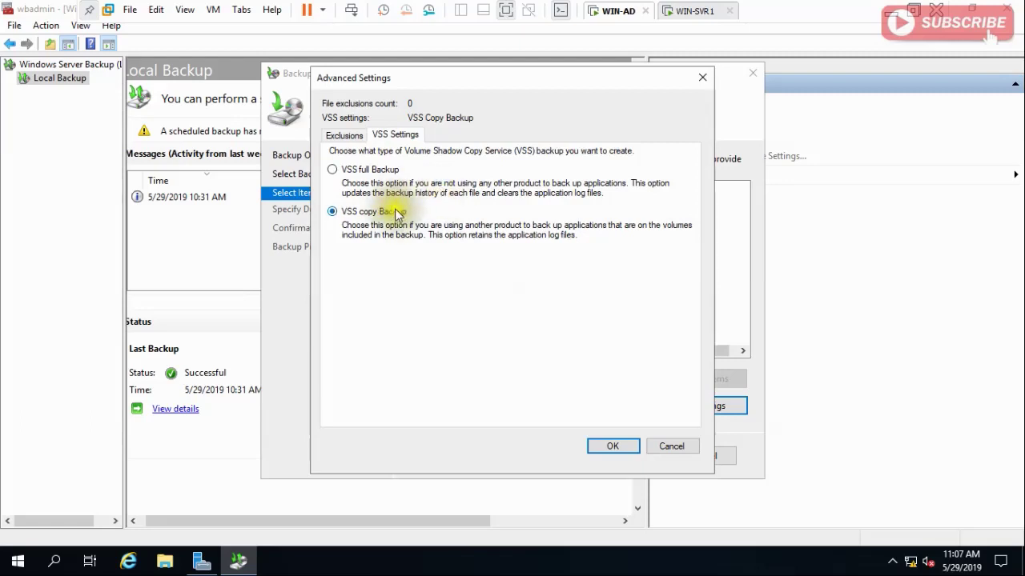
{"action": "left_click", "coordinate": [332, 172]}
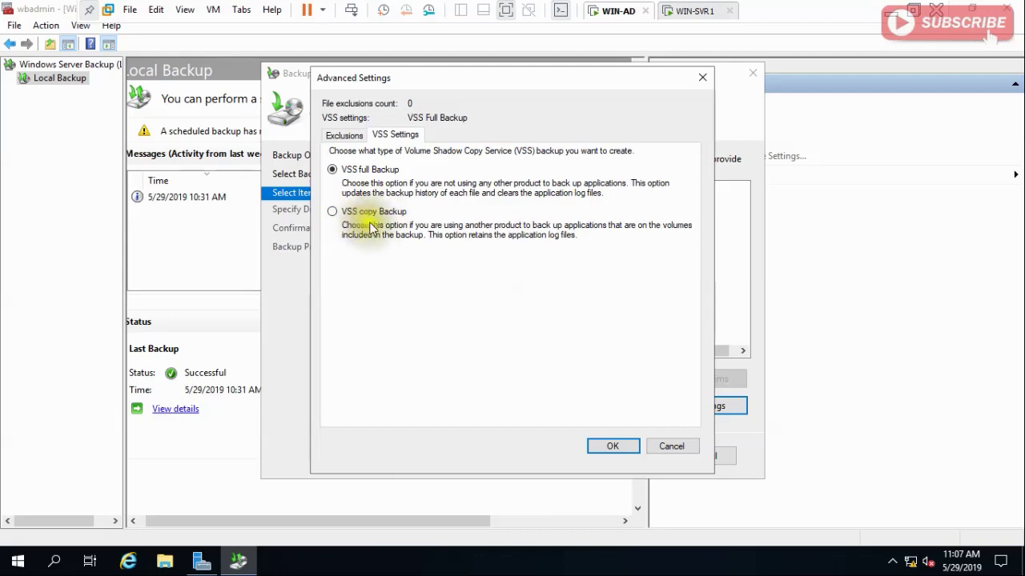
{"action": "left_click", "coordinate": [599, 445]}
Step: Add the Testing folder on New Volume (E:) to the items for backup
{"action": "left_click", "coordinate": [590, 379]}
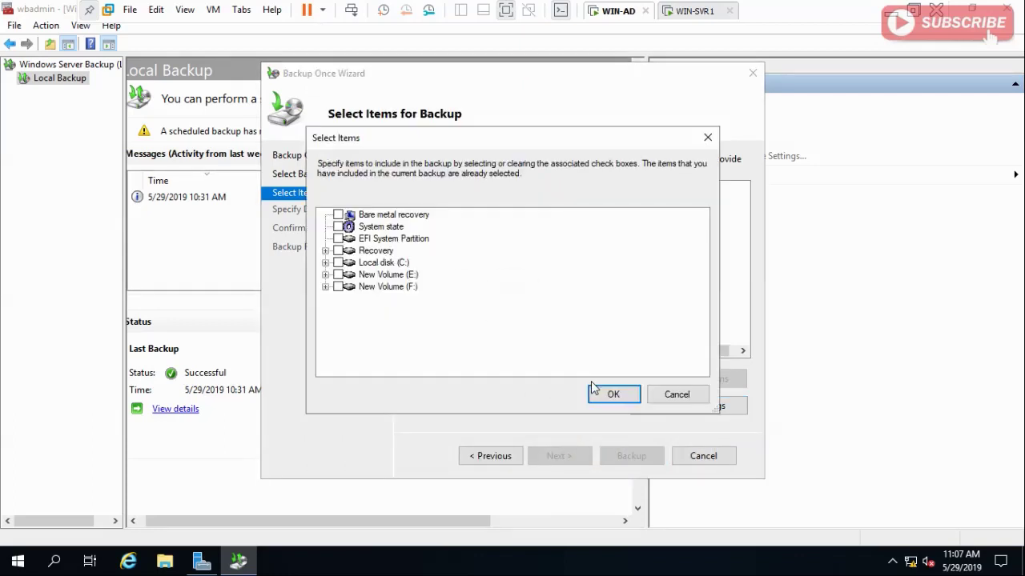
{"action": "double_click", "coordinate": [367, 277]}
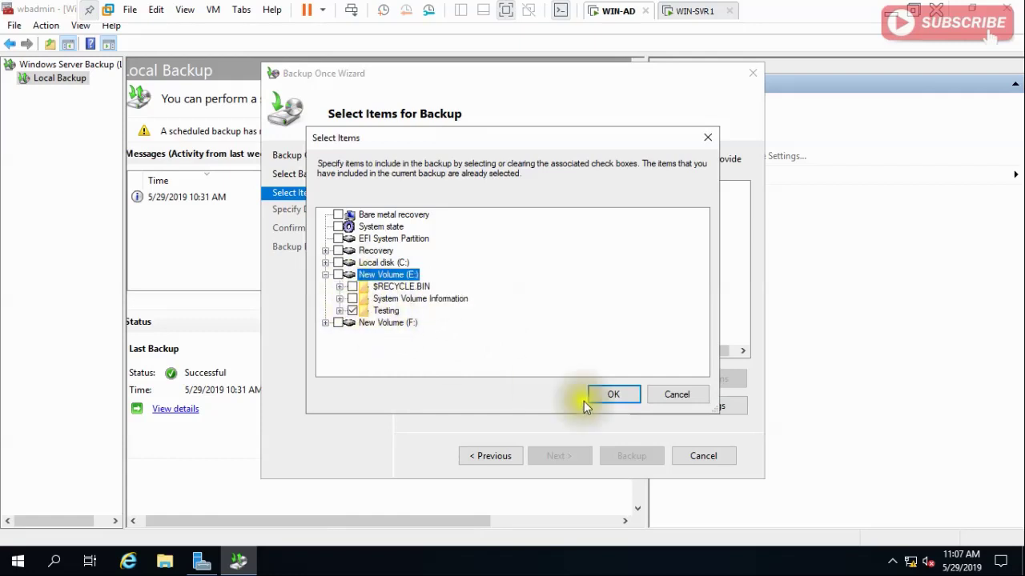
{"action": "left_click", "coordinate": [626, 400]}
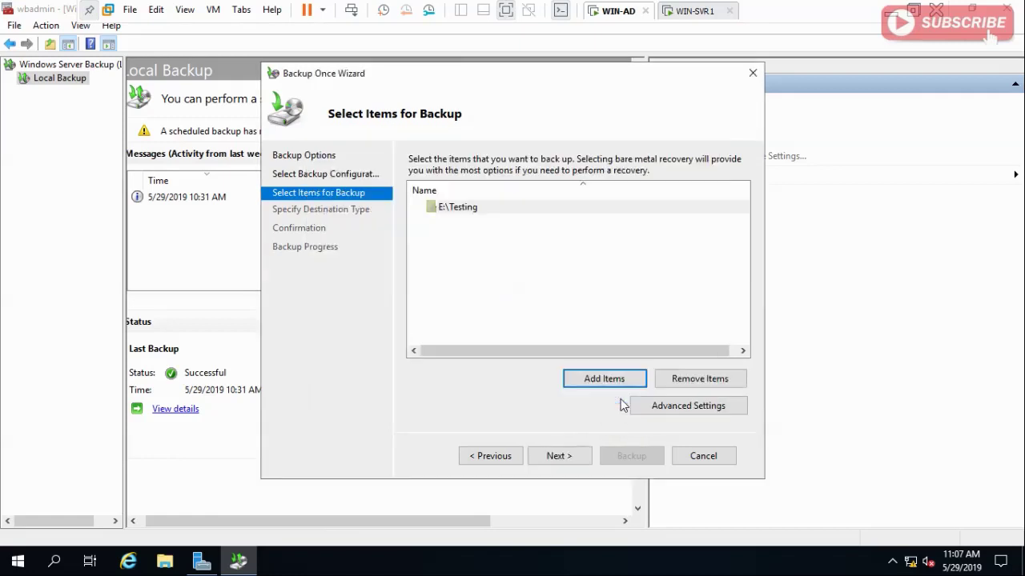
Step: Choose a remote shared folder as the backup destination and set its location to \\WIN-SVR1\NetBackup2019
{"action": "left_click", "coordinate": [570, 458]}
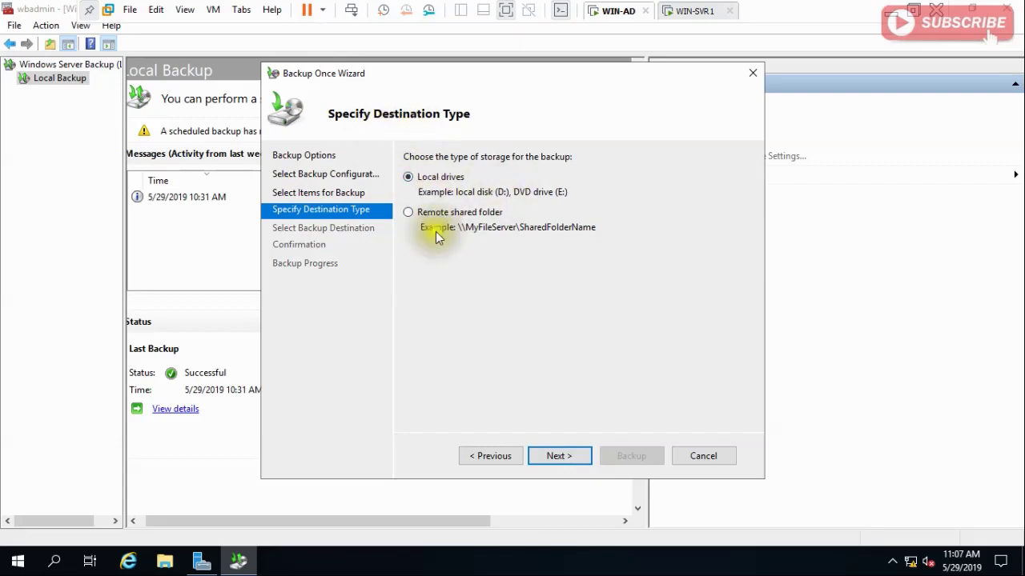
{"action": "left_click", "coordinate": [409, 212]}
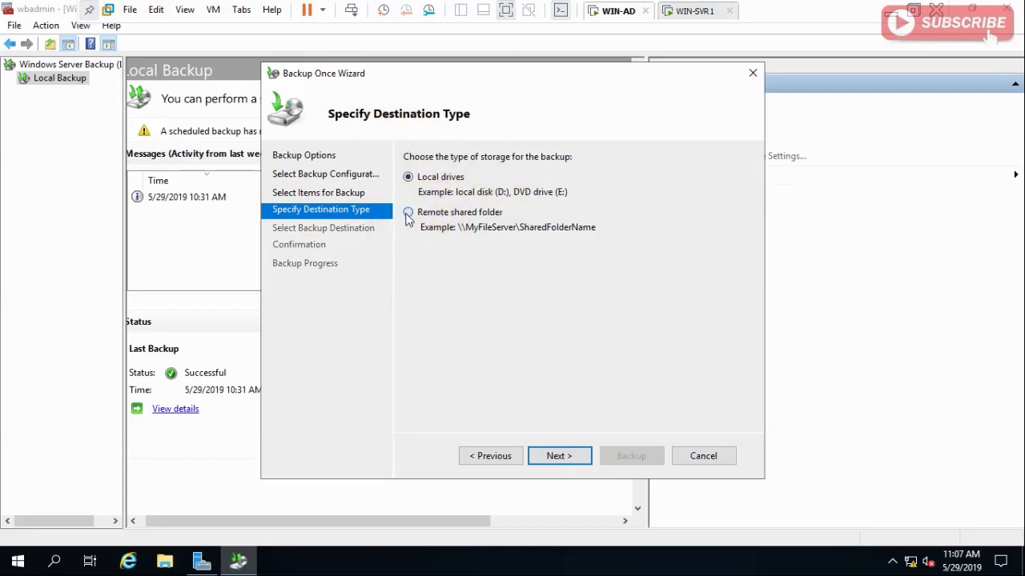
{"action": "left_click", "coordinate": [570, 456]}
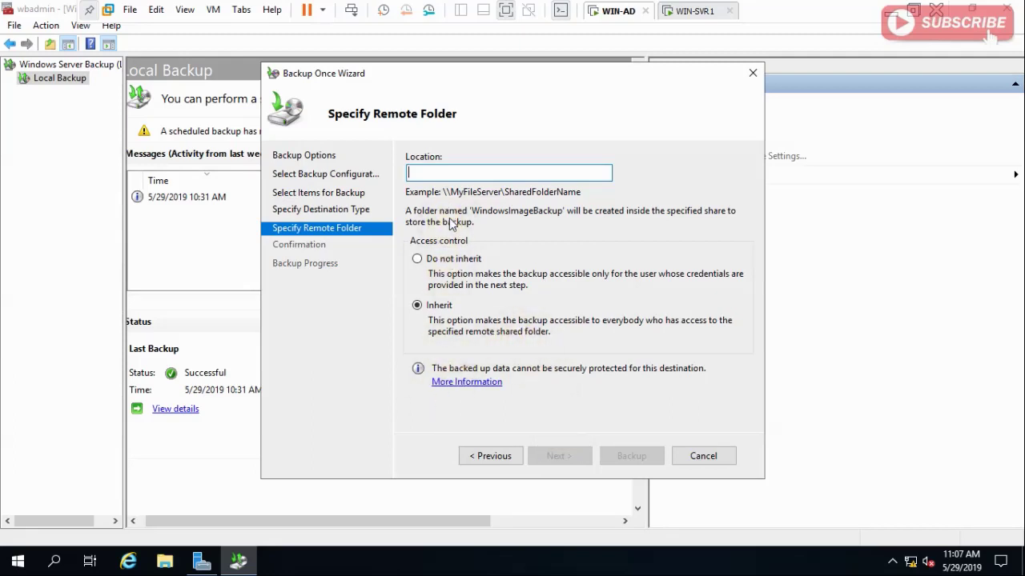
{"action": "type", "text": "\\\\WIN-SVR1\\"}
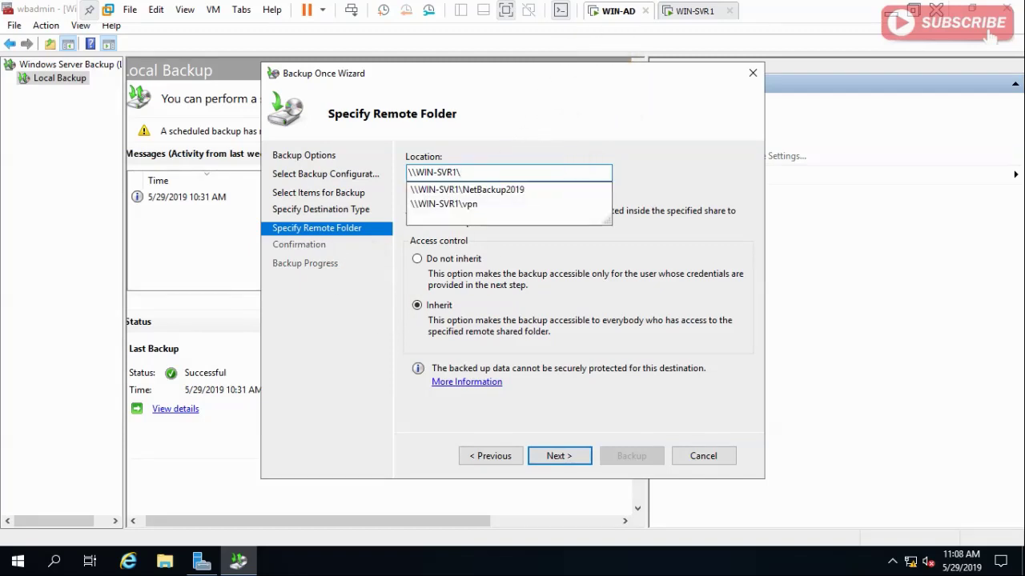
{"action": "left_click", "coordinate": [497, 195]}
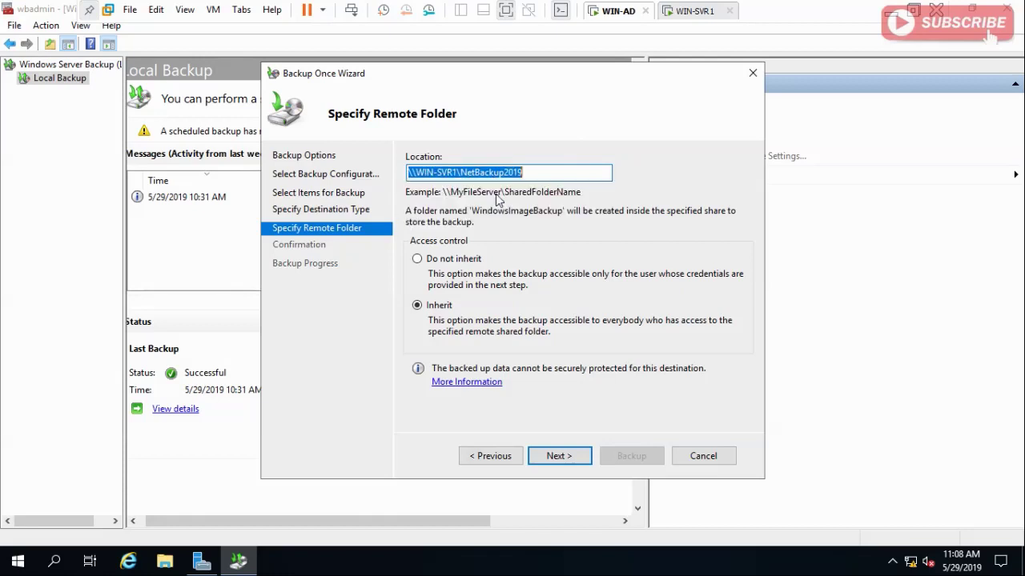
Step: On WIN-SVR1, check the full path of the NetBackup2019 folder and close the finished New Share Wizard
{"action": "left_click", "coordinate": [697, 11]}
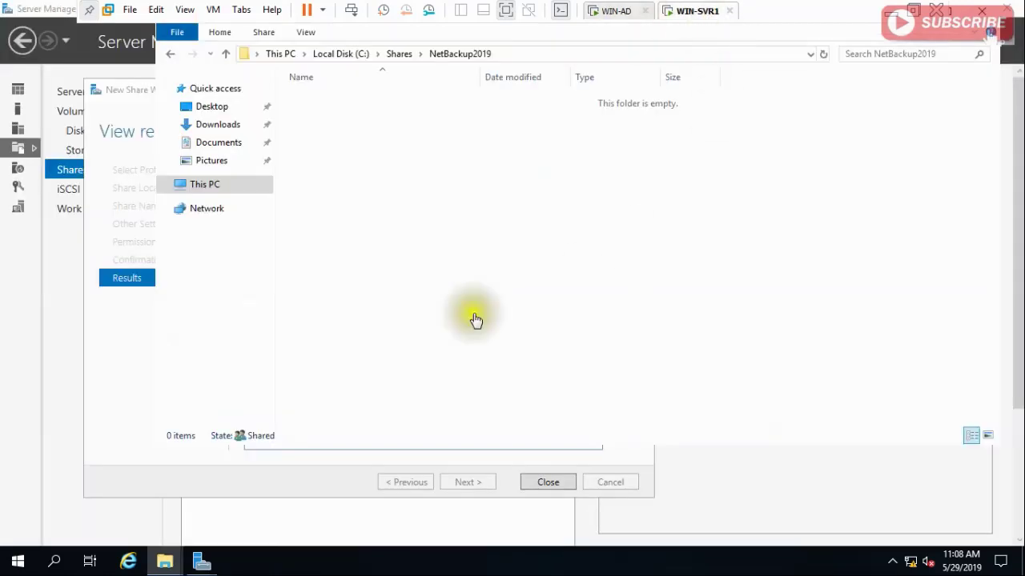
{"action": "left_click", "coordinate": [527, 55]}
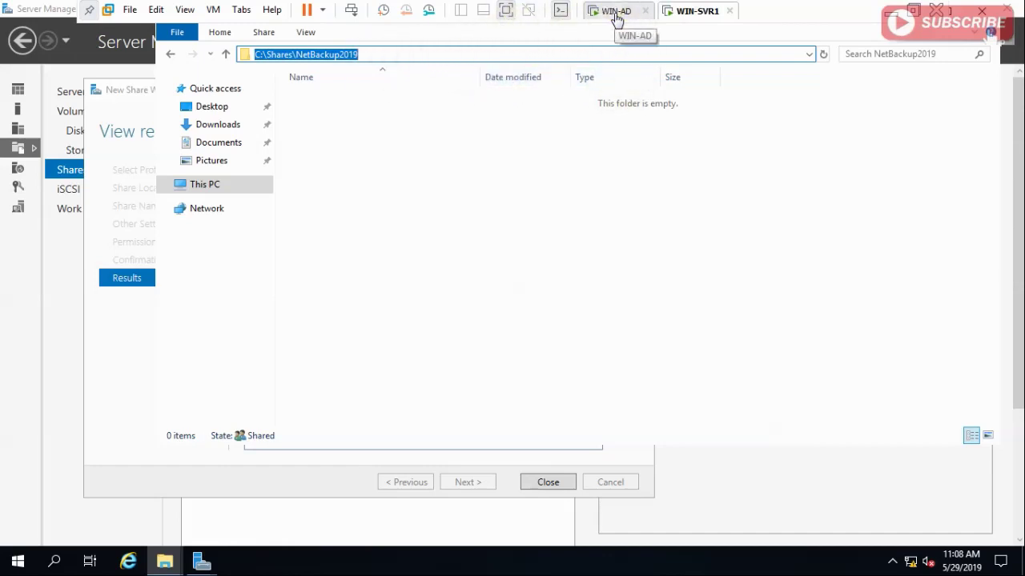
{"action": "left_click", "coordinate": [334, 481]}
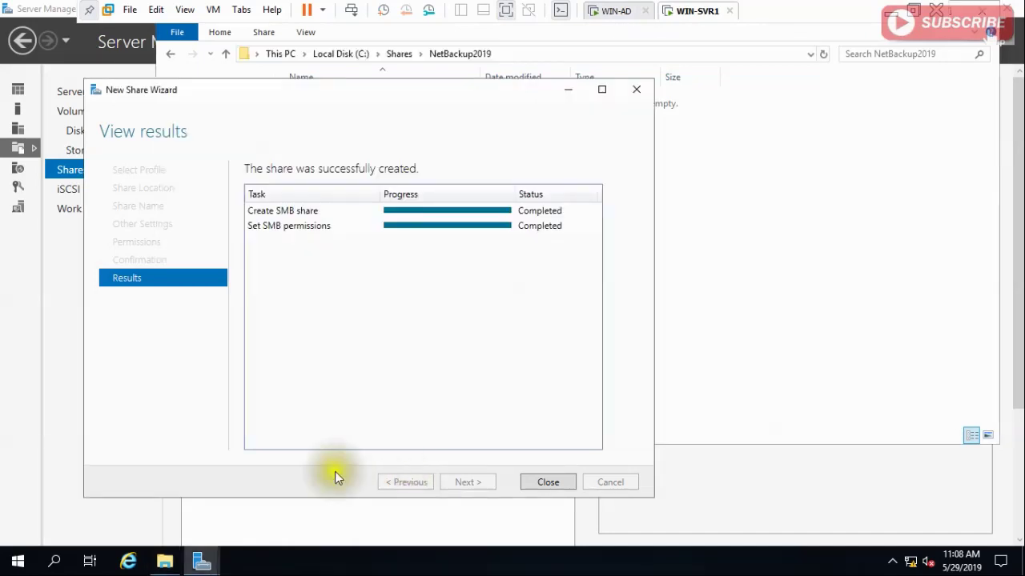
{"action": "left_click", "coordinate": [548, 483]}
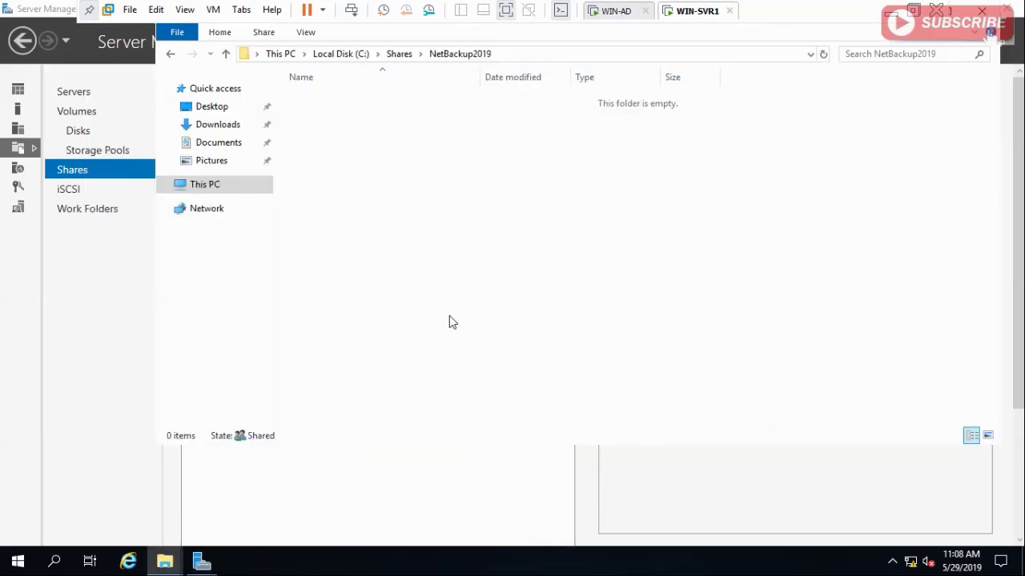
Step: Look up the shares available under \\win-svr1\ in the Run dialog
{"action": "key", "text": "super+r"}
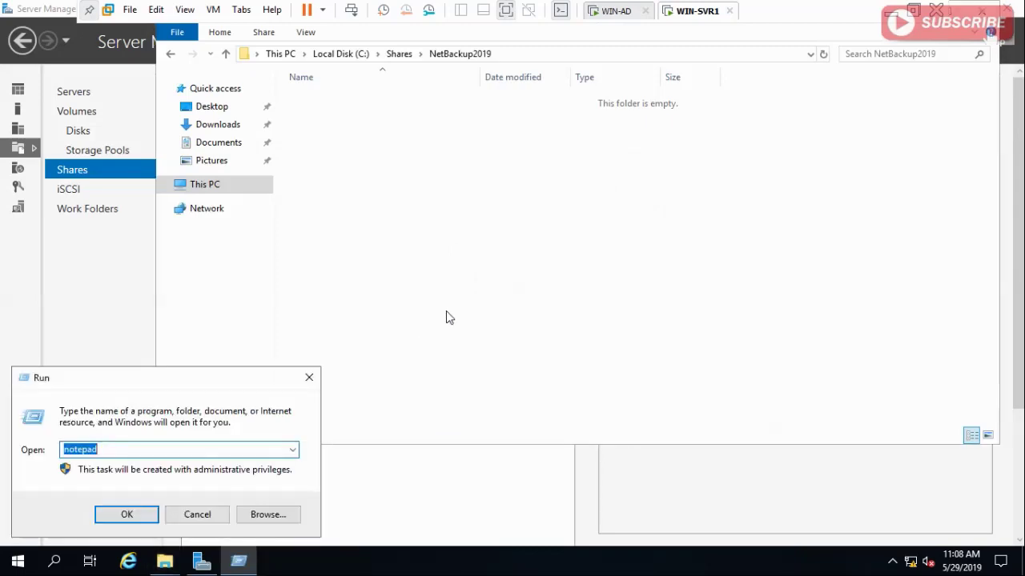
{"action": "type", "text": "\\\\si"}
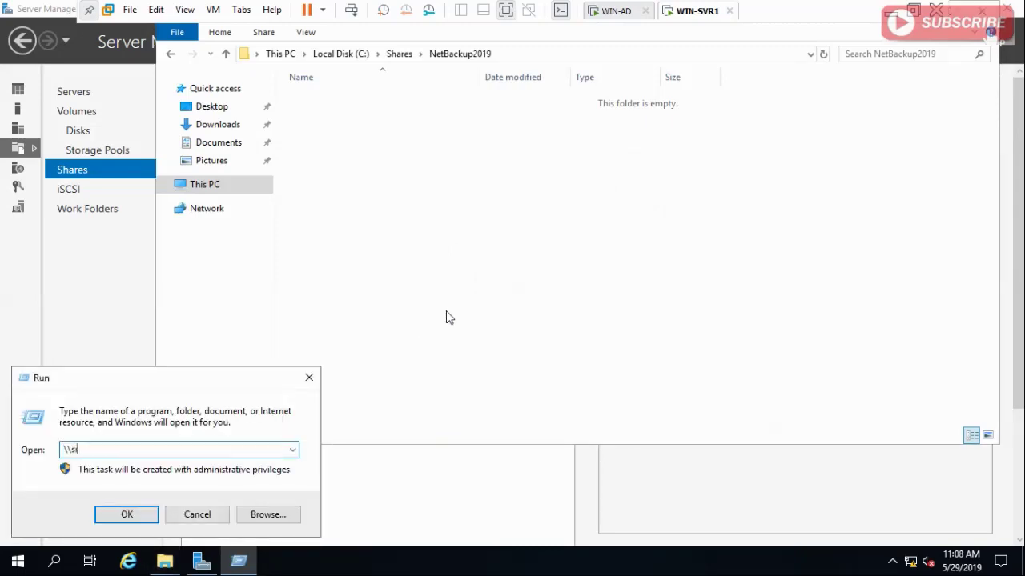
{"action": "key", "text": "BackSpace"}
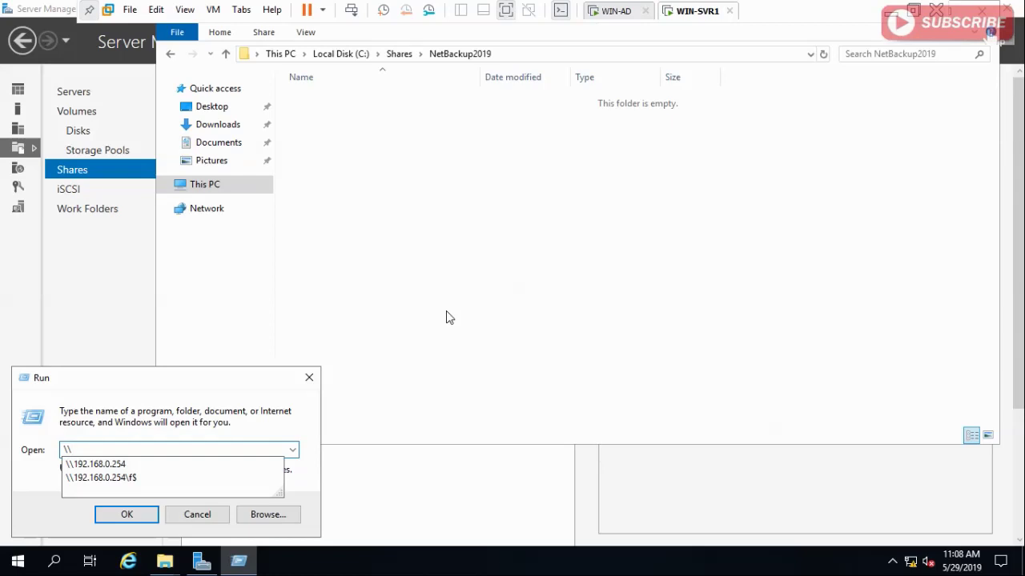
{"action": "type", "text": "win-svr1\\"}
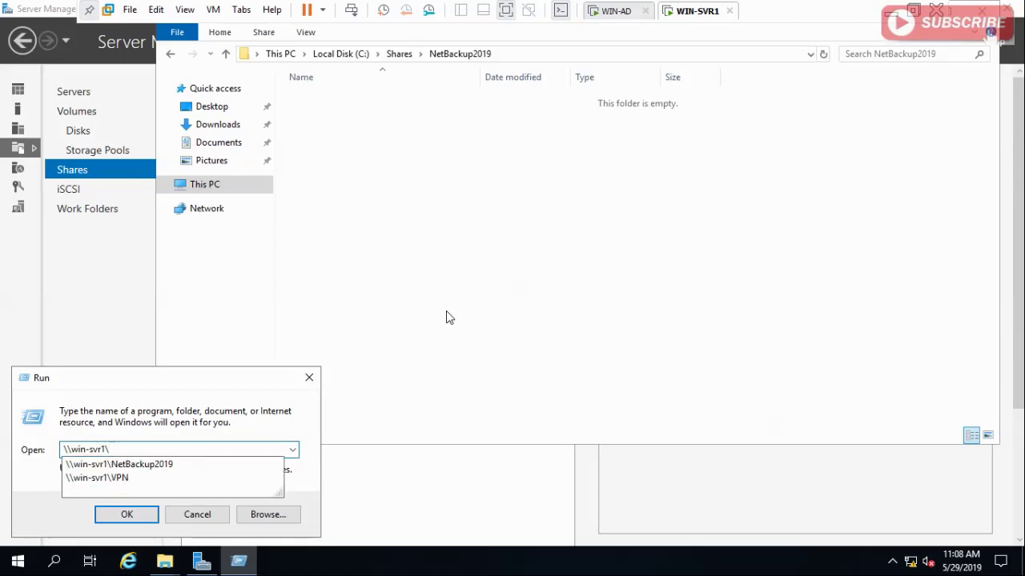
Step: Switch back to WIN-AD and accept the NetBackup2019 share with inherited access control as the backup's remote folder
{"action": "left_click", "coordinate": [606, 15]}
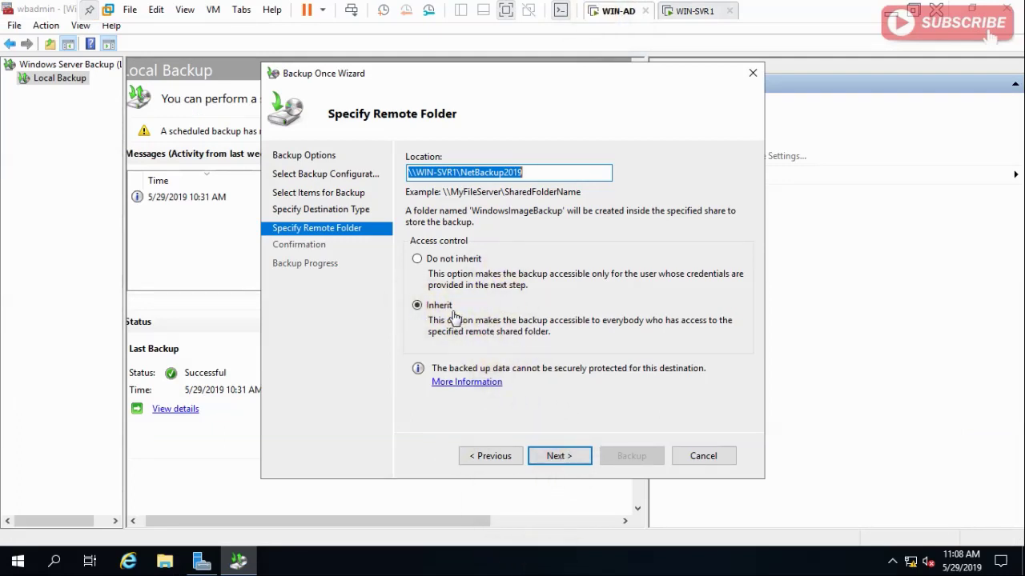
{"action": "left_click", "coordinate": [577, 457]}
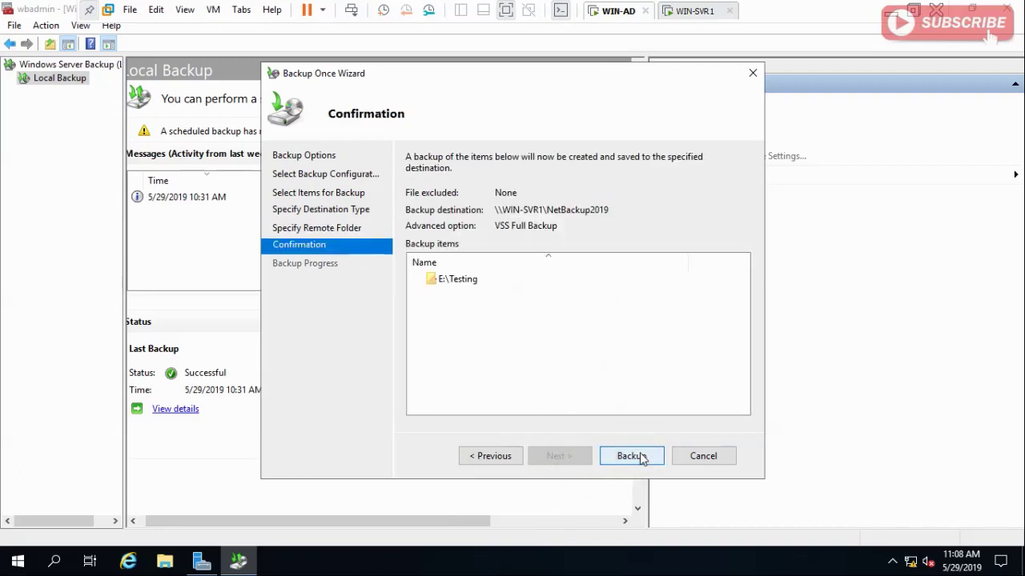
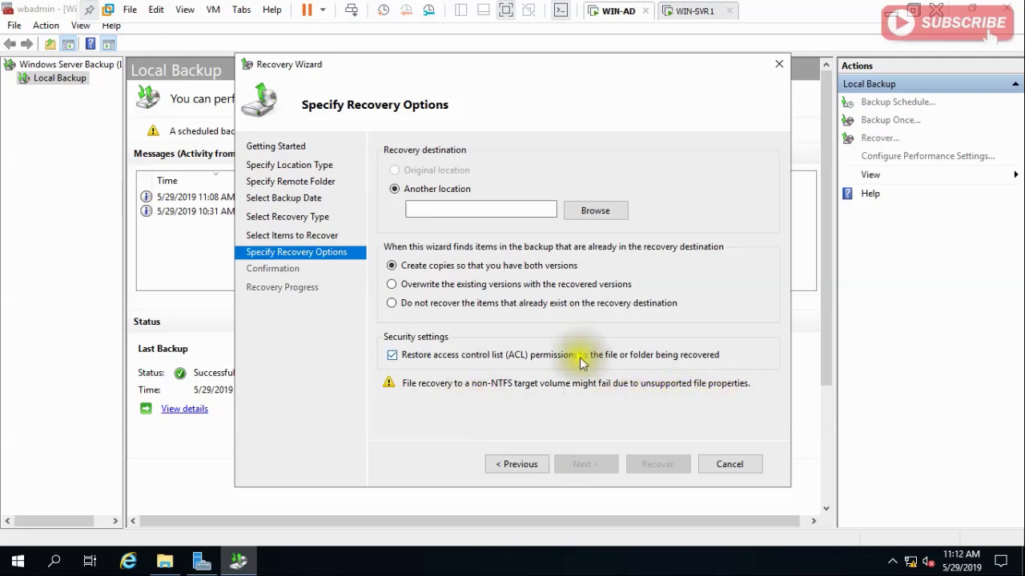
Step: Recover the selected Testing items to New Volume (E:), keeping copies of both versions, and close the Recovery Wizard
{"action": "left_click", "coordinate": [602, 214]}
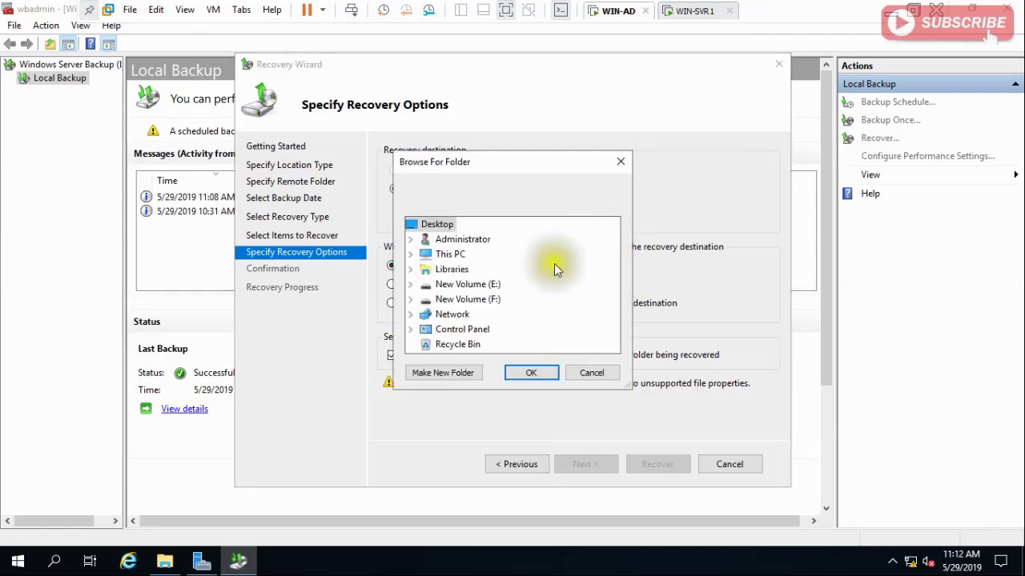
{"action": "left_click", "coordinate": [473, 285]}
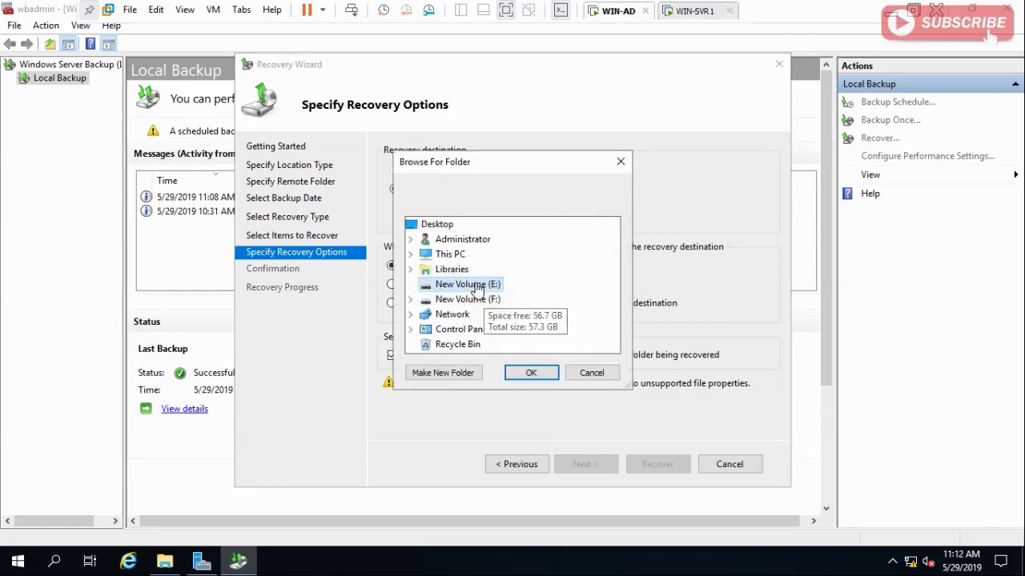
{"action": "left_click", "coordinate": [531, 372]}
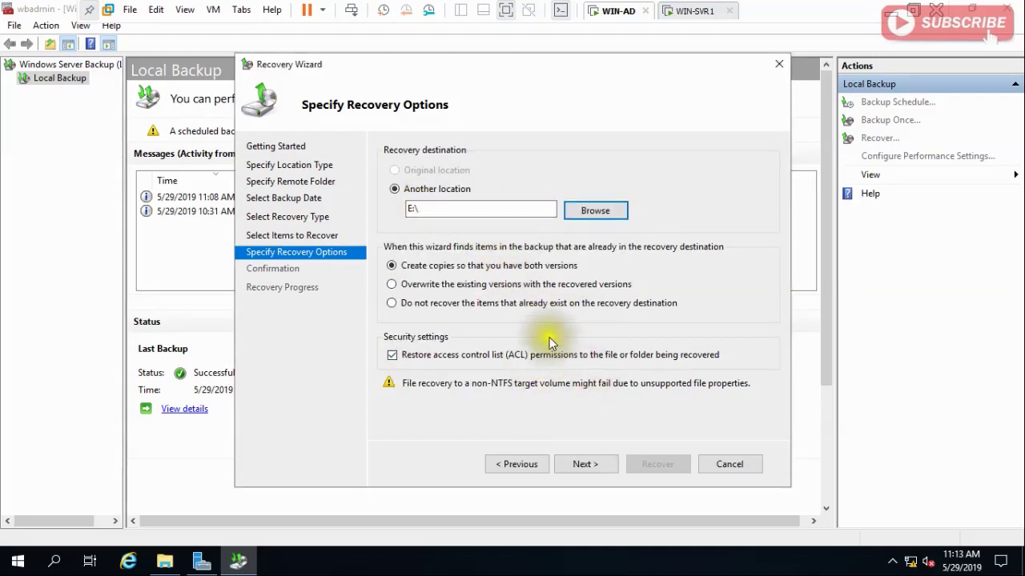
{"action": "left_click", "coordinate": [579, 466]}
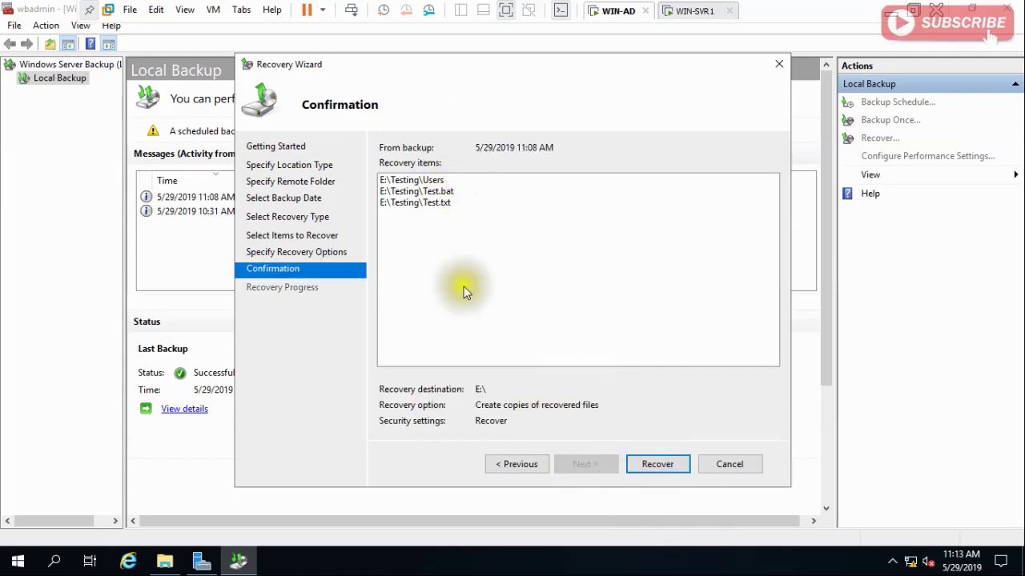
{"action": "left_click", "coordinate": [672, 469]}
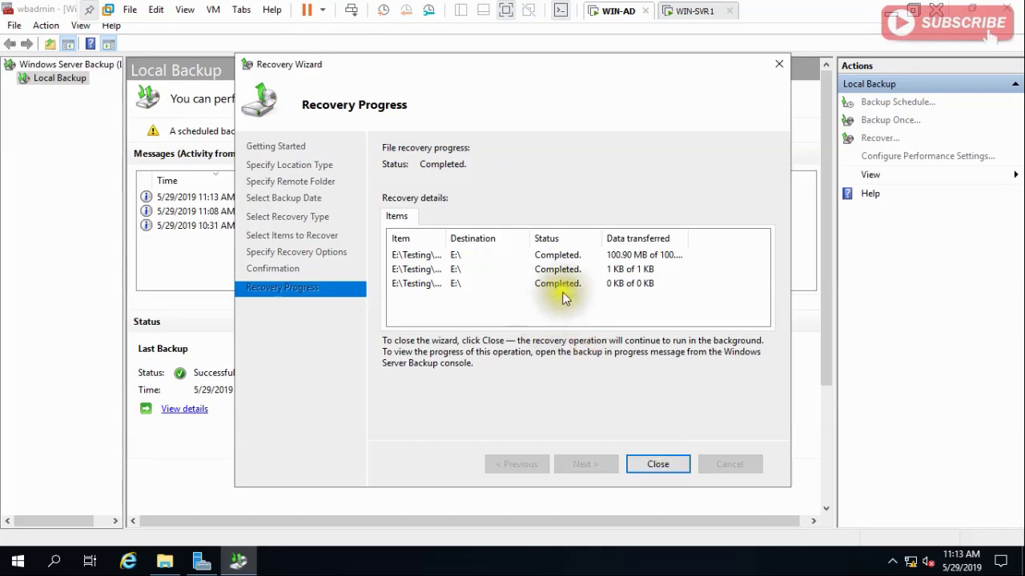
{"action": "left_click", "coordinate": [658, 464]}
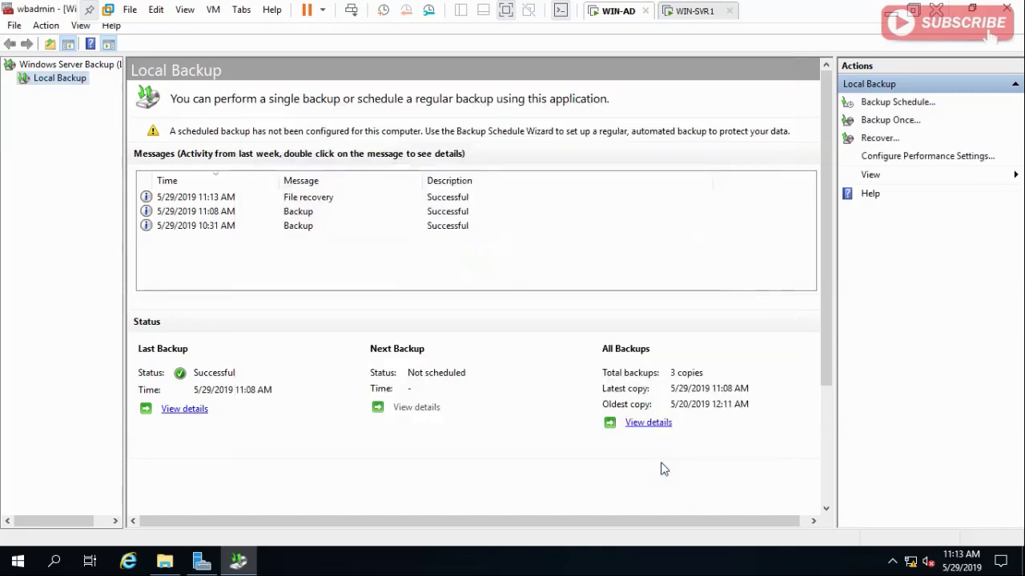
Step: Examine the recovered items on New Volume (E:) and the contents of its Users folder
{"action": "left_click", "coordinate": [165, 563]}
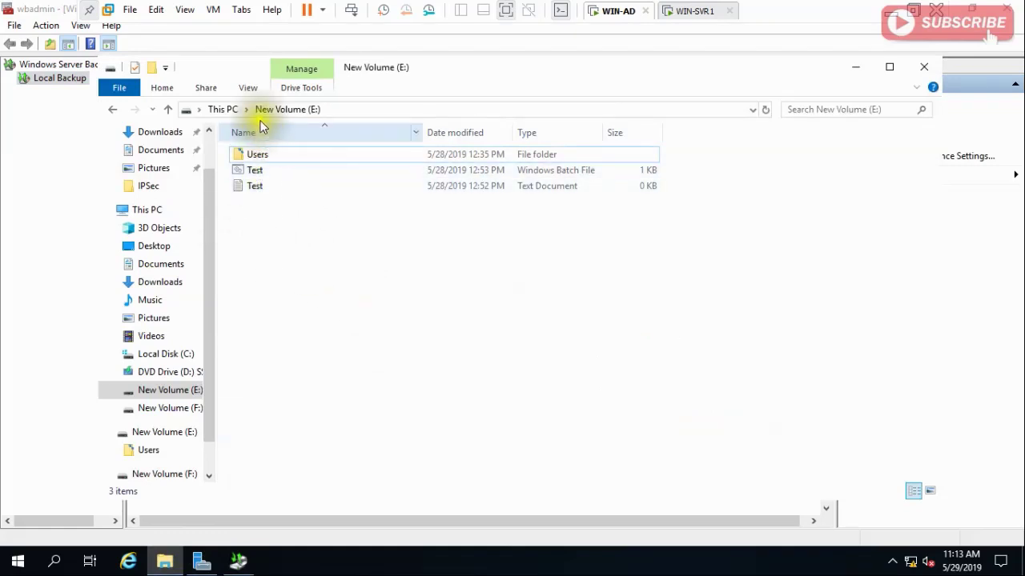
{"action": "left_click", "coordinate": [220, 110]}
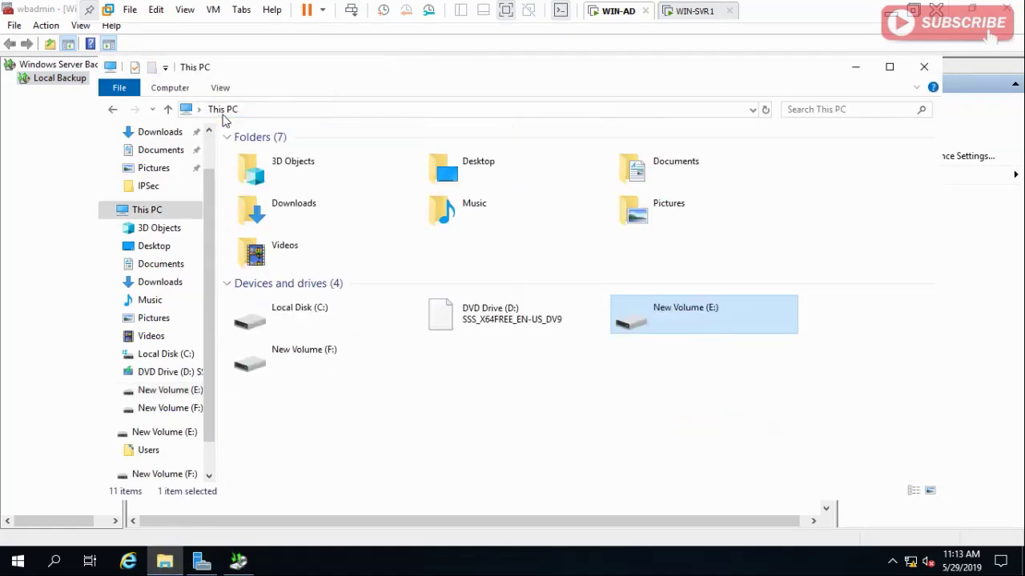
{"action": "double_click", "coordinate": [623, 333]}
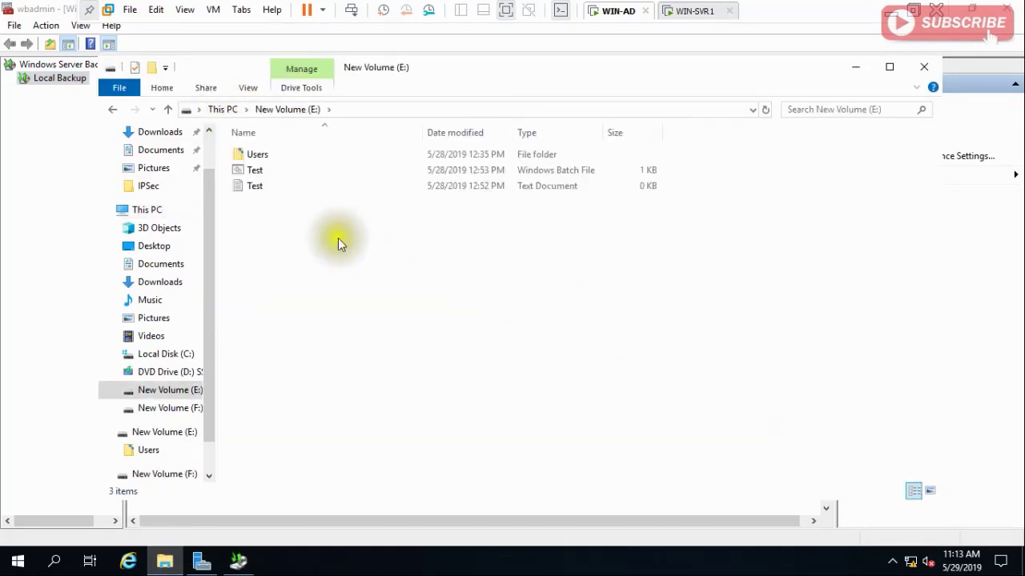
{"action": "double_click", "coordinate": [253, 157]}
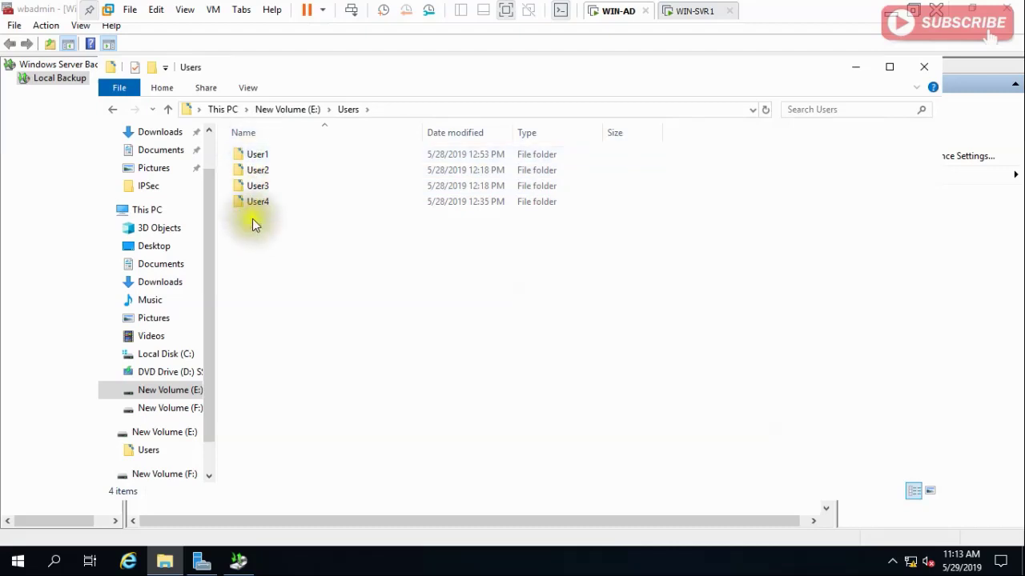
{"action": "left_click", "coordinate": [286, 110]}
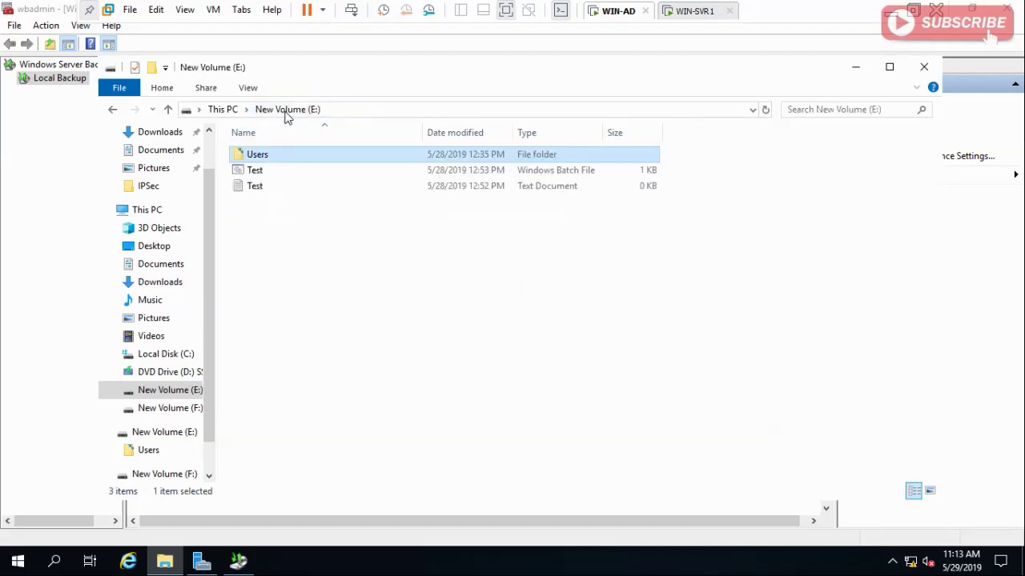
{"action": "double_click", "coordinate": [252, 152]}
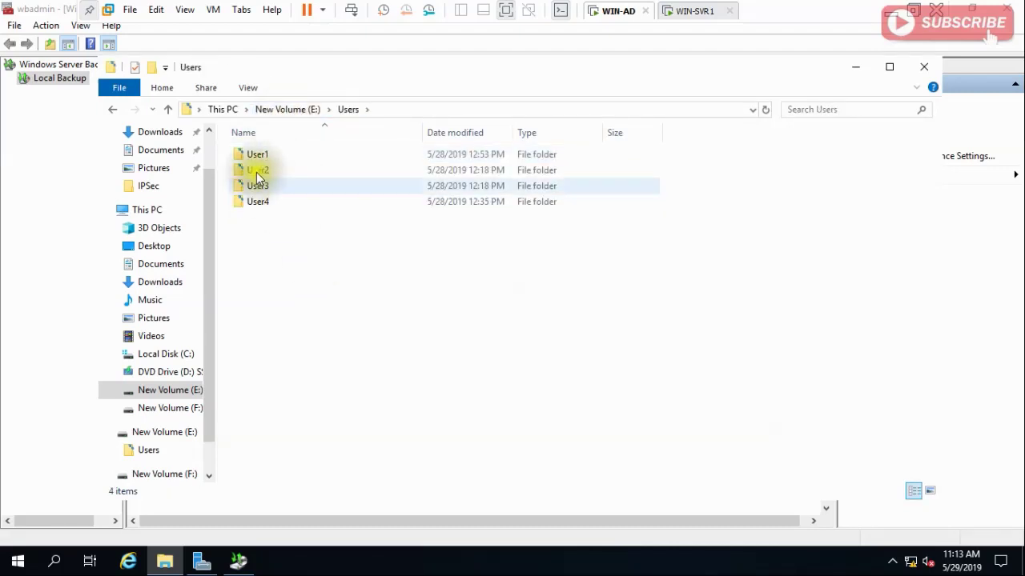
Step: Refresh New Volume (E:) and inspect the recovered files in the User1 folder inside Users
{"action": "left_click", "coordinate": [222, 109]}
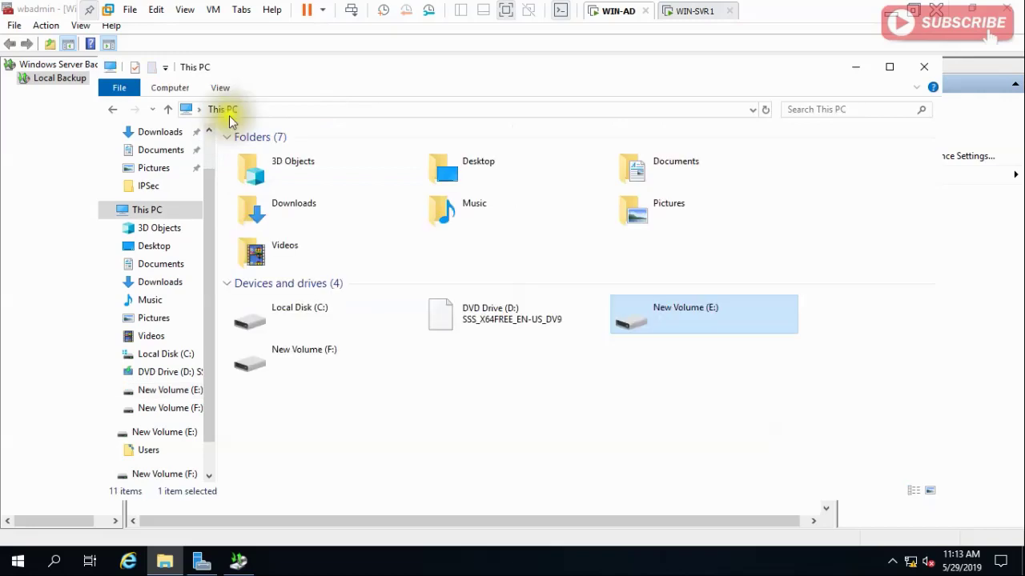
{"action": "double_click", "coordinate": [630, 323]}
{"action": "right_click", "coordinate": [392, 335]}
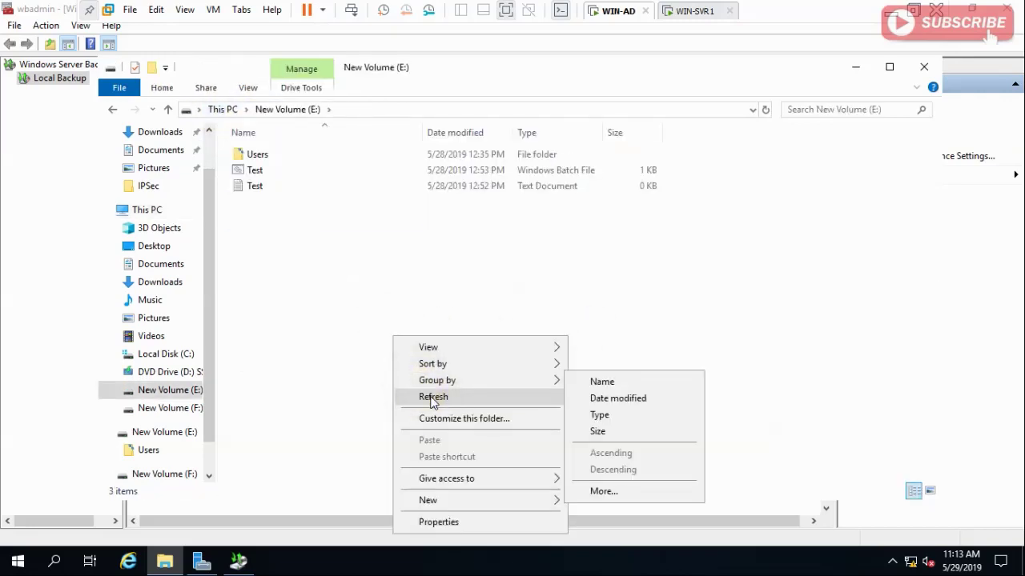
{"action": "left_click", "coordinate": [435, 396]}
{"action": "left_click", "coordinate": [257, 158]}
{"action": "double_click", "coordinate": [258, 160]}
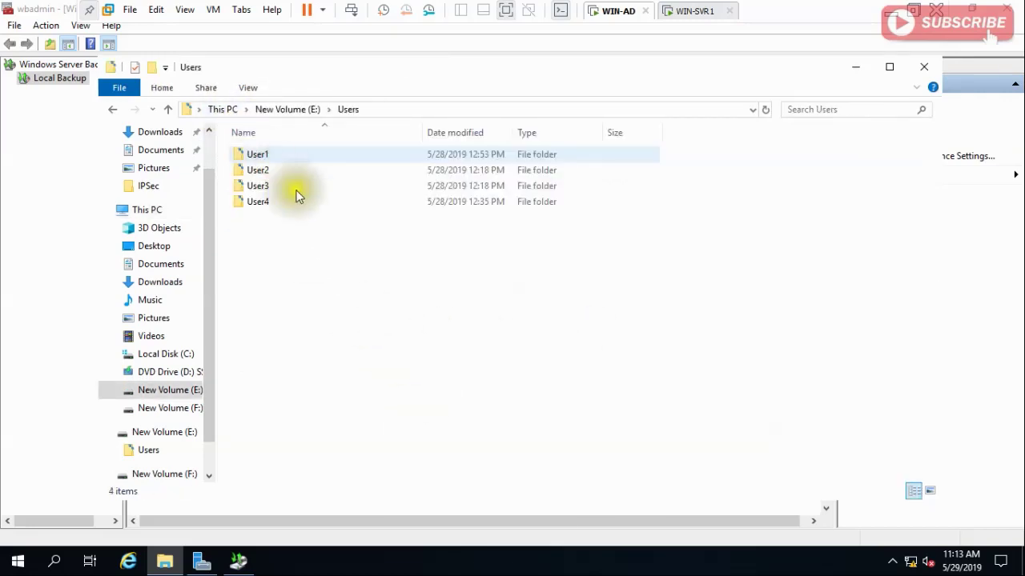
{"action": "left_click", "coordinate": [255, 156]}
{"action": "double_click", "coordinate": [255, 159]}
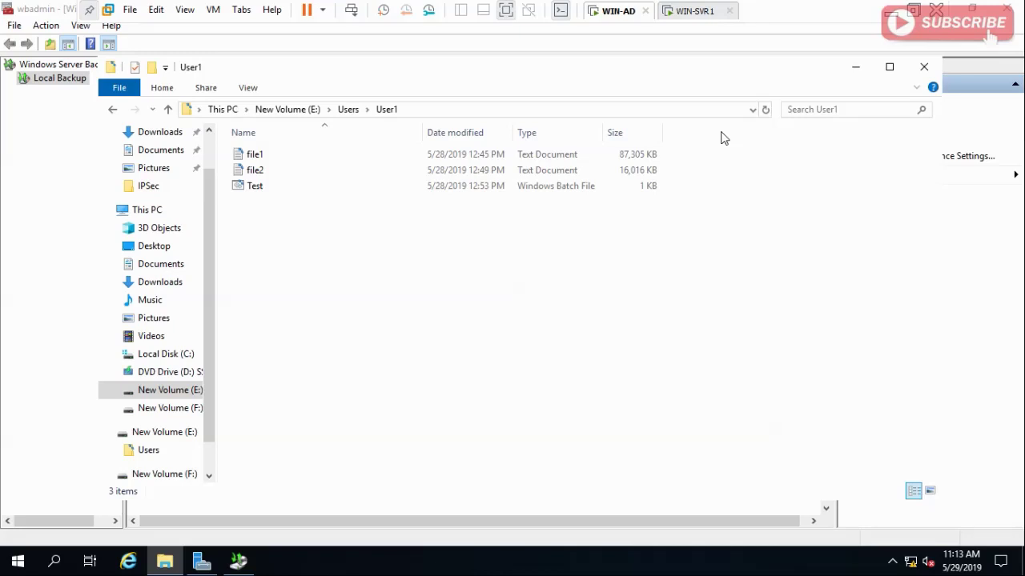
Step: Minimize the file window and shrink the backup console to reach Server Manager's list of tools
{"action": "left_click", "coordinate": [858, 70]}
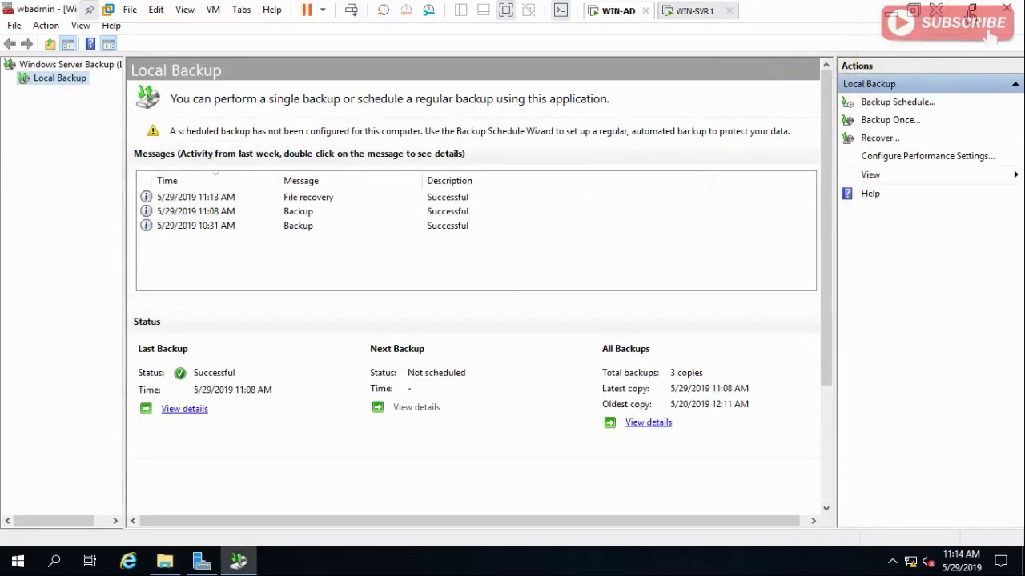
{"action": "left_click", "coordinate": [972, 11]}
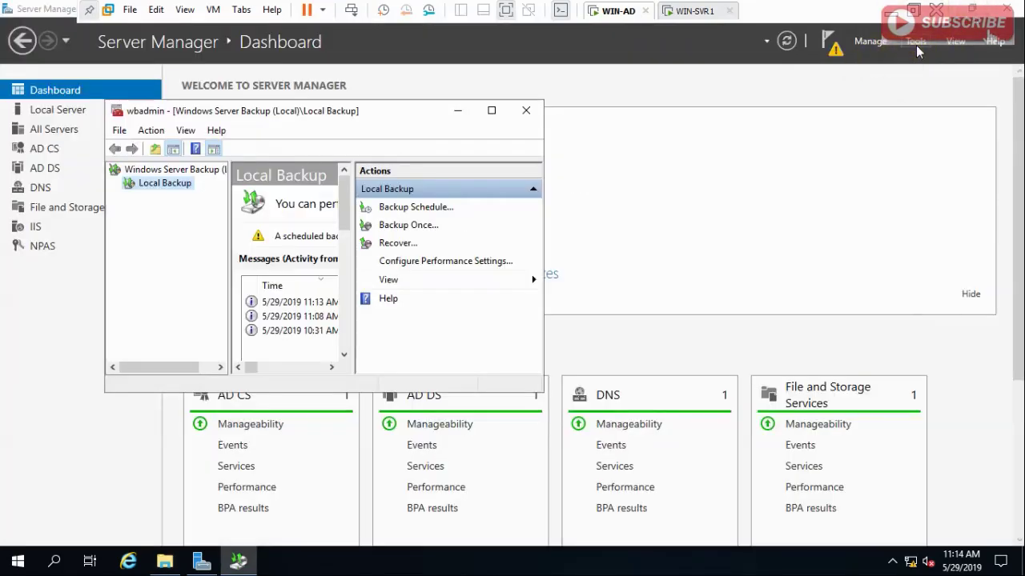
{"action": "left_click", "coordinate": [916, 43]}
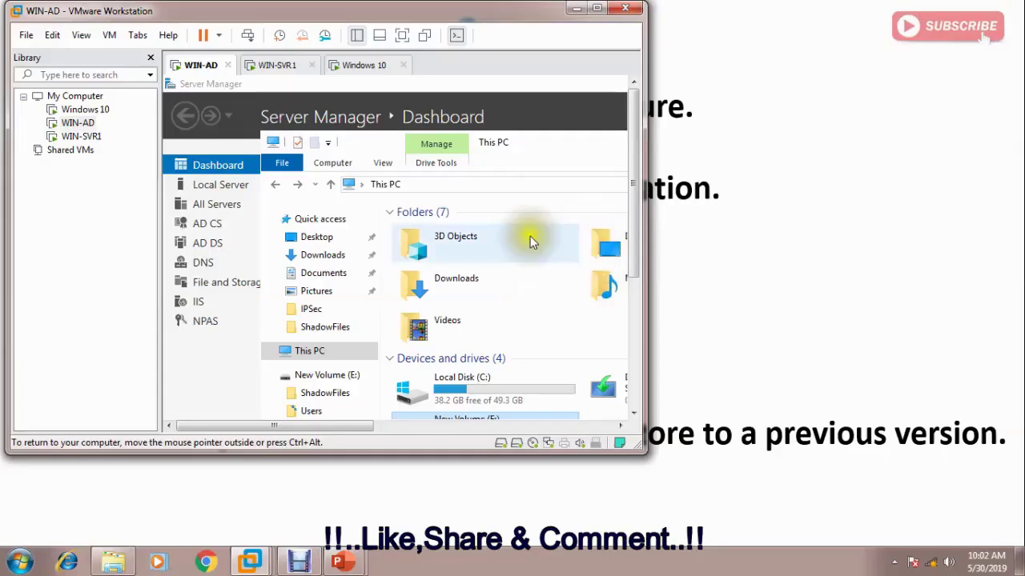
Step: Show the WIN-AD virtual machine in full screen and eject the disc from DVD Drive (D:)
{"action": "left_click", "coordinate": [596, 8]}
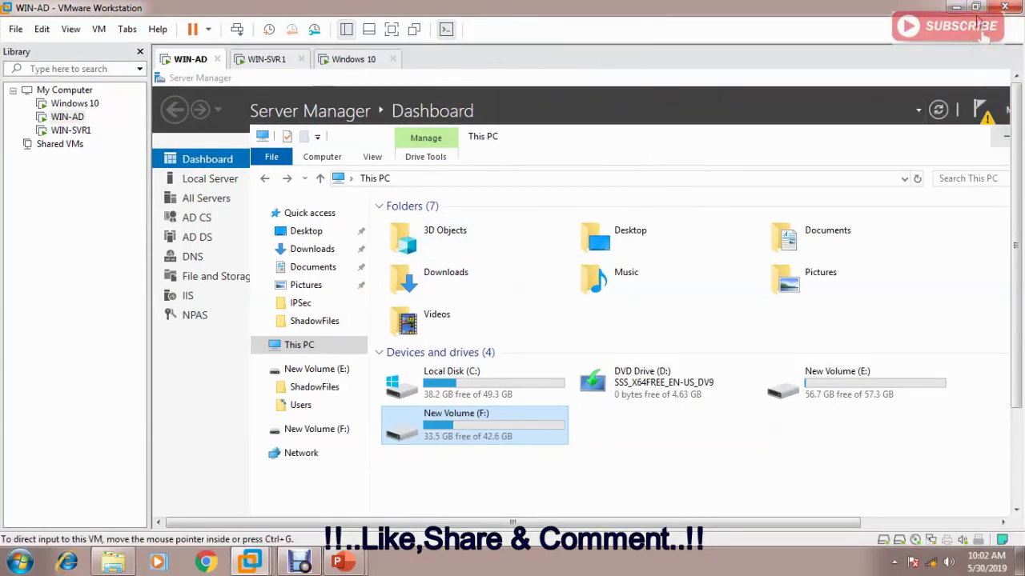
{"action": "left_click", "coordinate": [975, 7]}
{"action": "left_click", "coordinate": [596, 8]}
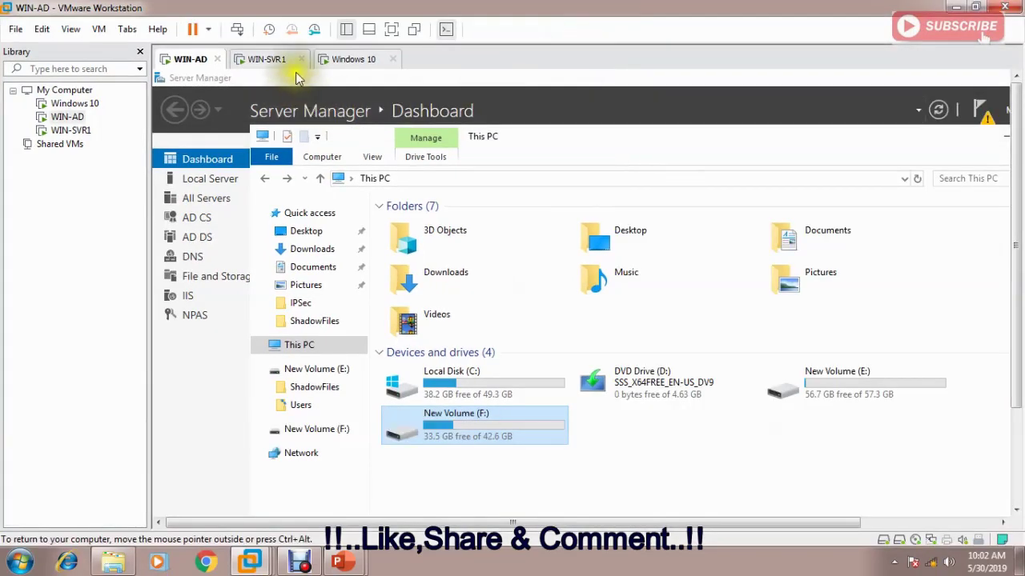
{"action": "left_click", "coordinate": [391, 29]}
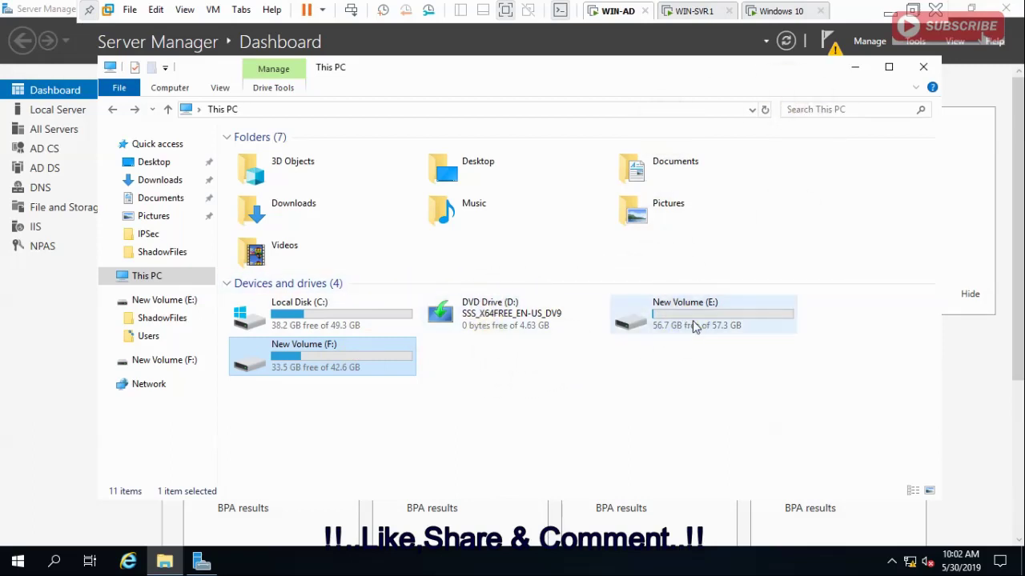
{"action": "right_click", "coordinate": [540, 319]}
{"action": "left_click", "coordinate": [582, 456]}
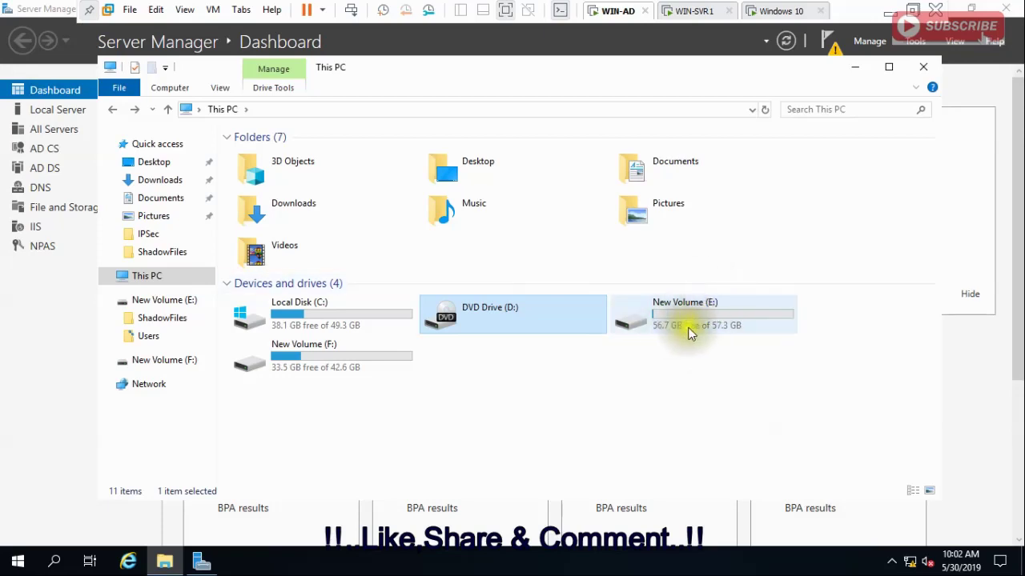
Step: Inspect the contents of the ShadowTest file in the Shadow folder on New Volume (F:), and return to This PC
{"action": "double_click", "coordinate": [335, 365]}
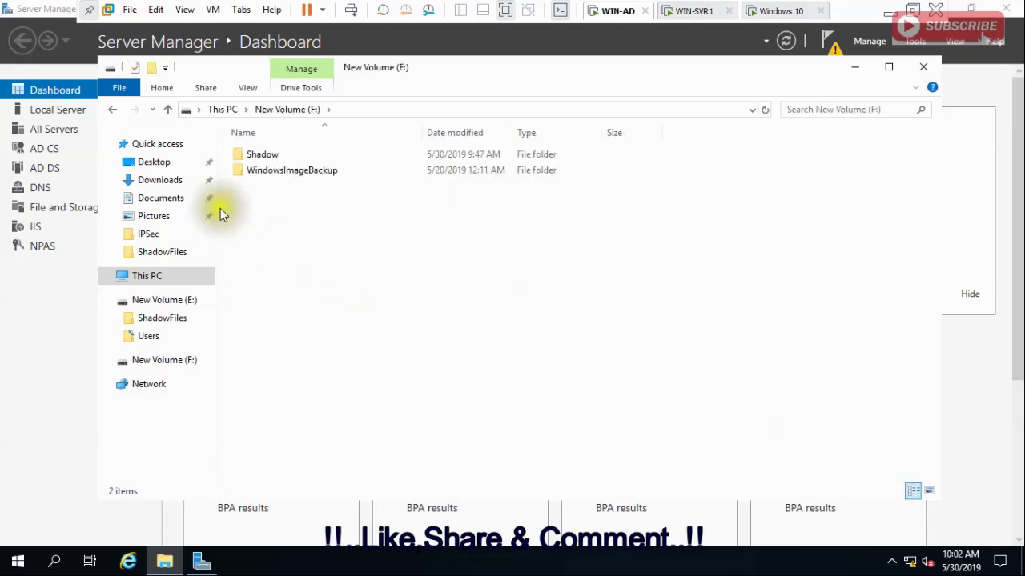
{"action": "double_click", "coordinate": [237, 157]}
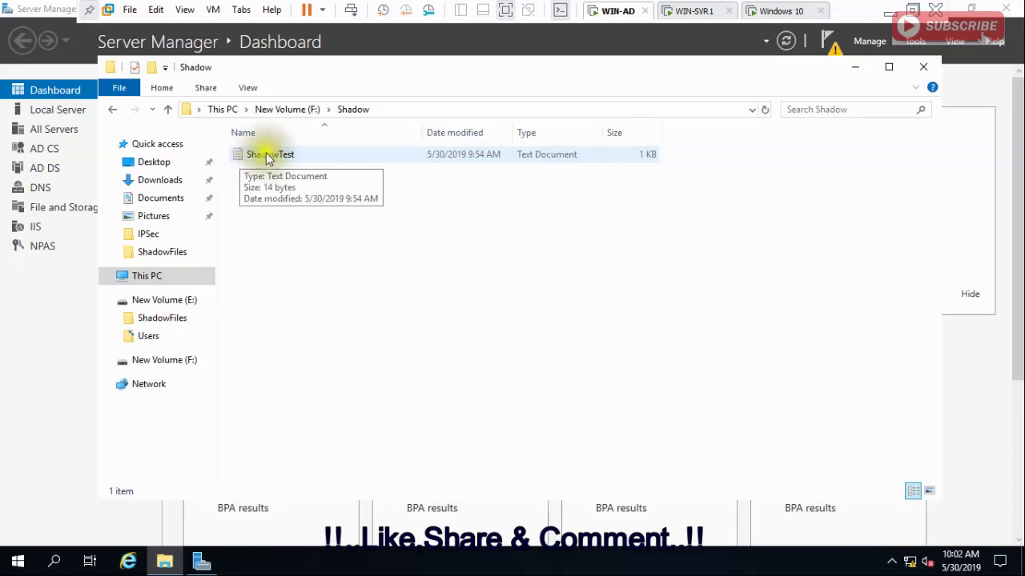
{"action": "double_click", "coordinate": [250, 157]}
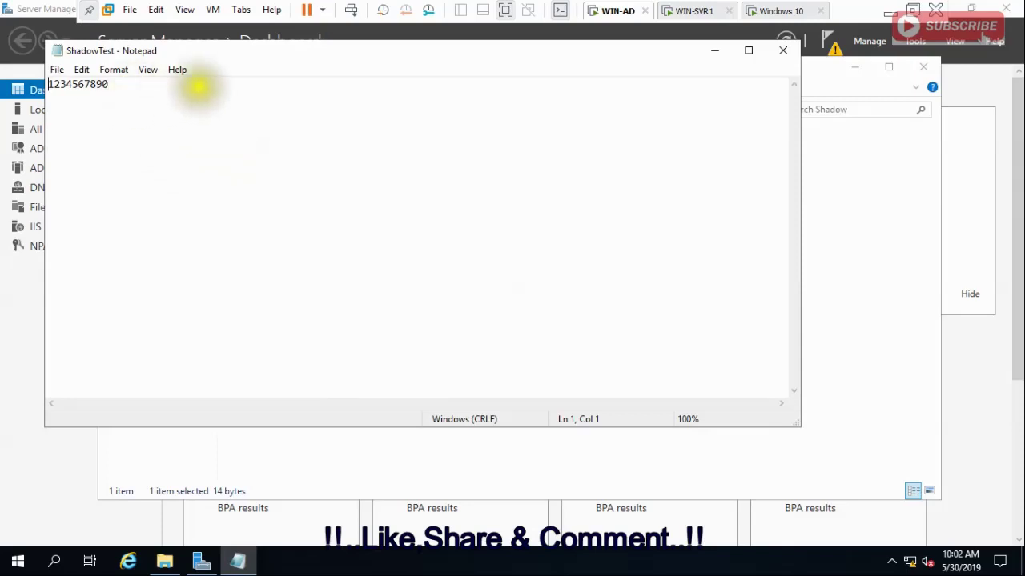
{"action": "left_click", "coordinate": [783, 50]}
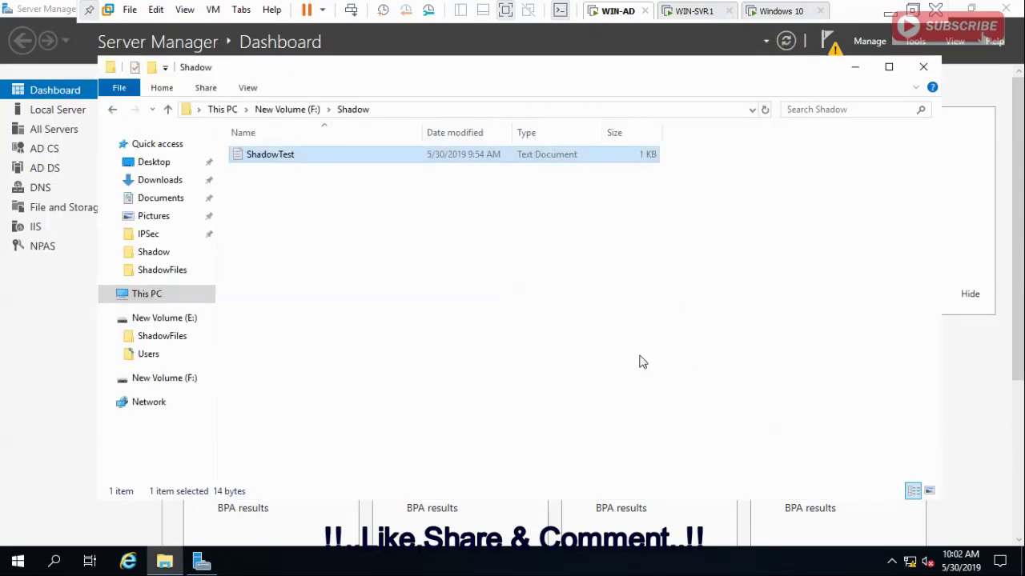
{"action": "left_click", "coordinate": [638, 362]}
{"action": "key", "text": "alt+Up"}
{"action": "key", "text": "alt+Up"}
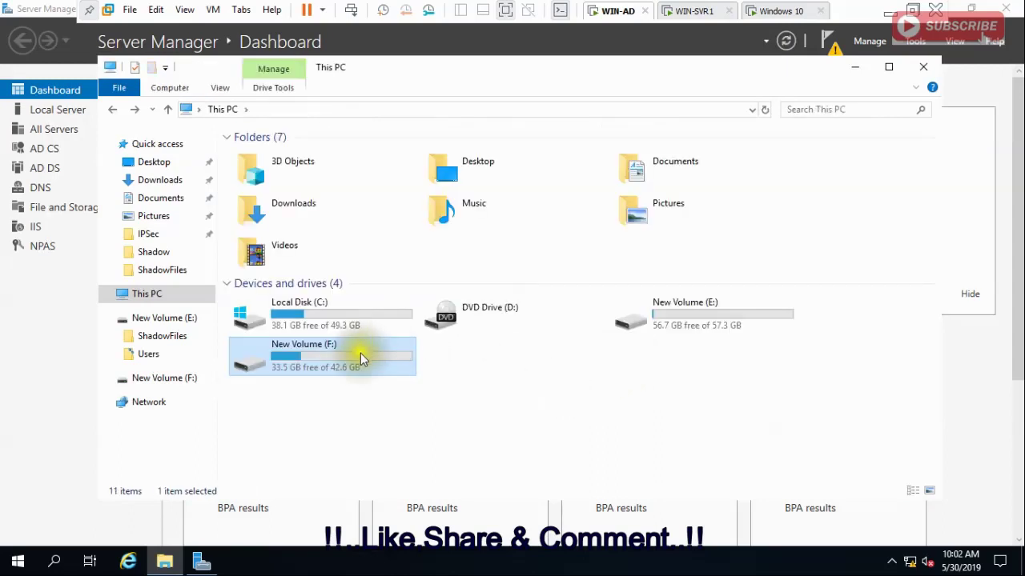
Step: Share New Volume (F:) through Advanced Sharing and allow Everyone Full Control in its share permissions
{"action": "right_click", "coordinate": [352, 362]}
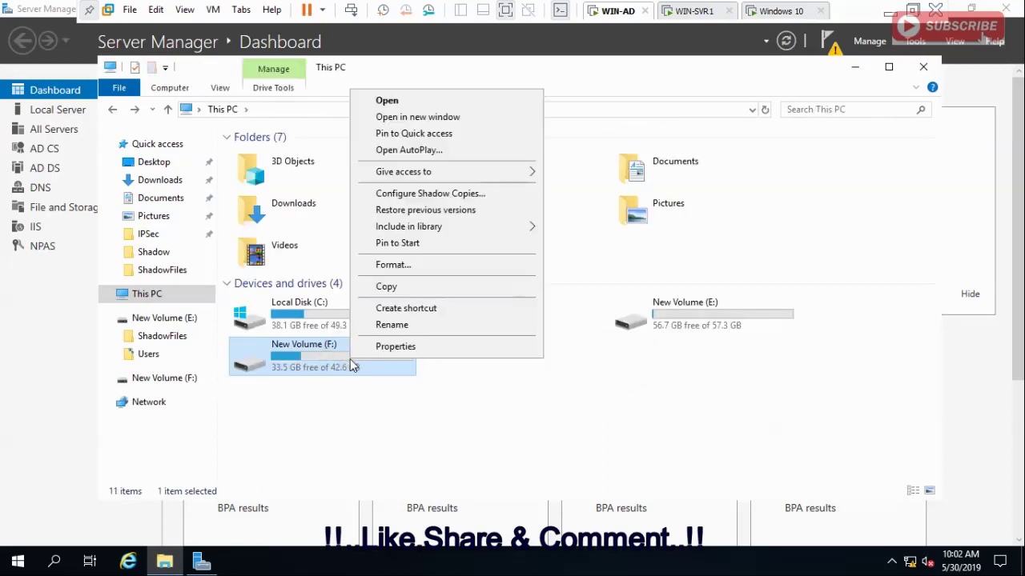
{"action": "left_click", "coordinate": [392, 347]}
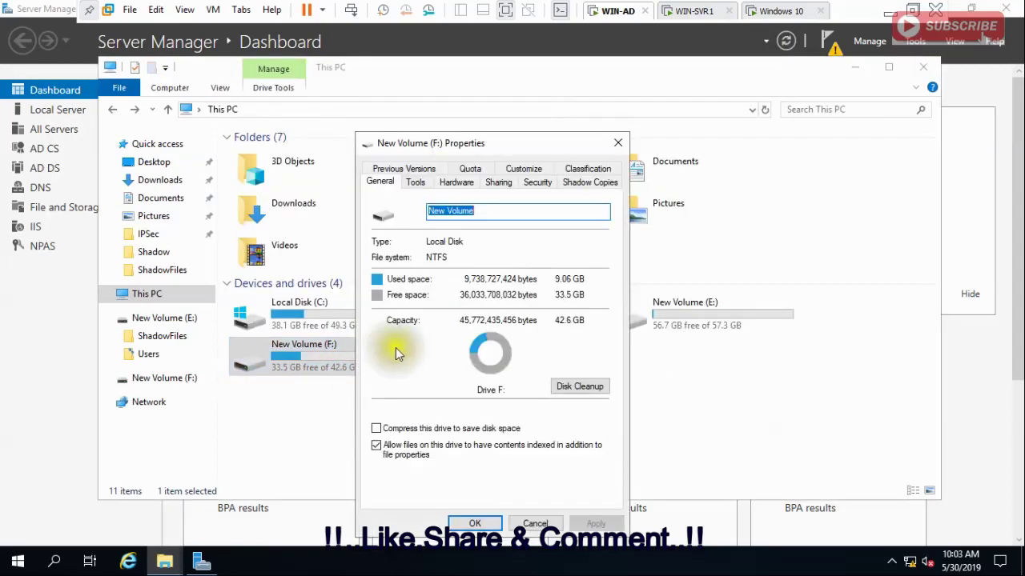
{"action": "left_click", "coordinate": [498, 182]}
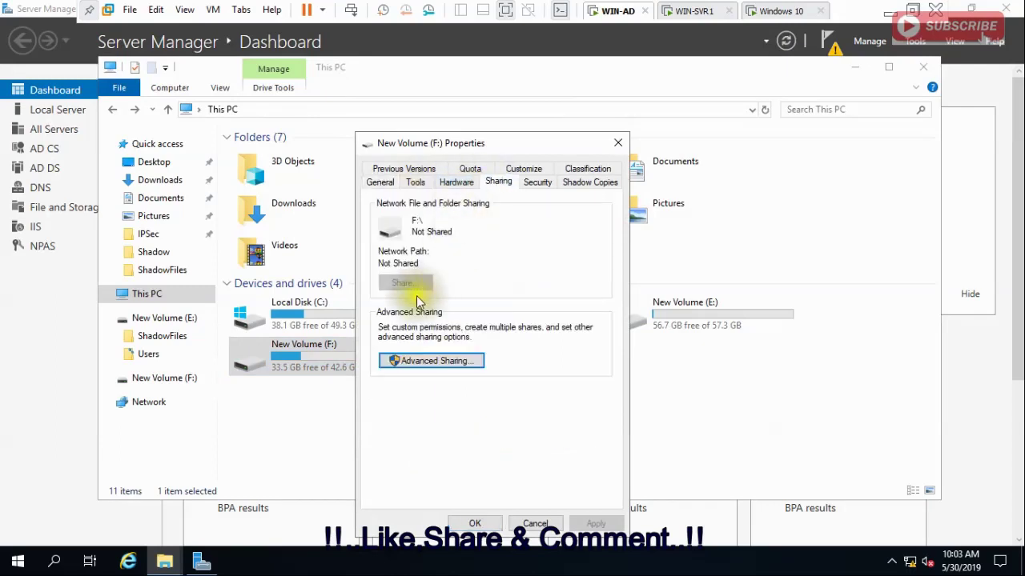
{"action": "left_click", "coordinate": [396, 363]}
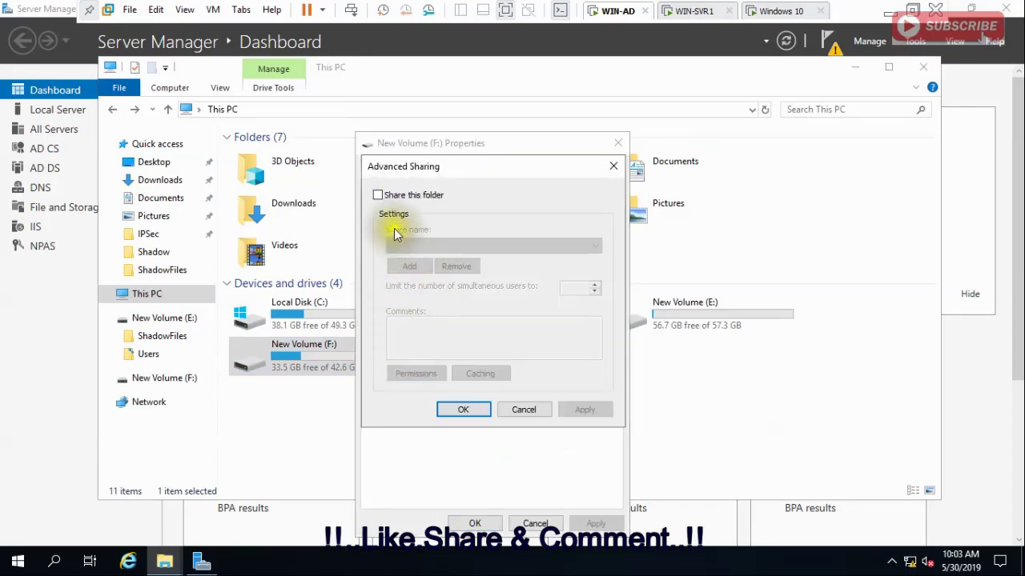
{"action": "left_click", "coordinate": [377, 195]}
{"action": "left_click", "coordinate": [426, 373]}
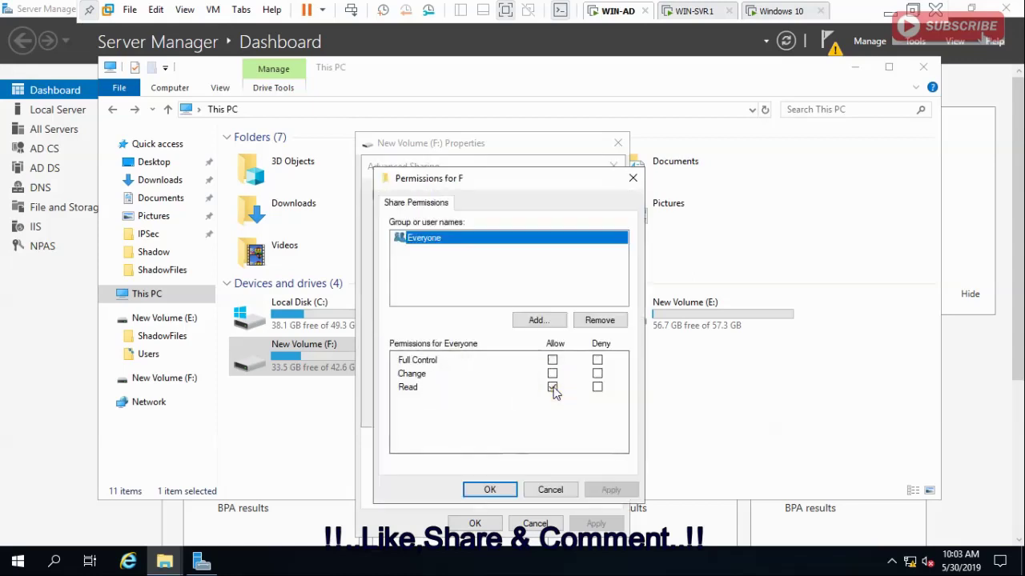
{"action": "left_click", "coordinate": [553, 360]}
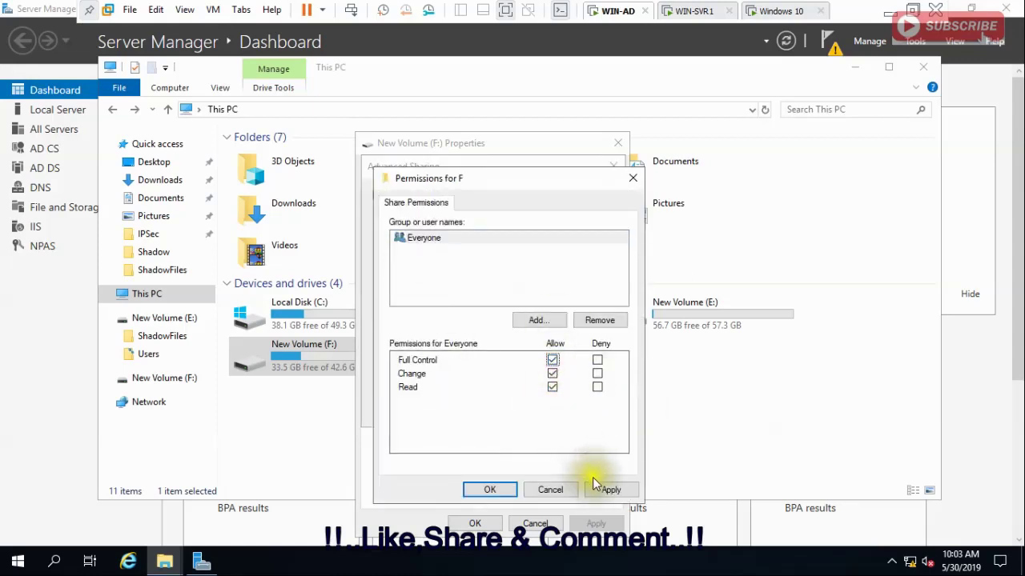
{"action": "left_click", "coordinate": [601, 485]}
Step: Add Authenticated Users to the F: share permissions with Full Control allowed, apply the sharing settings, and close the volume's properties
{"action": "left_click", "coordinate": [534, 320]}
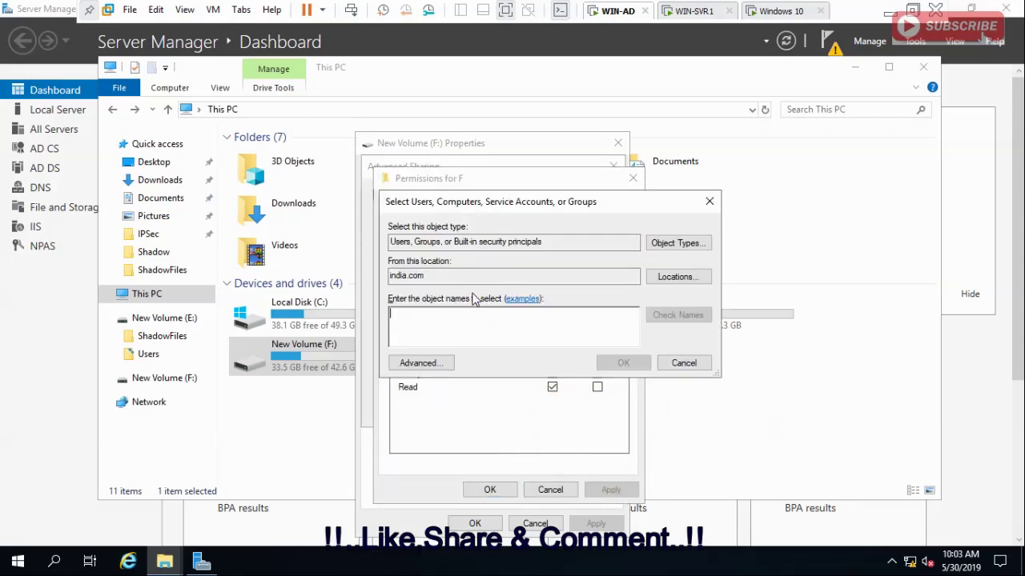
{"action": "type", "text": "a"}
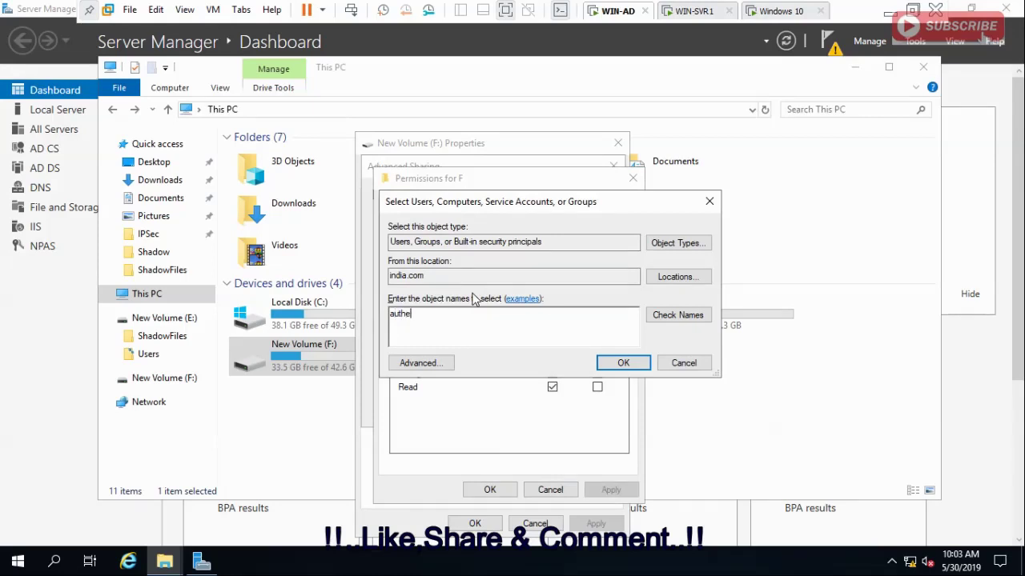
{"action": "type", "text": "uthe"}
{"action": "left_click", "coordinate": [677, 315]}
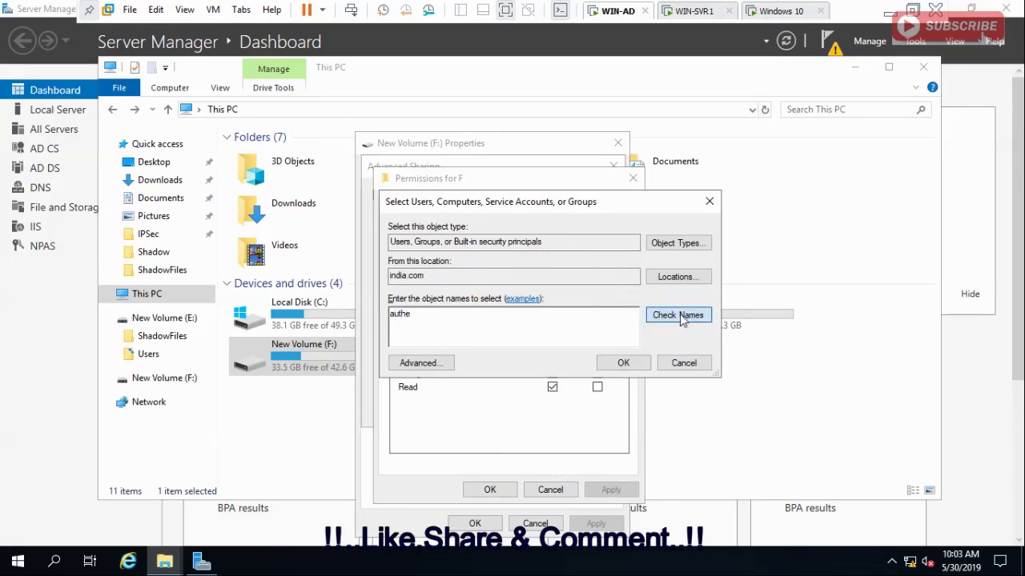
{"action": "left_click", "coordinate": [436, 322]}
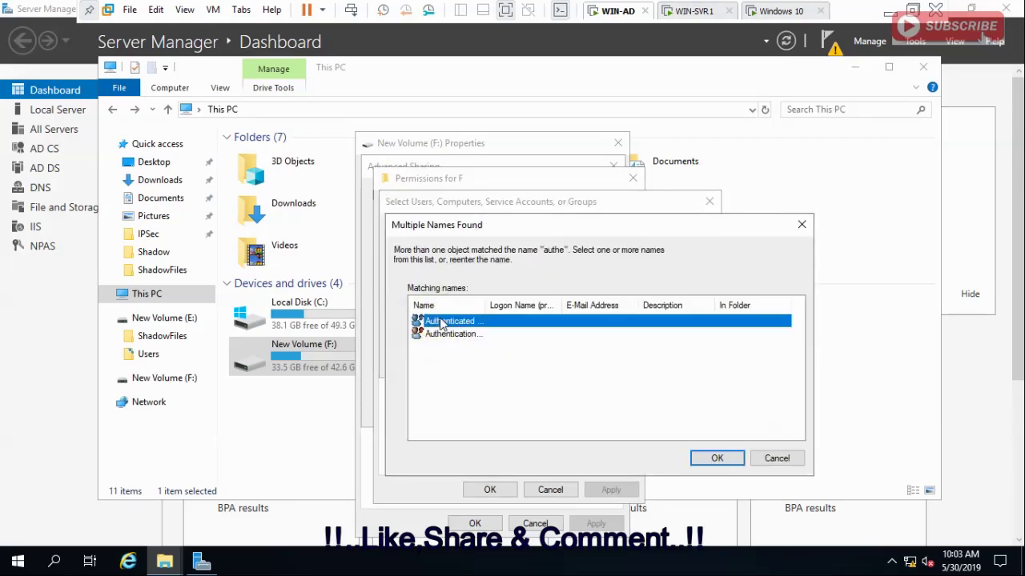
{"action": "left_click", "coordinate": [718, 461]}
{"action": "left_click", "coordinate": [611, 361]}
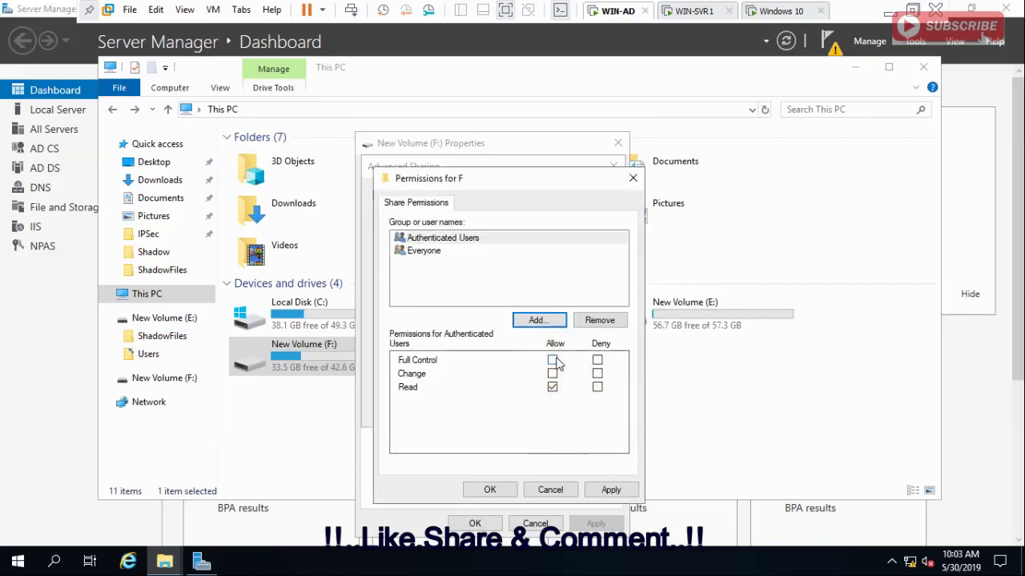
{"action": "left_click", "coordinate": [552, 360]}
{"action": "left_click", "coordinate": [611, 489]}
{"action": "left_click", "coordinate": [489, 489]}
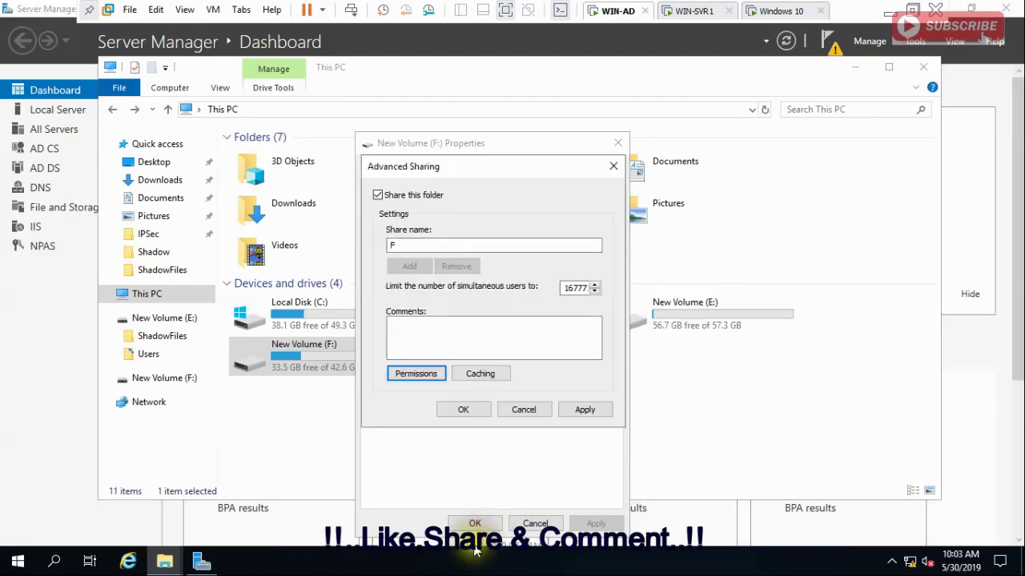
{"action": "left_click", "coordinate": [583, 410]}
{"action": "left_click", "coordinate": [464, 410]}
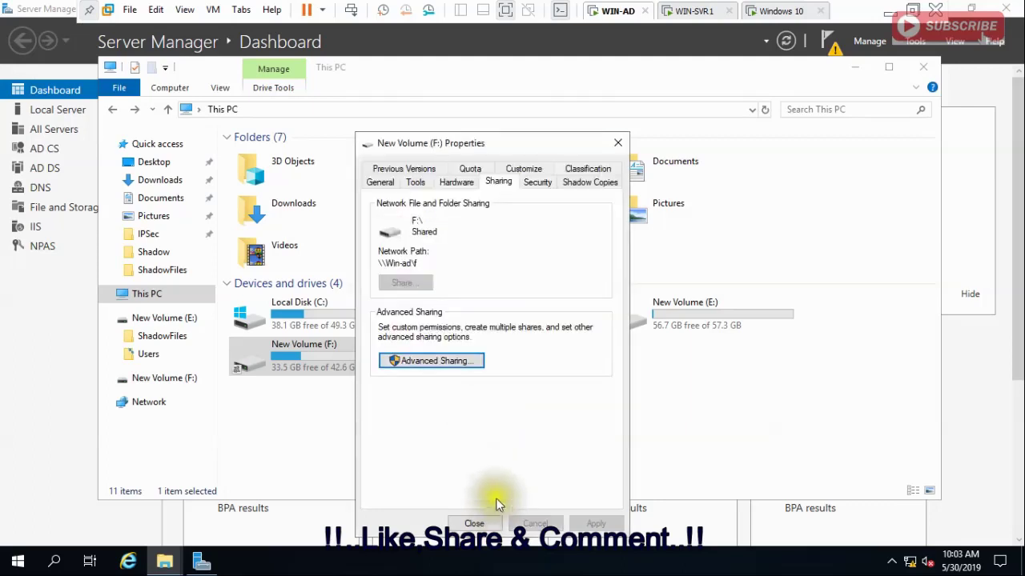
{"action": "left_click", "coordinate": [474, 523]}
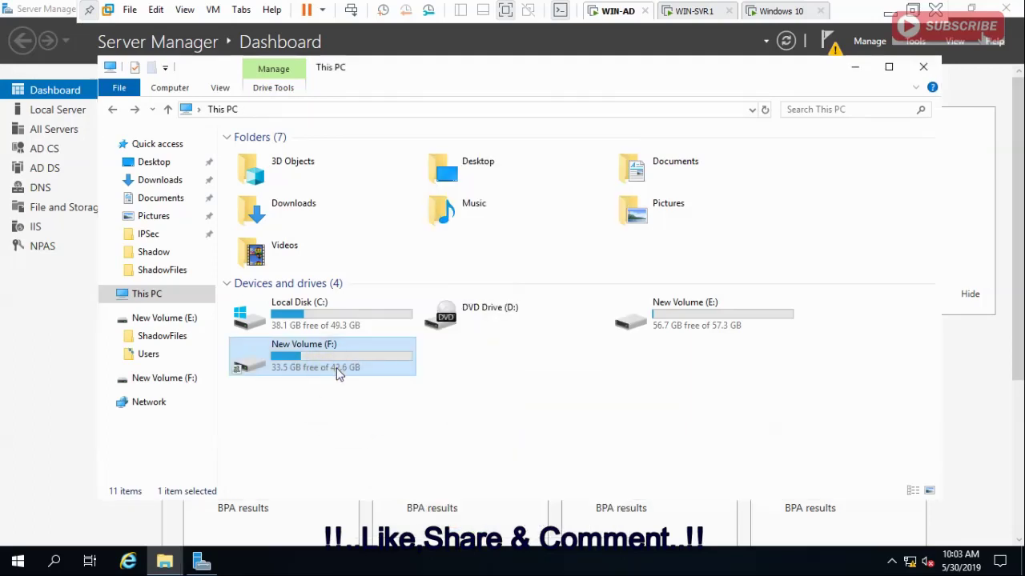
Step: Look through the WindowsImageBackup folder and its WIN-AD subfolder on New Volume (F:), and close the file window
{"action": "double_click", "coordinate": [337, 373]}
{"action": "double_click", "coordinate": [273, 172]}
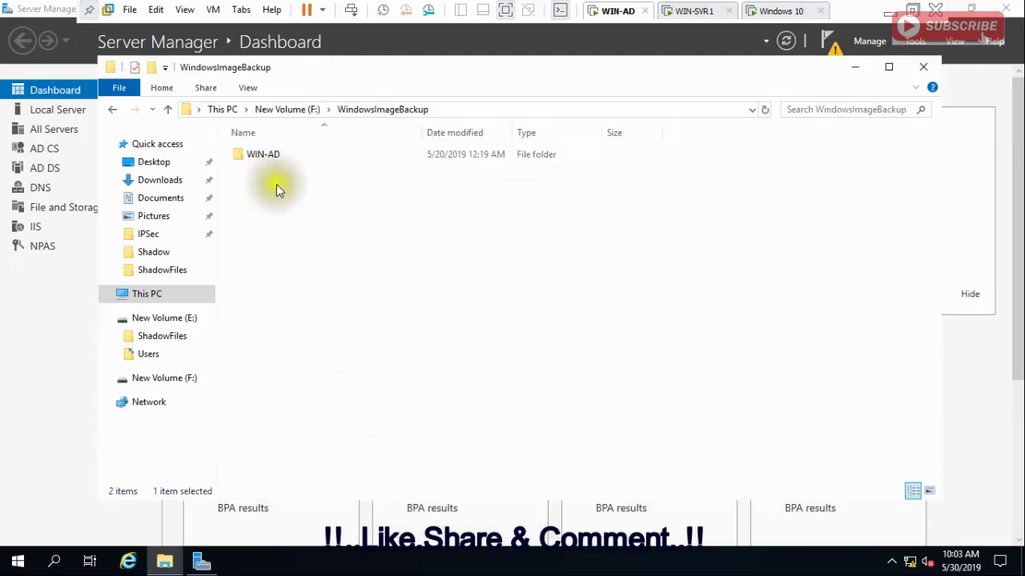
{"action": "double_click", "coordinate": [241, 154]}
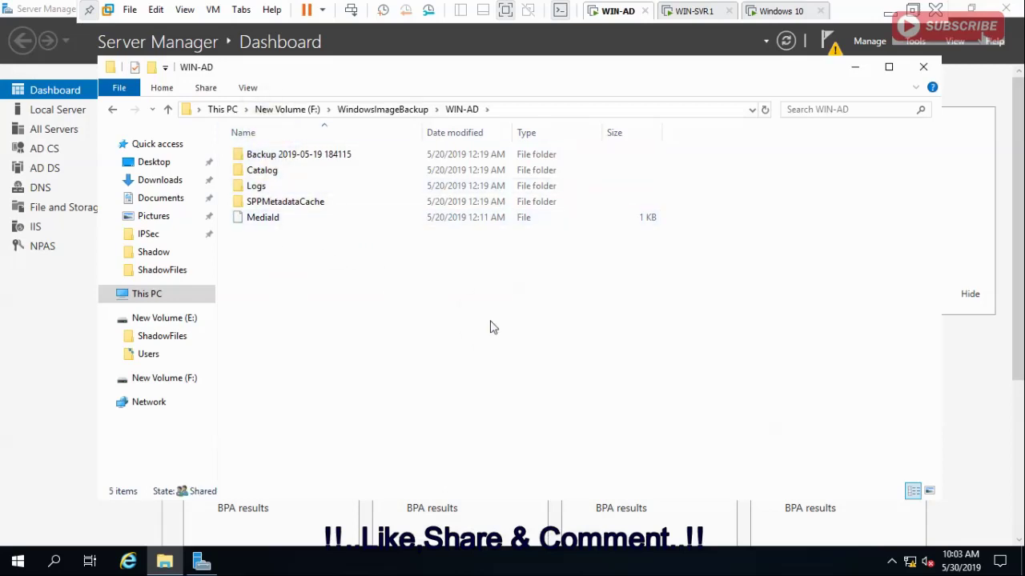
{"action": "key", "text": "BackSpace"}
{"action": "key", "text": "BackSpace"}
{"action": "left_click", "coordinate": [266, 157]}
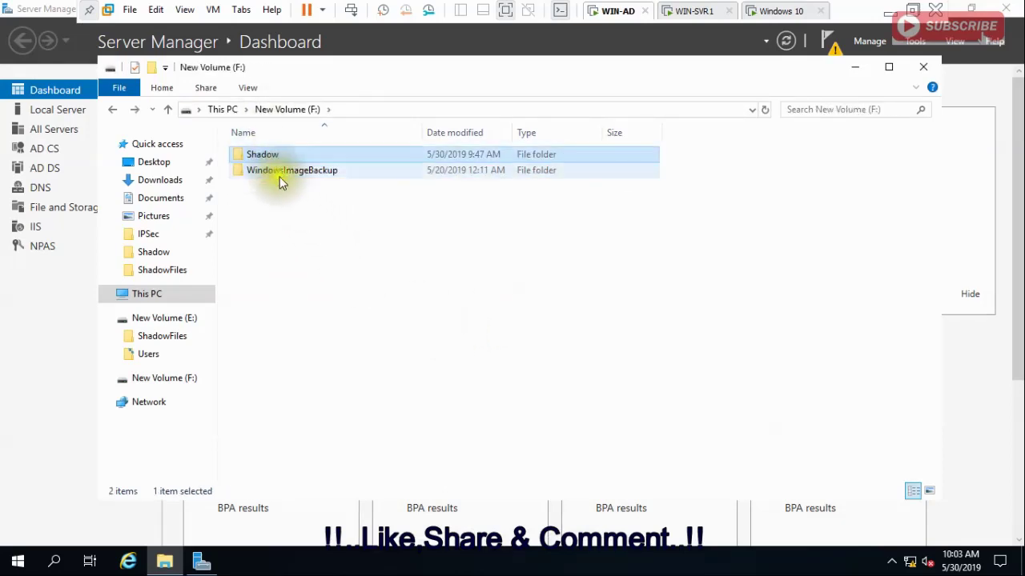
{"action": "left_click", "coordinate": [641, 260]}
{"action": "left_click", "coordinate": [923, 67]}
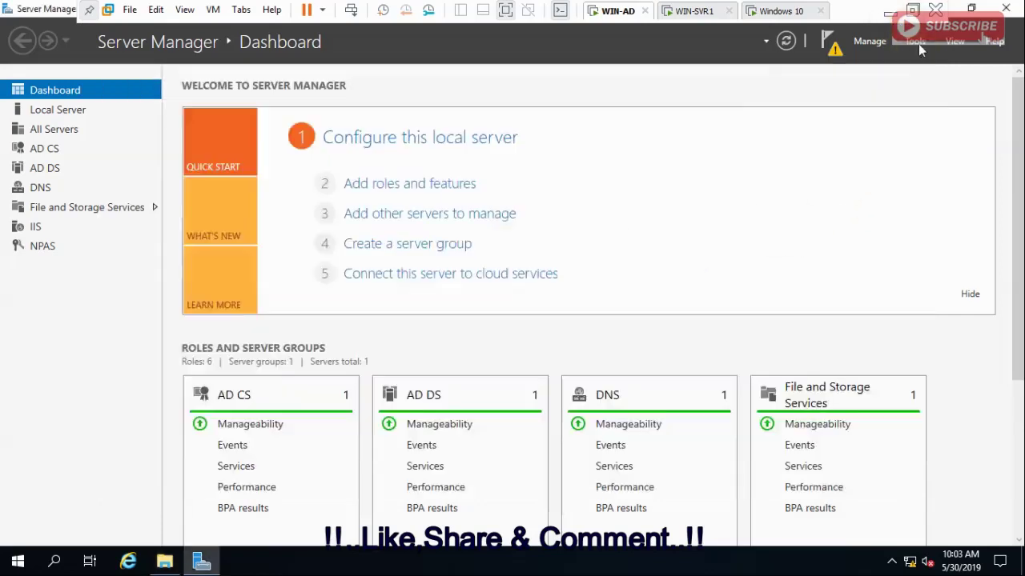
Step: Open Computer Management from Server Manager and bring up the shadow copy configuration for Shared Folders
{"action": "left_click", "coordinate": [914, 40]}
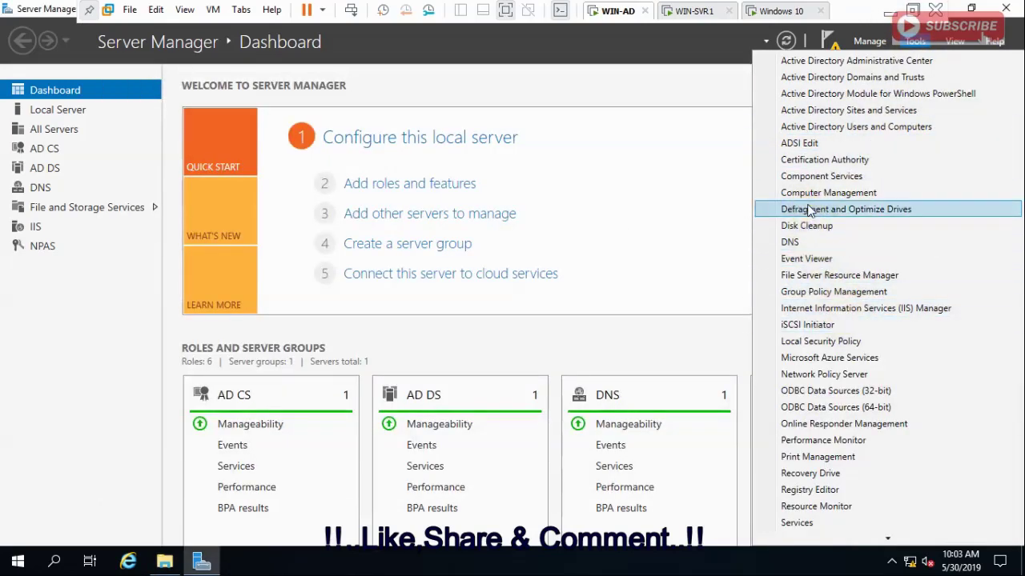
{"action": "left_click", "coordinate": [836, 193]}
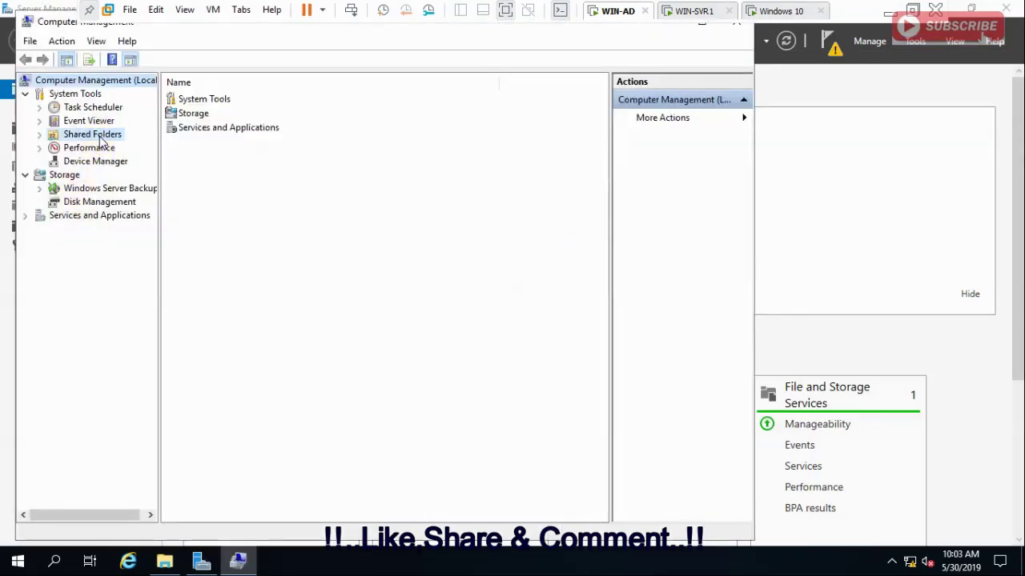
{"action": "double_click", "coordinate": [100, 136]}
{"action": "right_click", "coordinate": [100, 137]}
{"action": "mouse_move", "coordinate": [134, 146]}
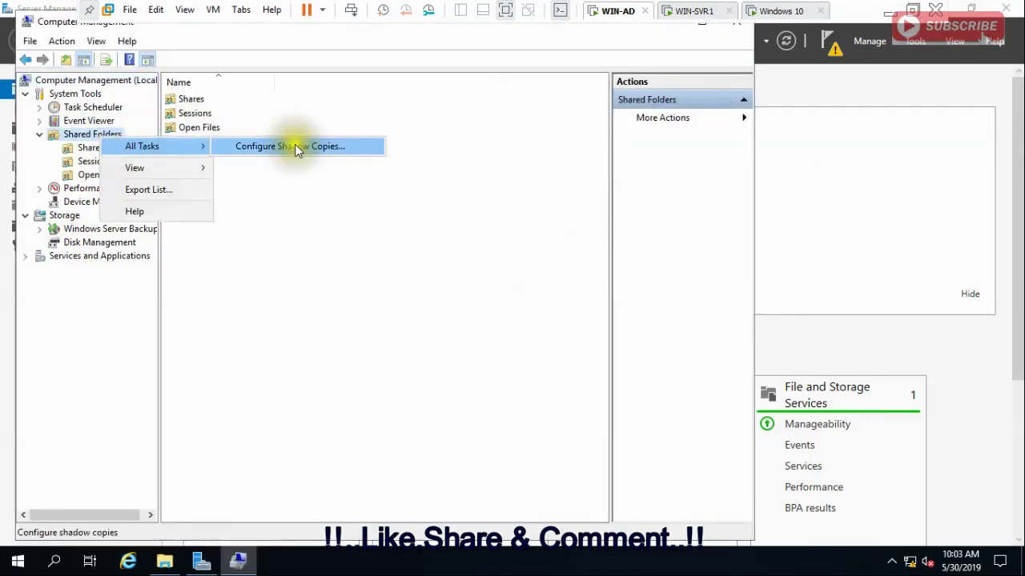
{"action": "left_click", "coordinate": [294, 147]}
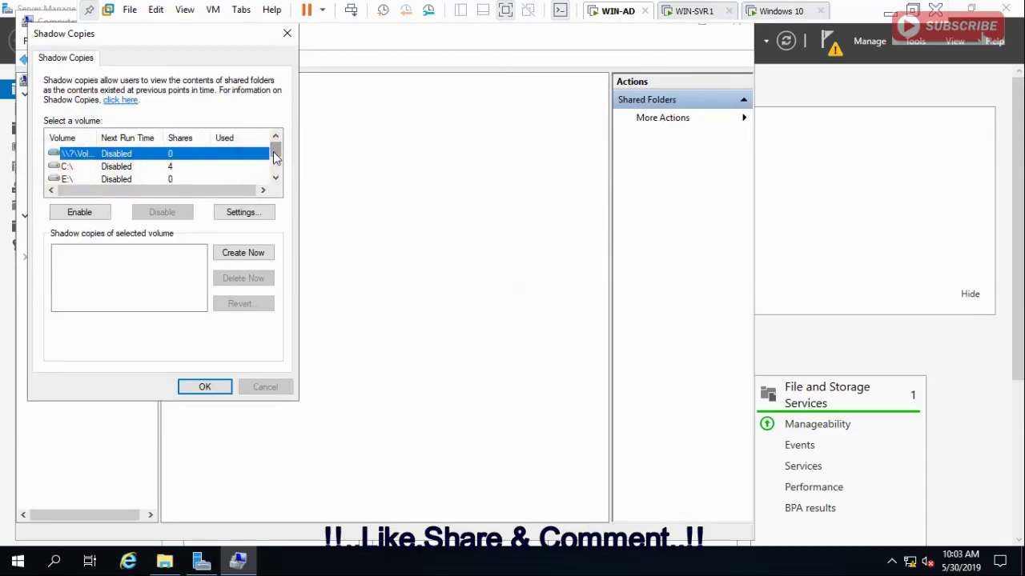
Step: Select volume F:\ in the shadow copy volume list and open its settings to review the storage area and maximum size
{"action": "left_click_drag", "start_coordinate": [276, 156], "coordinate": [279, 195]}
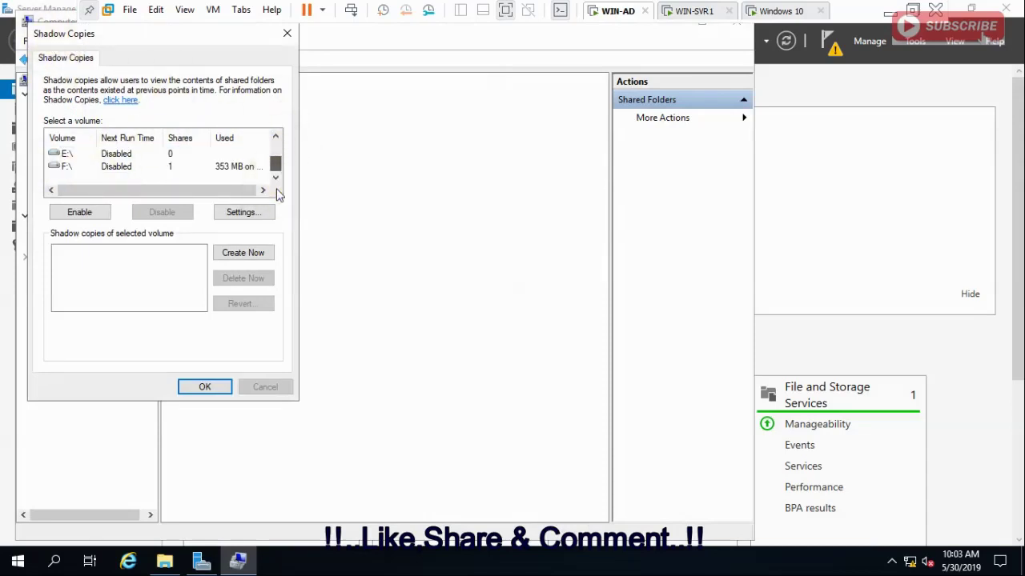
{"action": "left_click", "coordinate": [116, 168]}
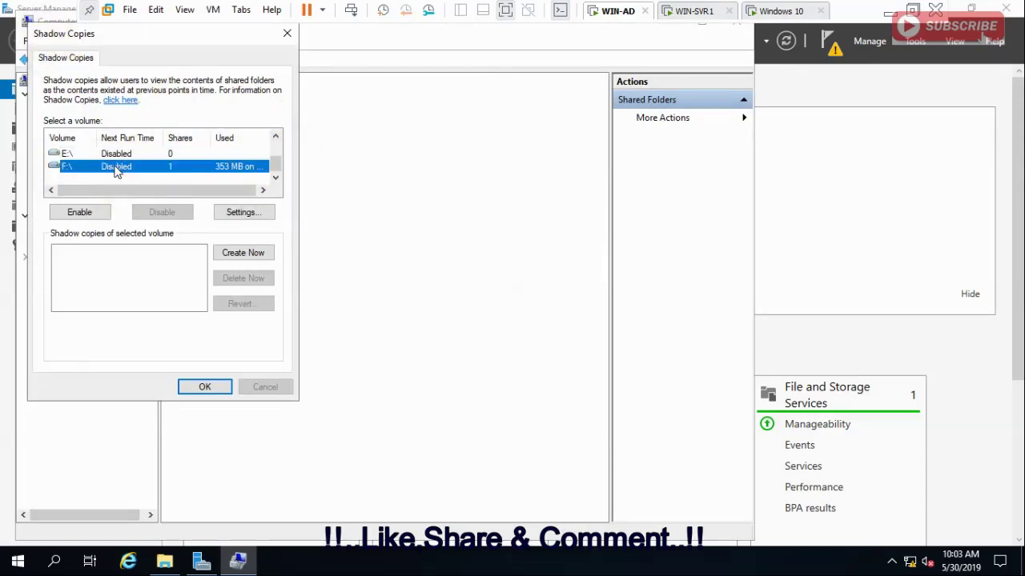
{"action": "left_click", "coordinate": [115, 152]}
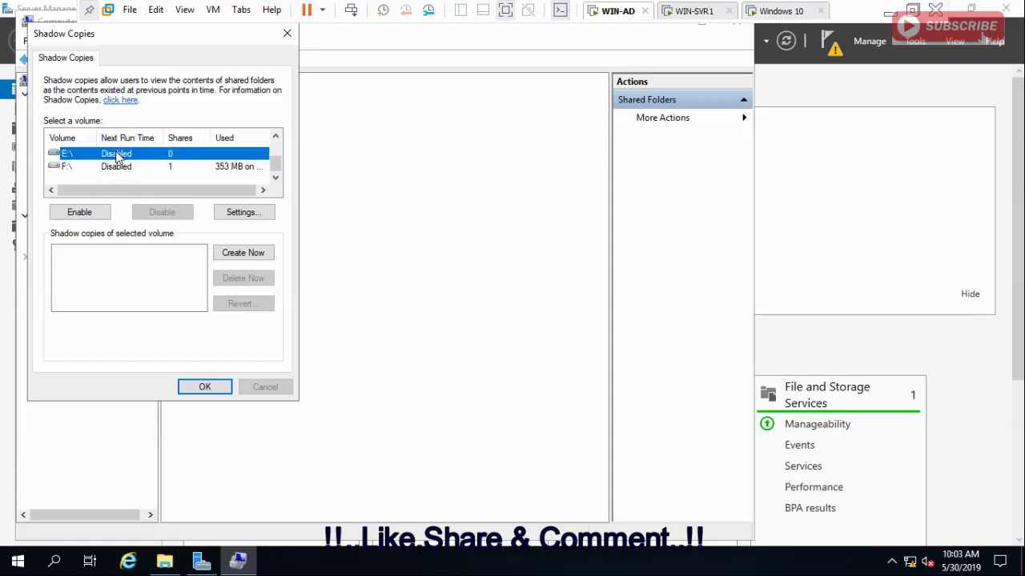
{"action": "left_click", "coordinate": [112, 171]}
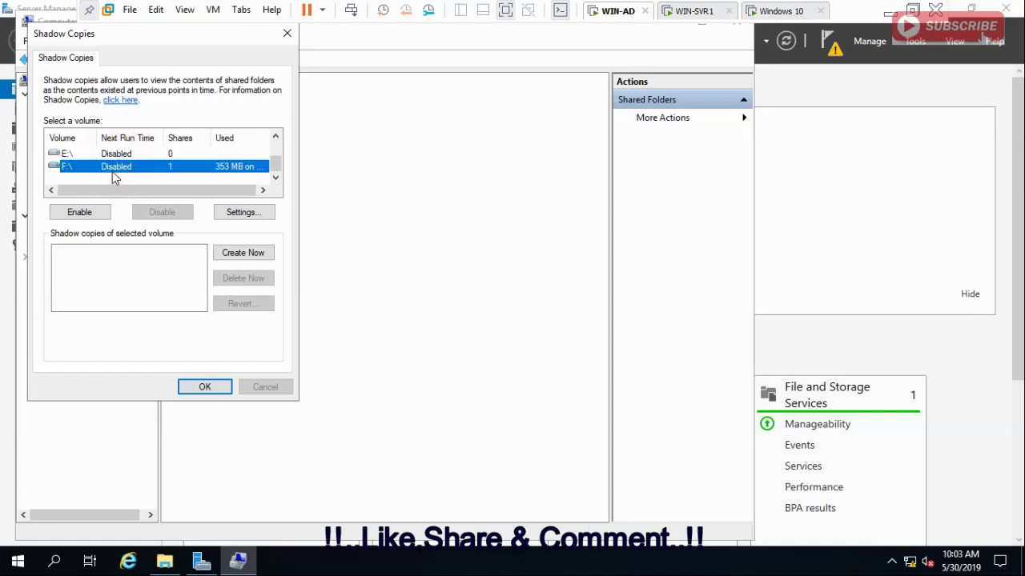
{"action": "left_click", "coordinate": [246, 213]}
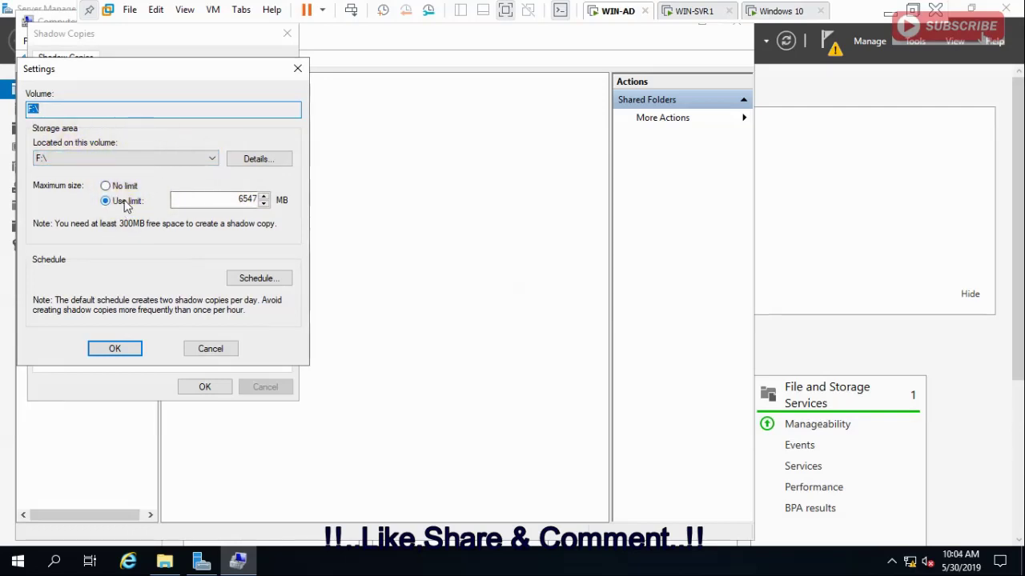
Step: Examine the schedule types and existing schedules for F:\, try adding a new schedule, and cancel out of the schedule and volume settings
{"action": "left_click", "coordinate": [258, 282]}
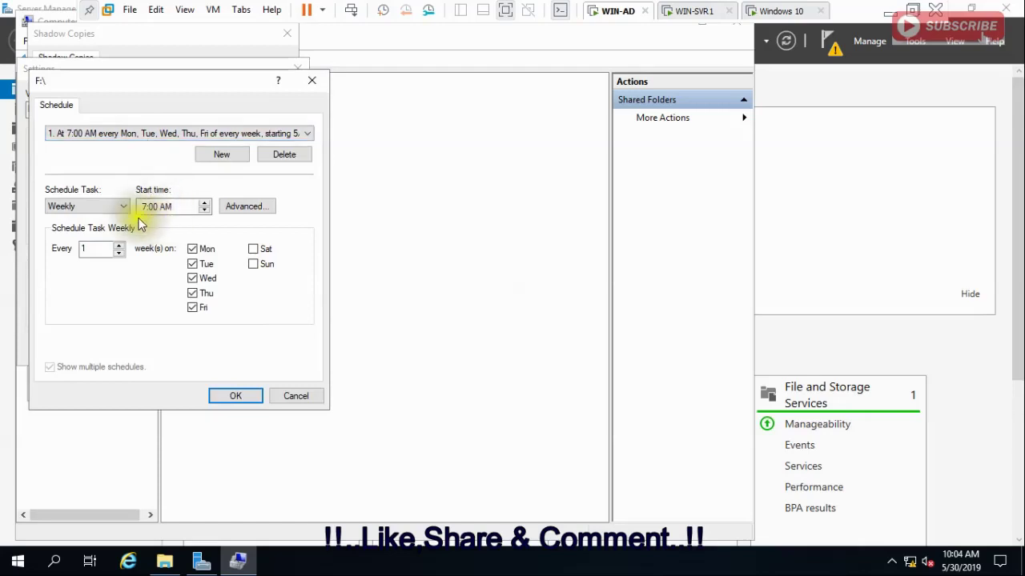
{"action": "left_click", "coordinate": [115, 210]}
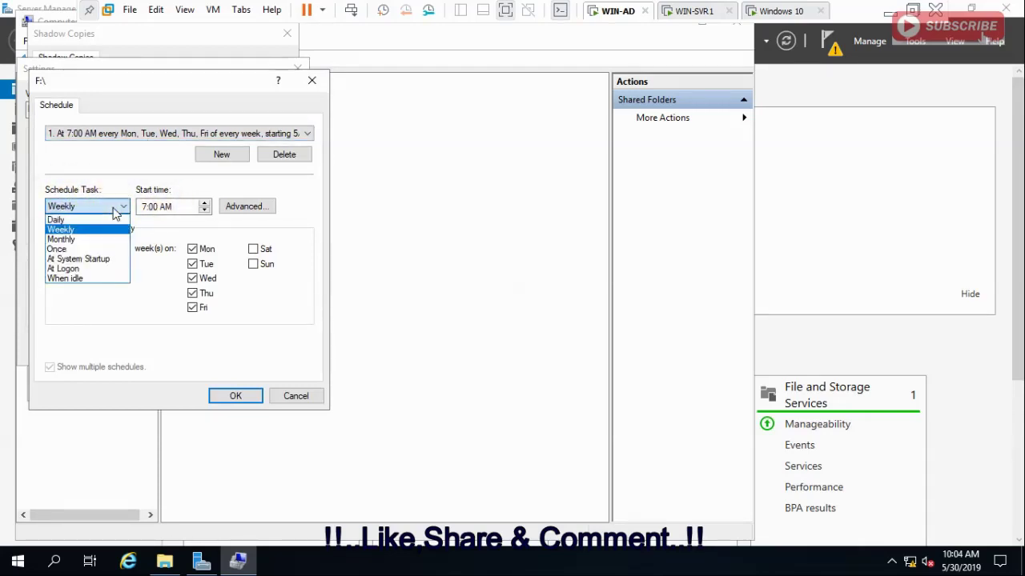
{"action": "left_click", "coordinate": [115, 211]}
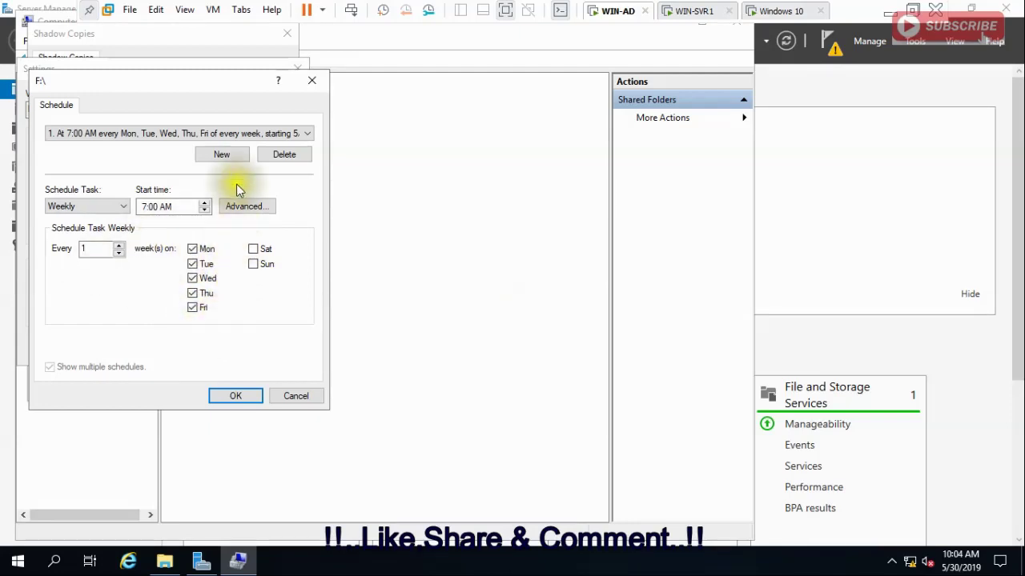
{"action": "left_click", "coordinate": [308, 134]}
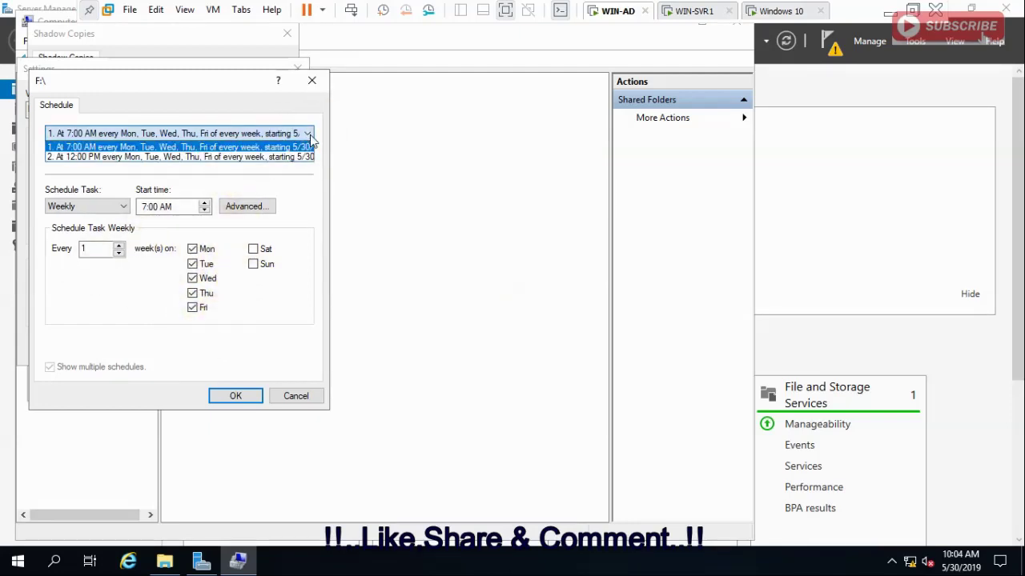
{"action": "left_click", "coordinate": [310, 140]}
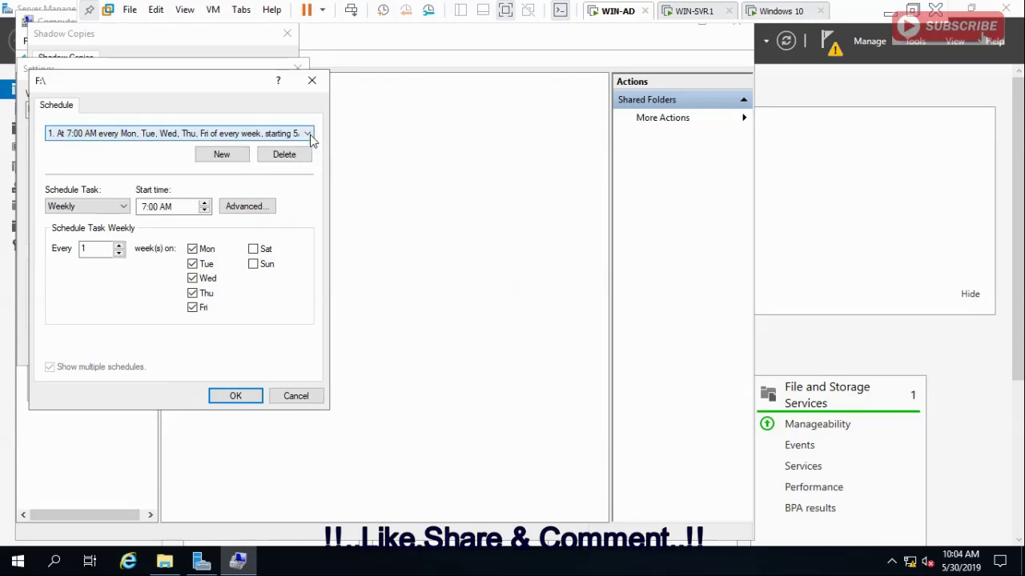
{"action": "left_click", "coordinate": [232, 159]}
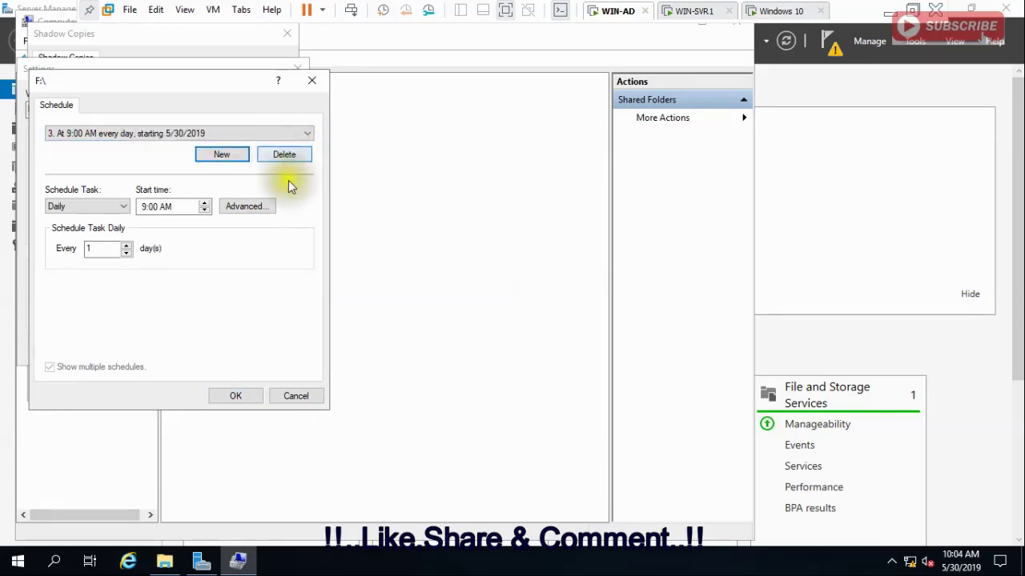
{"action": "left_click", "coordinate": [295, 396]}
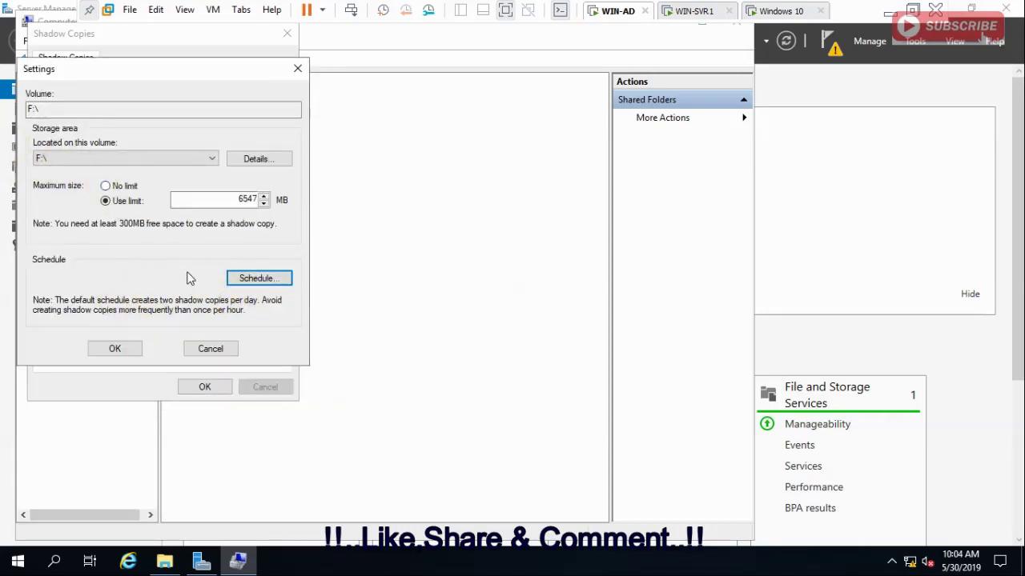
{"action": "left_click", "coordinate": [210, 349]}
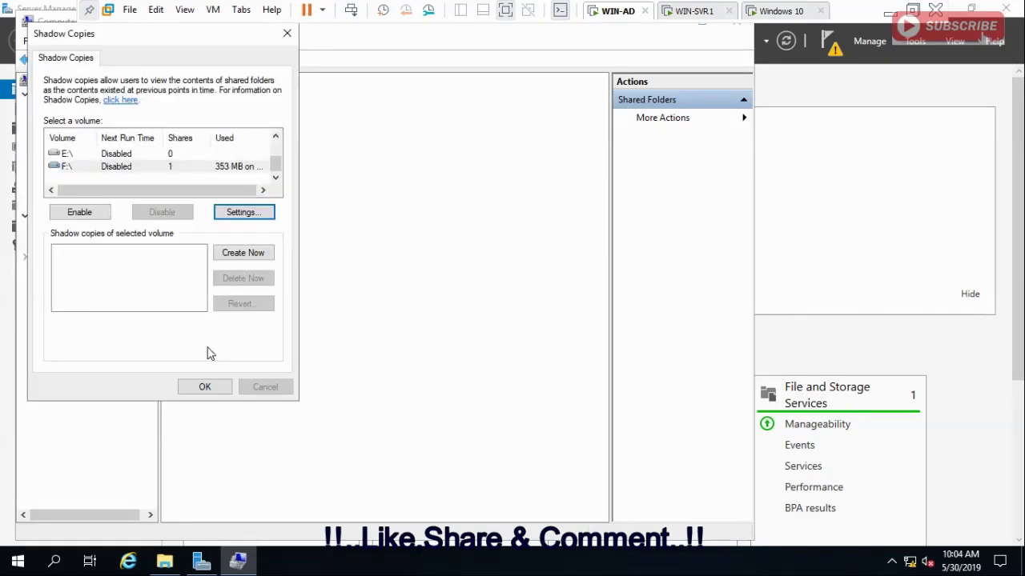
Step: Enable shadow copies on volume F:\ and select the newly created shadow copy
{"action": "left_click", "coordinate": [113, 168]}
{"action": "left_click", "coordinate": [80, 213]}
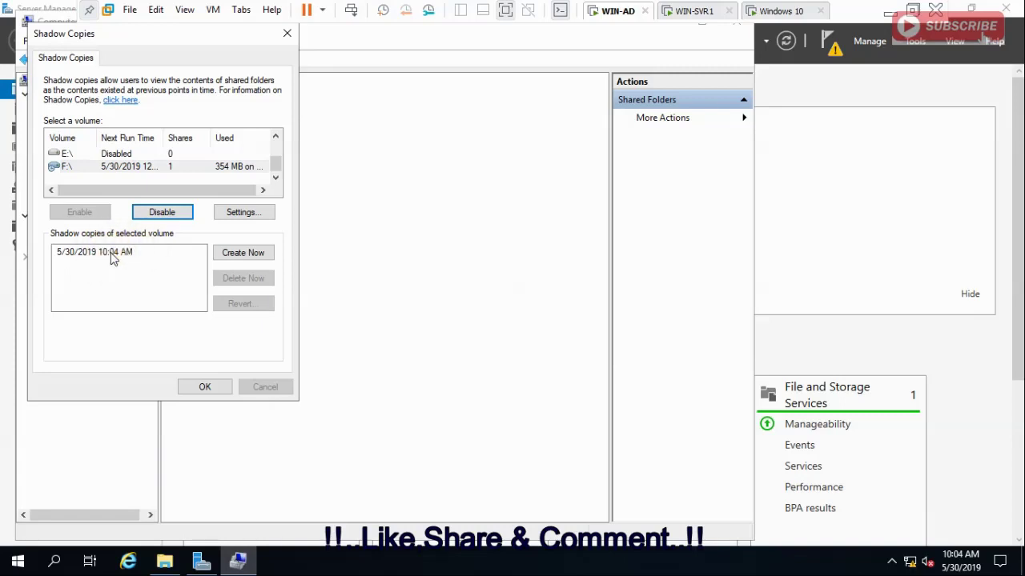
{"action": "left_click", "coordinate": [113, 253]}
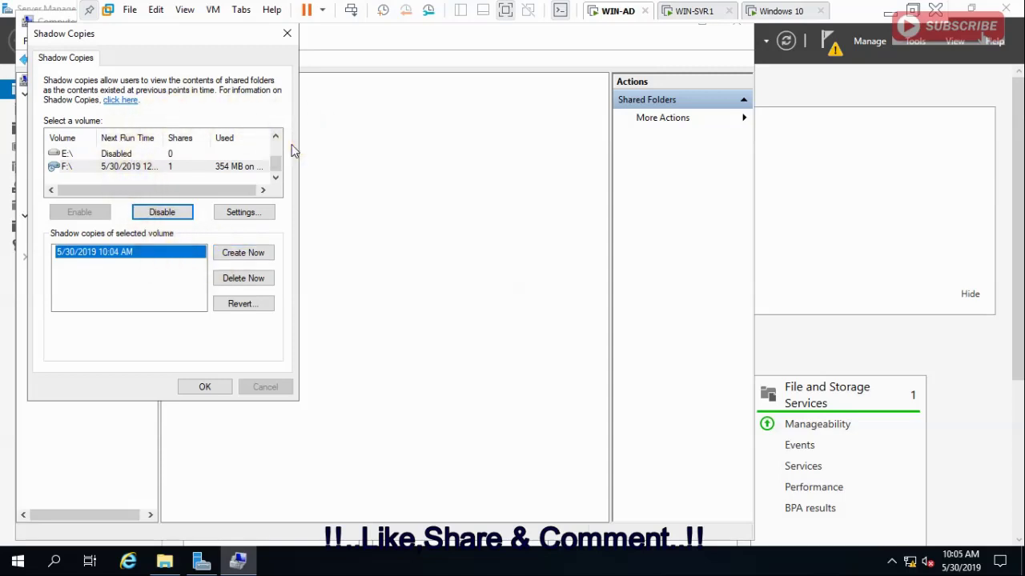
Step: Switch to the Windows 10 virtual machine, unlock its sign-in screen, and sign in to the domain administrator account with the account password
{"action": "left_click", "coordinate": [770, 13]}
{"action": "right_click", "coordinate": [804, 20]}
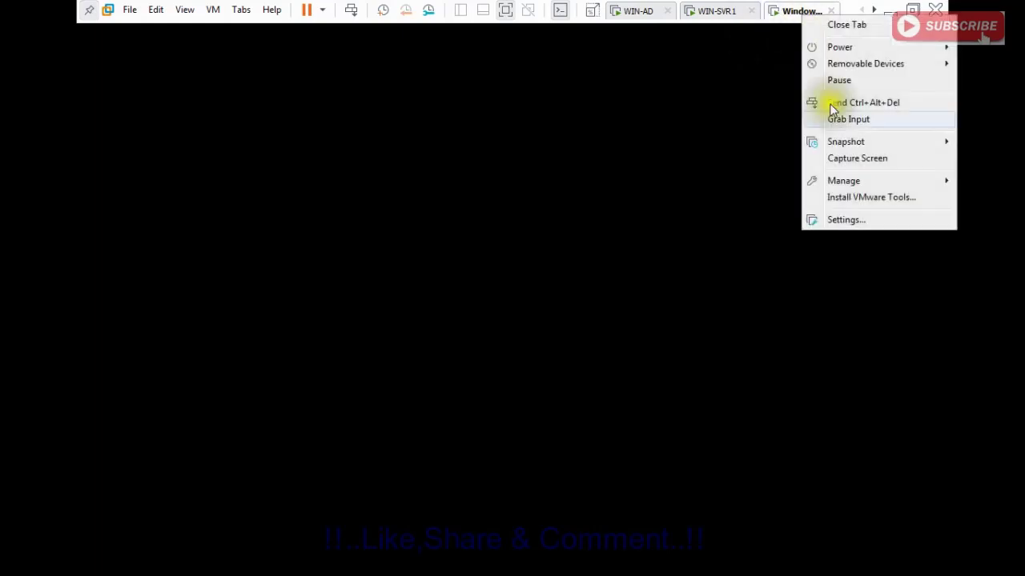
{"action": "left_click", "coordinate": [863, 103]}
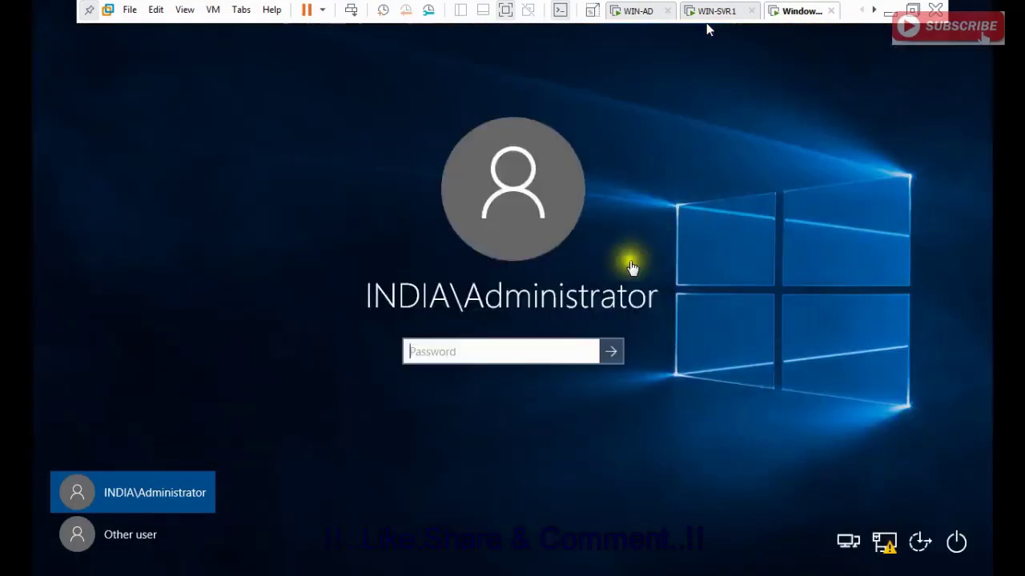
{"action": "left_click", "coordinate": [504, 357]}
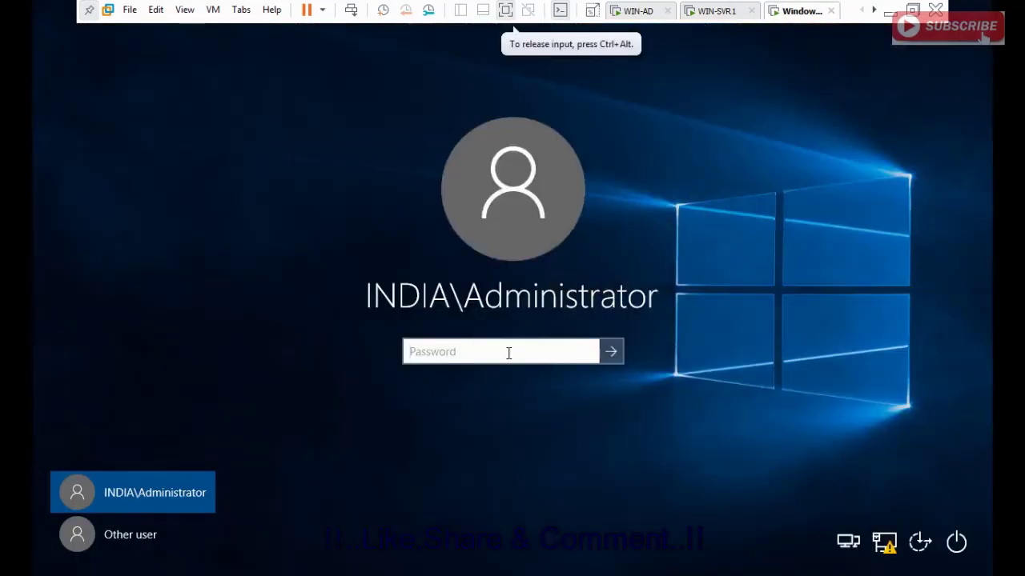
{"action": "key", "text": "Return"}
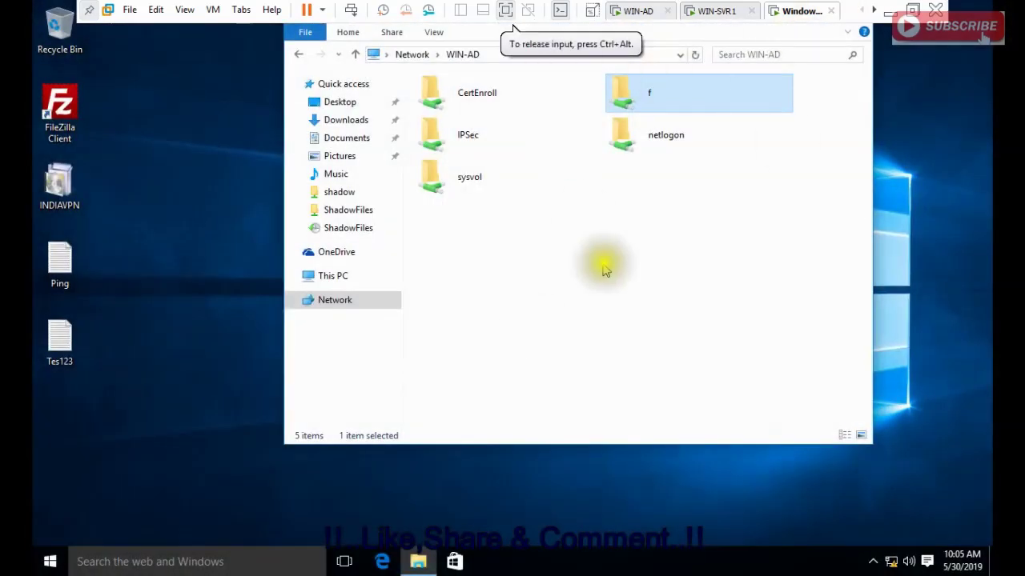
Step: Close the WIN-AD network window and open the shared folder \\192.168.0.254\f through the Run dialog
{"action": "left_click", "coordinate": [723, 300]}
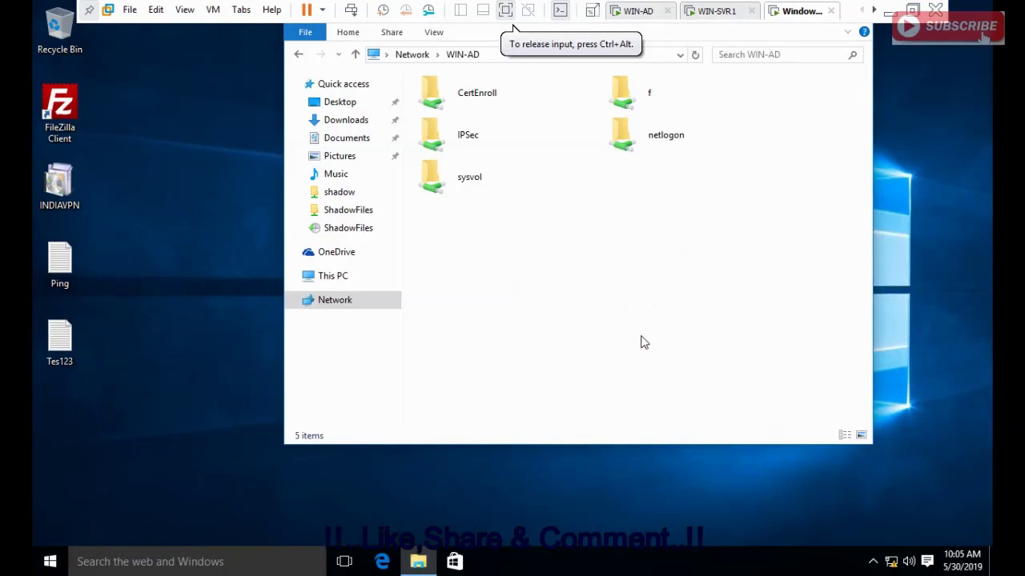
{"action": "key", "text": "alt+F4"}
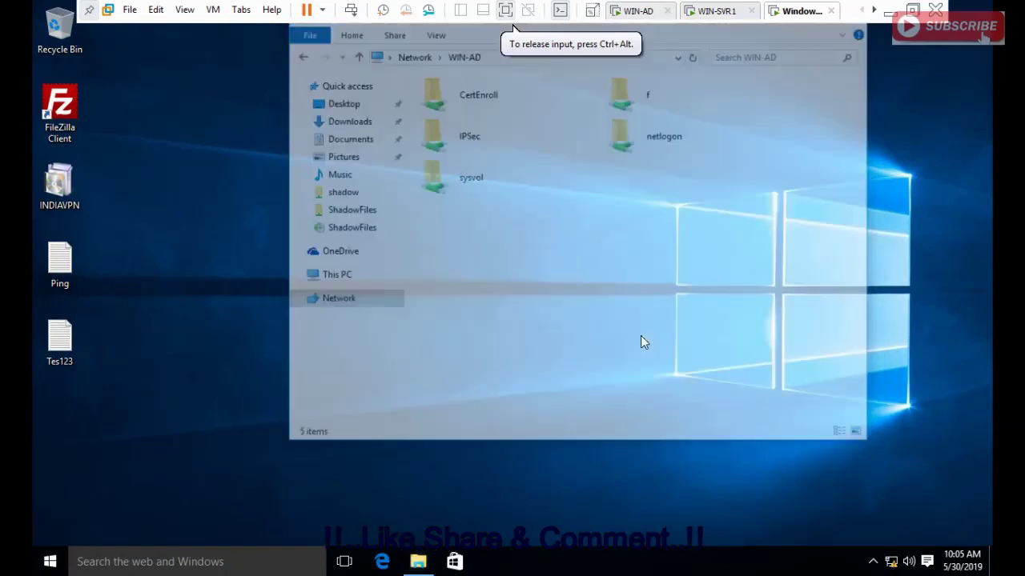
{"action": "key", "text": "super+r"}
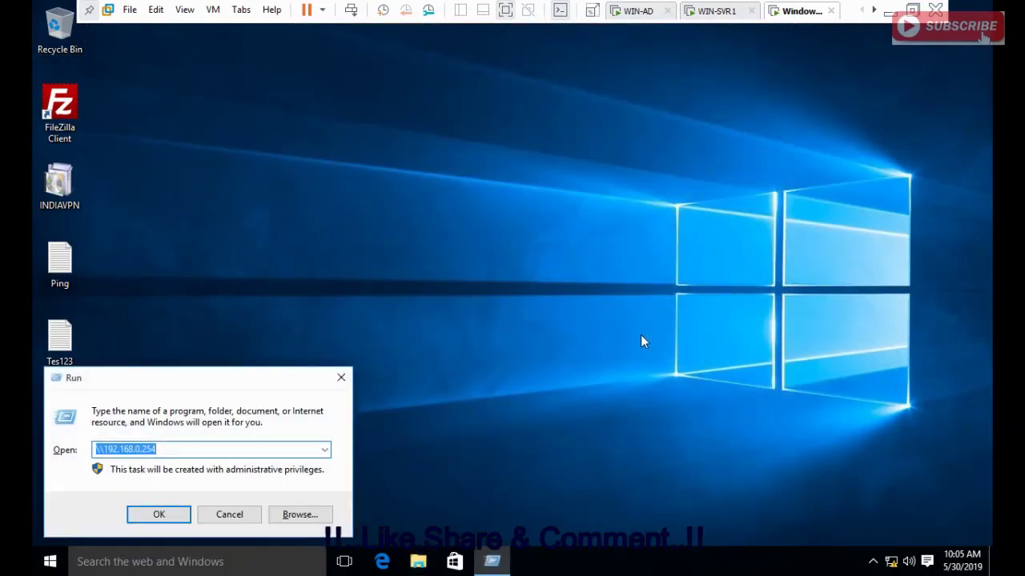
{"action": "type", "text": "\\"}
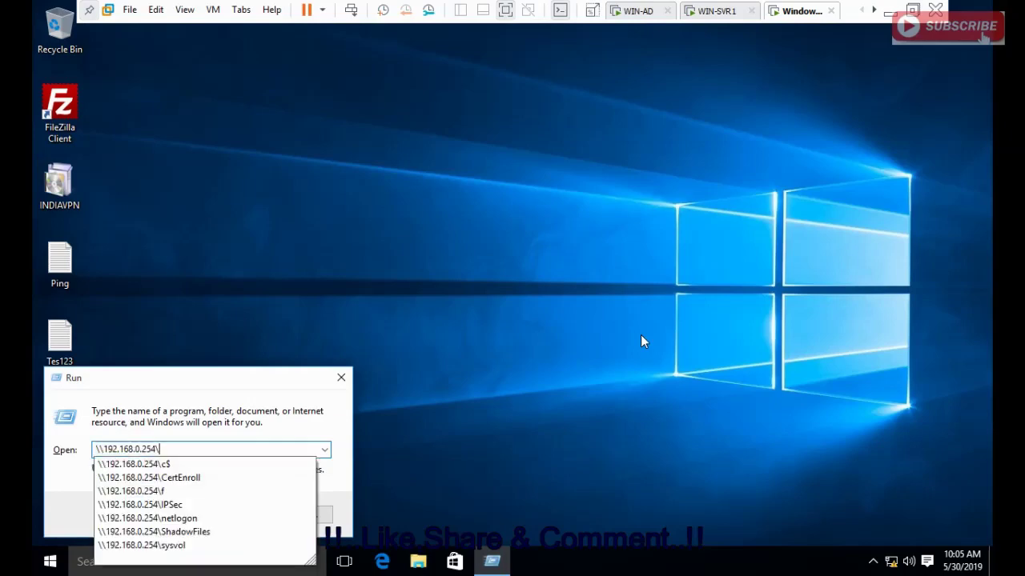
{"action": "key", "text": "Down"}
{"action": "key", "text": "Down"}
{"action": "key", "text": "Down"}
{"action": "key", "text": "Return"}
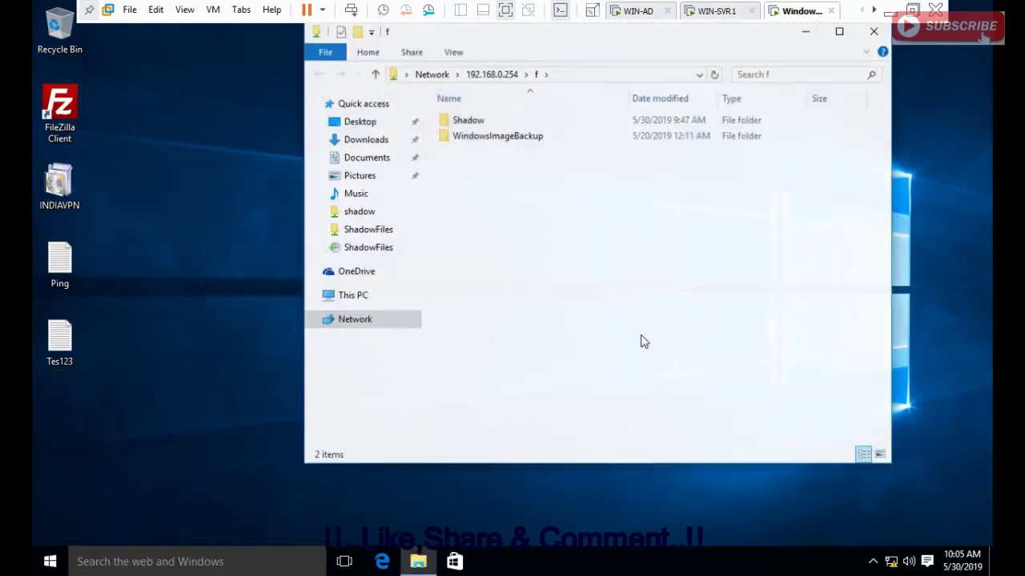
Step: Check the contents of the ShadowTest text file in the Shadow folder, close it, and return to the f share
{"action": "double_click", "coordinate": [459, 122]}
{"action": "left_click", "coordinate": [465, 128]}
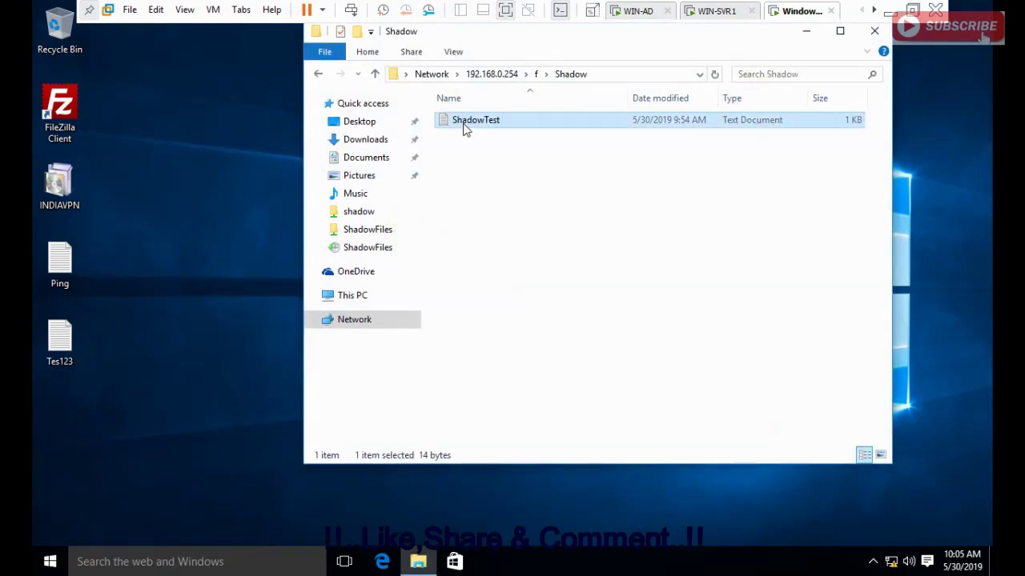
{"action": "double_click", "coordinate": [465, 128]}
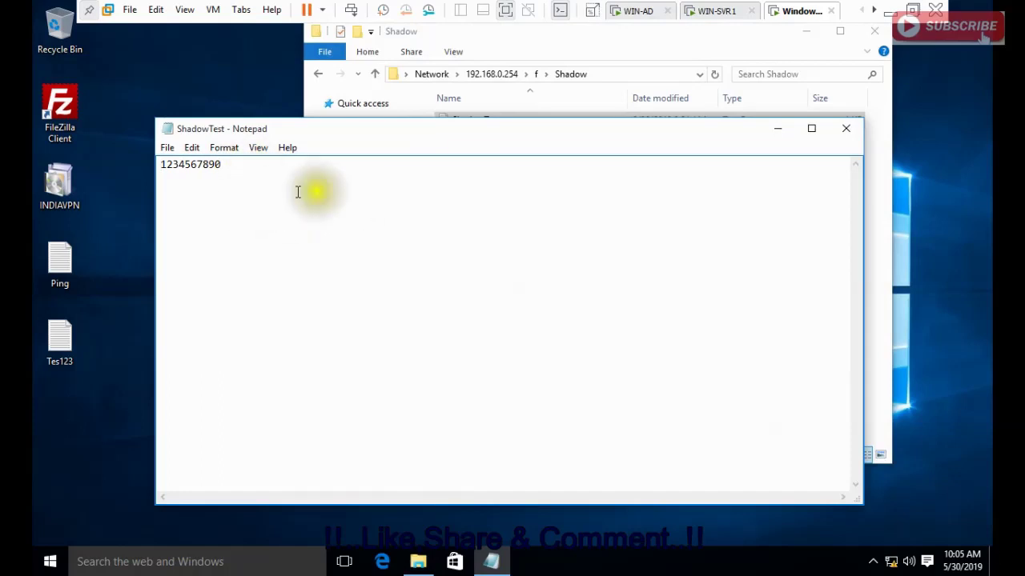
{"action": "left_click", "coordinate": [846, 131]}
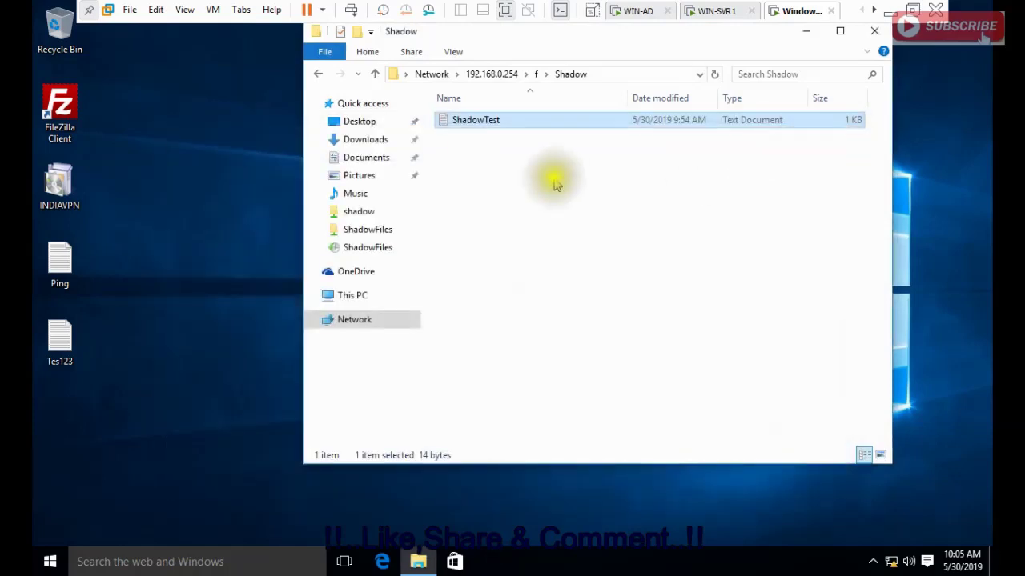
{"action": "key", "text": "BackSpace"}
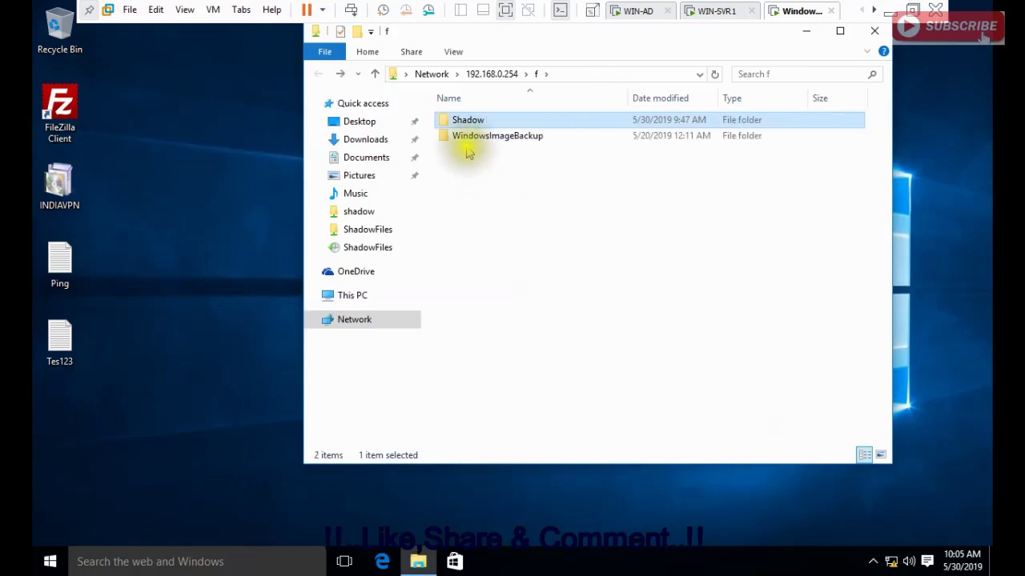
{"action": "double_click", "coordinate": [469, 137]}
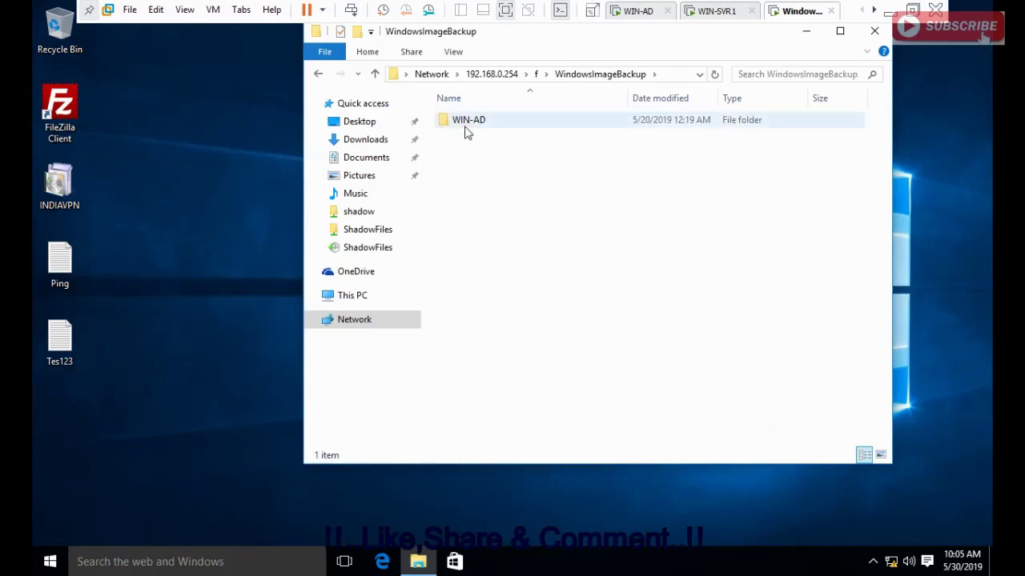
{"action": "key", "text": "BackSpace"}
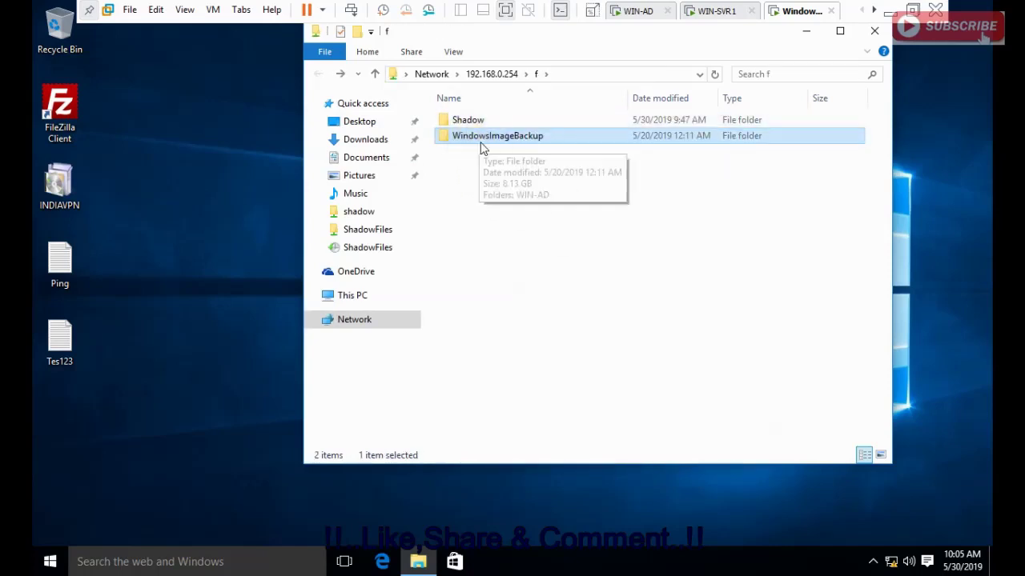
{"action": "double_click", "coordinate": [482, 136]}
{"action": "double_click", "coordinate": [478, 121]}
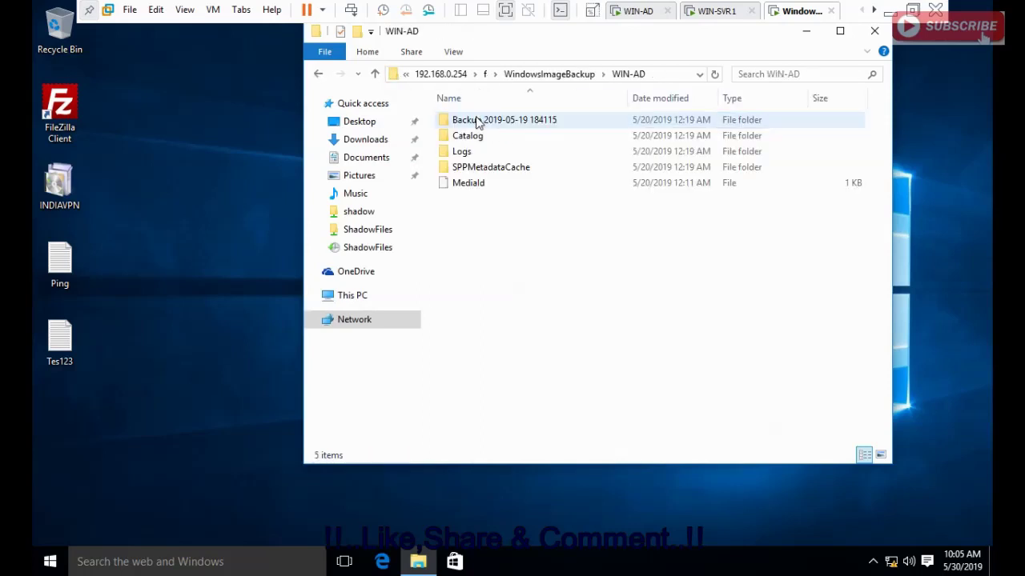
{"action": "double_click", "coordinate": [469, 121]}
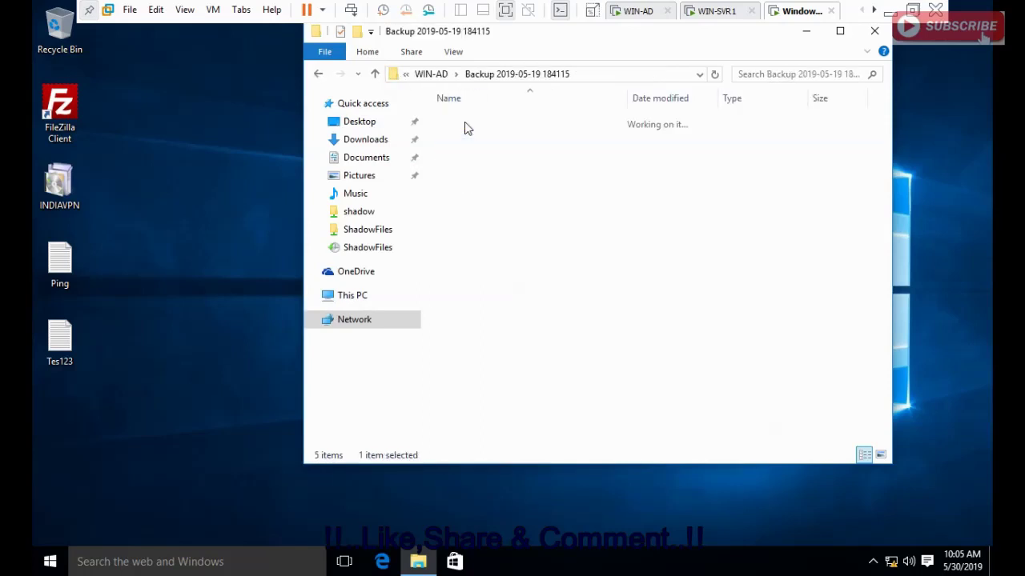
{"action": "key", "text": "BackSpace"}
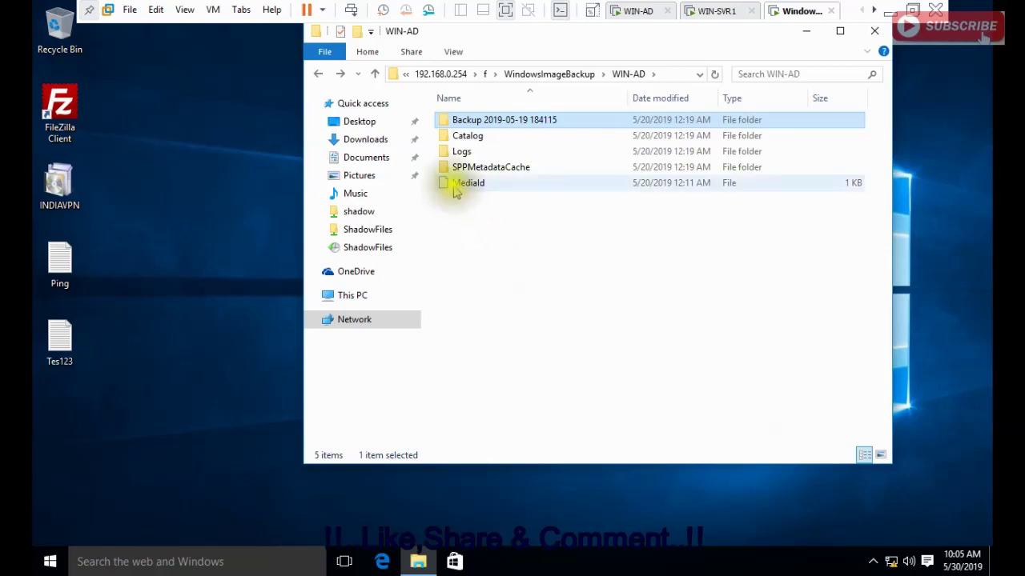
{"action": "key", "text": "BackSpace"}
{"action": "key", "text": "BackSpace"}
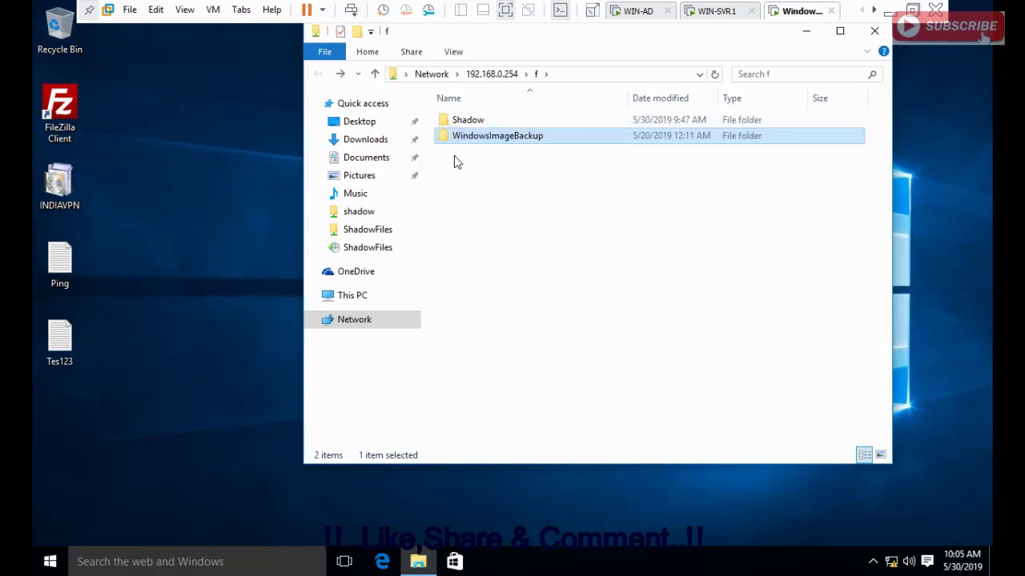
{"action": "left_click", "coordinate": [454, 125]}
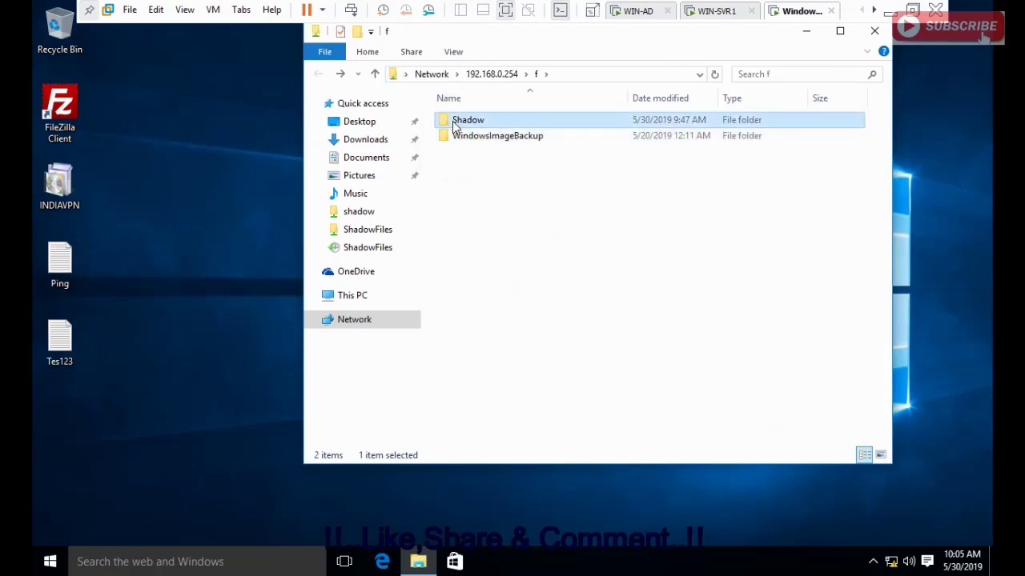
Step: Show the previous versions of the Shadow folder in its properties and select the version dated 5/30/2019 10:04 AM
{"action": "right_click", "coordinate": [454, 125]}
{"action": "left_click", "coordinate": [544, 357]}
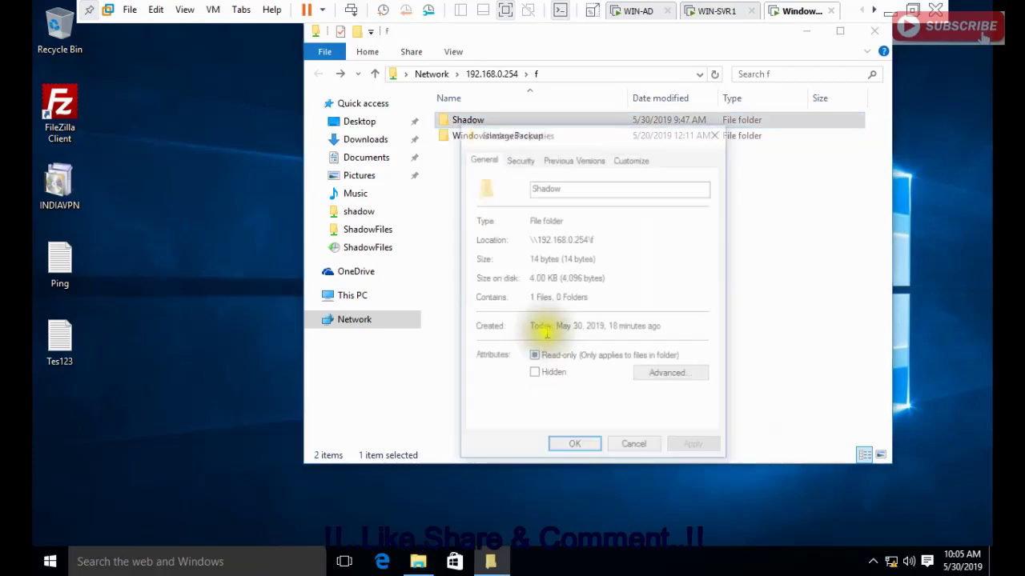
{"action": "left_click", "coordinate": [582, 158]}
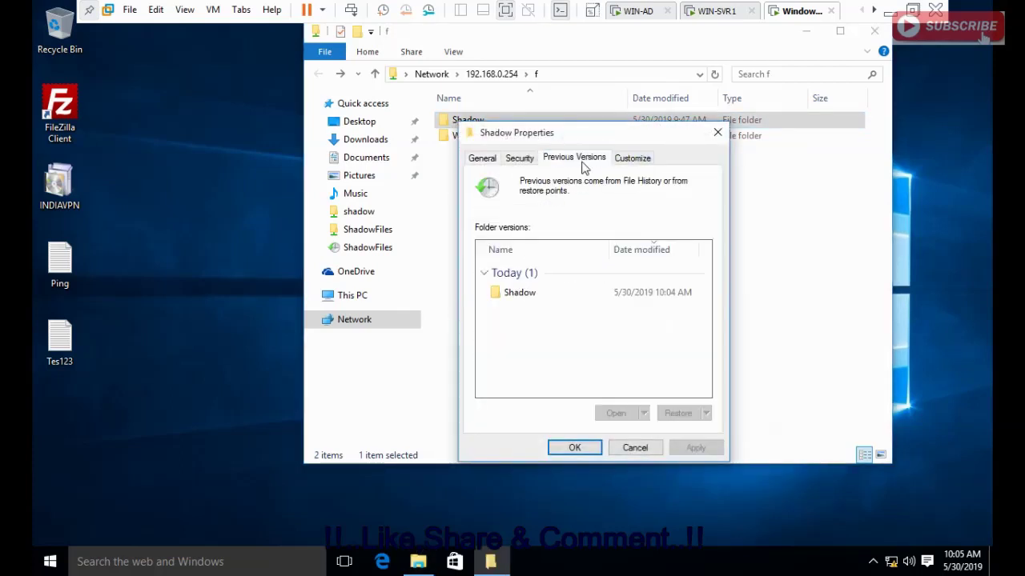
{"action": "left_click", "coordinate": [520, 298]}
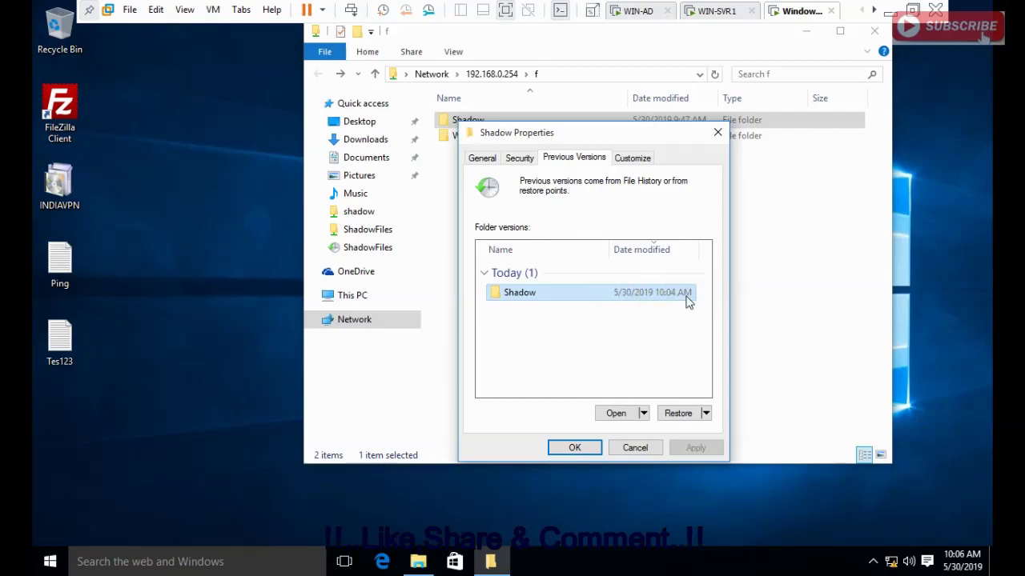
Step: Open the selected Shadow version, check its ShadowTest file, and close the file, the version window and the folder properties
{"action": "double_click", "coordinate": [519, 293]}
{"action": "double_click", "coordinate": [465, 142]}
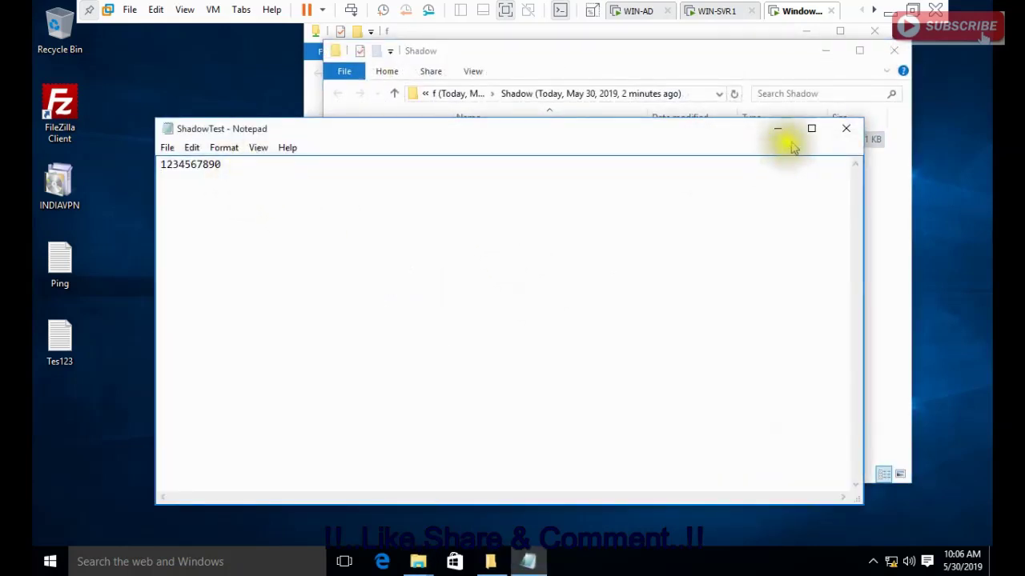
{"action": "left_click", "coordinate": [846, 129]}
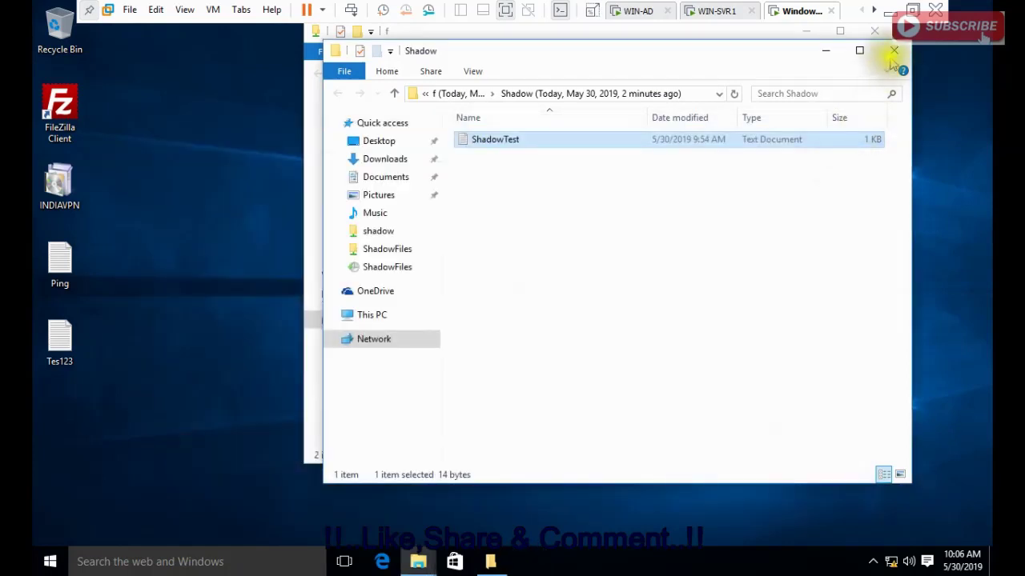
{"action": "left_click", "coordinate": [893, 52]}
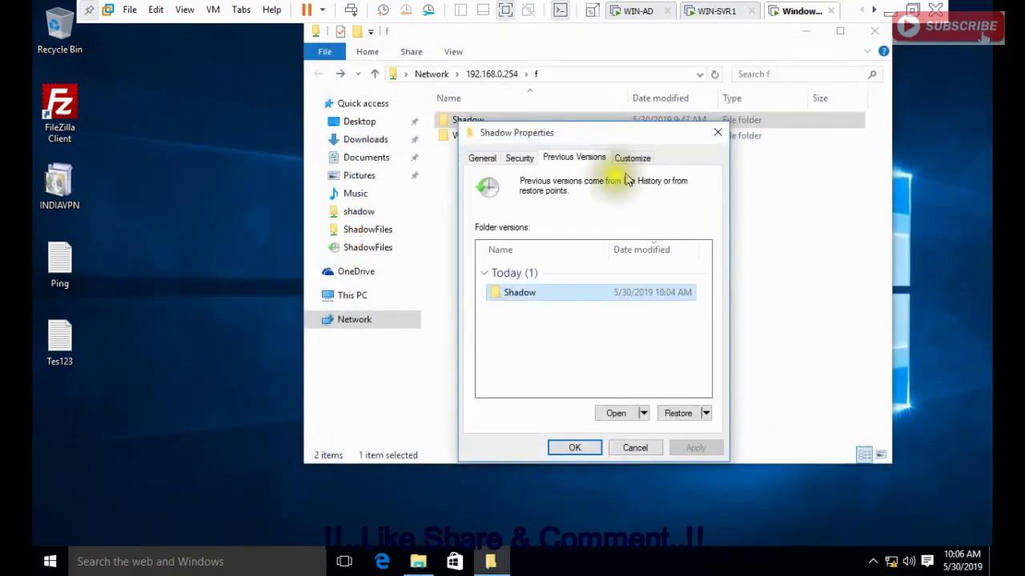
{"action": "left_click", "coordinate": [716, 130]}
Step: Open the 5/30/2019 10:04 AM previous version of the WindowsImageBackup folder and go into its WIN-AD subfolder
{"action": "left_click", "coordinate": [470, 138]}
{"action": "right_click", "coordinate": [470, 137]}
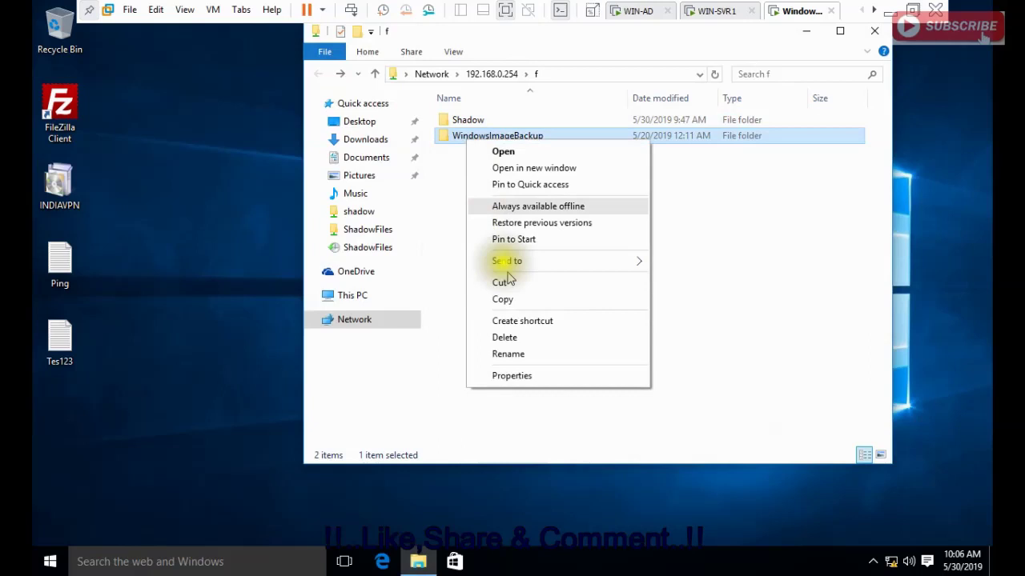
{"action": "left_click", "coordinate": [534, 377]}
{"action": "left_click", "coordinate": [586, 175]}
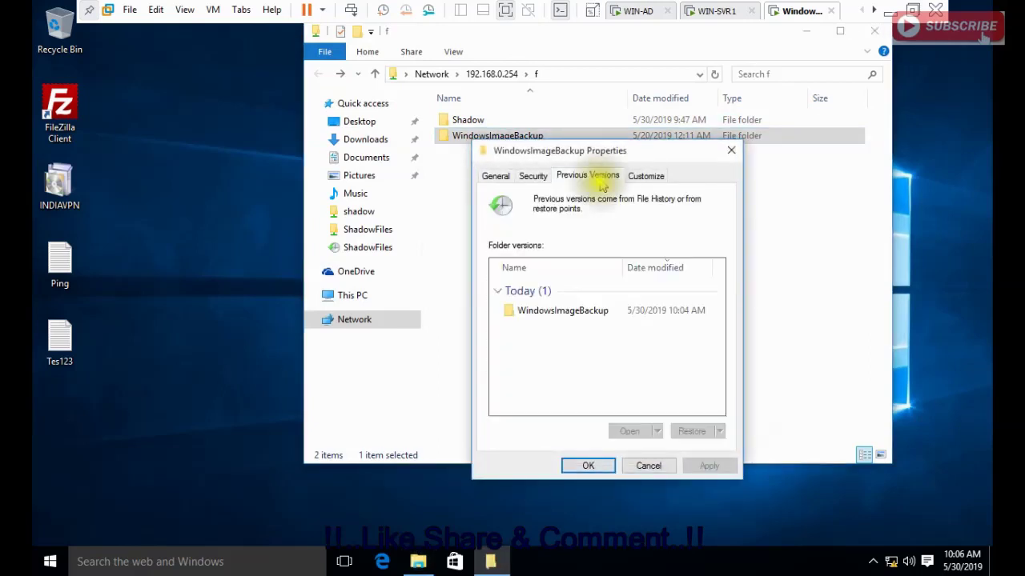
{"action": "left_click", "coordinate": [565, 311]}
{"action": "double_click", "coordinate": [568, 311]}
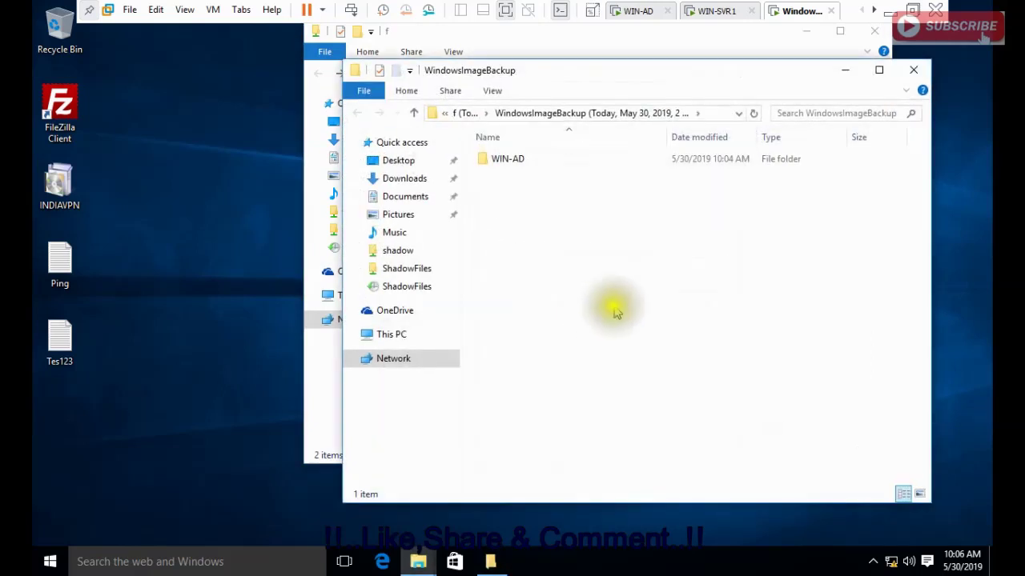
{"action": "double_click", "coordinate": [506, 166]}
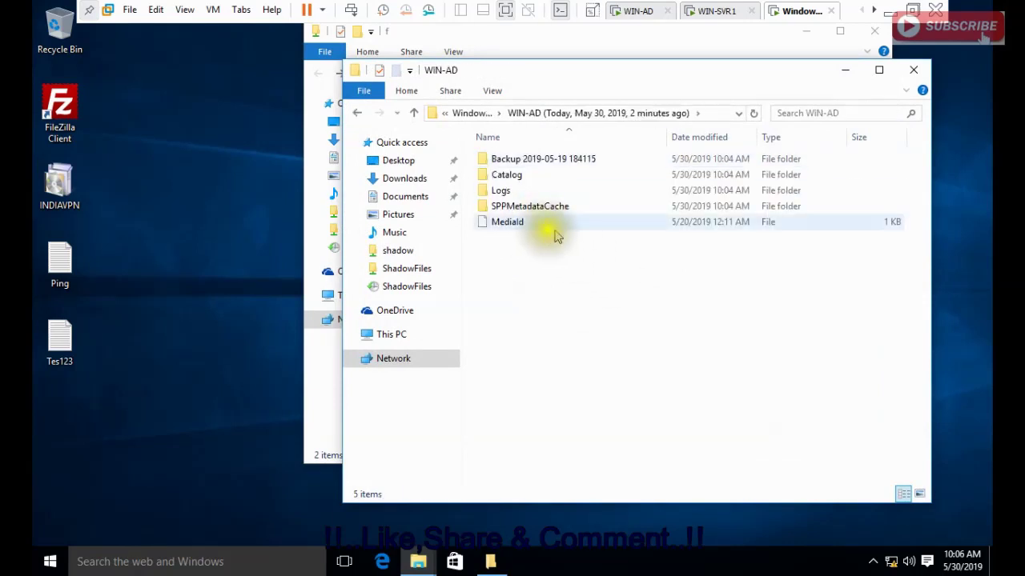
Step: Inspect the properties and contents of the SPPMetadataCache folder, and return to the WIN-AD folder
{"action": "right_click", "coordinate": [538, 209]}
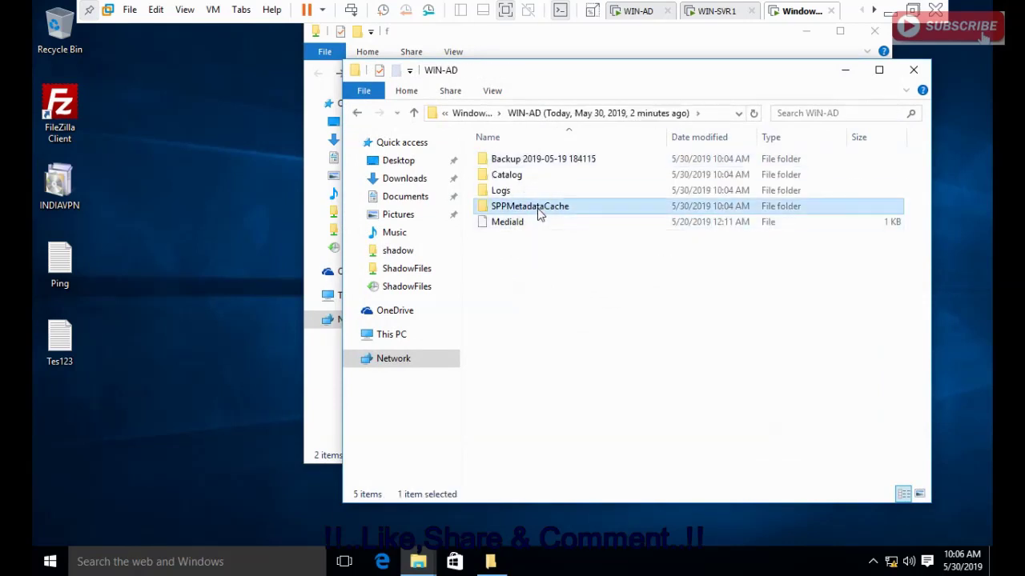
{"action": "left_click", "coordinate": [602, 346]}
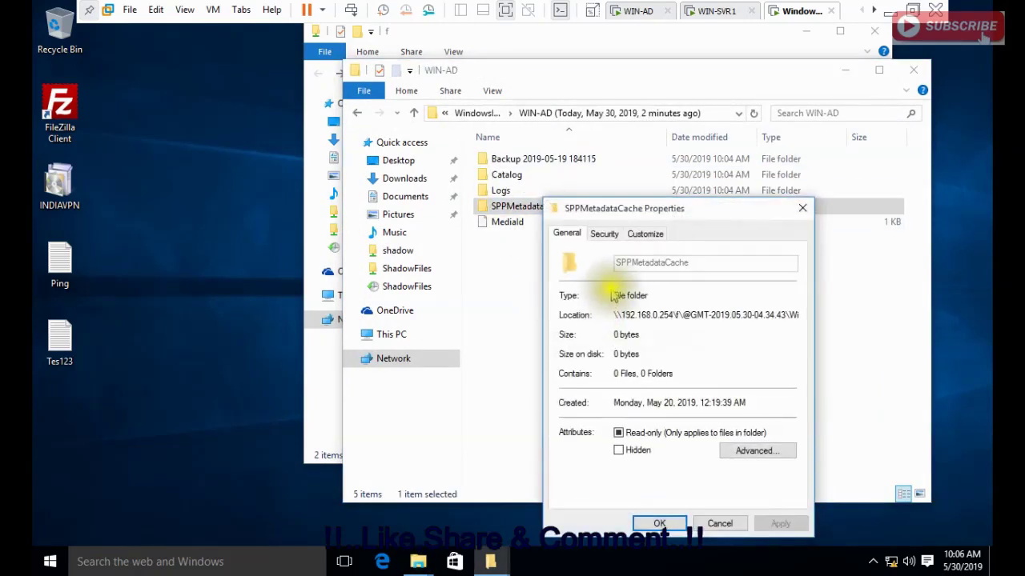
{"action": "left_click", "coordinate": [719, 523]}
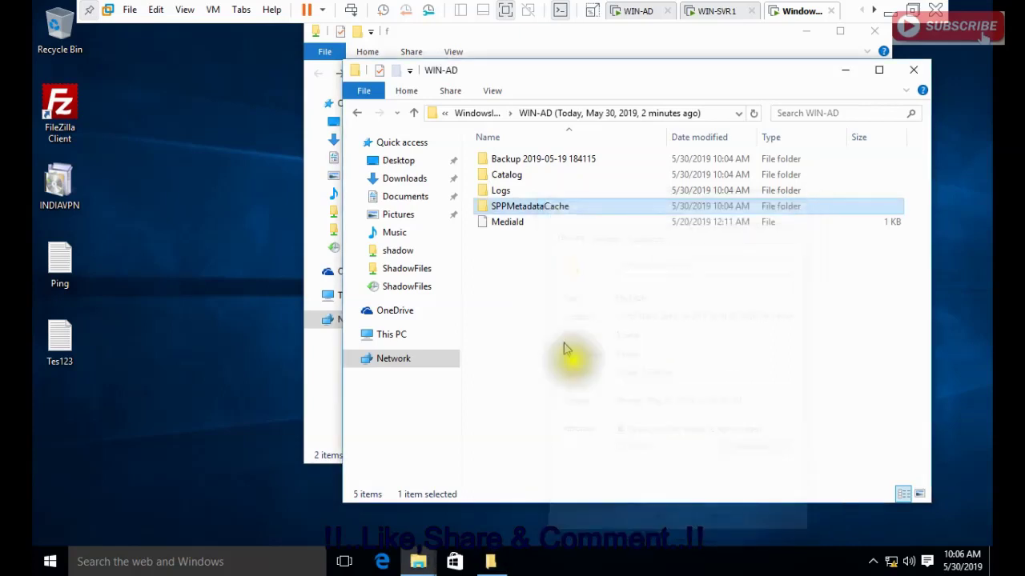
{"action": "double_click", "coordinate": [517, 209]}
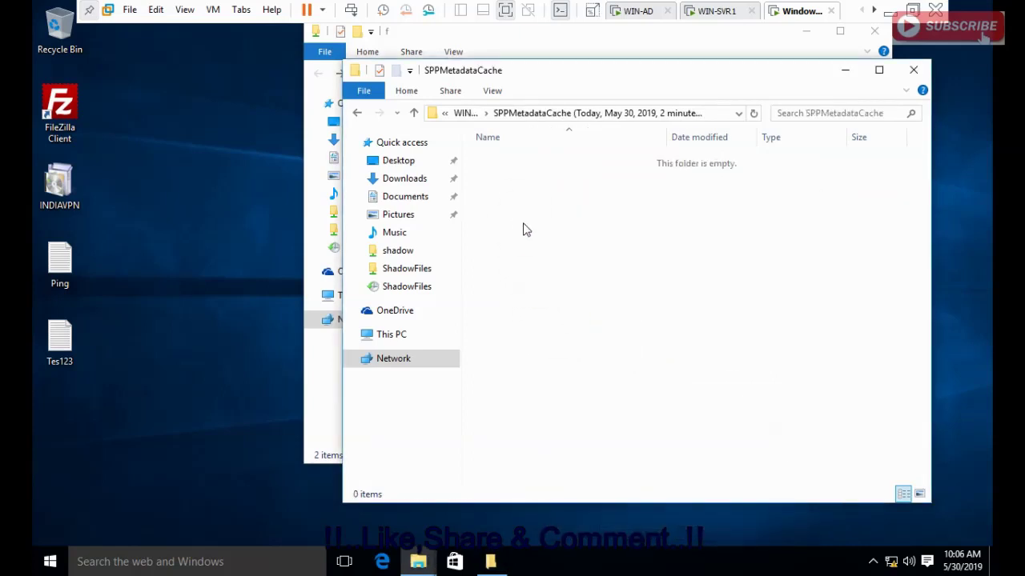
{"action": "key", "text": "alt+Left"}
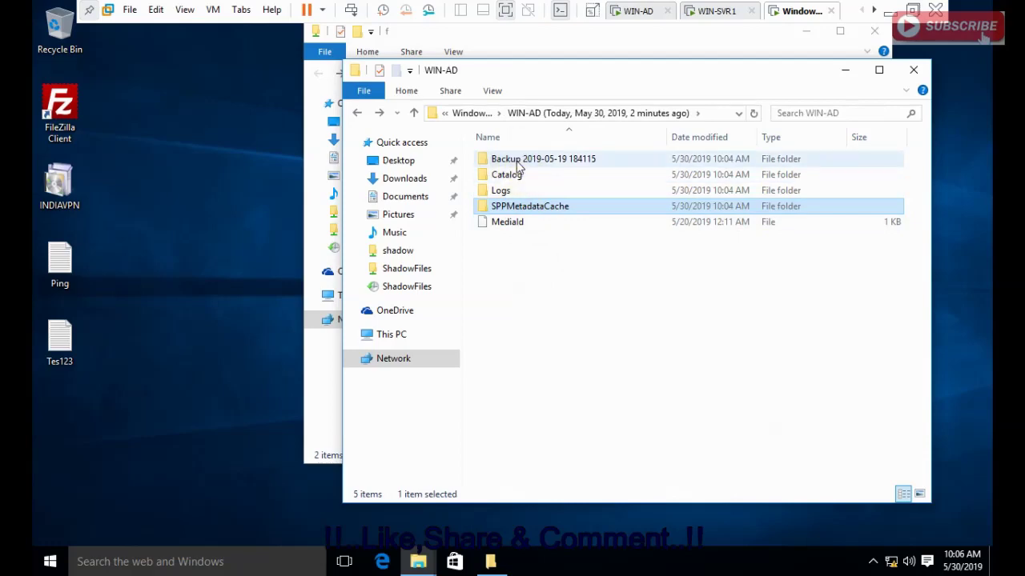
{"action": "double_click", "coordinate": [516, 158]}
{"action": "right_click", "coordinate": [535, 193]}
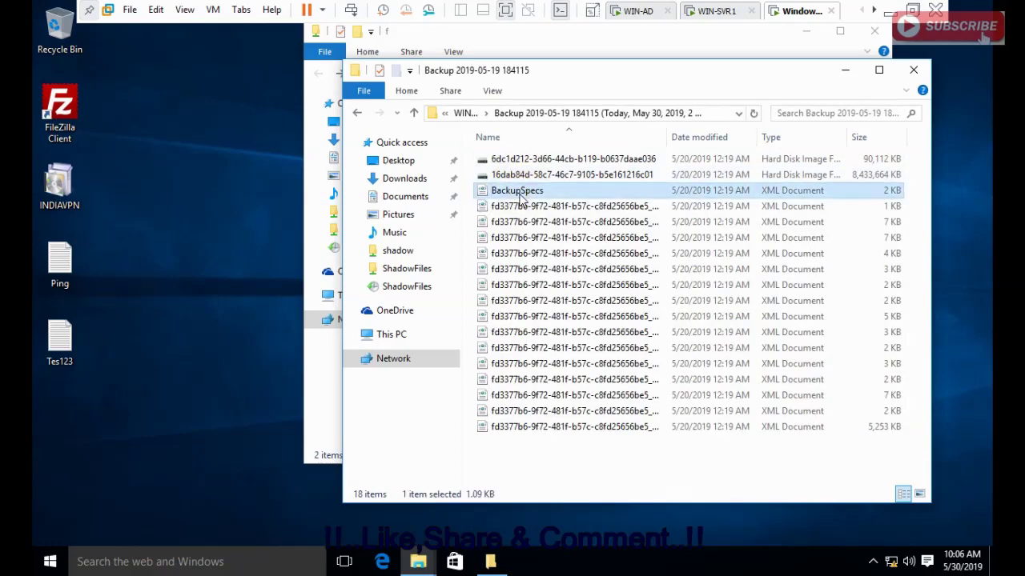
{"action": "left_click", "coordinate": [565, 304]}
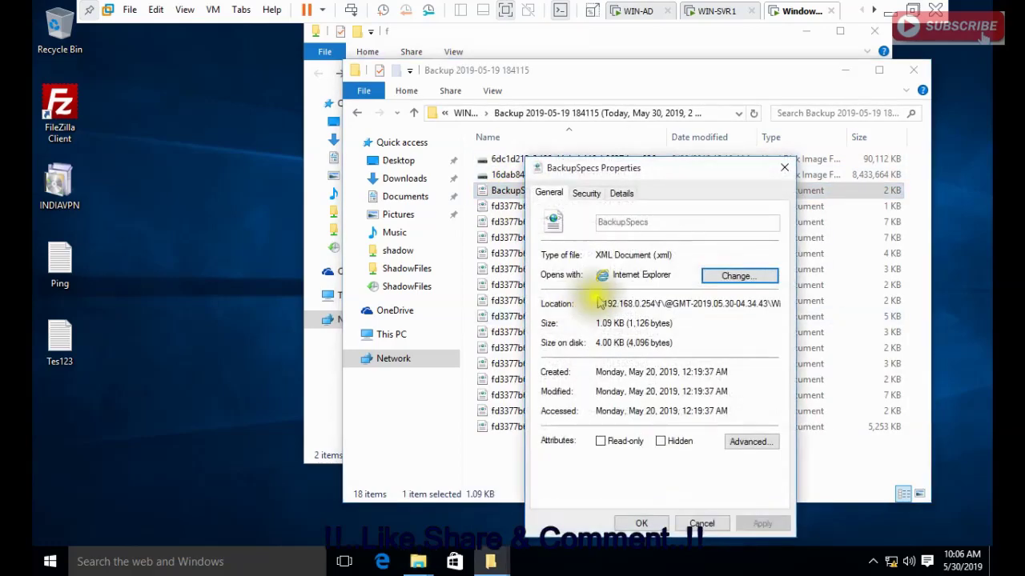
{"action": "left_click", "coordinate": [784, 167]}
{"action": "key", "text": "alt+Left"}
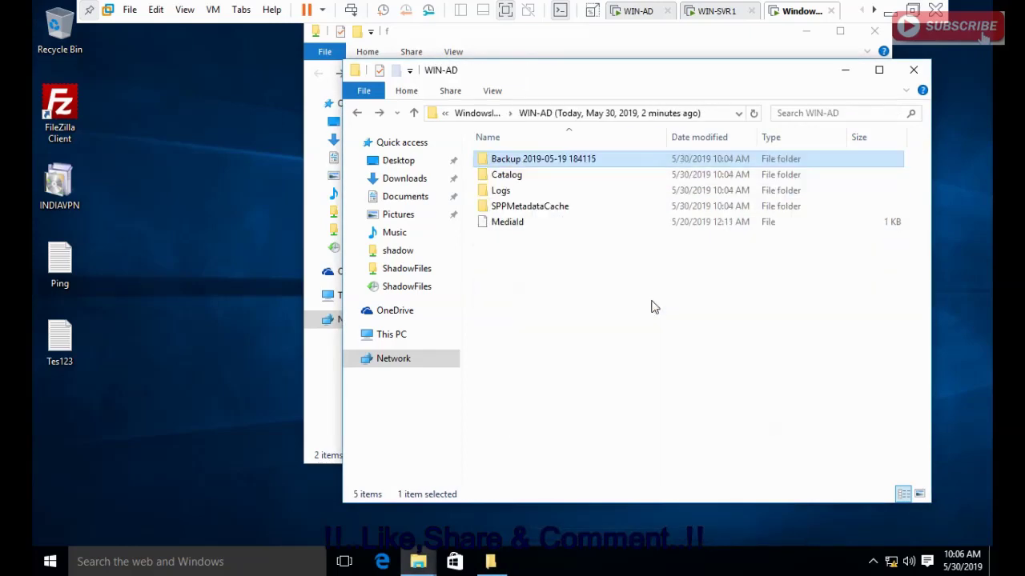
{"action": "key", "text": "alt+Left"}
{"action": "key", "text": "alt+Left"}
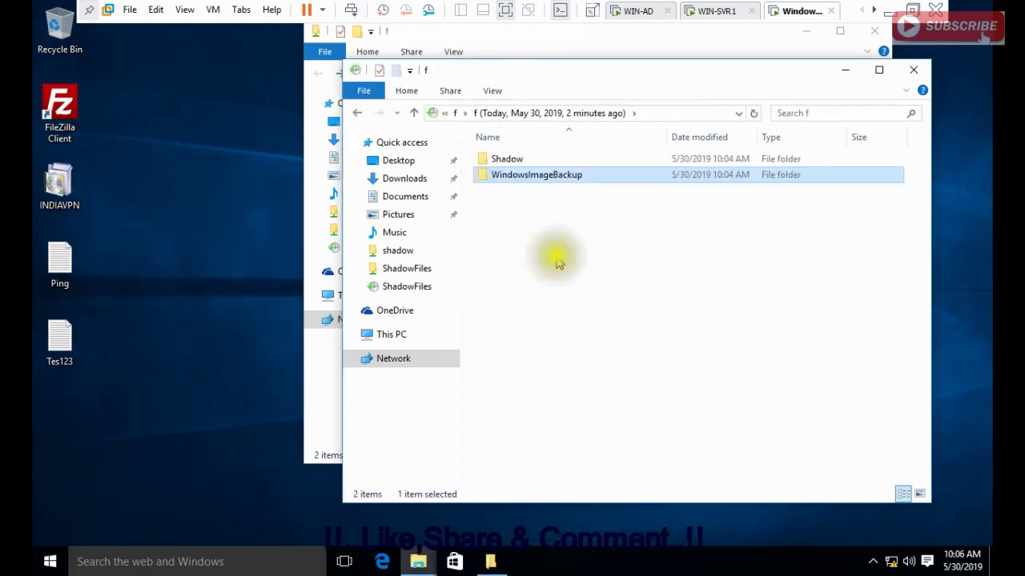
Step: Open ShadowTest in the earlier version's Shadow folder, add a line ABCDEFGHI followed by dots, and close the file, version window and properties
{"action": "left_click", "coordinate": [504, 160]}
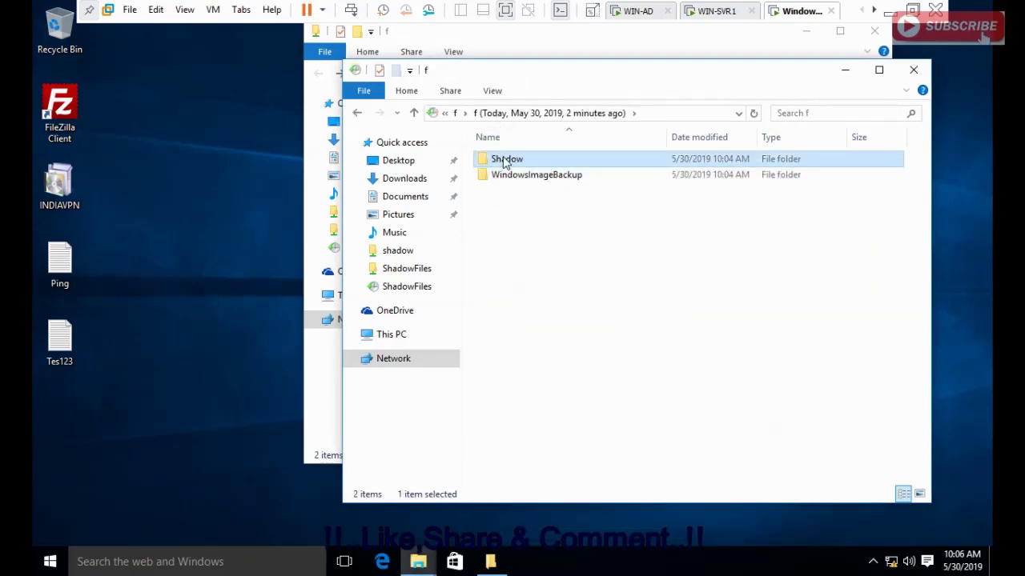
{"action": "double_click", "coordinate": [504, 160]}
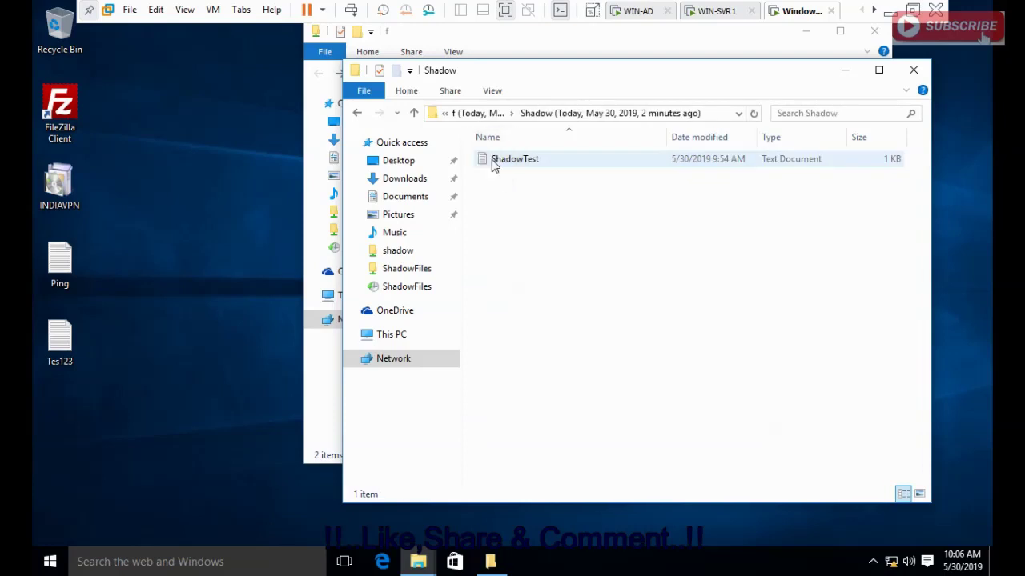
{"action": "double_click", "coordinate": [492, 161]}
{"action": "left_click", "coordinate": [291, 181]}
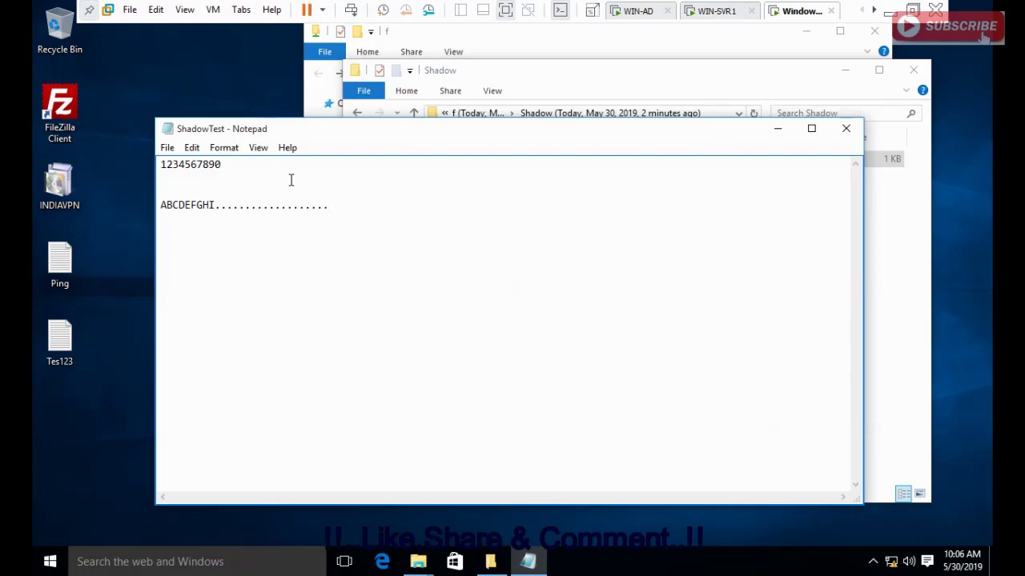
{"action": "left_click", "coordinate": [844, 130]}
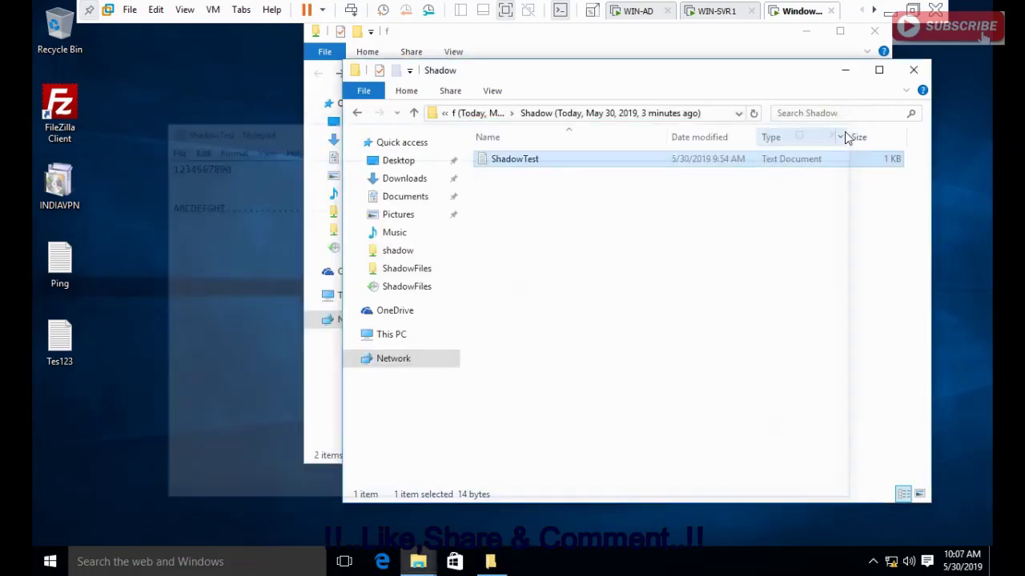
{"action": "left_click", "coordinate": [913, 70]}
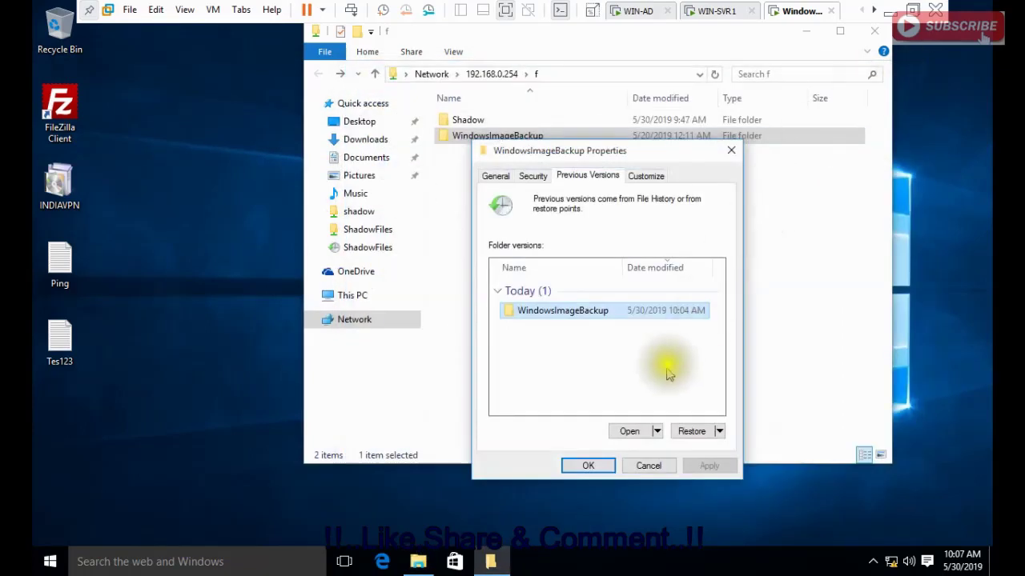
{"action": "left_click", "coordinate": [649, 466]}
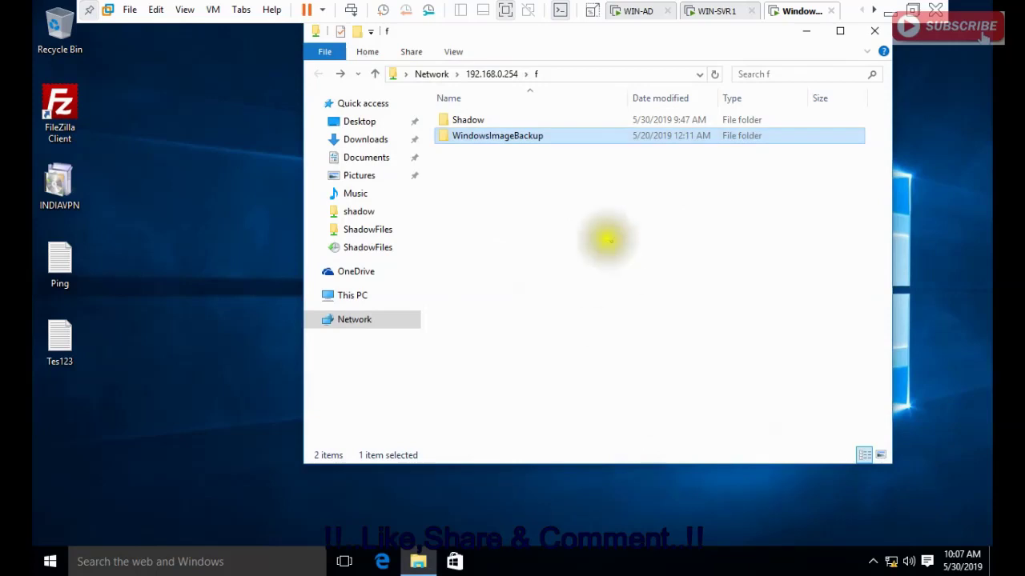
Step: Switch to the WIN-AD virtual machine, close the Shadow Copies dialog, and bring up the New Volume (F:) window
{"action": "left_click", "coordinate": [624, 11]}
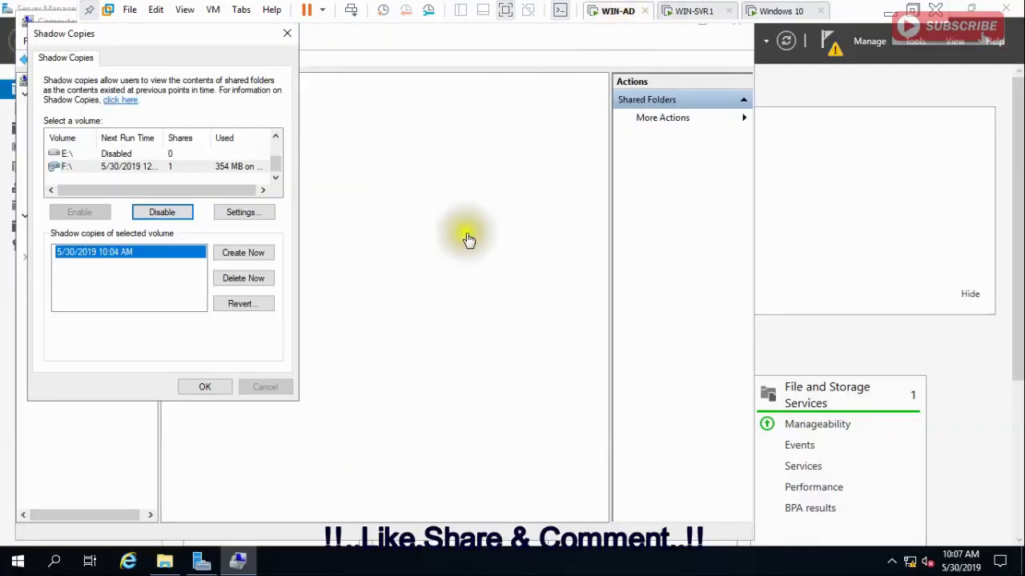
{"action": "left_click", "coordinate": [202, 387]}
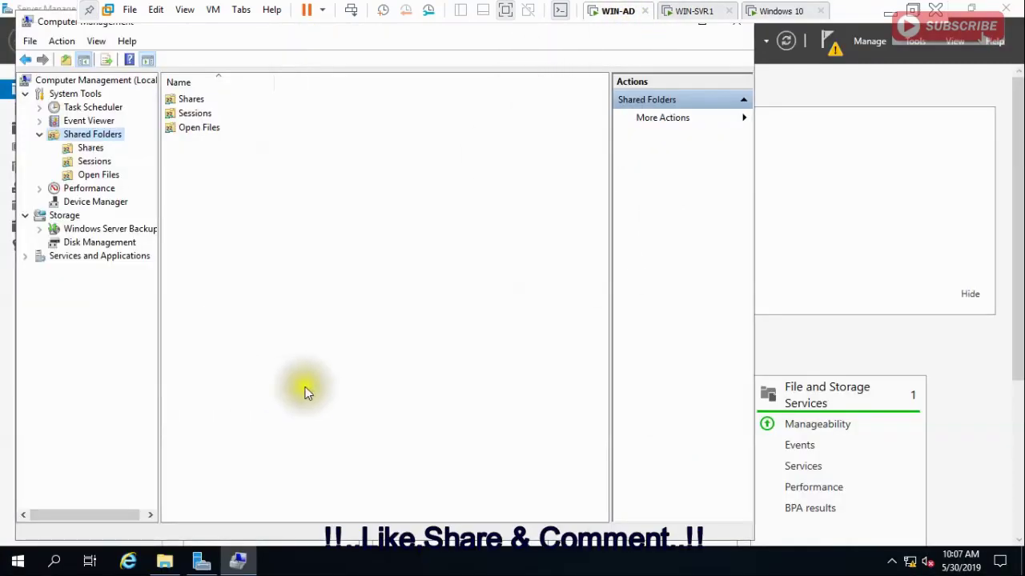
{"action": "left_click", "coordinate": [164, 560]}
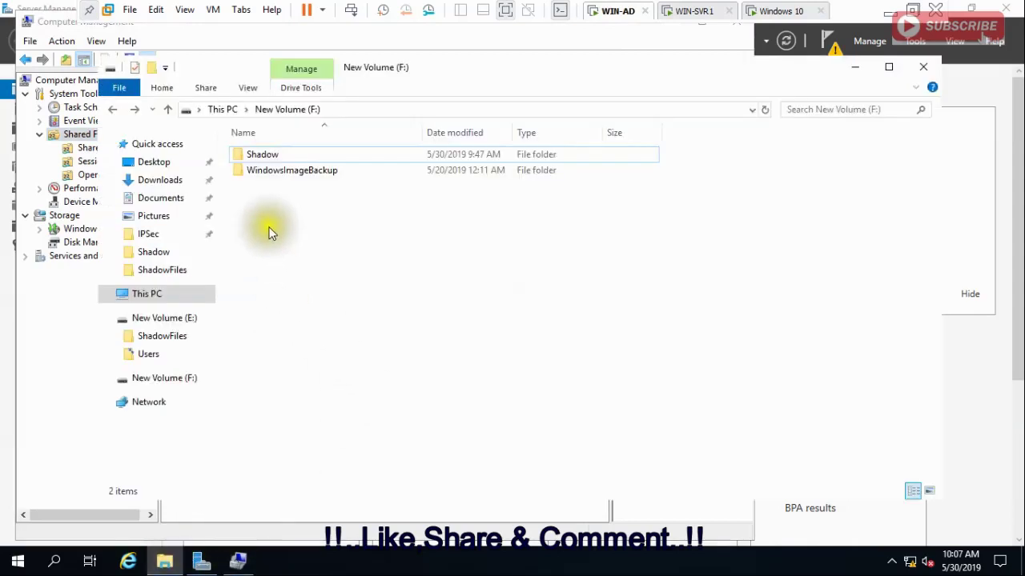
Step: Open the ShadowTest file in the Shadow folder on New Volume (F:), check its text, and close it
{"action": "double_click", "coordinate": [260, 158]}
{"action": "double_click", "coordinate": [258, 155]}
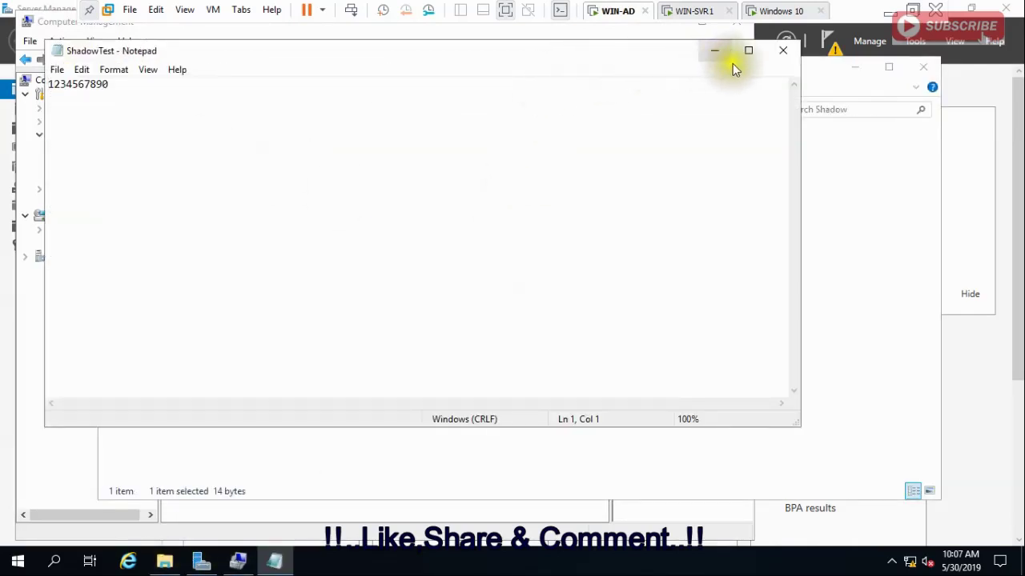
{"action": "left_click", "coordinate": [783, 51]}
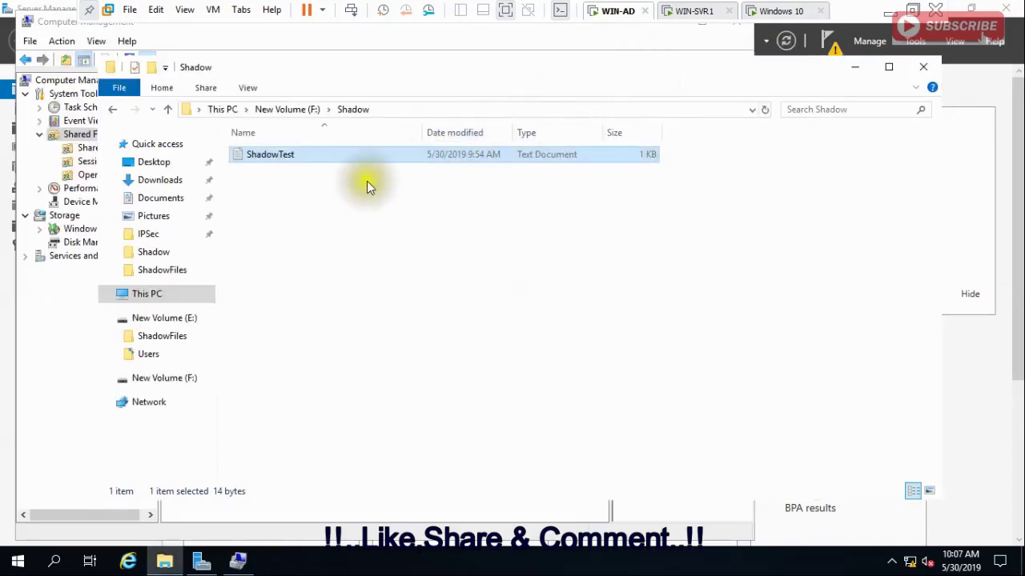
Step: Refresh the Shadow folder on the server, recheck the contents of ShadowTest, and close the file
{"action": "right_click", "coordinate": [321, 233]}
{"action": "left_click", "coordinate": [366, 295]}
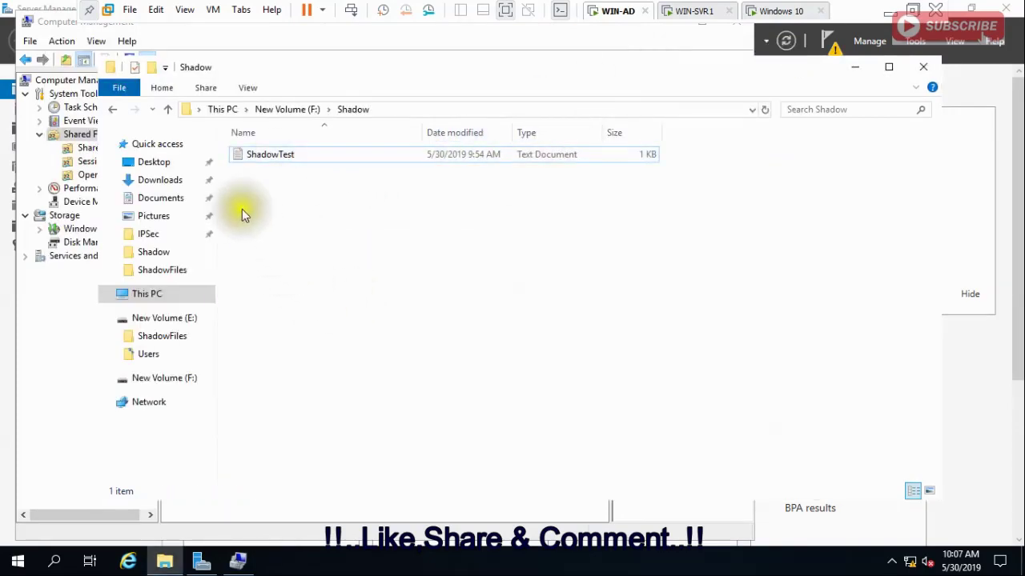
{"action": "double_click", "coordinate": [247, 160]}
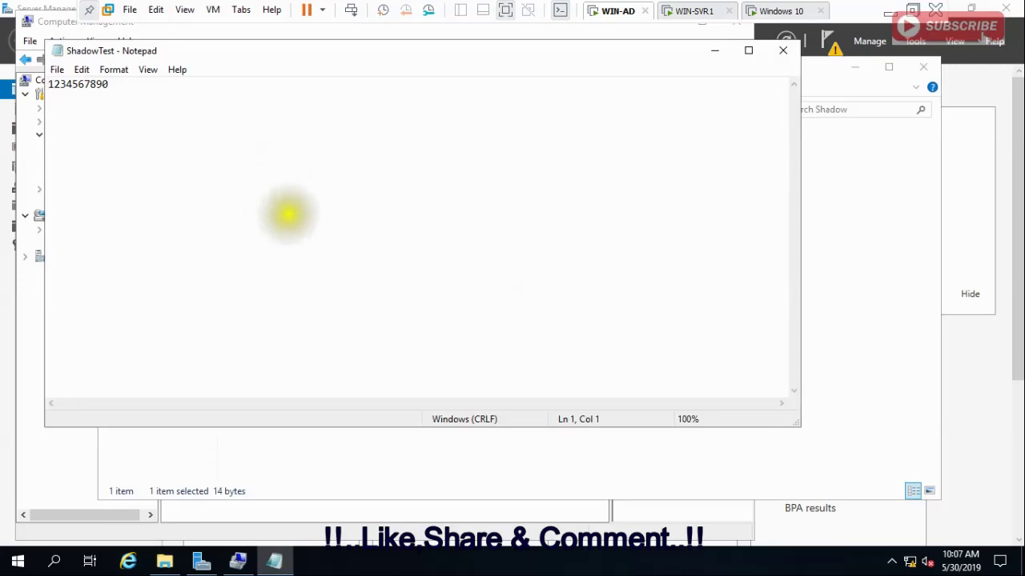
{"action": "left_click", "coordinate": [784, 52]}
Step: Return to the root of New Volume (F:), reenter the Shadow folder, and open ShadowTest once more
{"action": "left_click", "coordinate": [296, 109]}
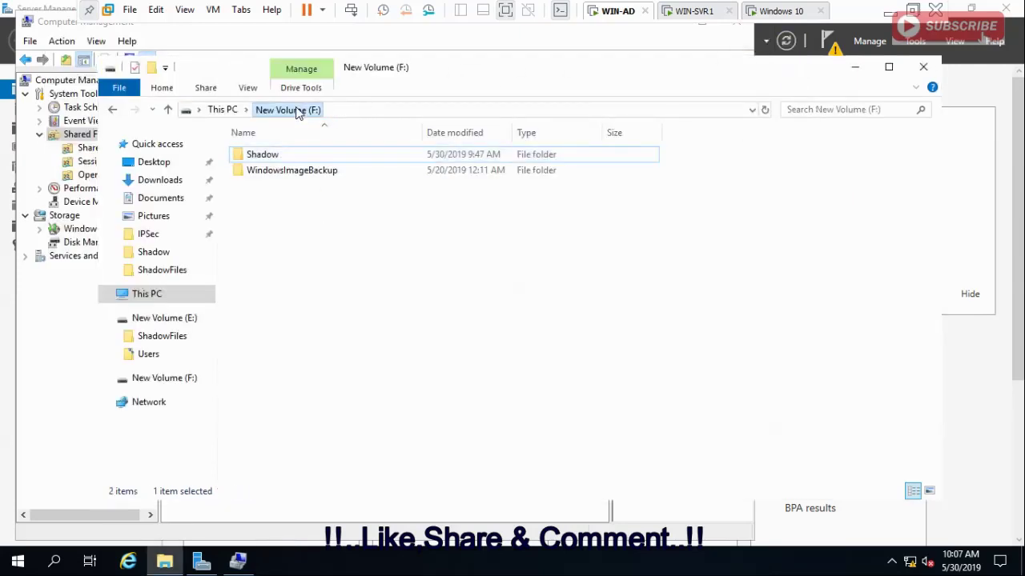
{"action": "double_click", "coordinate": [270, 155]}
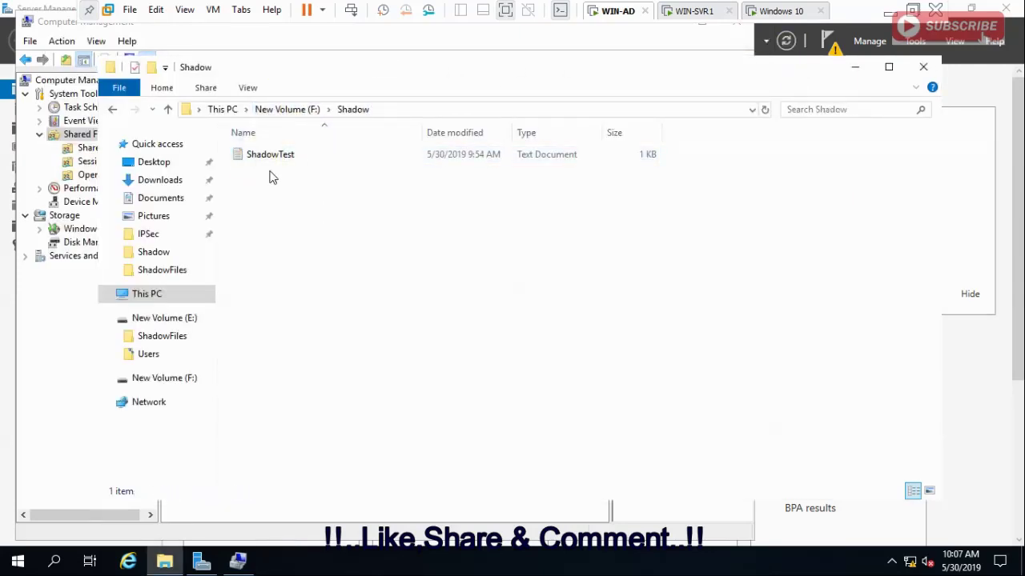
{"action": "double_click", "coordinate": [262, 160]}
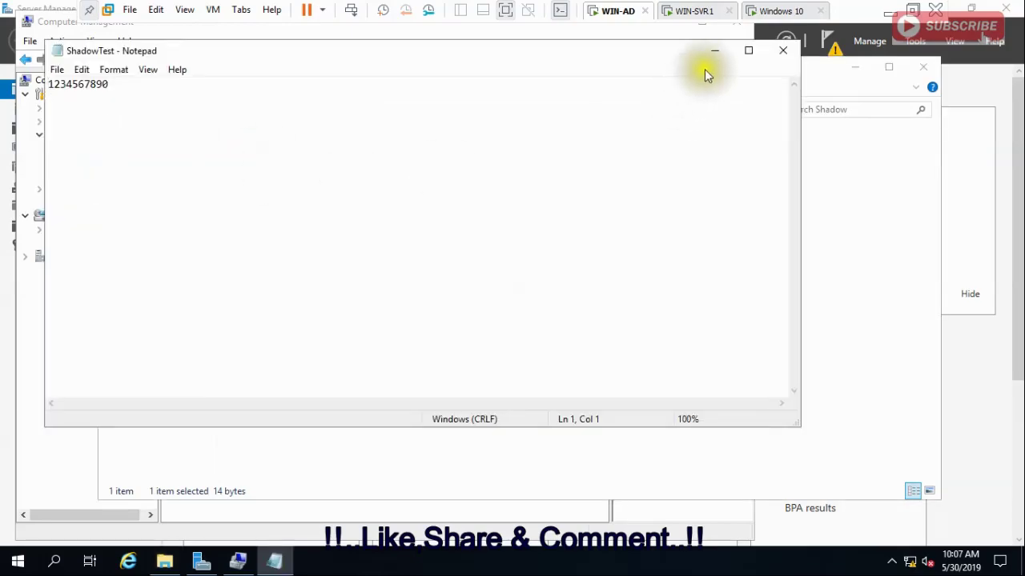
Step: Close ShadowTest on the server and switch to the Windows 10 virtual machine
{"action": "left_click", "coordinate": [783, 51]}
{"action": "left_click", "coordinate": [697, 17]}
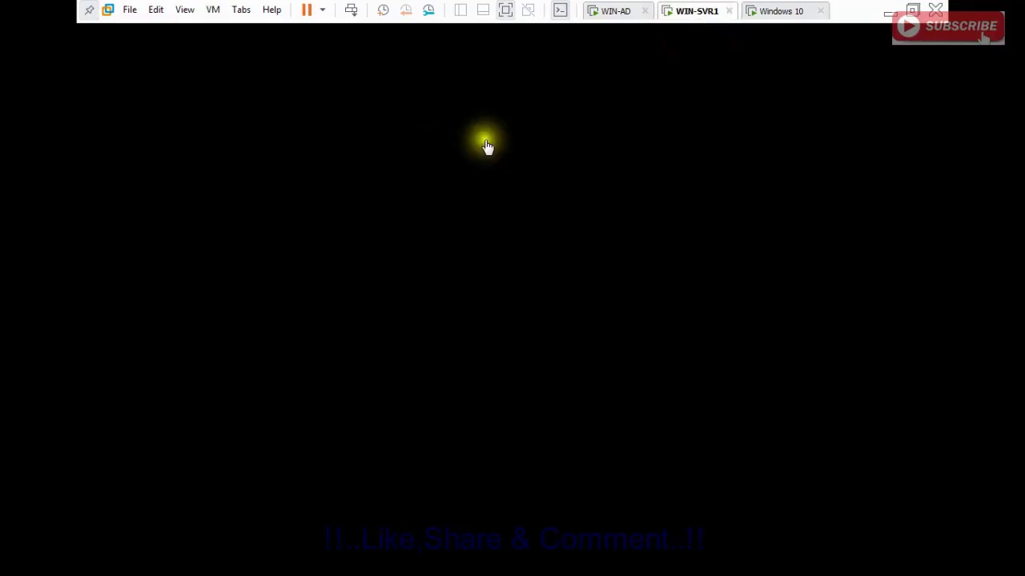
{"action": "left_click", "coordinate": [777, 18]}
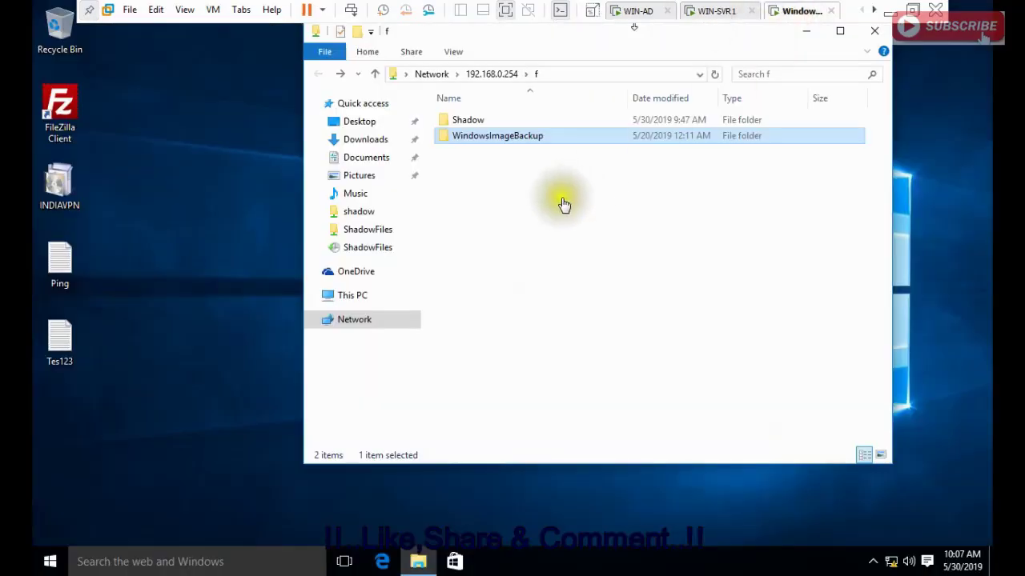
Step: Open ShadowTest from the Shadow folder in share f, add a name on a new line below the digits, and save and close the file
{"action": "double_click", "coordinate": [458, 120]}
{"action": "double_click", "coordinate": [473, 120]}
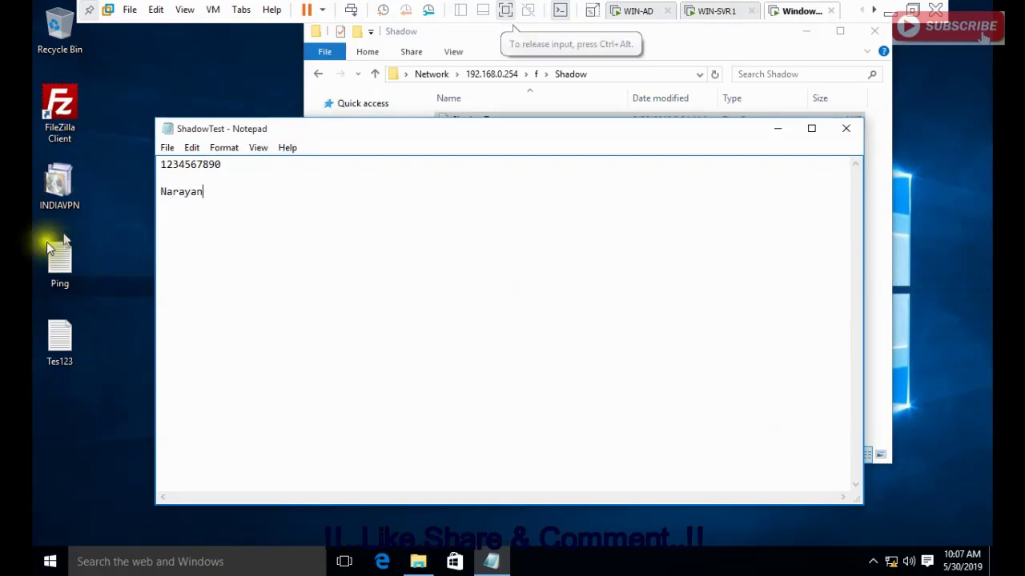
{"action": "left_click", "coordinate": [167, 148]}
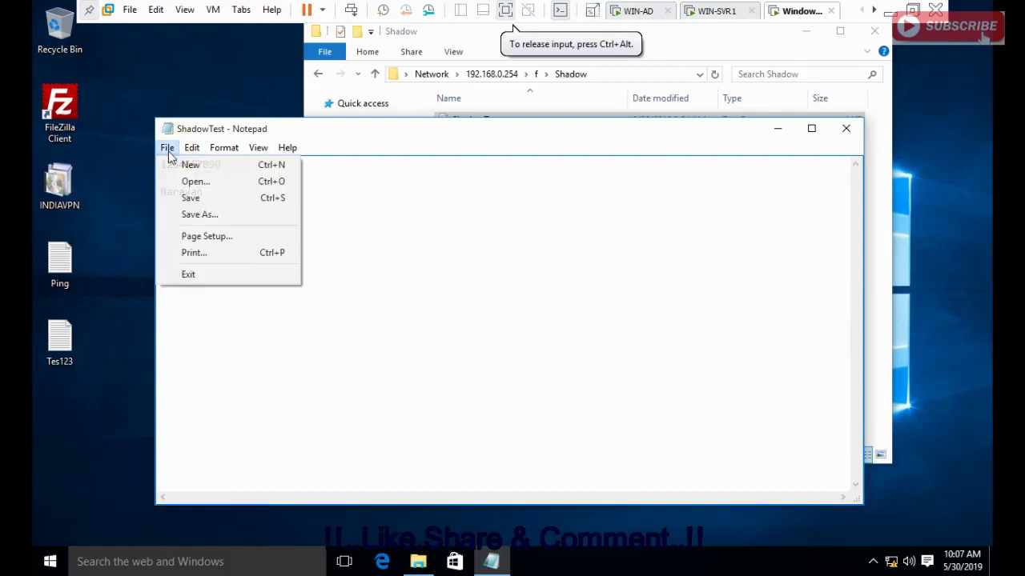
{"action": "left_click", "coordinate": [193, 200]}
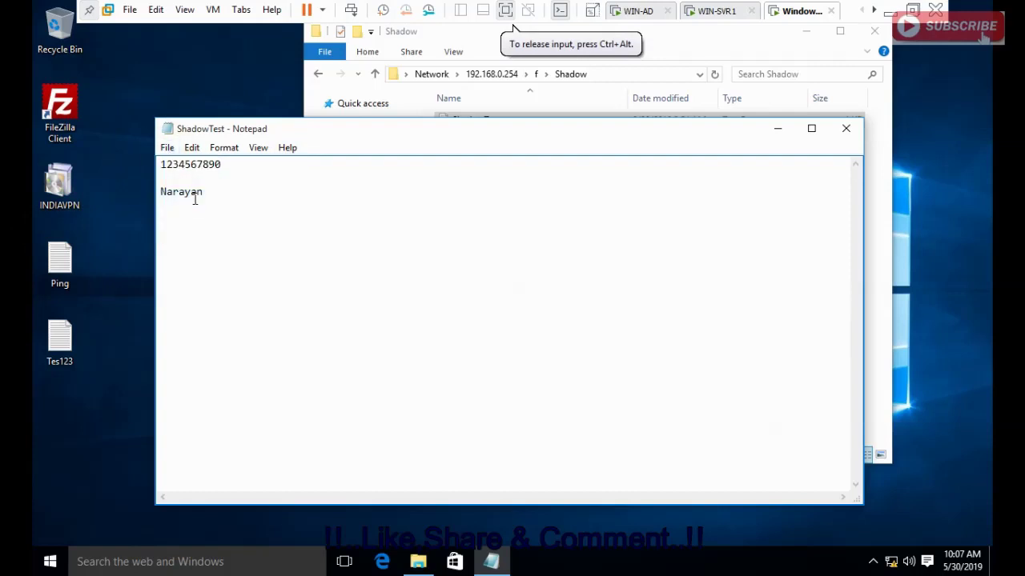
{"action": "left_click", "coordinate": [845, 129]}
Step: Switch to the WIN-AD virtual machine, open ShadowTest to check the newly saved text, and close it
{"action": "left_click", "coordinate": [638, 10]}
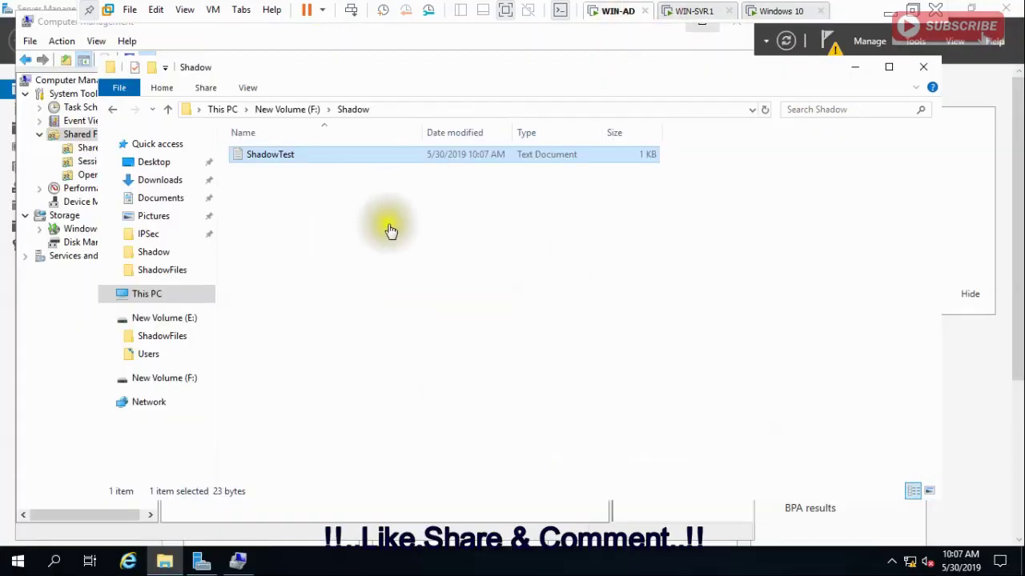
{"action": "double_click", "coordinate": [262, 164]}
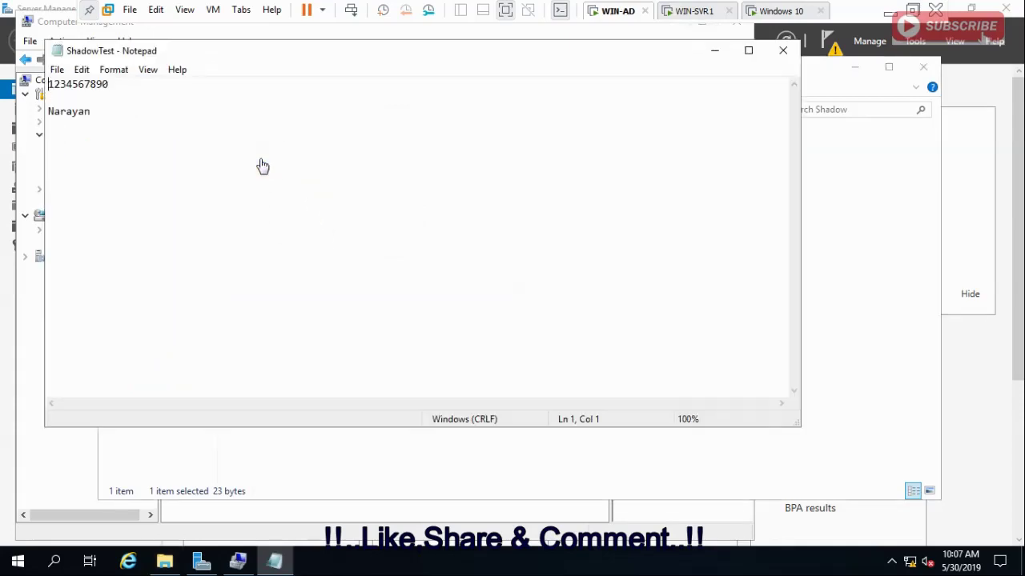
{"action": "left_click", "coordinate": [788, 52]}
Step: Return to the Windows 10 virtual machine, examine the previous versions of ShadowTest in its properties, and close the dialog
{"action": "left_click", "coordinate": [788, 16]}
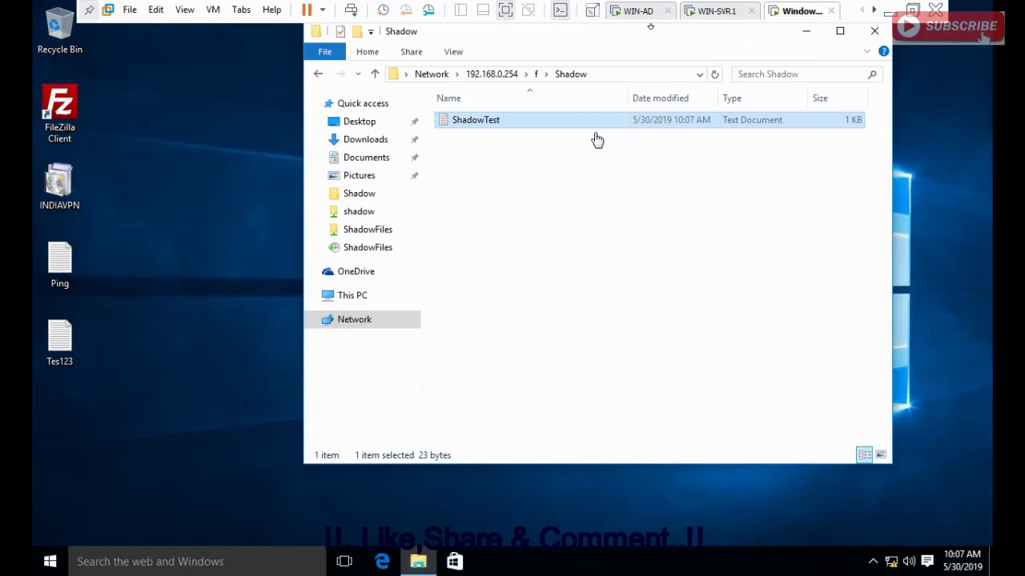
{"action": "left_click", "coordinate": [462, 126]}
{"action": "right_click", "coordinate": [463, 128]}
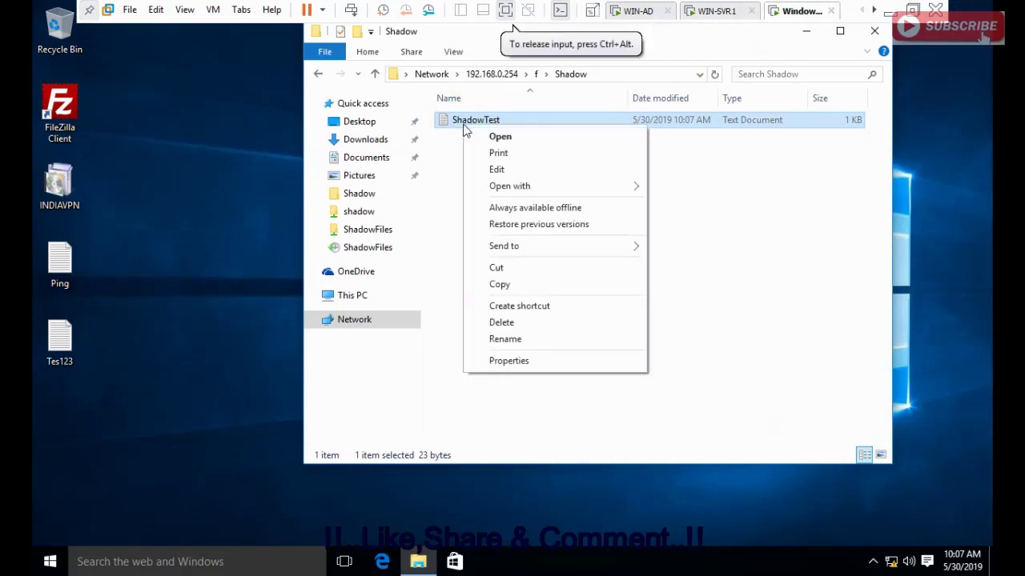
{"action": "left_click", "coordinate": [535, 361]}
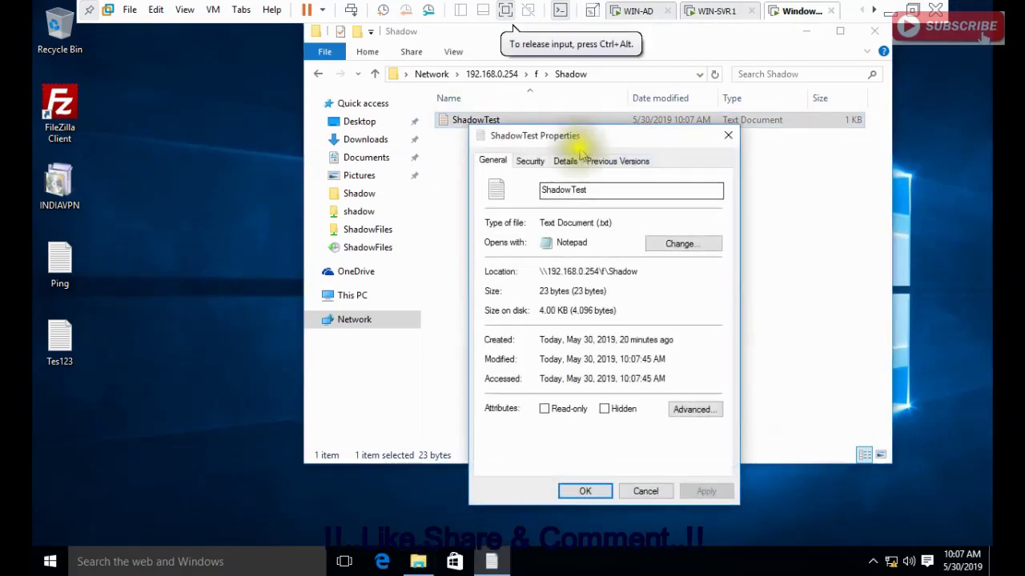
{"action": "left_click", "coordinate": [608, 160]}
{"action": "left_click", "coordinate": [545, 296]}
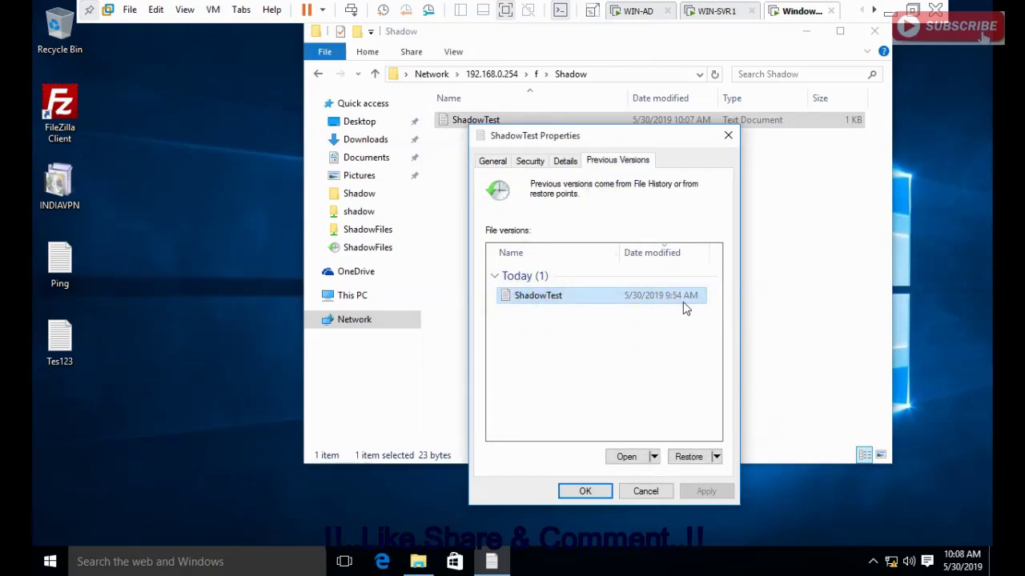
{"action": "left_click", "coordinate": [588, 490]}
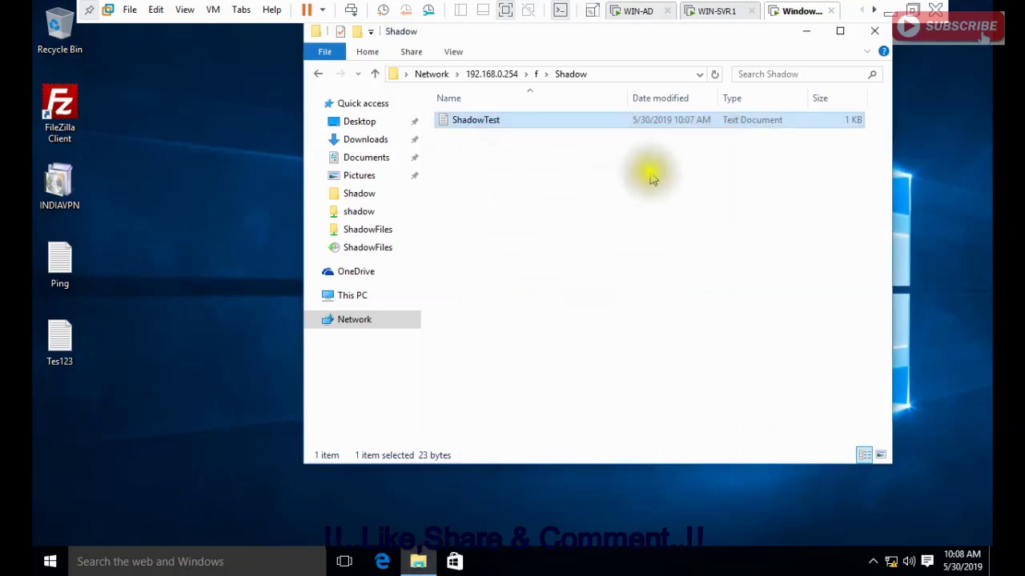
Step: On WIN-AD, open the shadow copy configuration for Shared Folders in Computer Management and select volume F:\
{"action": "left_click", "coordinate": [637, 11]}
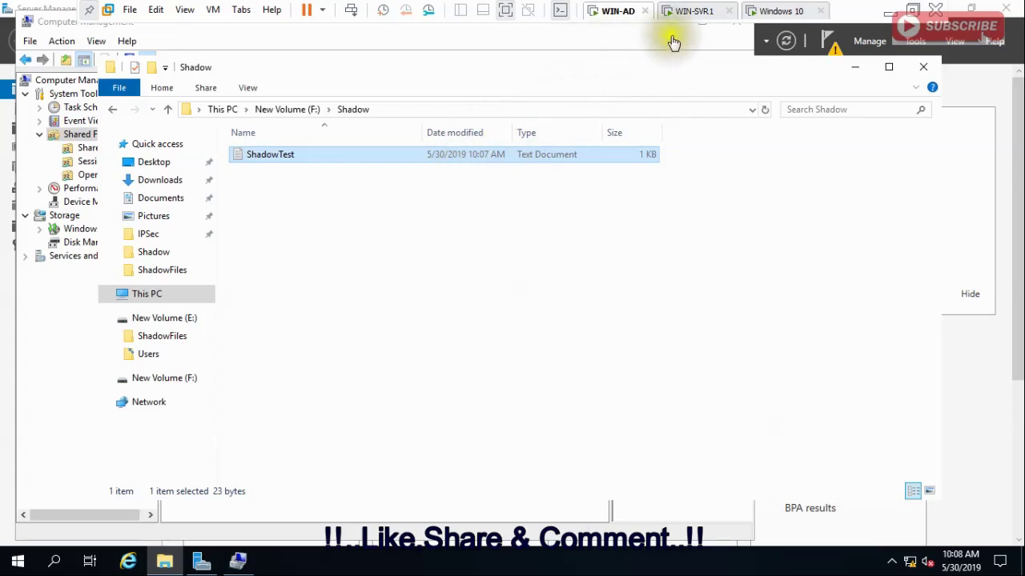
{"action": "left_click", "coordinate": [234, 559]}
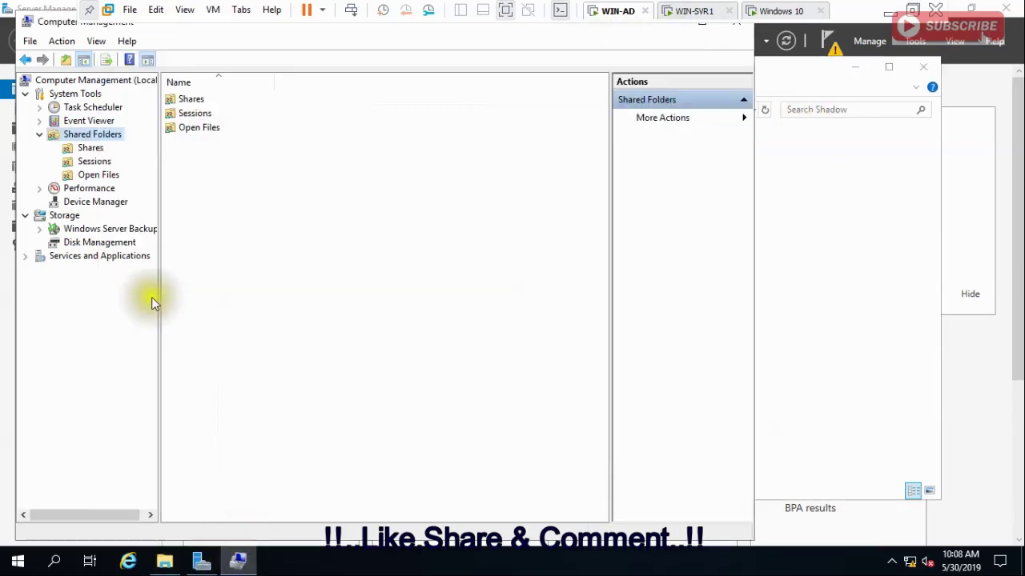
{"action": "right_click", "coordinate": [107, 139]}
{"action": "mouse_move", "coordinate": [142, 149]}
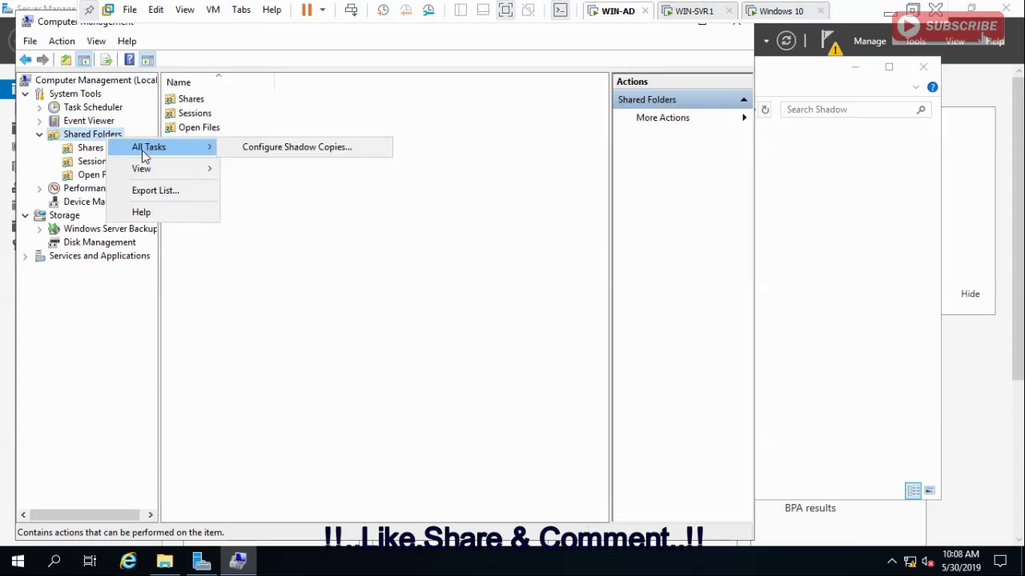
{"action": "left_click", "coordinate": [290, 149]}
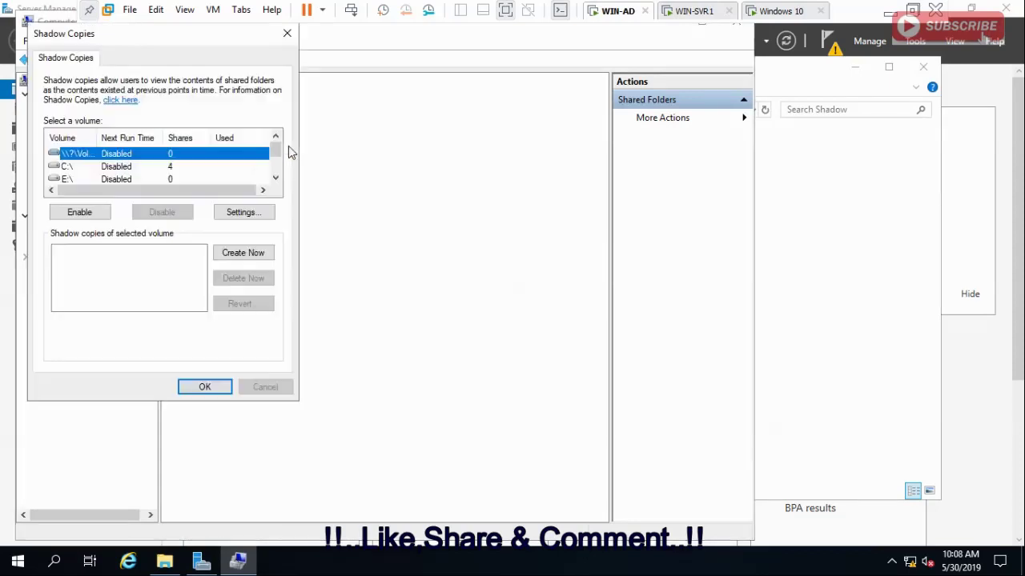
{"action": "left_click", "coordinate": [261, 156]}
{"action": "scroll", "coordinate": [264, 160], "scroll_direction": "down", "scroll_amount": 1}
{"action": "left_click", "coordinate": [116, 167]}
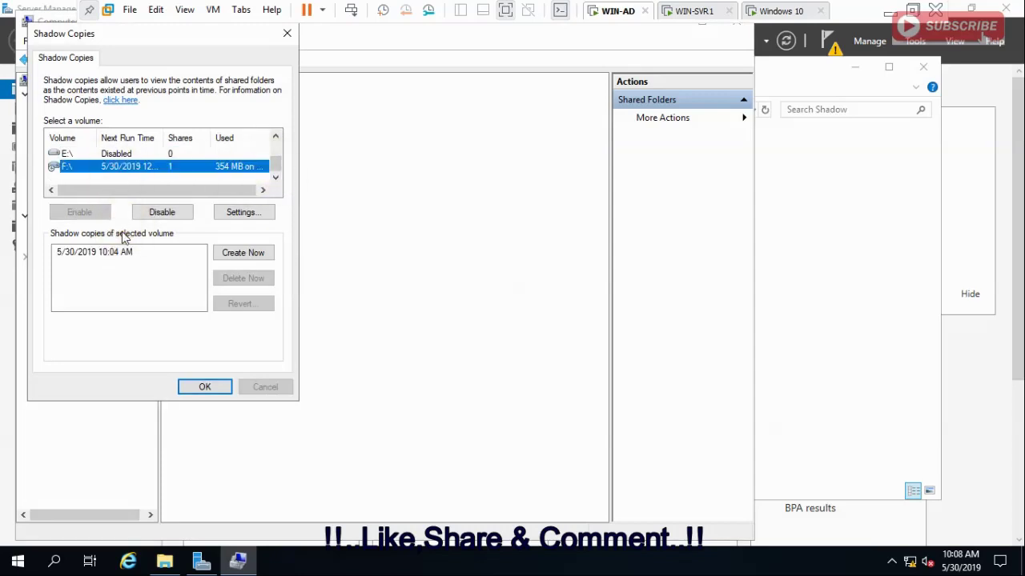
Step: Create two new shadow copies of volume F:\ and close the Shadow Copies dialog
{"action": "left_click", "coordinate": [258, 253]}
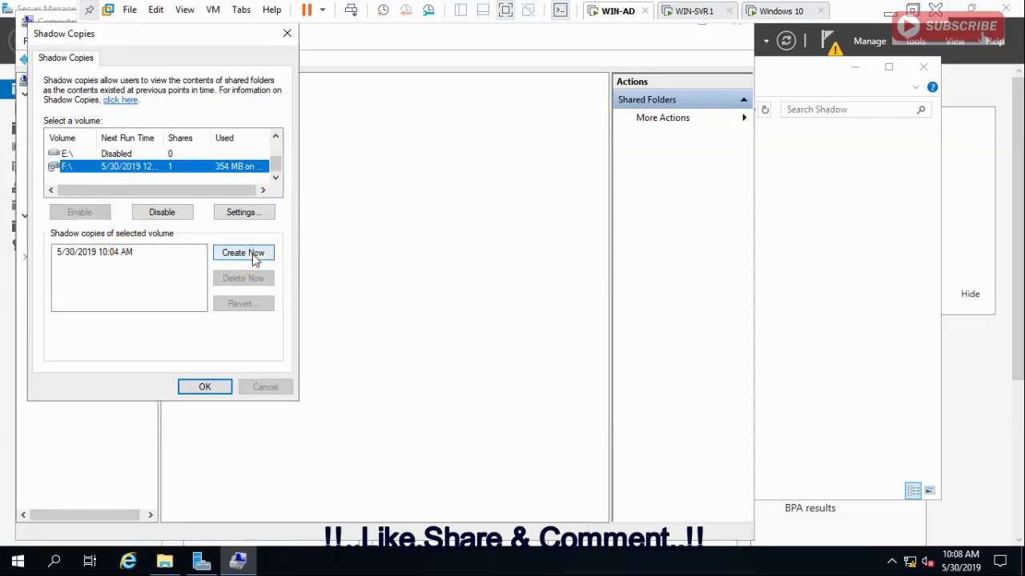
{"action": "left_click", "coordinate": [255, 258]}
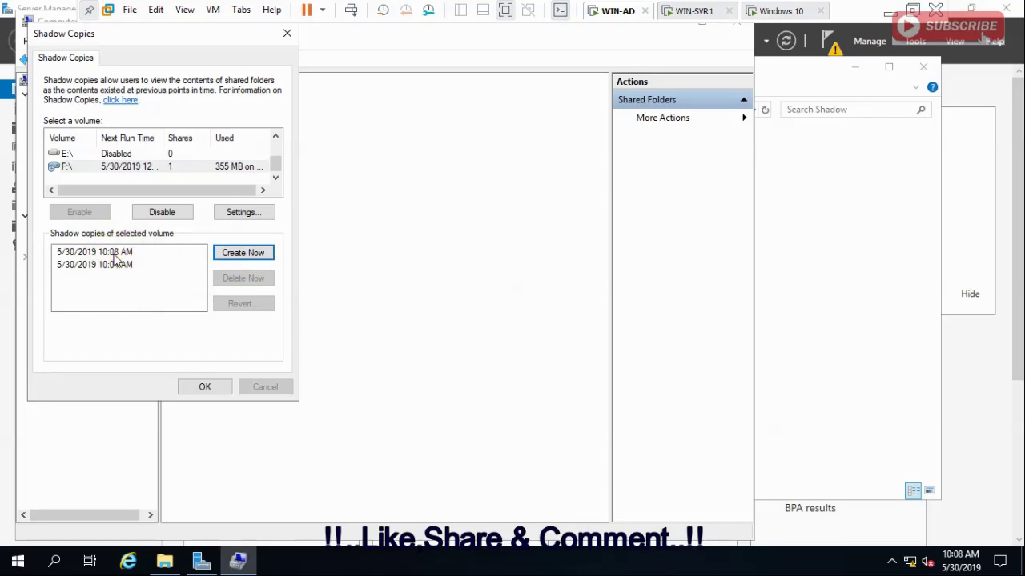
{"action": "left_click", "coordinate": [114, 253]}
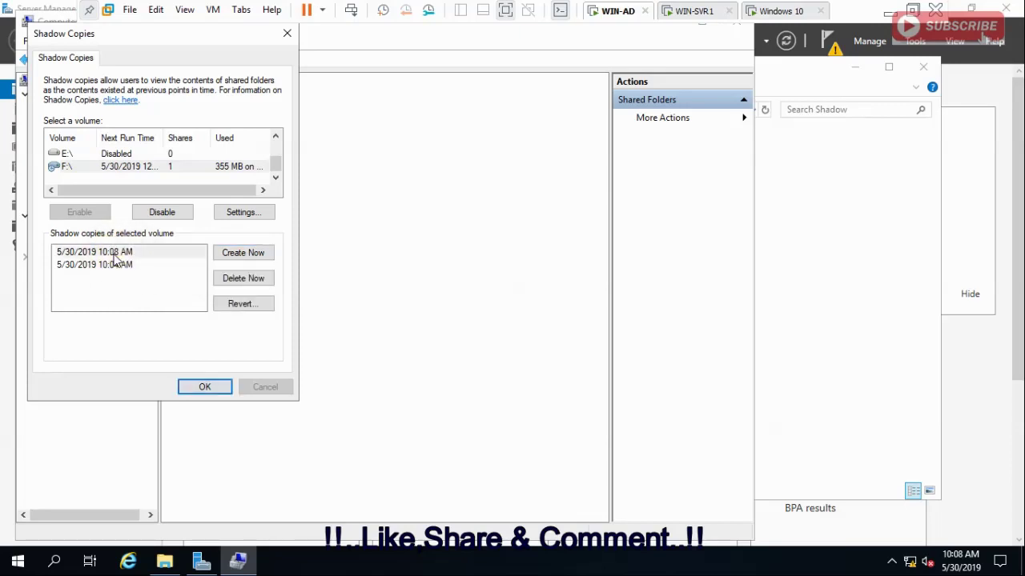
{"action": "left_click", "coordinate": [238, 258]}
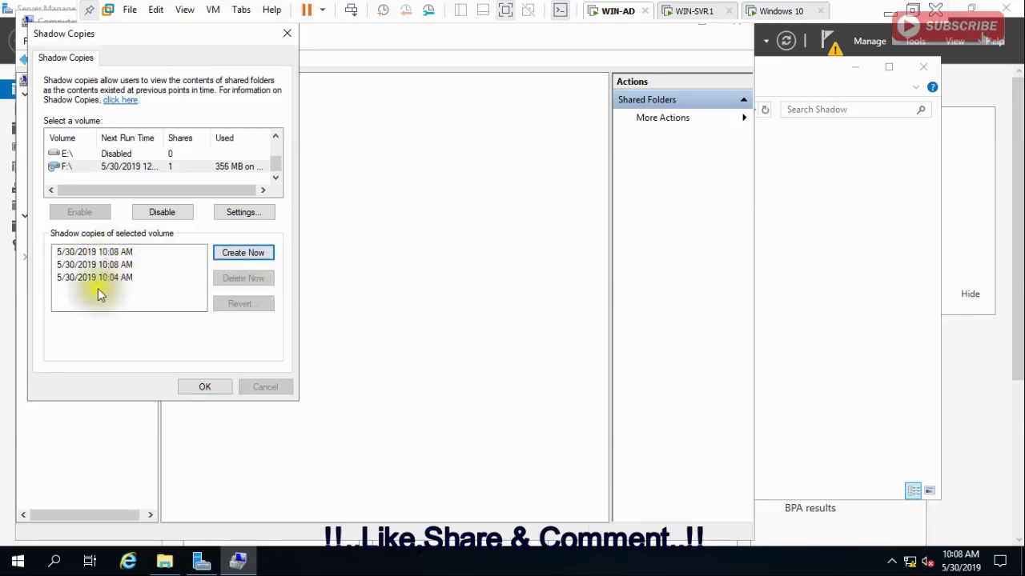
{"action": "left_click", "coordinate": [205, 387]}
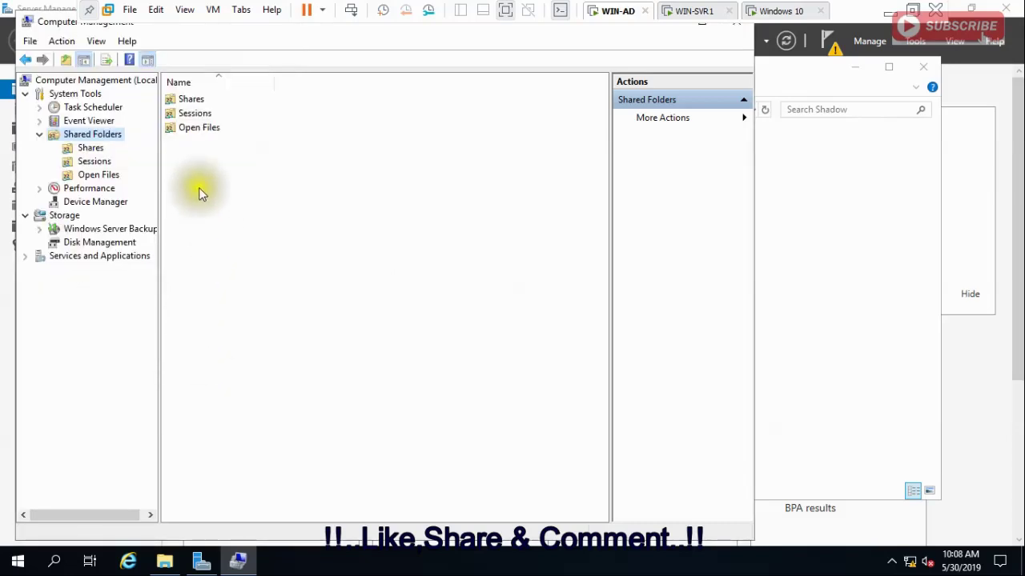
Step: Open the Shares list under Shared Folders and refresh the F and F$ shares
{"action": "double_click", "coordinate": [186, 101]}
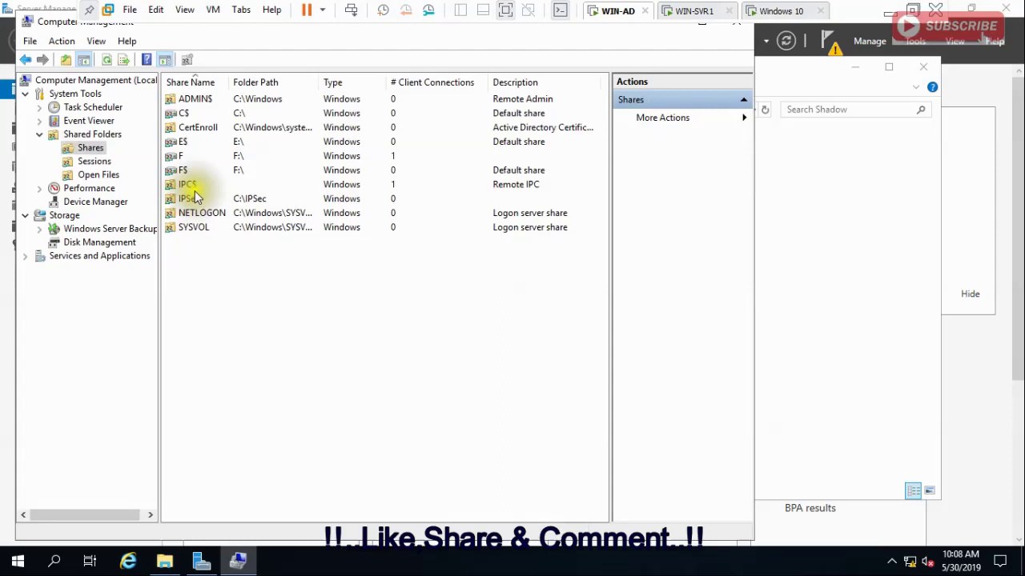
{"action": "left_click", "coordinate": [181, 156]}
{"action": "right_click", "coordinate": [177, 157]}
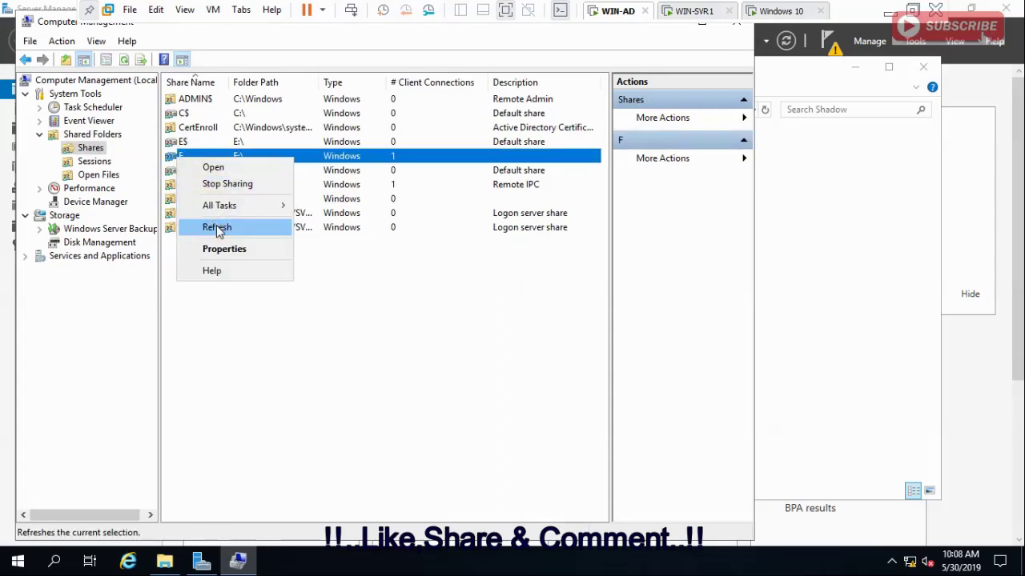
{"action": "left_click", "coordinate": [218, 227]}
{"action": "left_click", "coordinate": [173, 171]}
{"action": "right_click", "coordinate": [171, 170]}
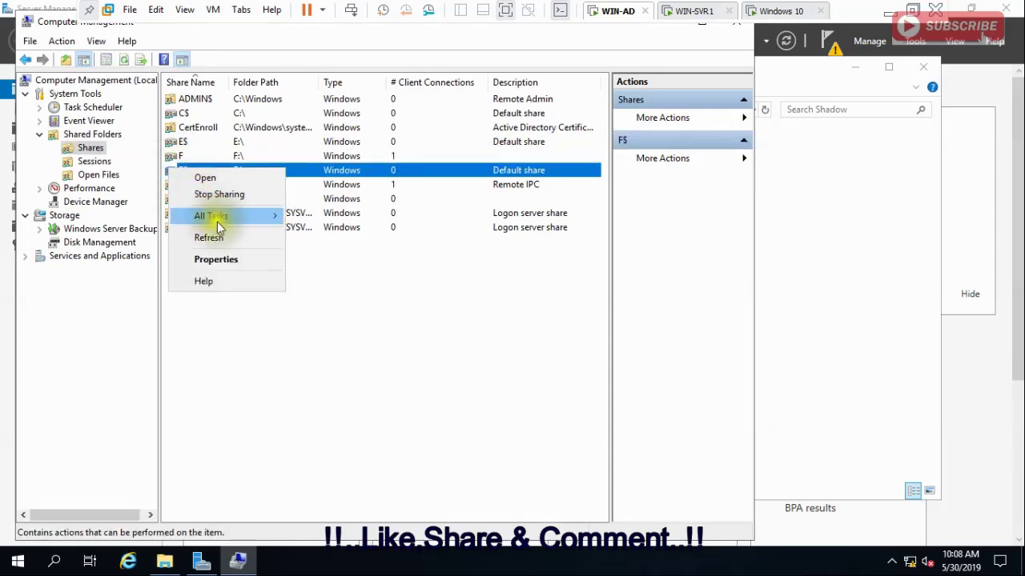
{"action": "left_click", "coordinate": [209, 237]}
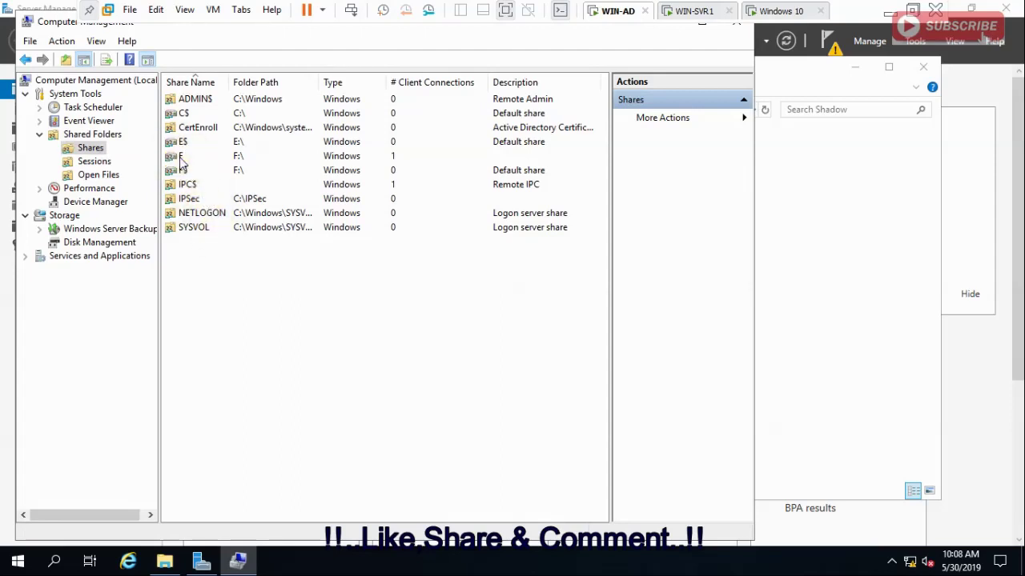
Step: Switch to the Windows 10 virtual machine and reenter the Shadow folder in share f from the root of 192.168.0.254
{"action": "left_click", "coordinate": [778, 10]}
{"action": "right_click", "coordinate": [571, 202]}
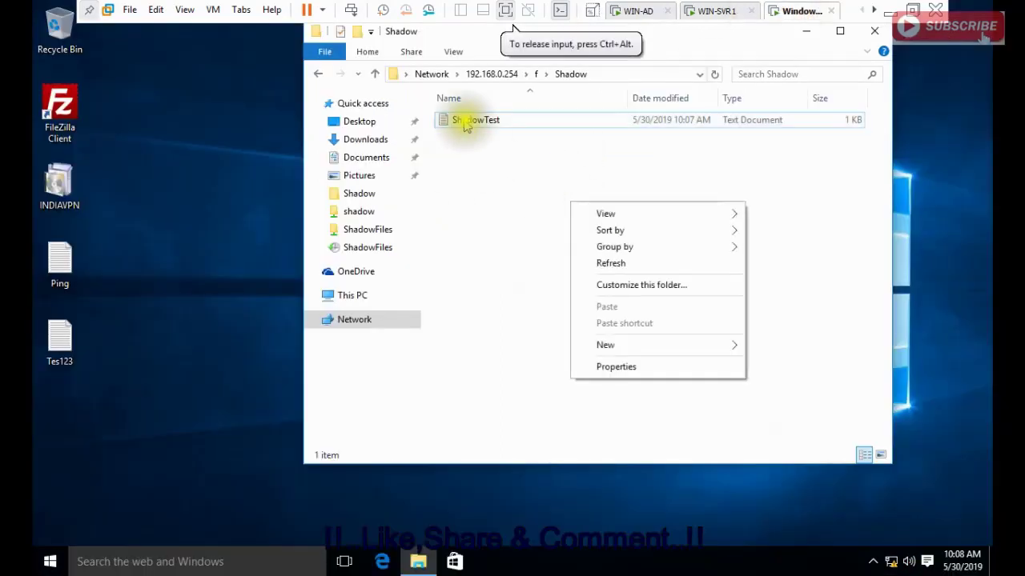
{"action": "left_click", "coordinate": [500, 74]}
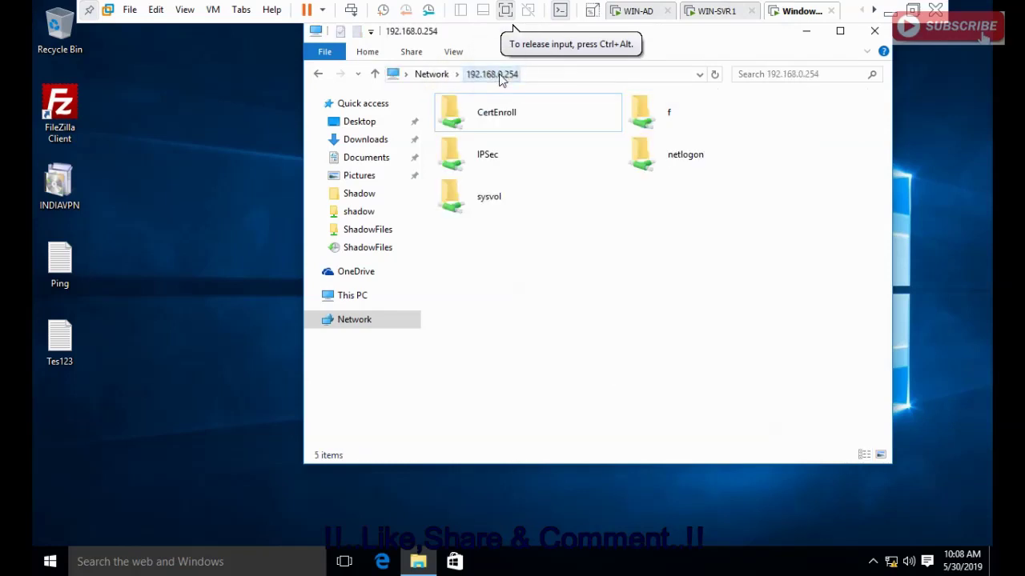
{"action": "double_click", "coordinate": [643, 111]}
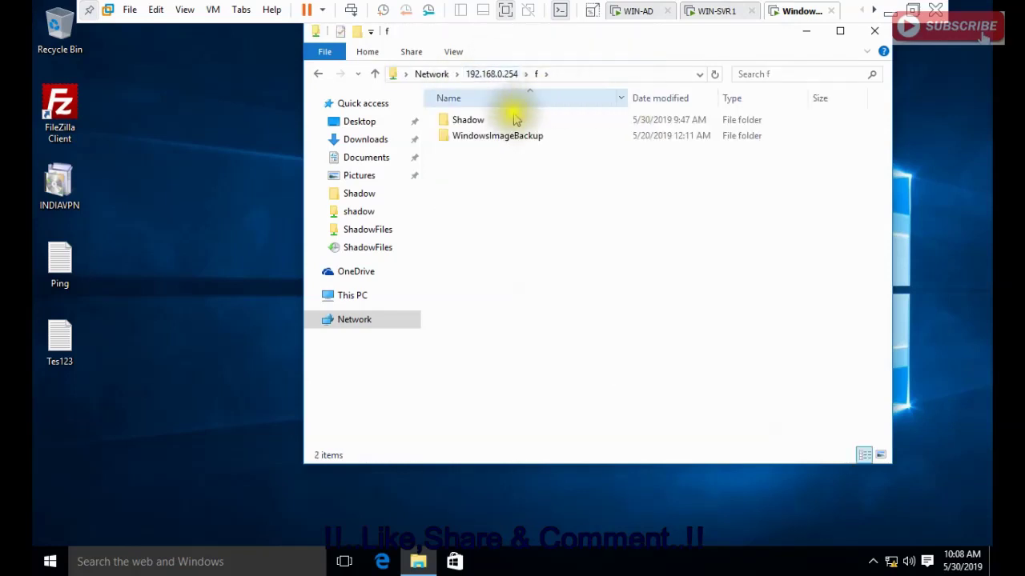
{"action": "double_click", "coordinate": [476, 125]}
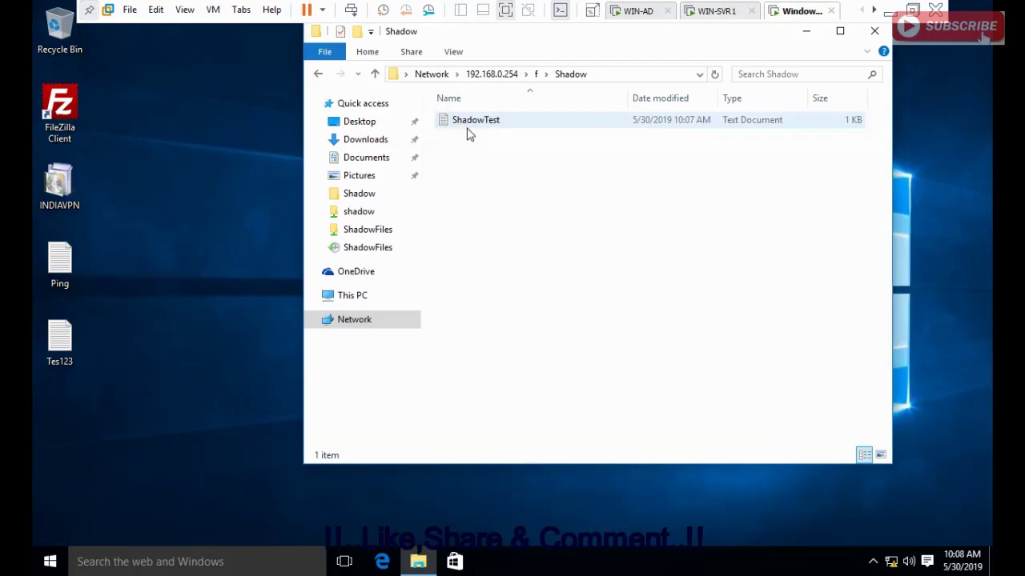
Step: Recheck the previous versions of ShadowTest in its properties and dismiss the dialog
{"action": "right_click", "coordinate": [470, 128]}
{"action": "left_click", "coordinate": [513, 364]}
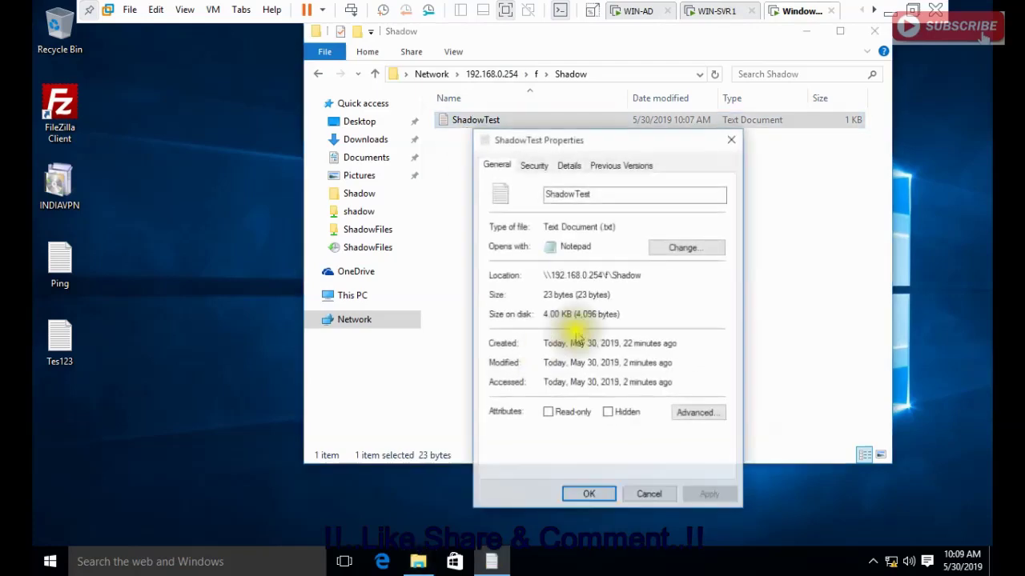
{"action": "left_click", "coordinate": [613, 164]}
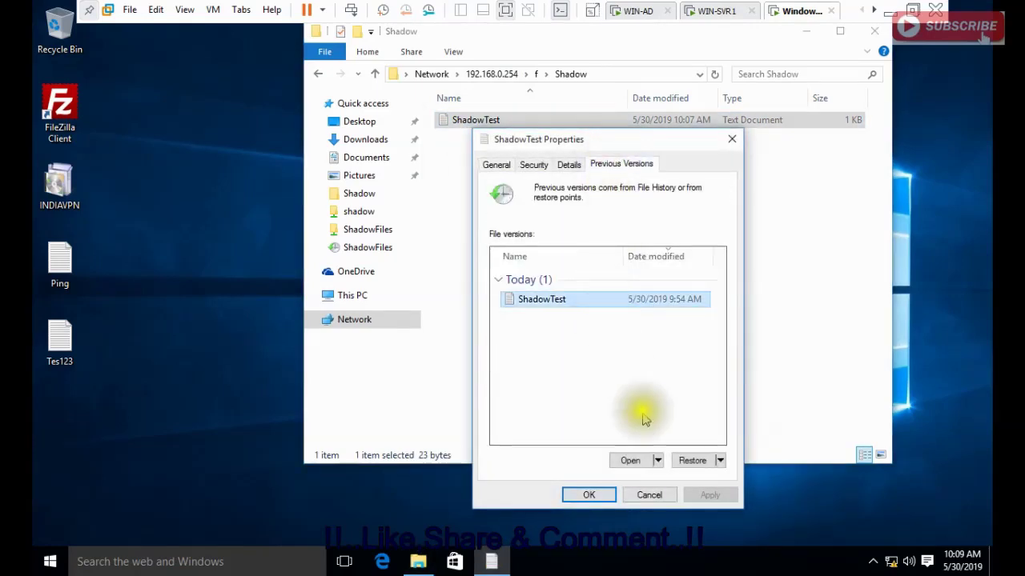
{"action": "left_click", "coordinate": [661, 303]}
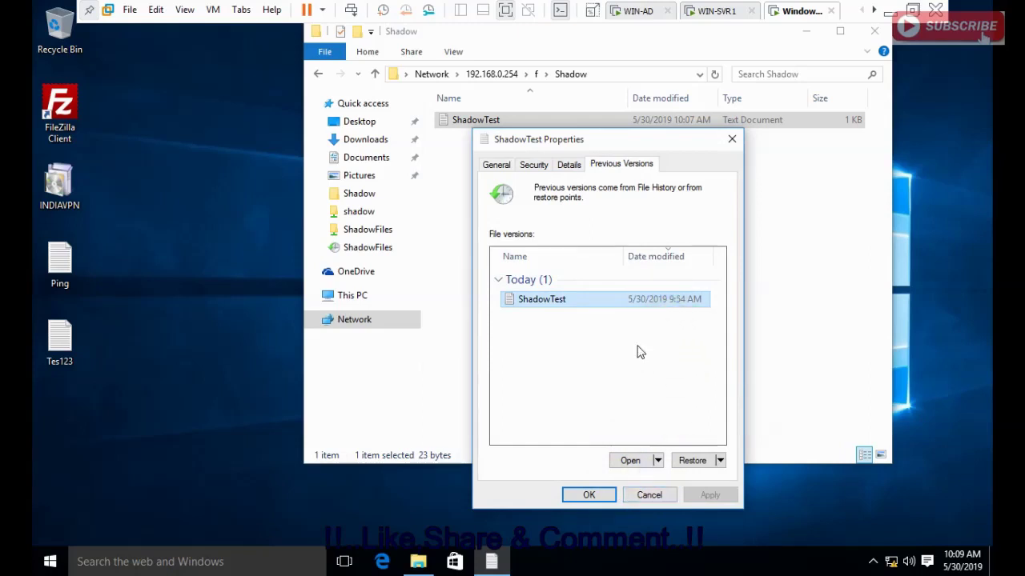
{"action": "left_click", "coordinate": [573, 337]}
{"action": "left_click", "coordinate": [580, 338]}
{"action": "left_click", "coordinate": [648, 497]}
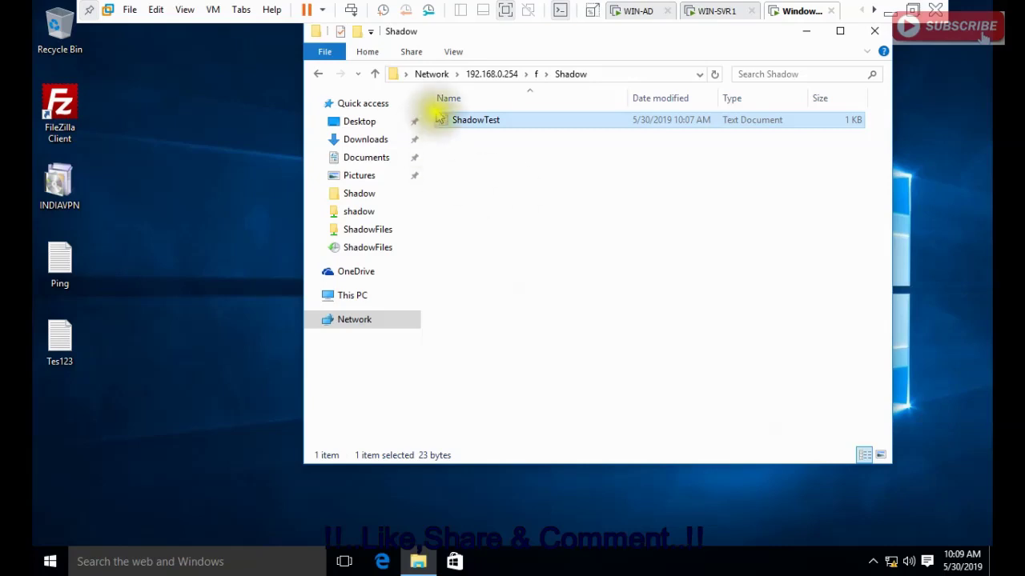
Step: Browse to the share \\WIN-AD\F by server name and open its Shadow folder
{"action": "left_click", "coordinate": [432, 74]}
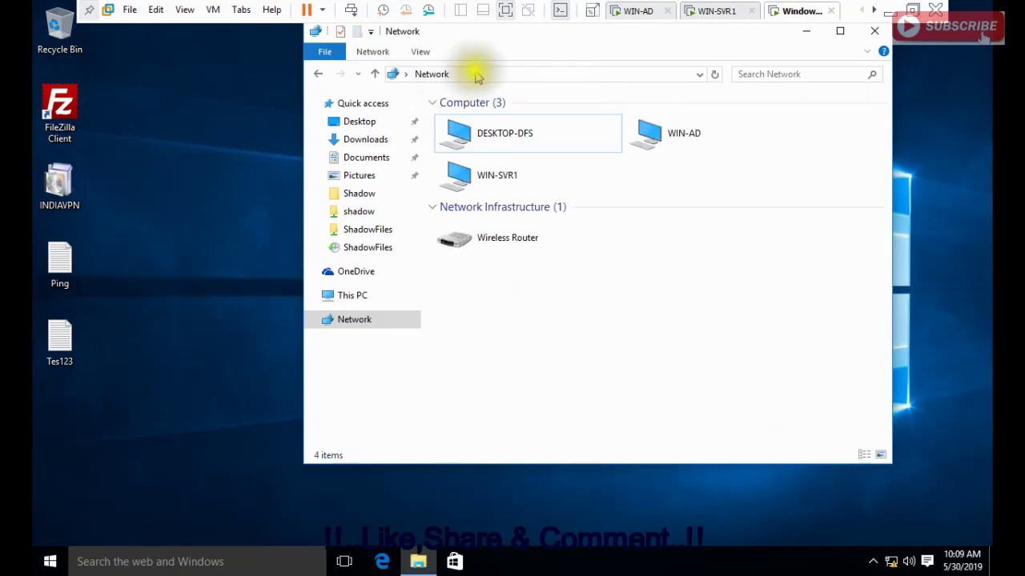
{"action": "left_click", "coordinate": [476, 72]}
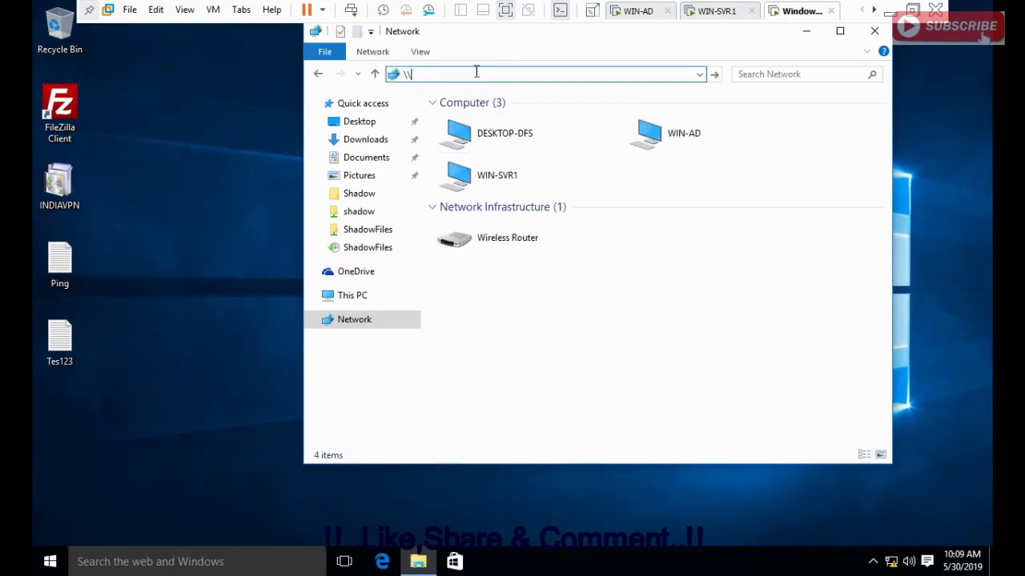
{"action": "type", "text": "\\\\WIN"}
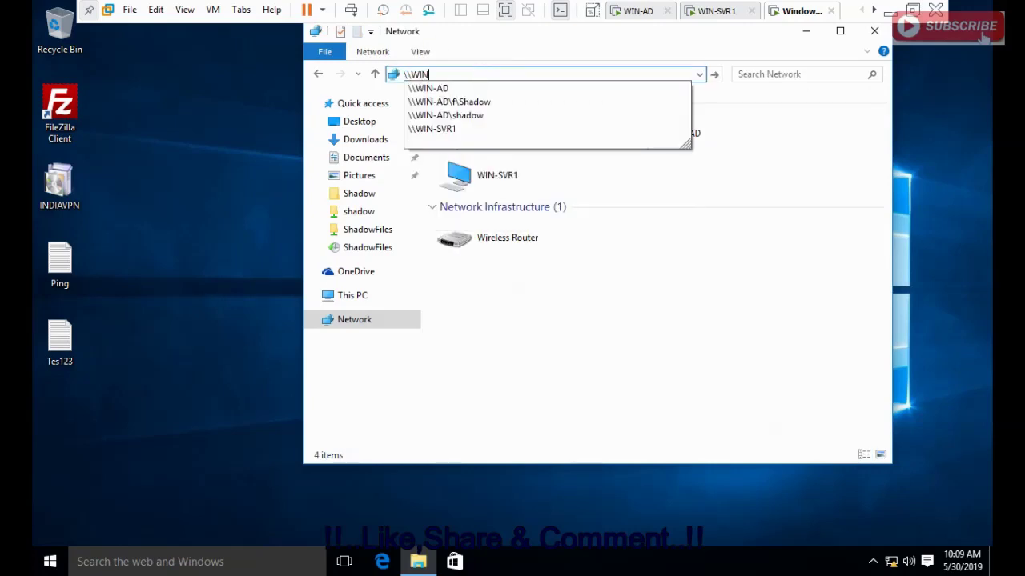
{"action": "type", "text": "-AD"}
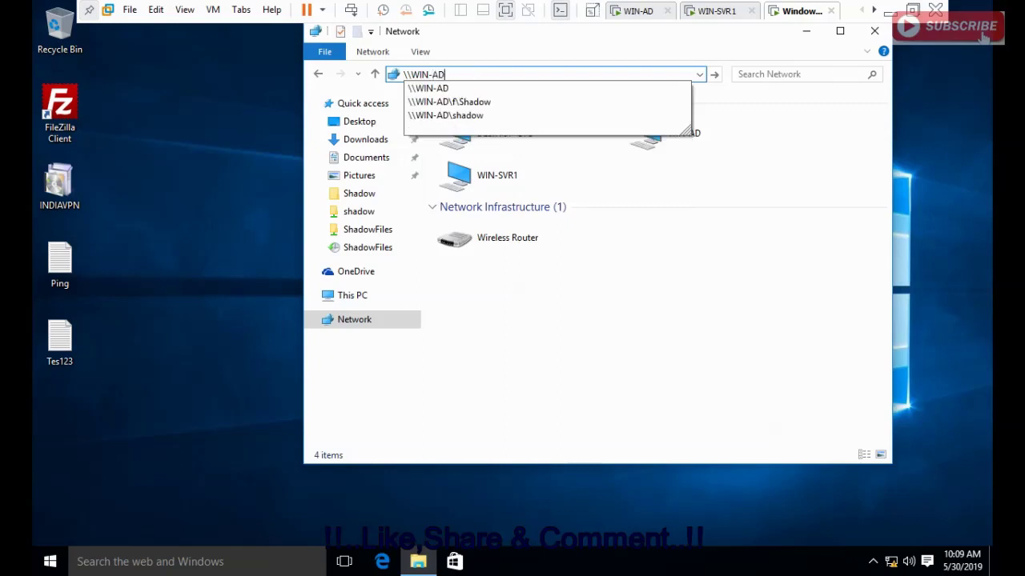
{"action": "type", "text": "\\f"}
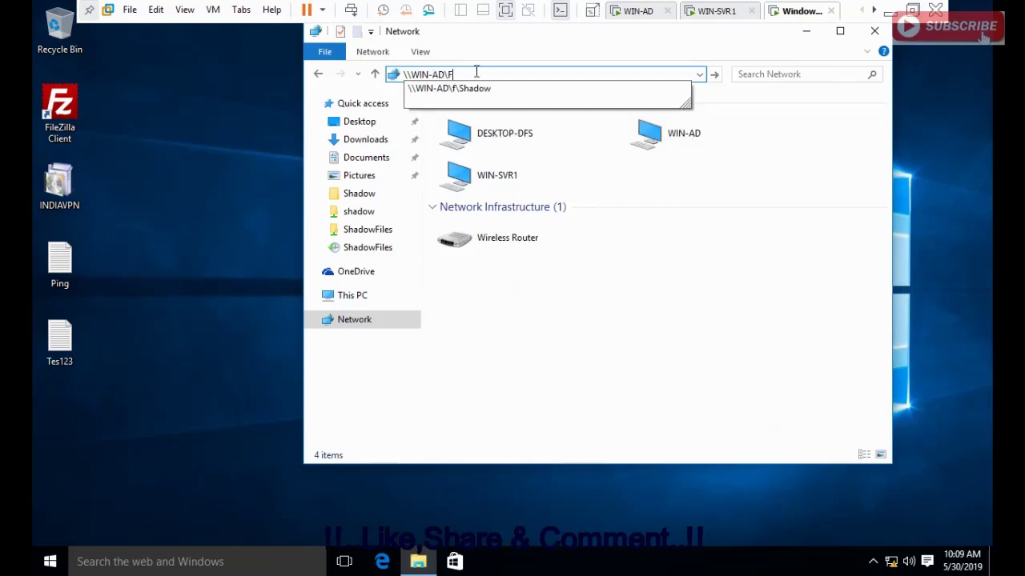
{"action": "key", "text": "Return"}
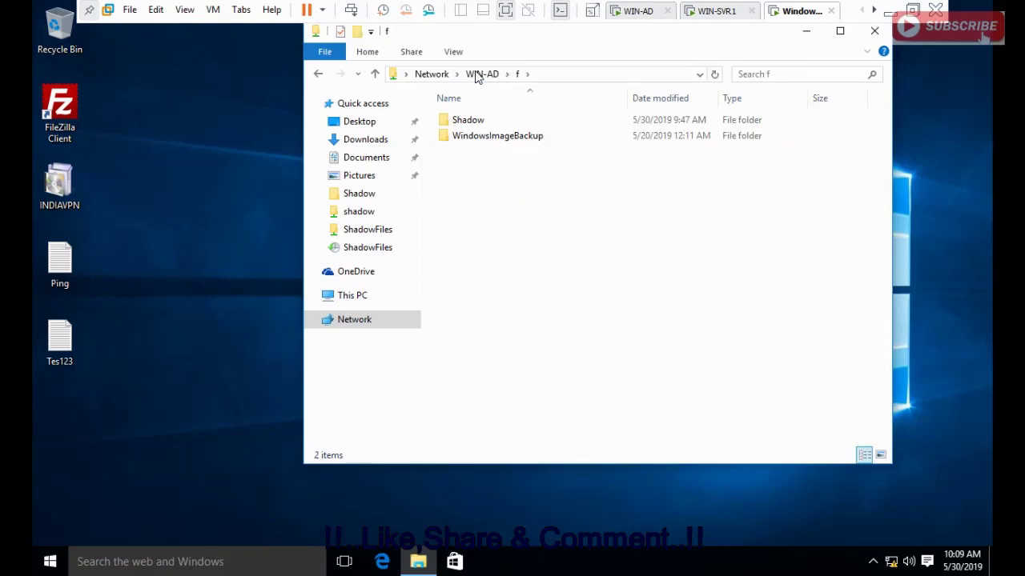
{"action": "double_click", "coordinate": [476, 119]}
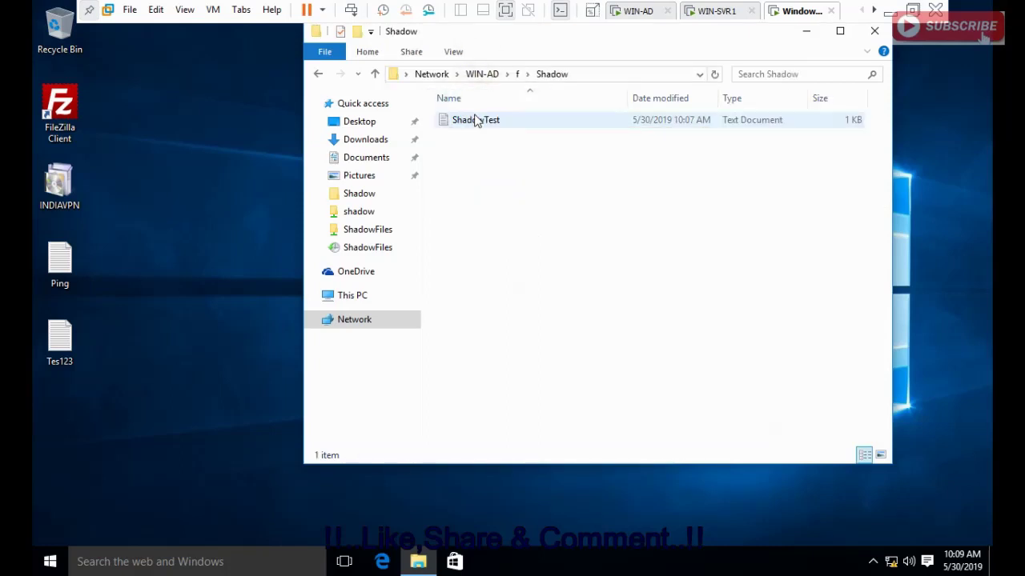
Step: View the previous versions of ShadowTest through the WIN-AD path and dismiss its properties
{"action": "right_click", "coordinate": [475, 121]}
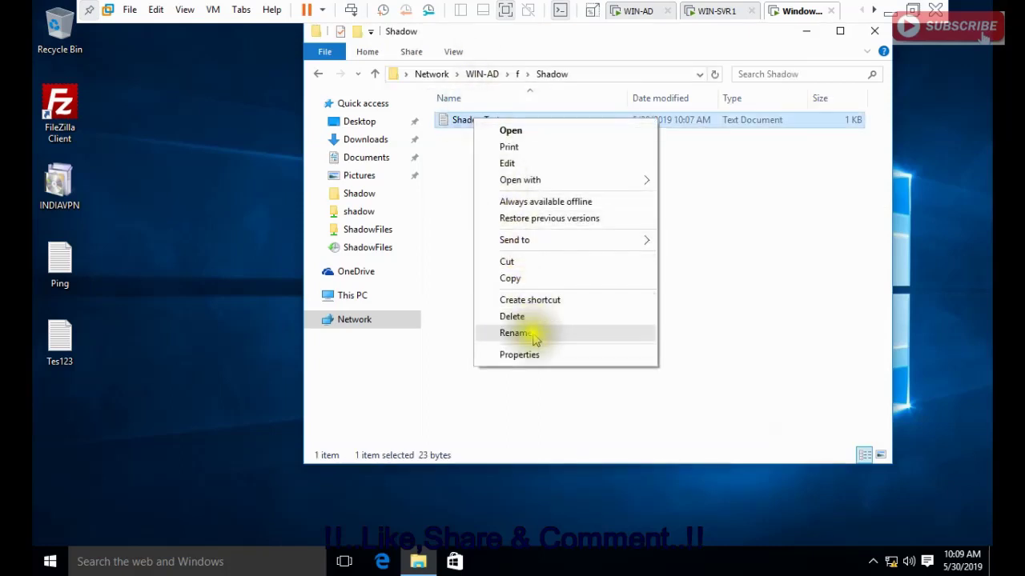
{"action": "left_click", "coordinate": [520, 355]}
{"action": "left_click", "coordinate": [627, 154]}
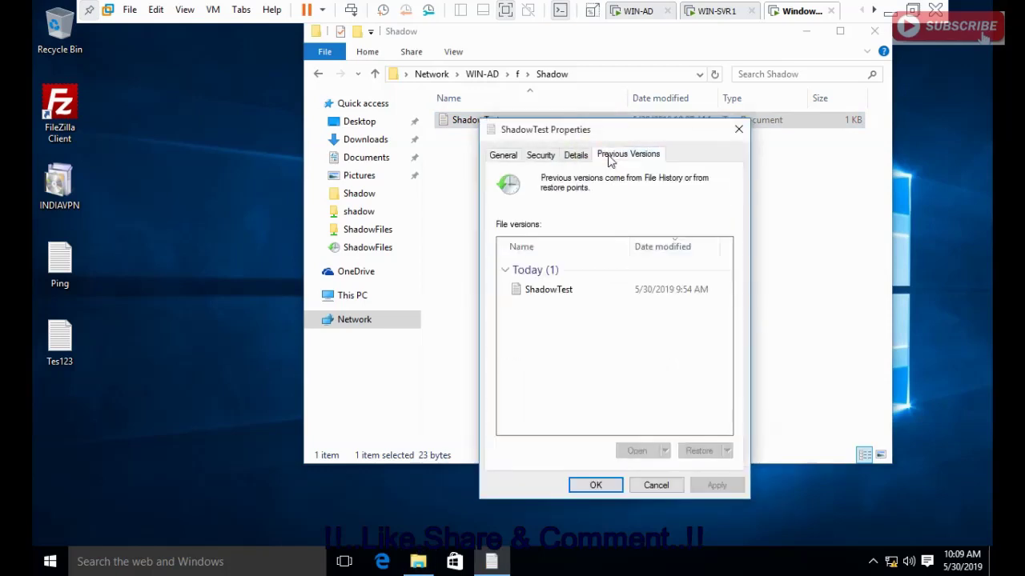
{"action": "left_click", "coordinate": [573, 289]}
{"action": "left_click", "coordinate": [656, 485]}
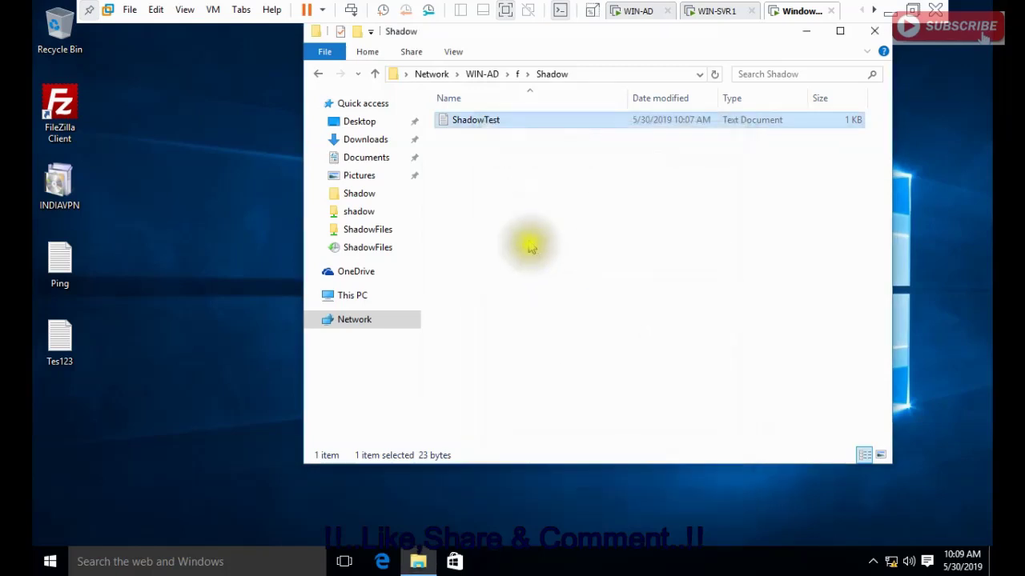
Step: Go back to share f, view the previous versions of the WindowsImageBackup folder, and dismiss its properties
{"action": "left_click", "coordinate": [522, 214]}
{"action": "key", "text": "BackSpace"}
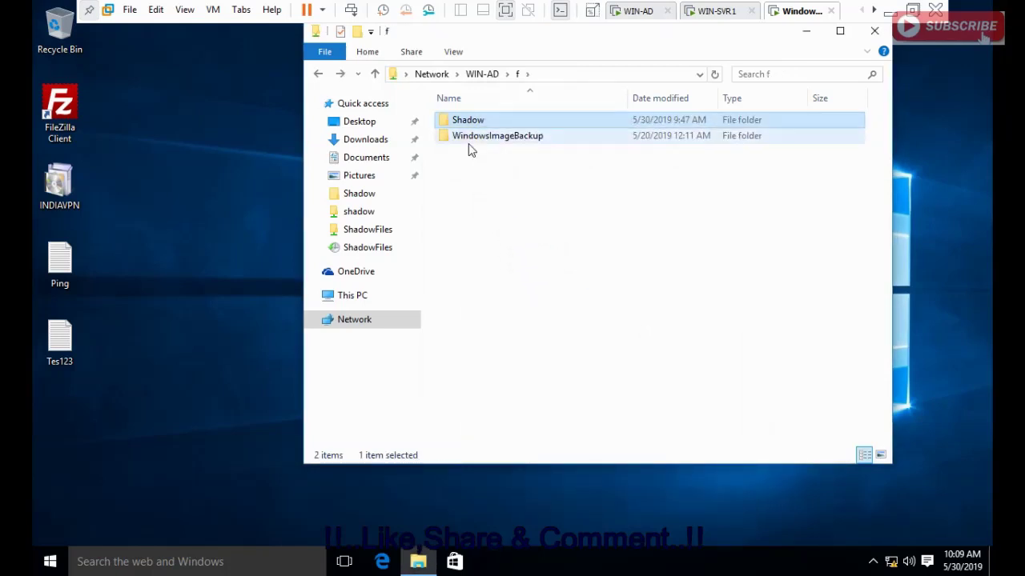
{"action": "left_click", "coordinate": [469, 143]}
{"action": "right_click", "coordinate": [471, 150]}
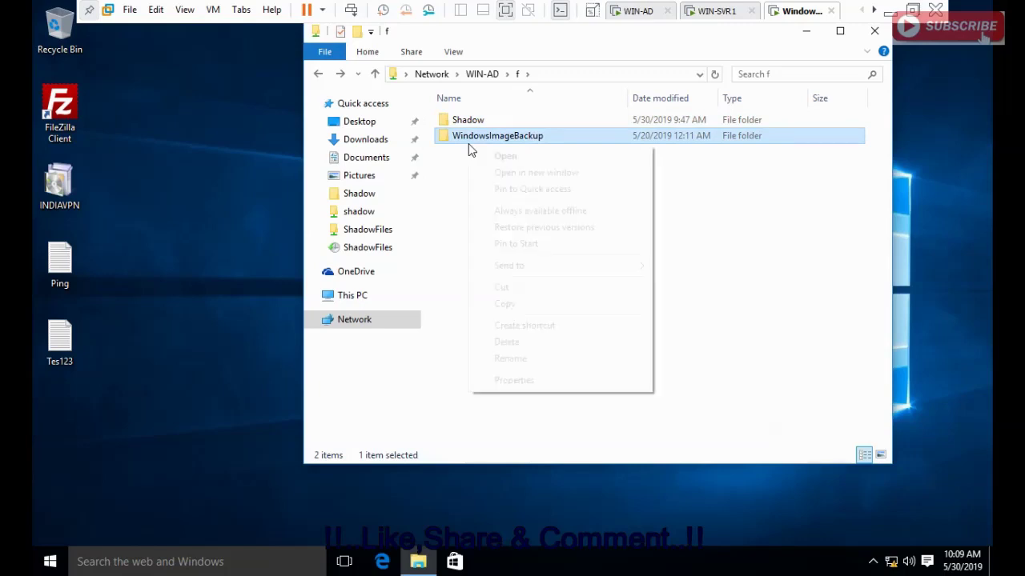
{"action": "left_click", "coordinate": [549, 382]}
{"action": "left_click", "coordinate": [590, 179]}
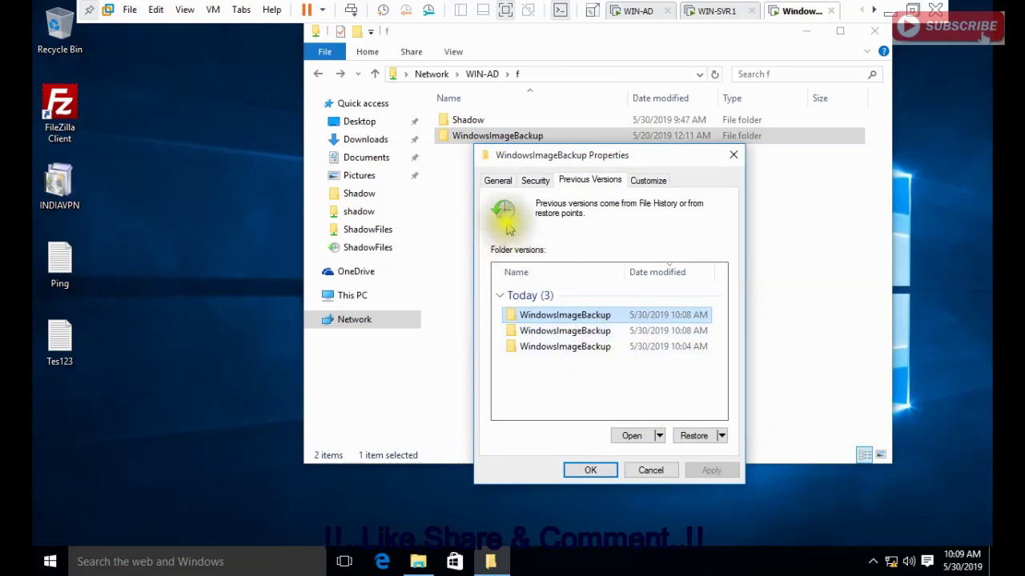
{"action": "left_click", "coordinate": [651, 471]}
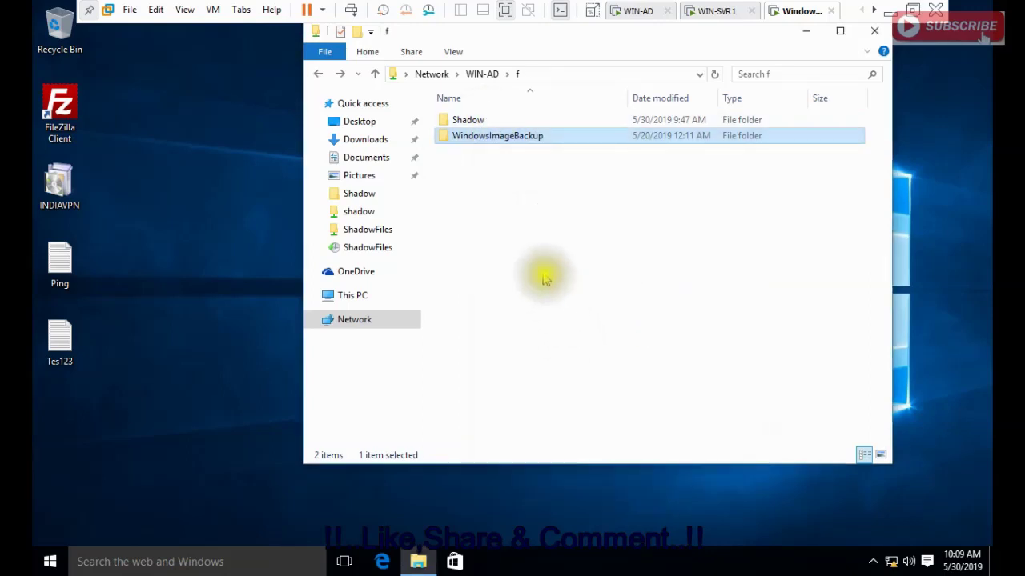
Step: Reopen the Shadow folder and display the previous versions of ShadowTest in its properties
{"action": "double_click", "coordinate": [441, 121]}
{"action": "left_click", "coordinate": [449, 120]}
{"action": "right_click", "coordinate": [448, 118]}
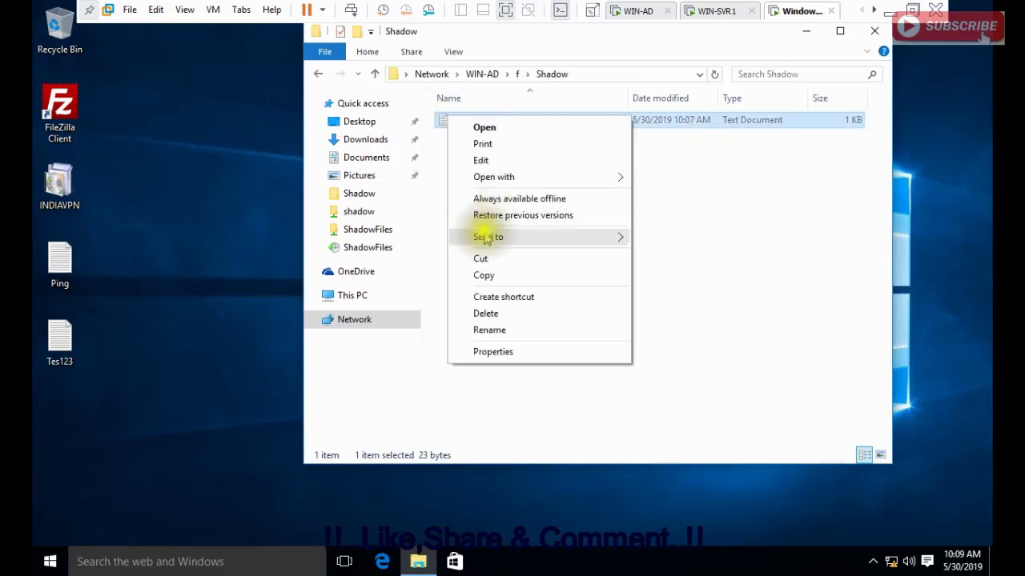
{"action": "left_click", "coordinate": [487, 352]}
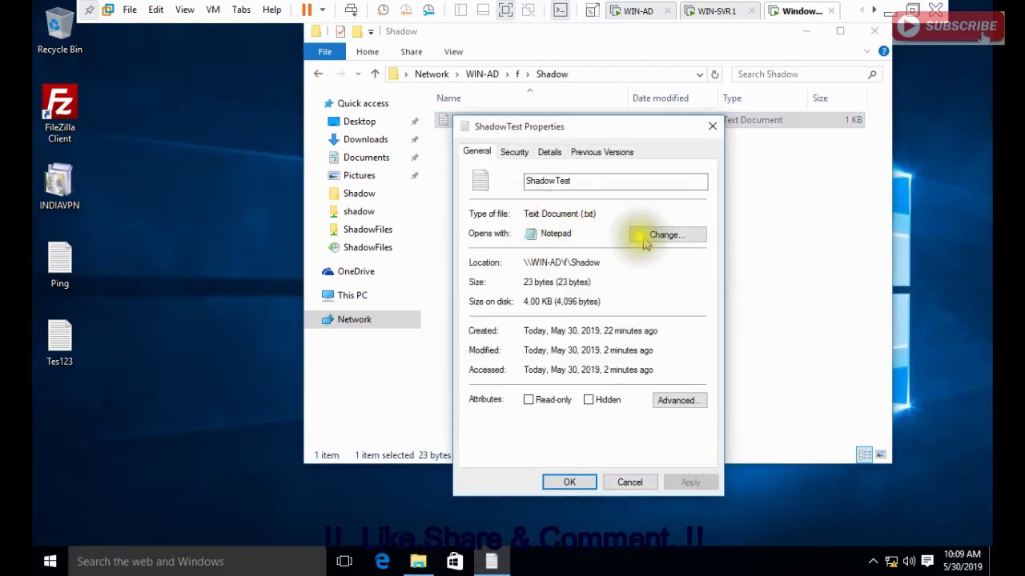
{"action": "left_click", "coordinate": [597, 153]}
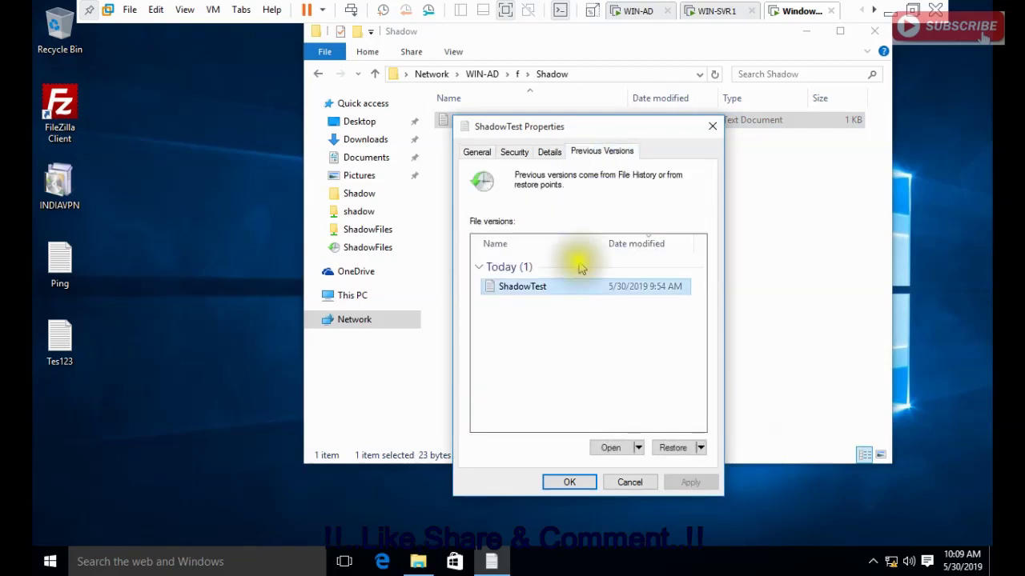
Step: Refresh ShadowTest's list of previous versions twice and close its properties
{"action": "right_click", "coordinate": [566, 359]}
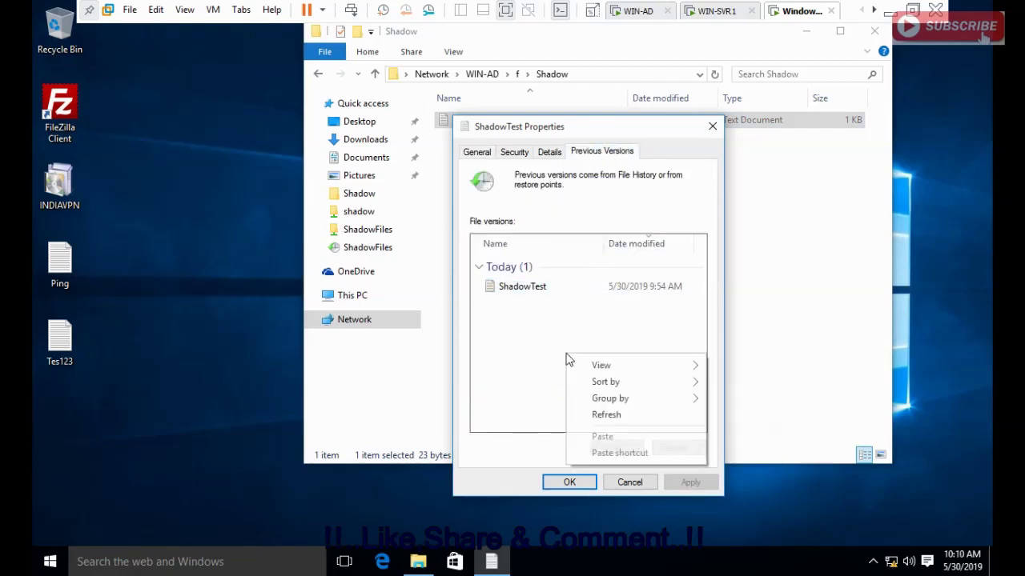
{"action": "left_click", "coordinate": [627, 415]}
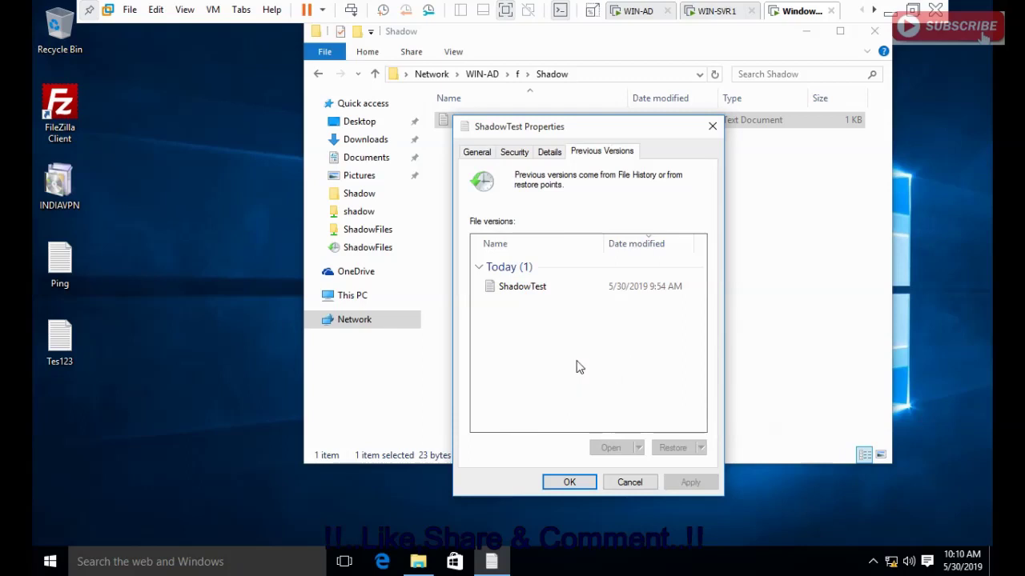
{"action": "right_click", "coordinate": [582, 362]}
{"action": "left_click", "coordinate": [627, 420]}
{"action": "left_click", "coordinate": [821, 318]}
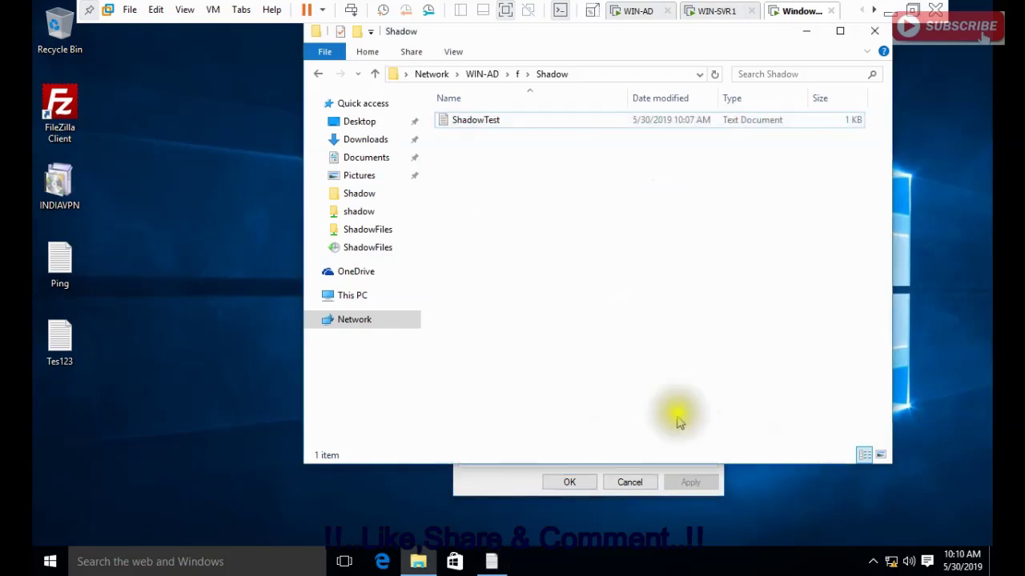
{"action": "left_click", "coordinate": [521, 480]}
{"action": "left_click", "coordinate": [646, 483]}
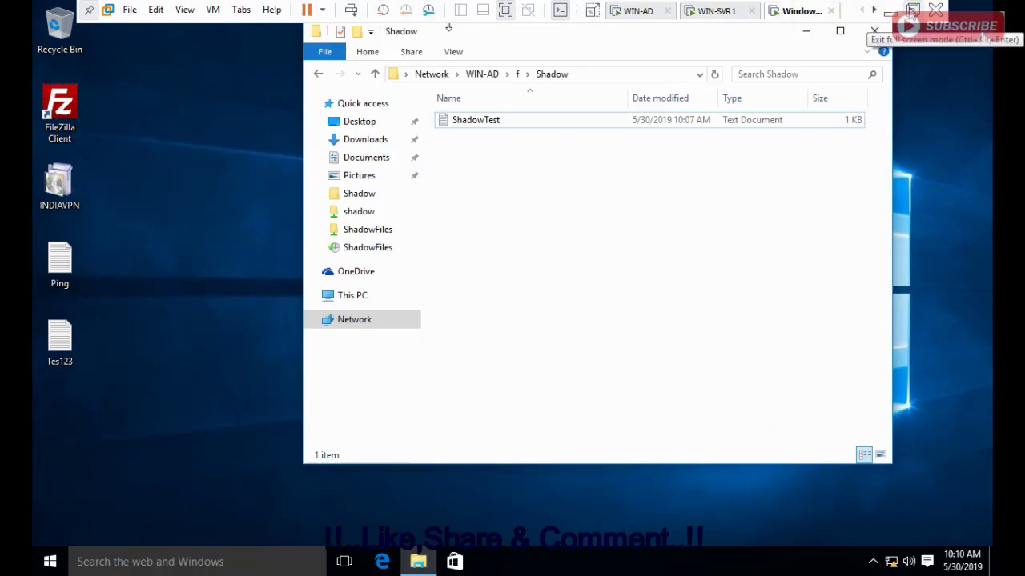
{"action": "left_click", "coordinate": [912, 10]}
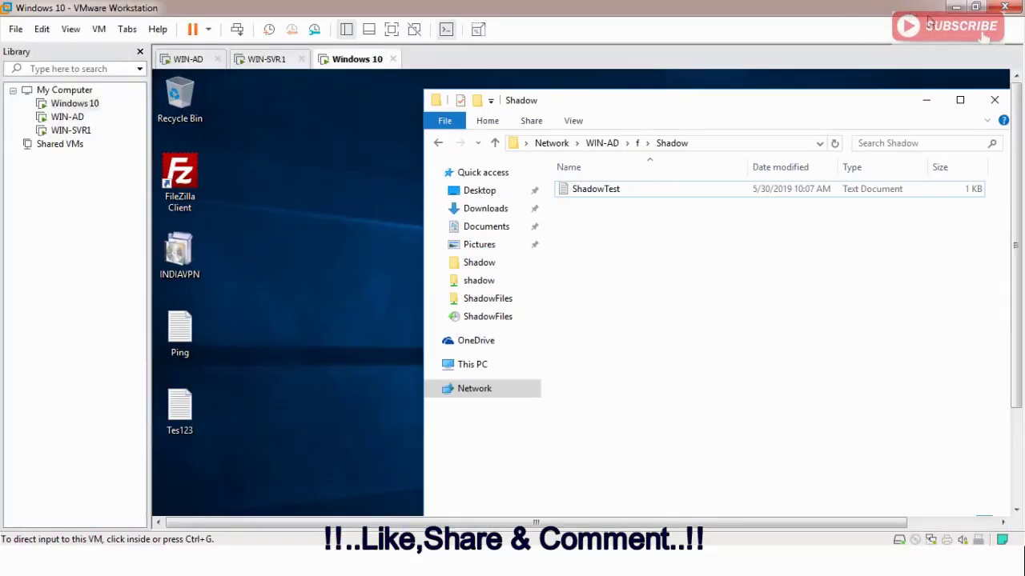
{"action": "left_click", "coordinate": [978, 6]}
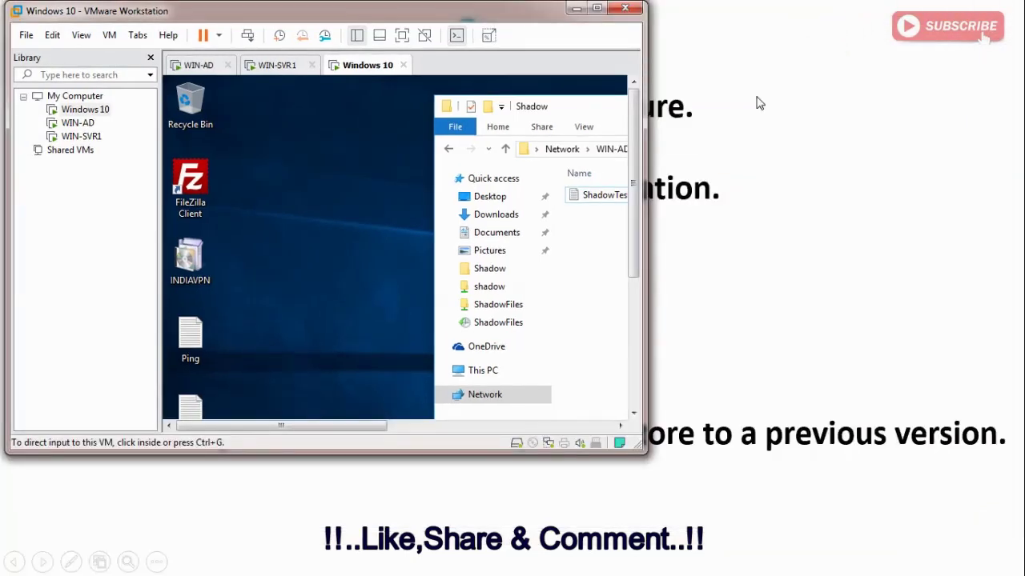
{"action": "key", "text": "super"}
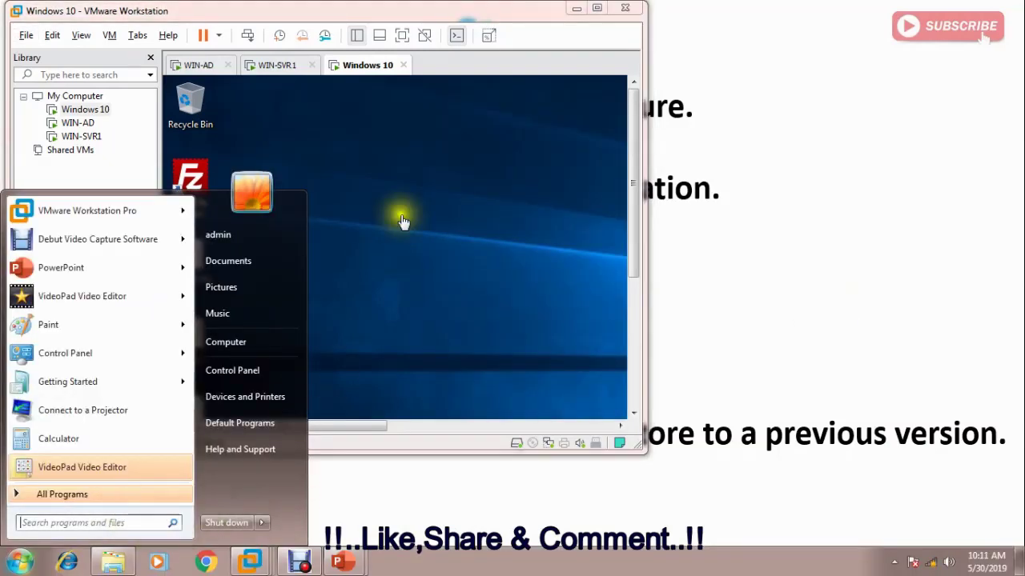
{"action": "left_click", "coordinate": [596, 8]}
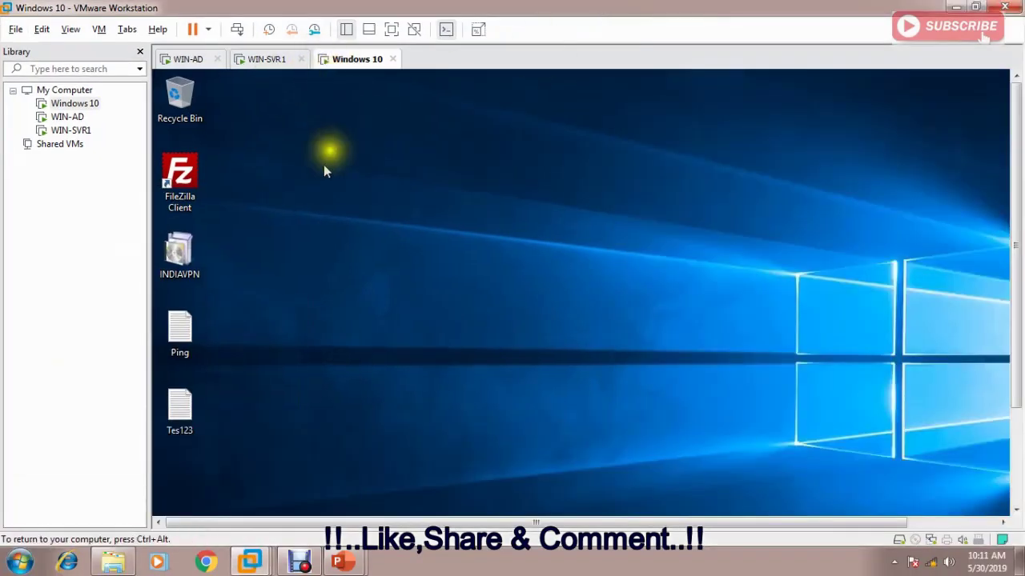
{"action": "left_click", "coordinate": [392, 29]}
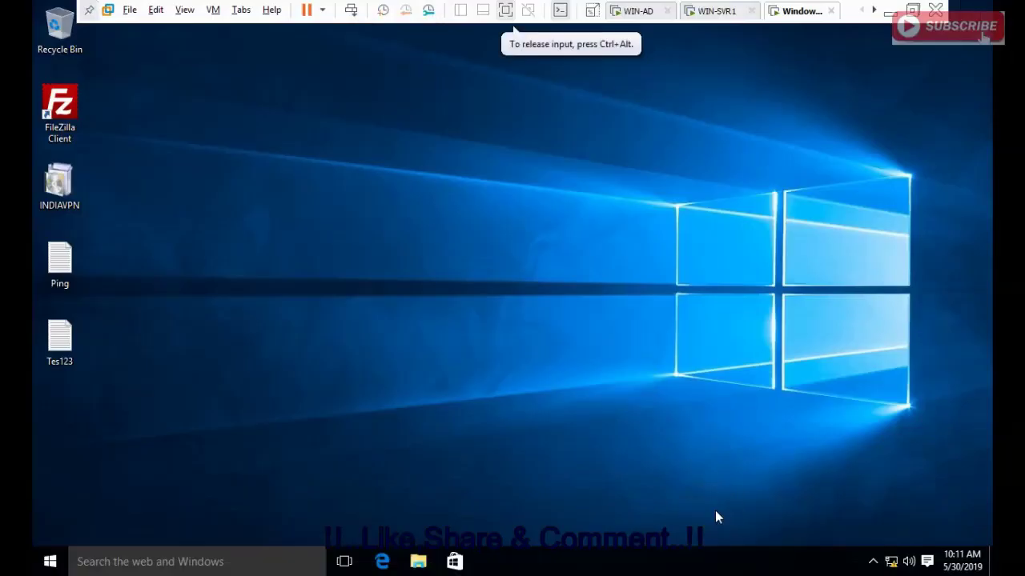
Step: Open share f on 192.168.0.254, inspect the previous versions of WindowsImageBackup, and dismiss its properties
{"action": "key", "text": "super+r"}
{"action": "key", "text": "Return"}
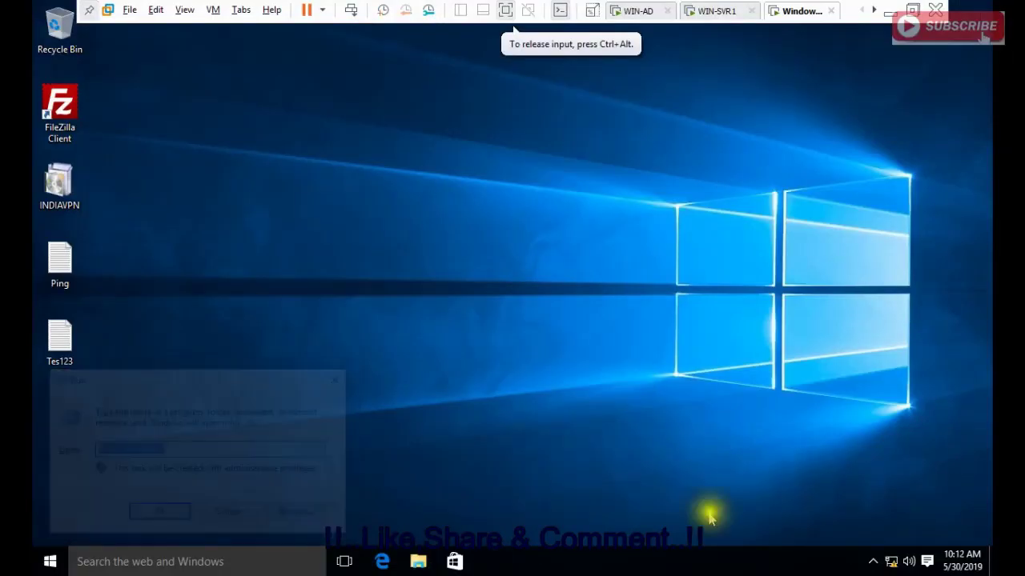
{"action": "left_click", "coordinate": [560, 122]}
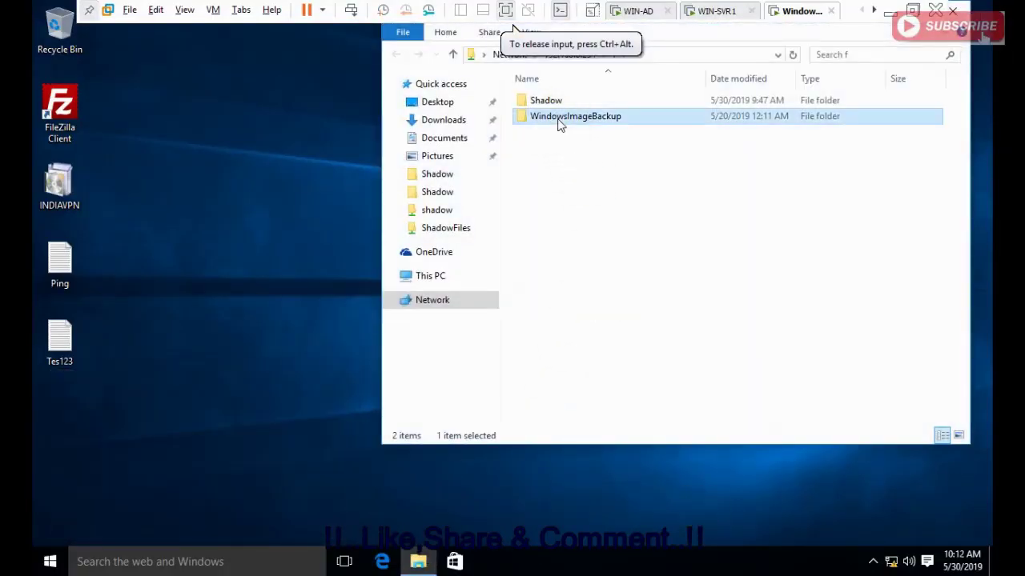
{"action": "right_click", "coordinate": [561, 121]}
{"action": "left_click", "coordinate": [608, 355]}
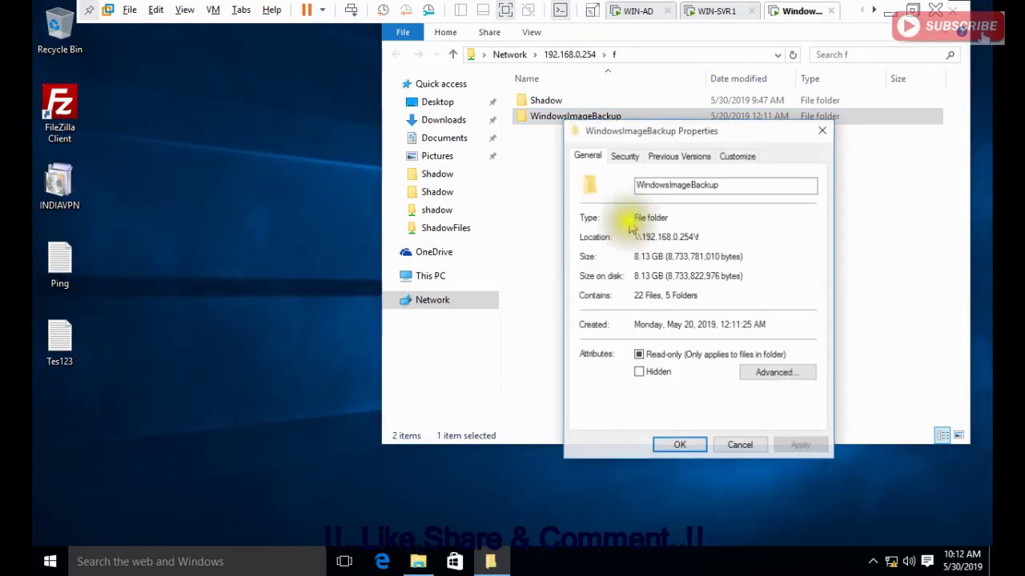
{"action": "left_click", "coordinate": [679, 156]}
{"action": "left_click", "coordinate": [643, 290]}
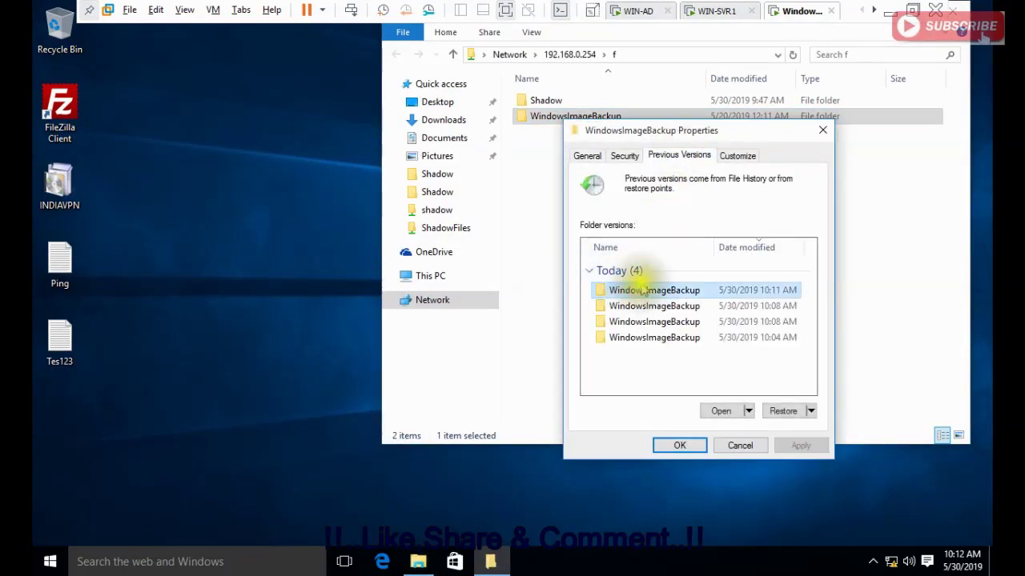
{"action": "left_click", "coordinate": [730, 450]}
Step: Inspect the previous versions of the Shadow folder in share f and dismiss its properties
{"action": "left_click", "coordinate": [542, 106]}
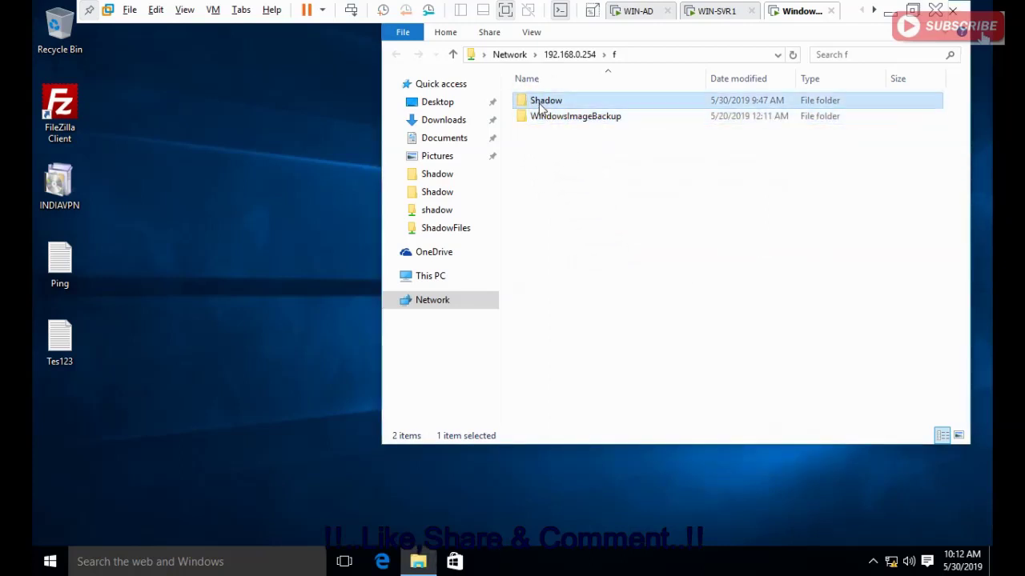
{"action": "right_click", "coordinate": [541, 107]}
{"action": "left_click", "coordinate": [613, 339]}
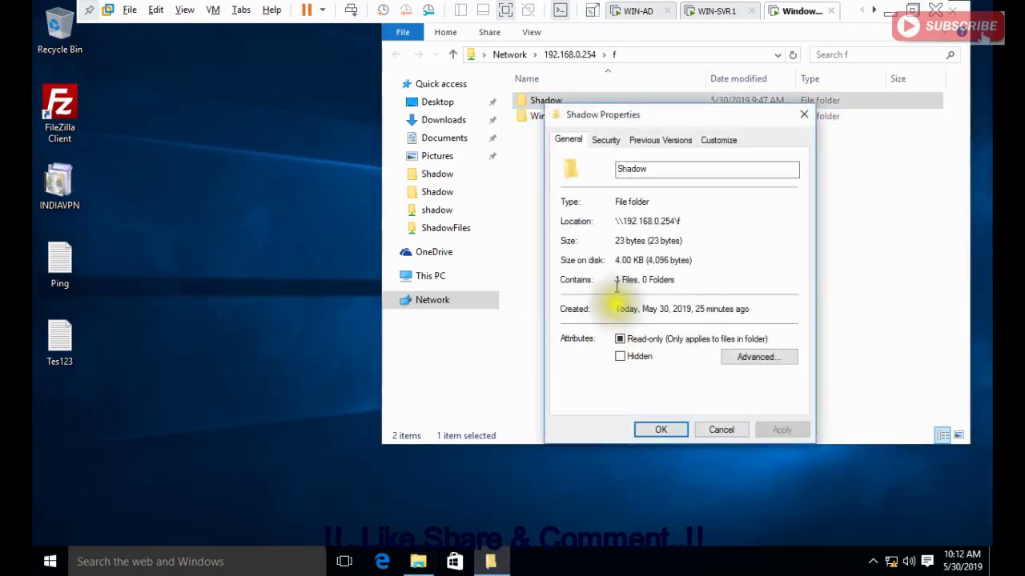
{"action": "left_click", "coordinate": [658, 139]}
{"action": "left_click", "coordinate": [606, 276]}
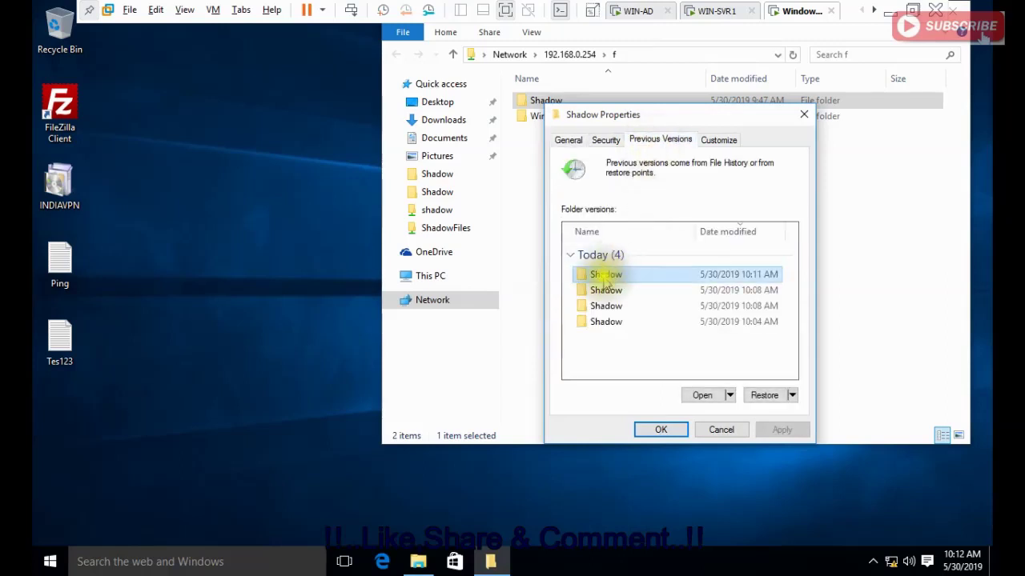
{"action": "left_click", "coordinate": [720, 430]}
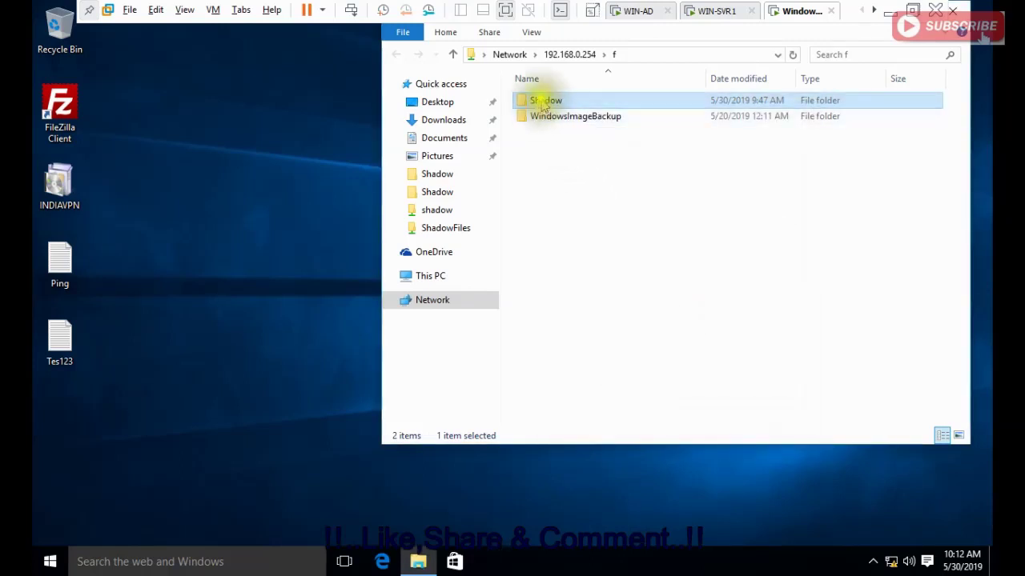
Step: Open the Shadow folder in share f and display the previous versions of ShadowTest in its properties
{"action": "double_click", "coordinate": [543, 105]}
{"action": "right_click", "coordinate": [547, 113]}
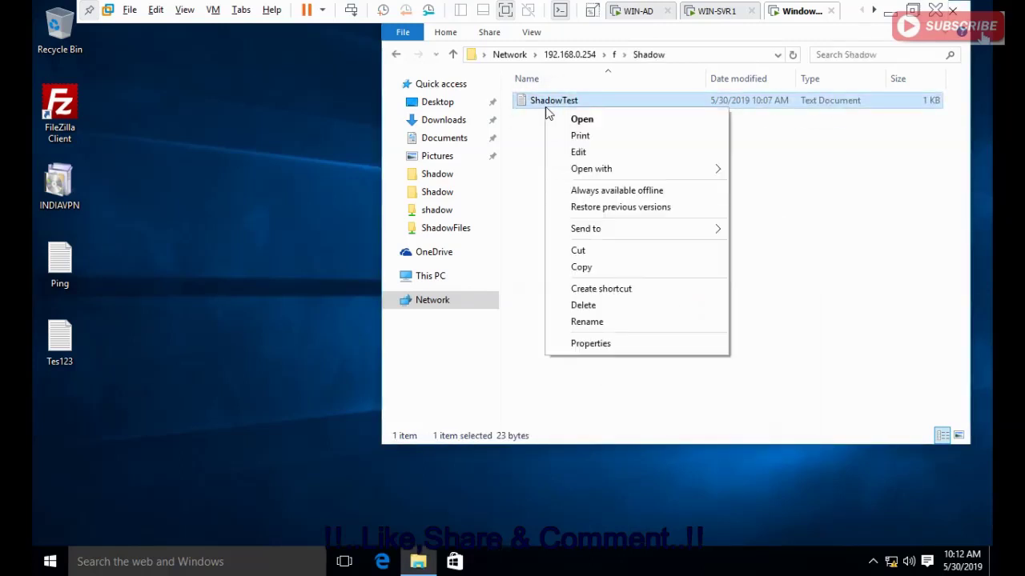
{"action": "left_click", "coordinate": [592, 345]}
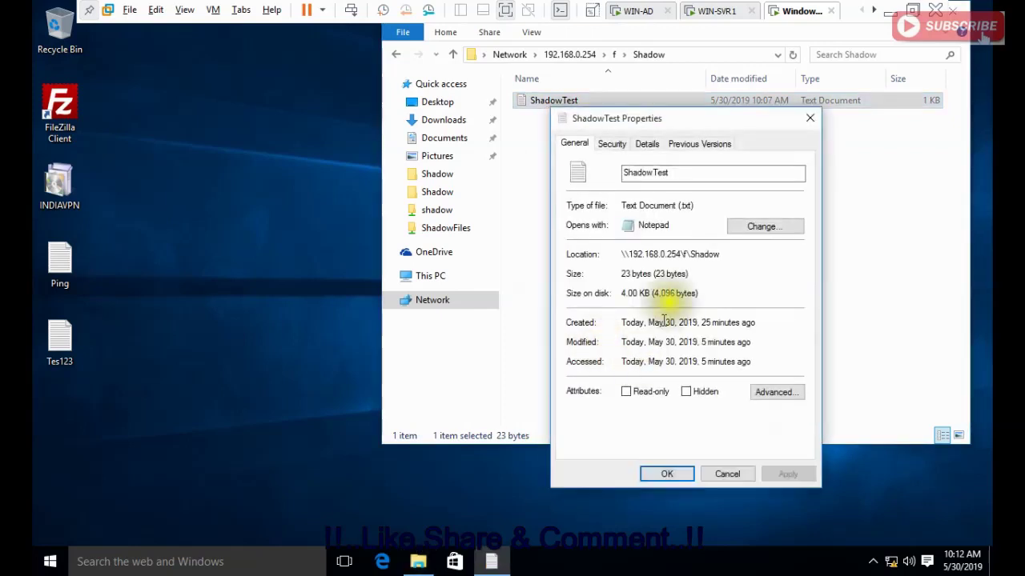
{"action": "left_click", "coordinate": [682, 144]}
{"action": "left_click", "coordinate": [615, 282]}
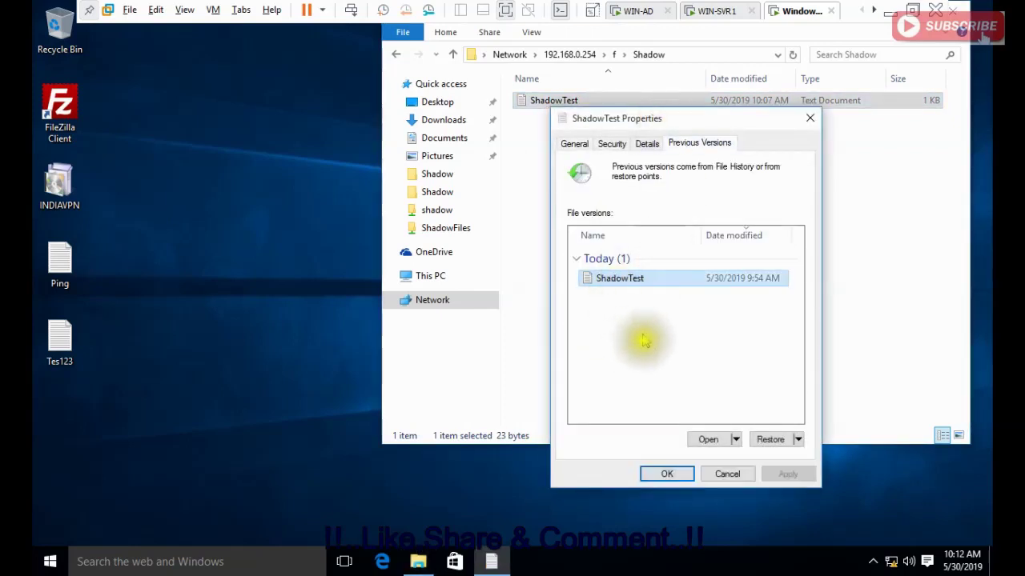
Step: View the 9:54 AM version of ShadowTest, dismiss the properties, and view the current file for comparison before closing it
{"action": "double_click", "coordinate": [607, 282]}
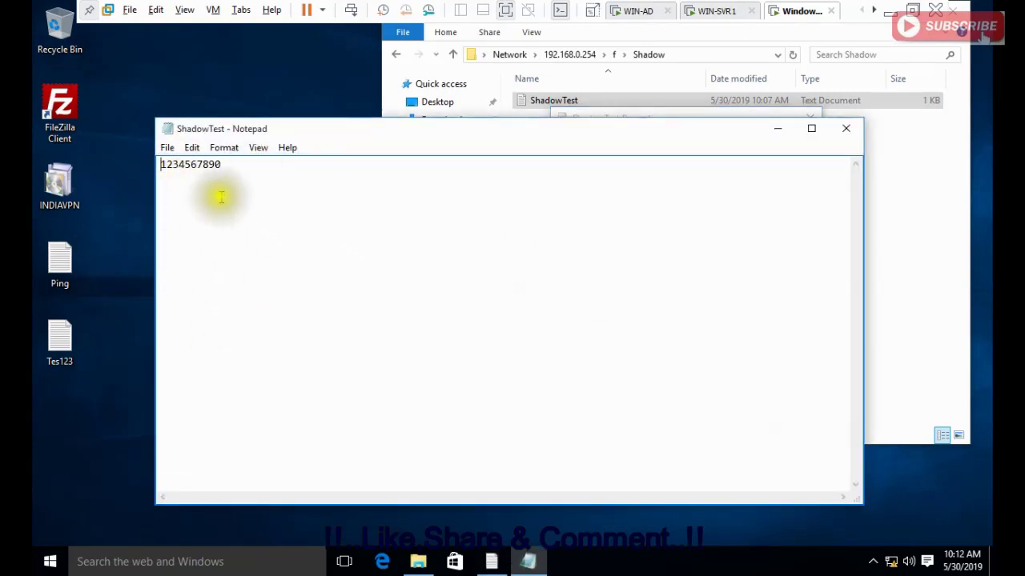
{"action": "left_click", "coordinate": [846, 128]}
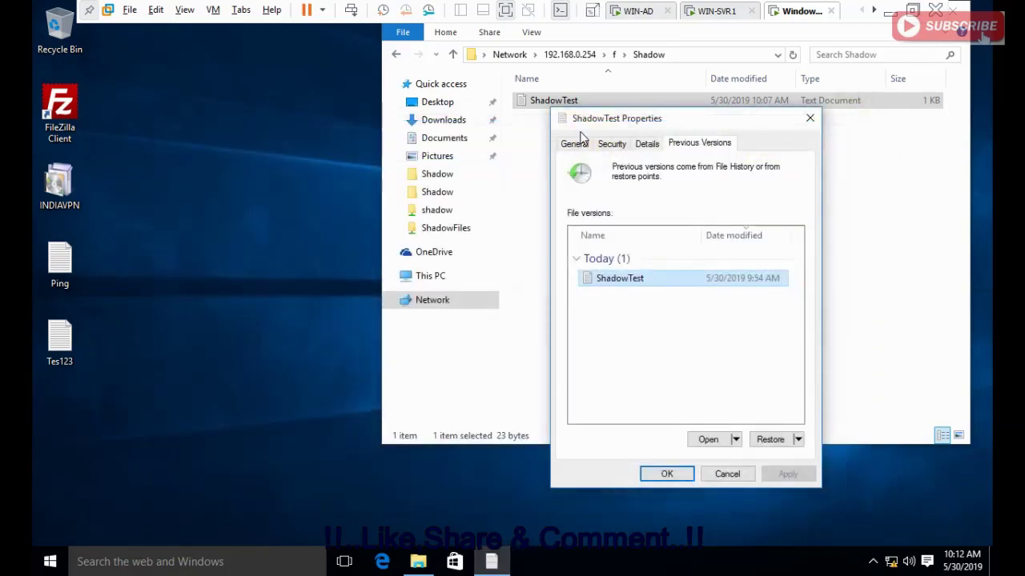
{"action": "left_click", "coordinate": [727, 474]}
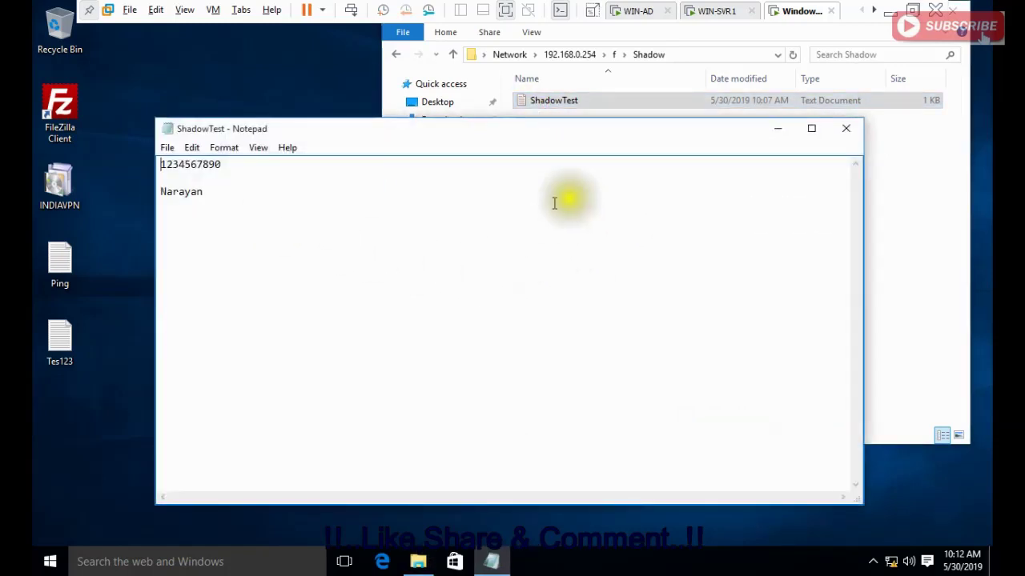
{"action": "left_click", "coordinate": [845, 128]}
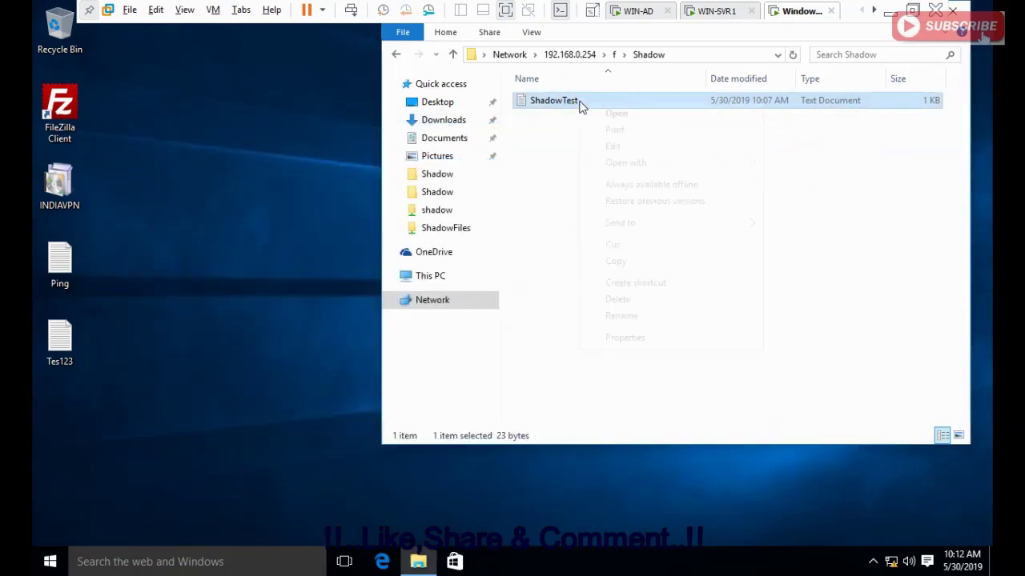
Step: Check ShadowTest's list of previous versions again and close its properties
{"action": "left_click", "coordinate": [640, 338]}
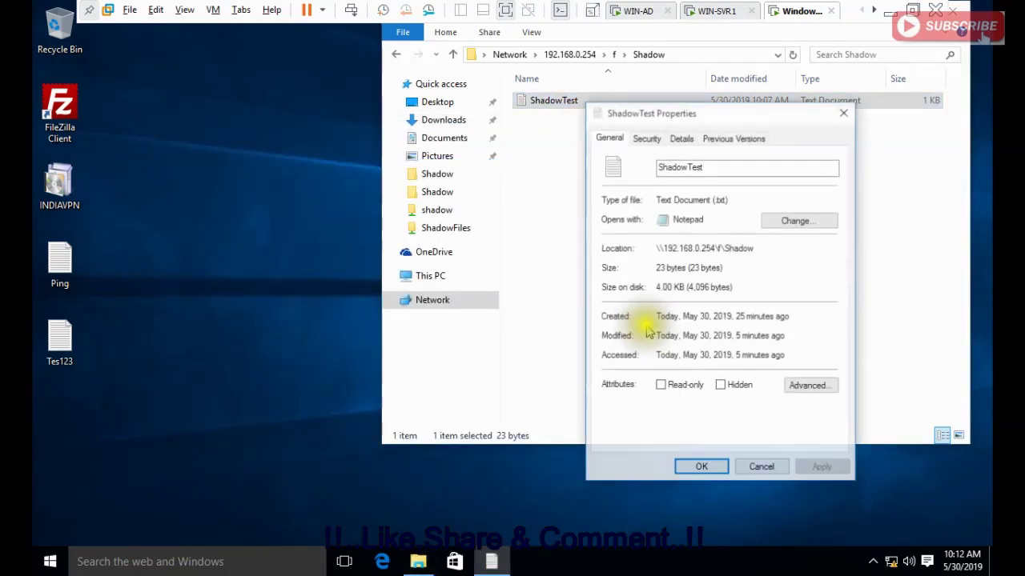
{"action": "left_click", "coordinate": [716, 142]}
{"action": "left_click", "coordinate": [658, 277]}
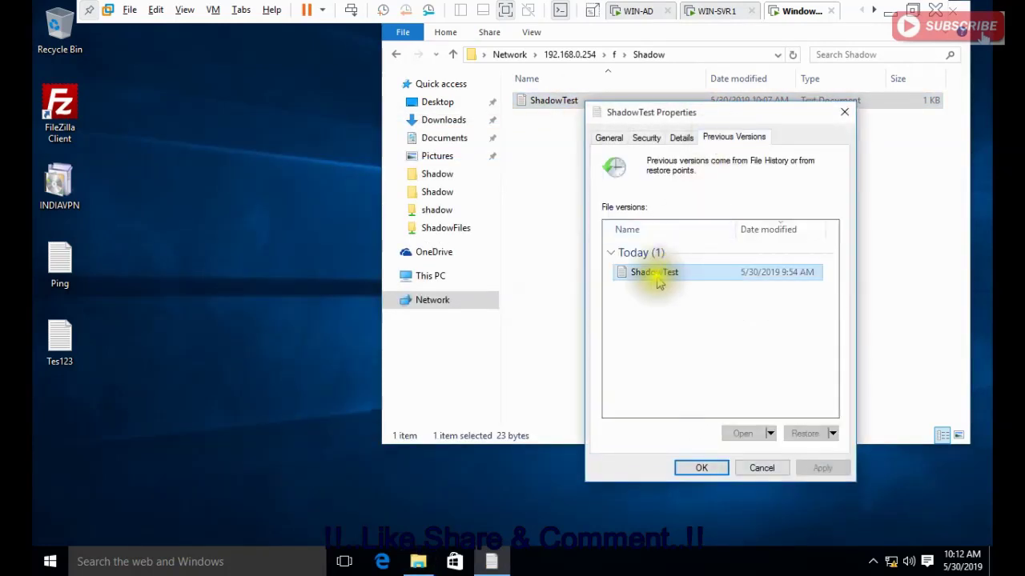
{"action": "left_click", "coordinate": [701, 469]}
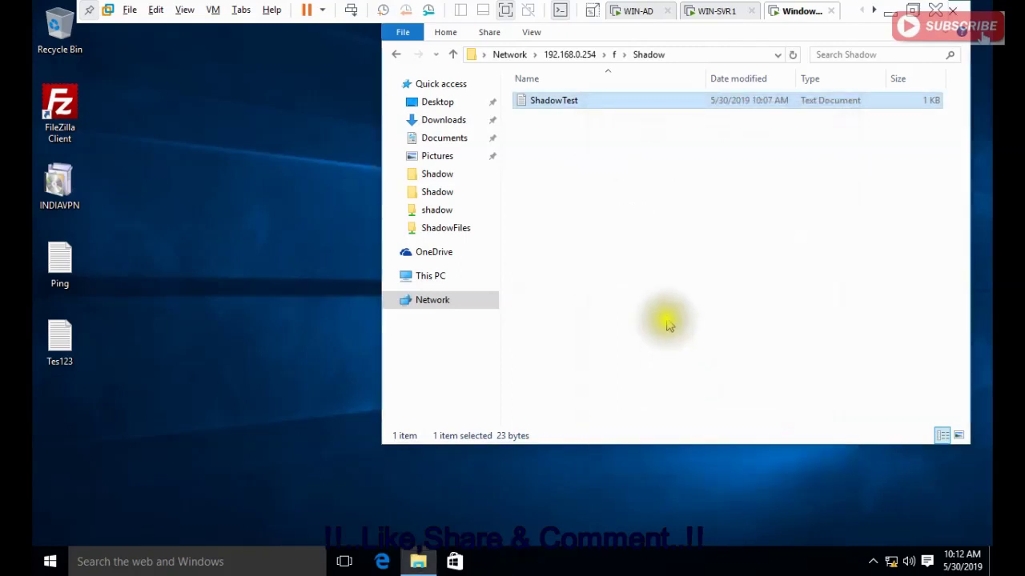
Step: Reopen the 9:54 AM previous version of ShadowTest for viewing, close it with the properties, and refresh the Shadow folder
{"action": "right_click", "coordinate": [539, 104]}
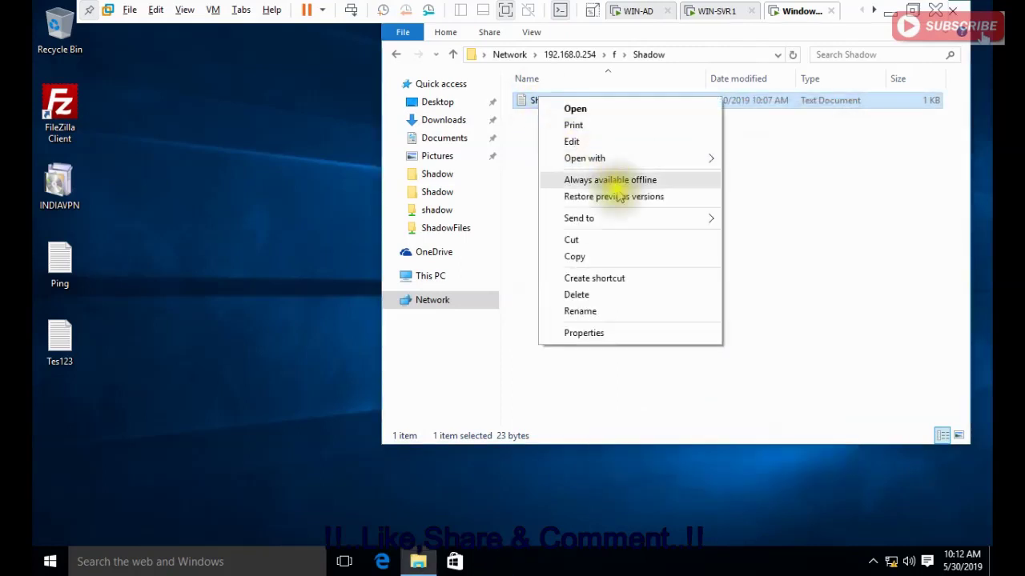
{"action": "left_click", "coordinate": [594, 334]}
{"action": "left_click", "coordinate": [692, 132]}
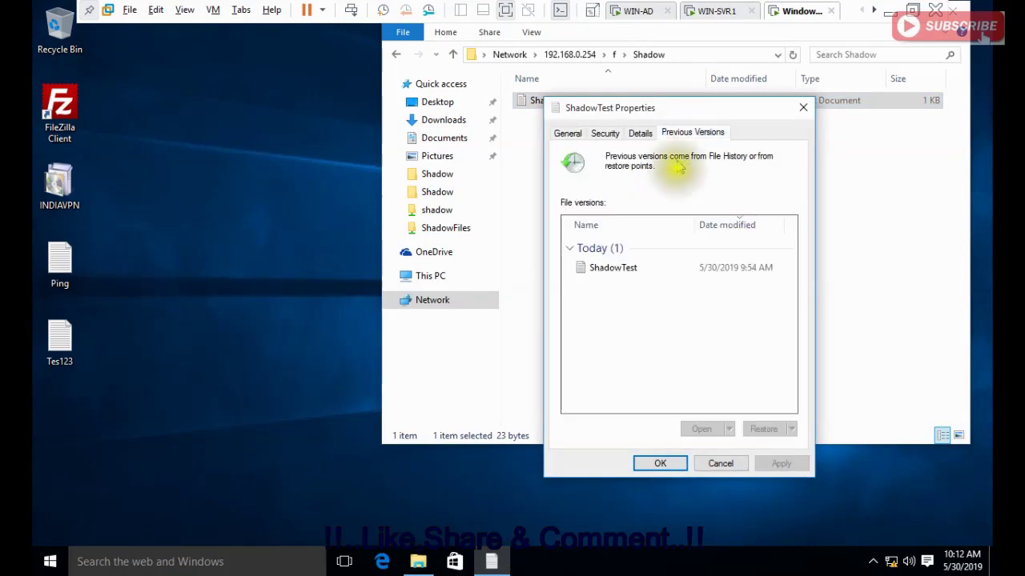
{"action": "left_click", "coordinate": [616, 269]}
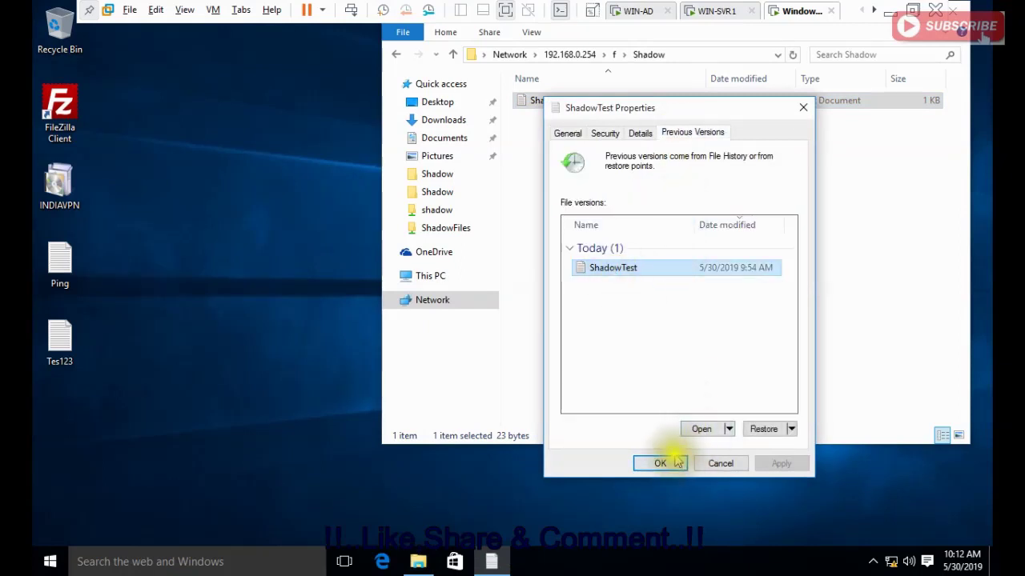
{"action": "left_click", "coordinate": [699, 428]}
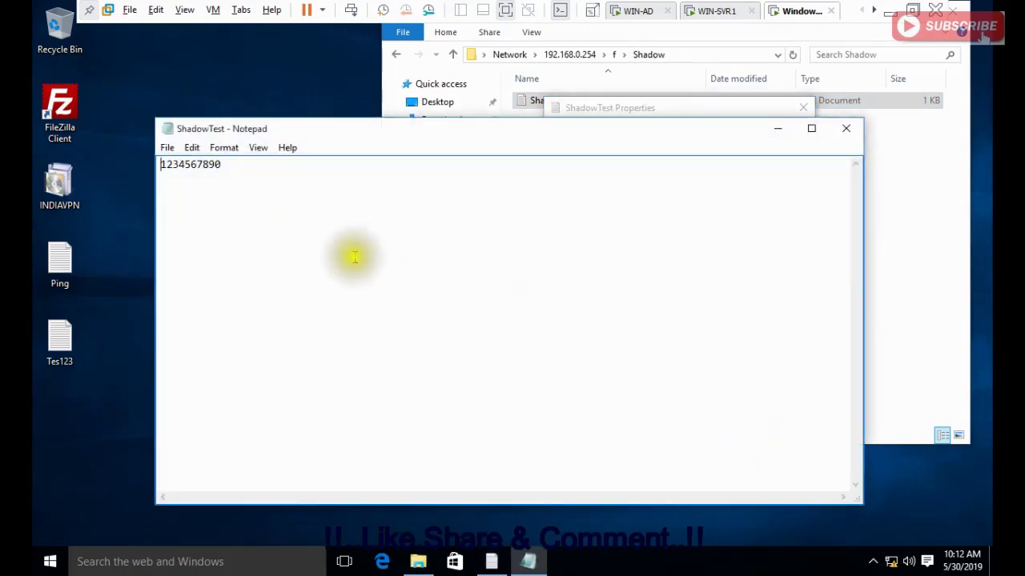
{"action": "left_click", "coordinate": [845, 128]}
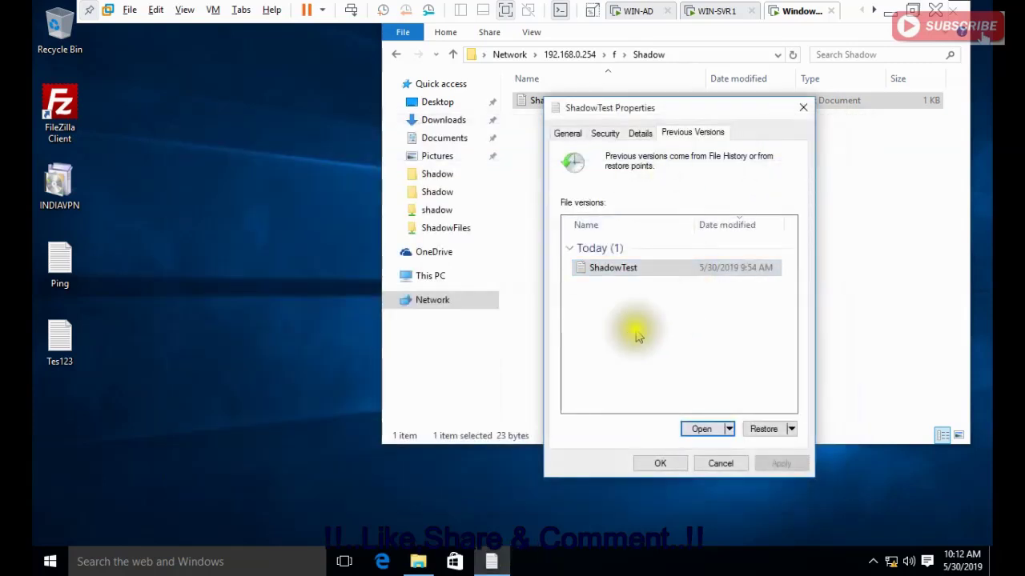
{"action": "left_click", "coordinate": [720, 464]}
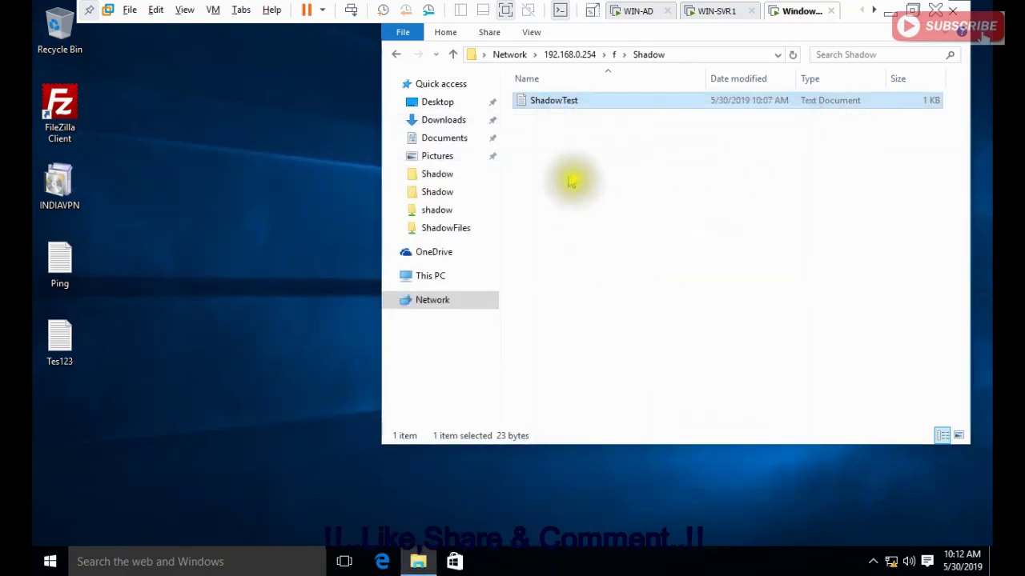
{"action": "right_click", "coordinate": [619, 258]}
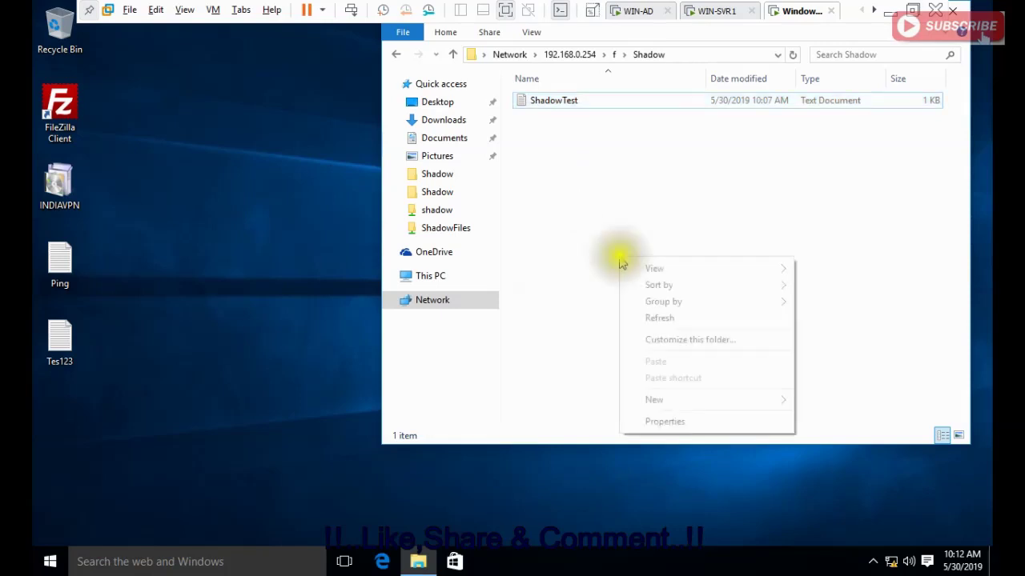
{"action": "left_click", "coordinate": [661, 323]}
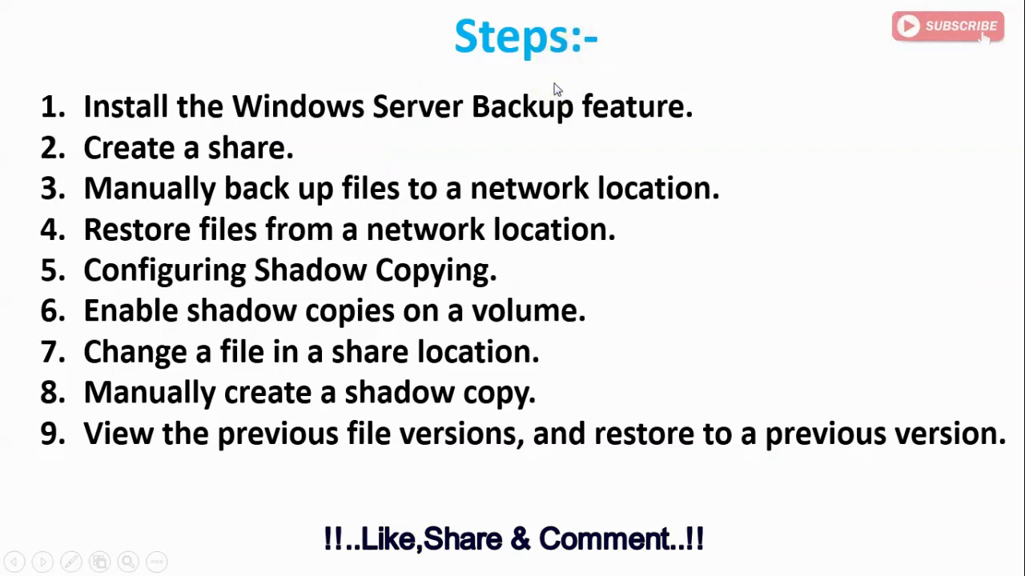
Step: Switch to the Windows 10 machine in VMware Workstation, show it full screen, and open \\192.168.0.254\f
{"action": "key", "text": "super"}
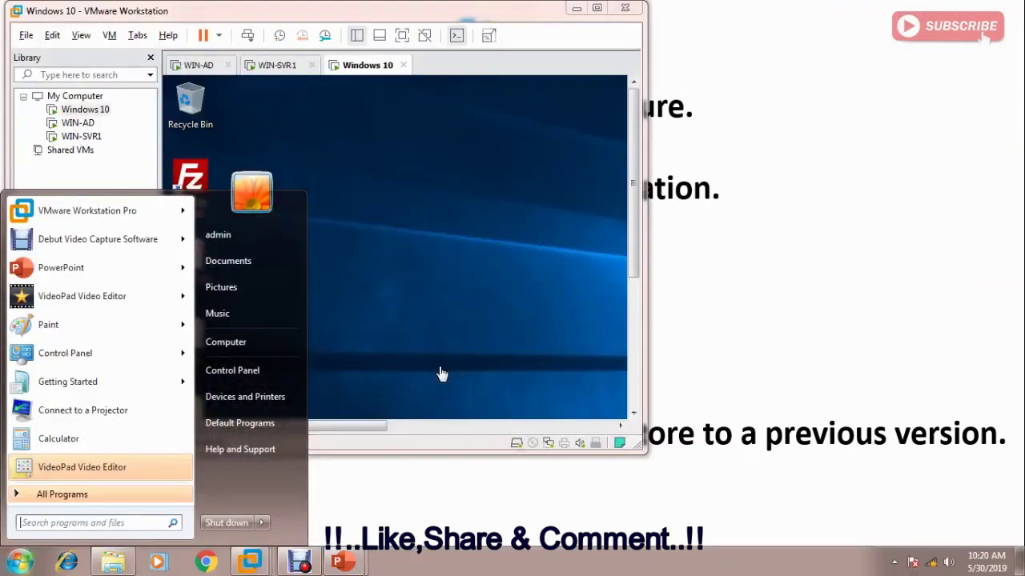
{"action": "left_click", "coordinate": [596, 8]}
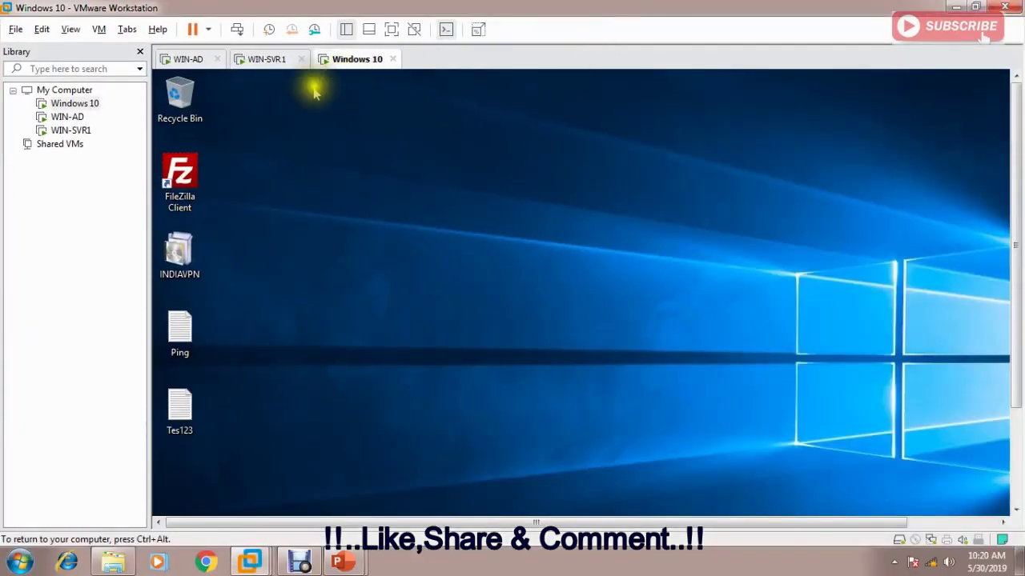
{"action": "key", "text": "ctrl+alt+Return"}
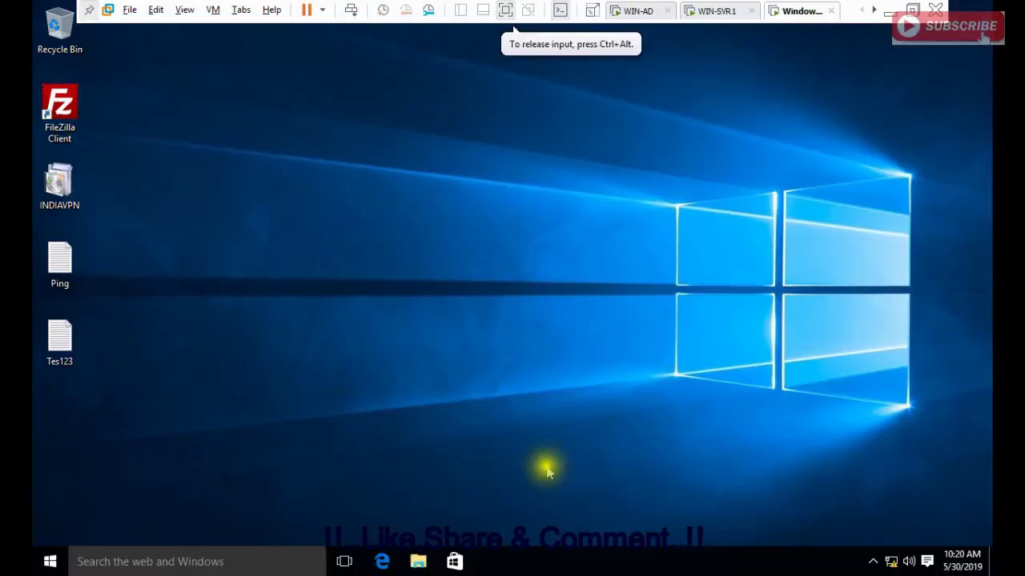
{"action": "key", "text": "super+r"}
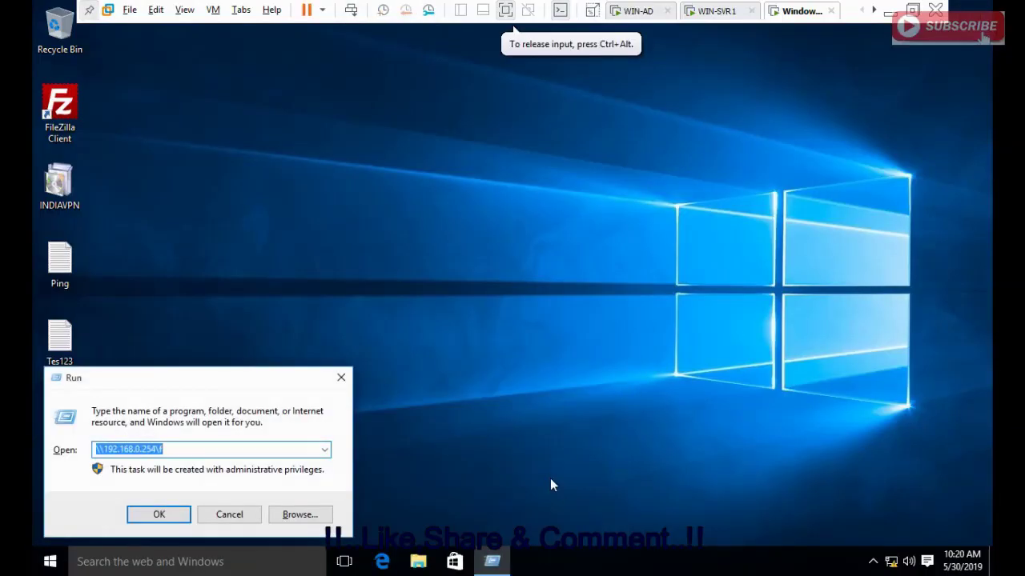
{"action": "key", "text": "Return"}
Step: Display the previous versions of the Shadow folder in its properties and select the 10:19 AM version
{"action": "left_click", "coordinate": [481, 144]}
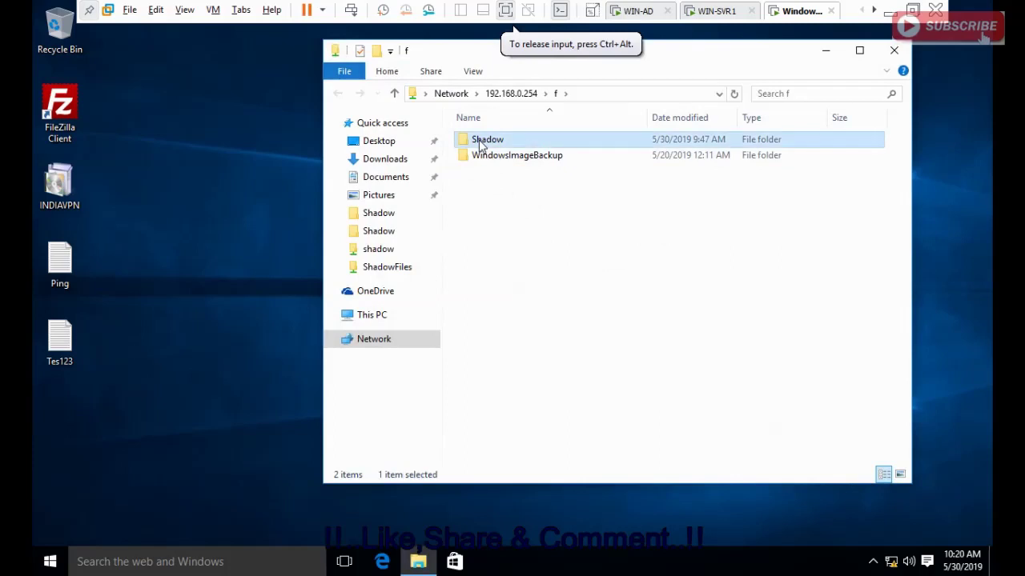
{"action": "right_click", "coordinate": [482, 144]}
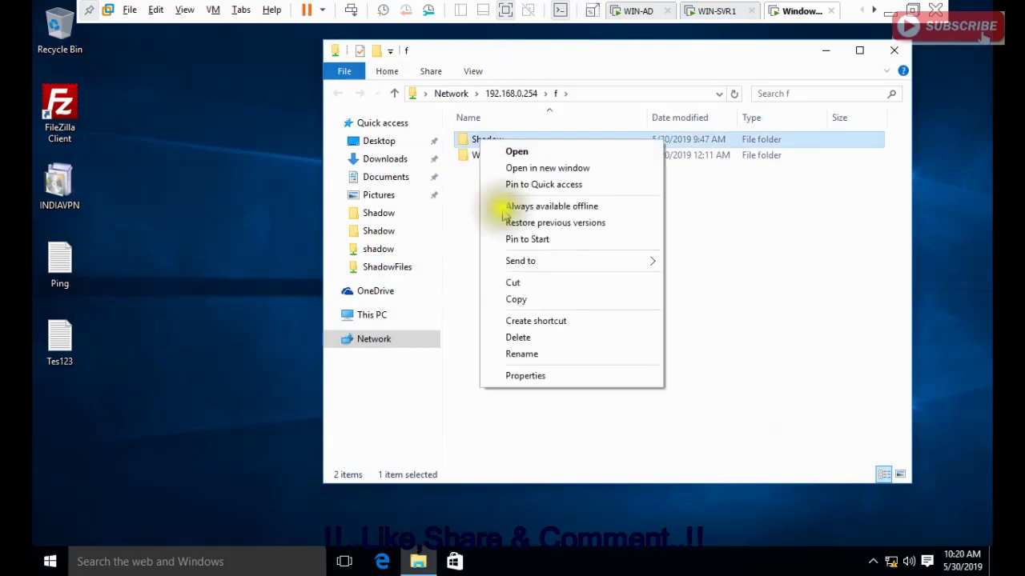
{"action": "left_click", "coordinate": [549, 382]}
{"action": "left_click", "coordinate": [596, 176]}
{"action": "left_click", "coordinate": [582, 310]}
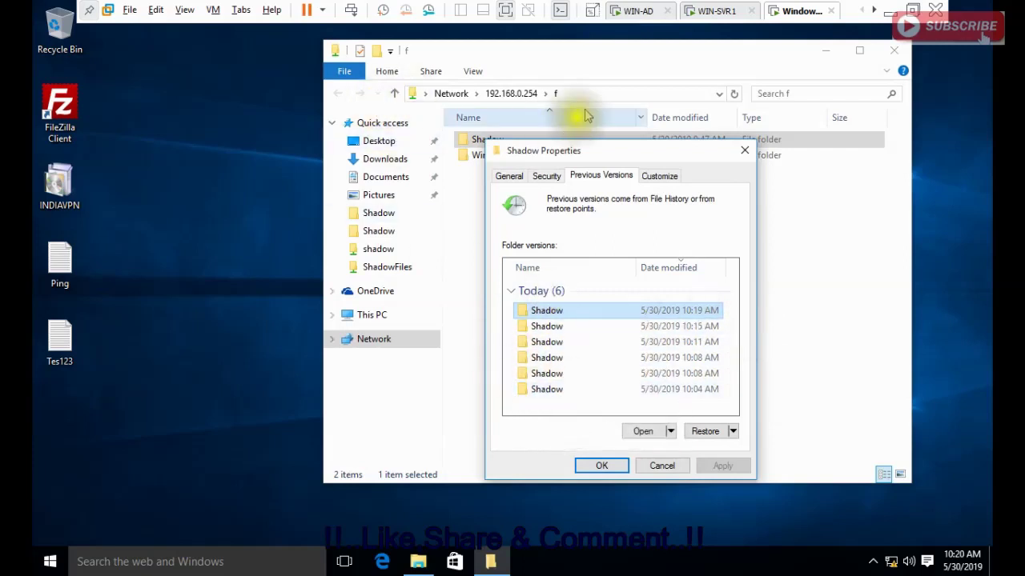
Step: Look at Shared Folders in Computer Management on WIN-AD and return to the Windows 10 machine
{"action": "left_click", "coordinate": [628, 12]}
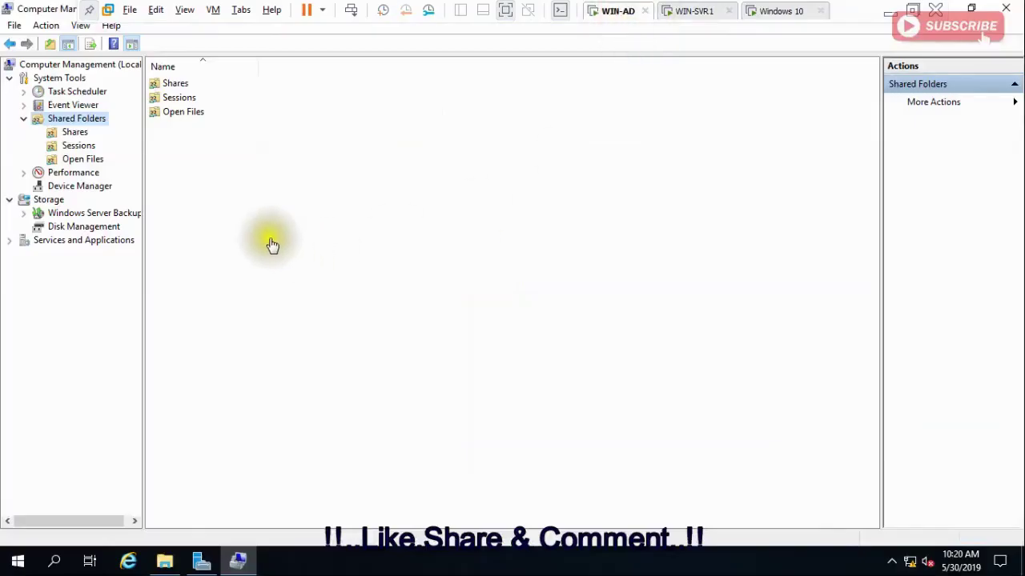
{"action": "left_click", "coordinate": [76, 133]}
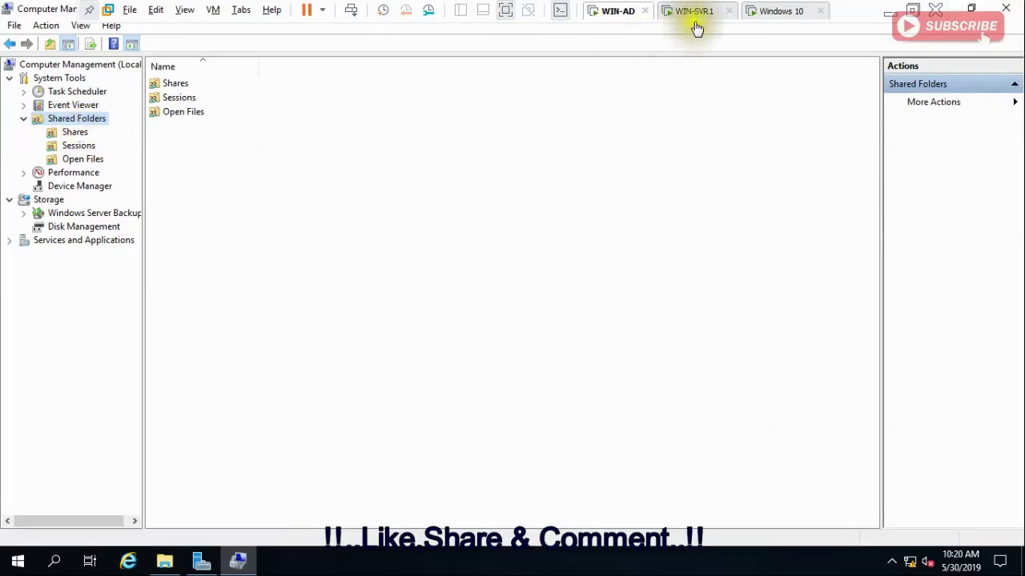
{"action": "left_click", "coordinate": [766, 14]}
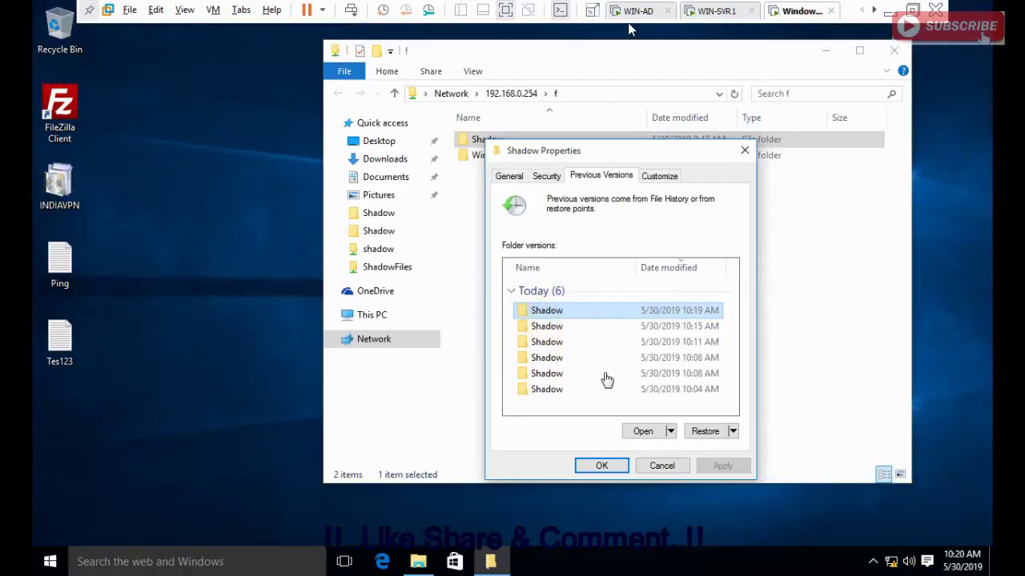
Step: Open the 10:04 AM version of the Shadow folder, view its ShadowTest file, and close everything including the folder's properties
{"action": "double_click", "coordinate": [666, 390]}
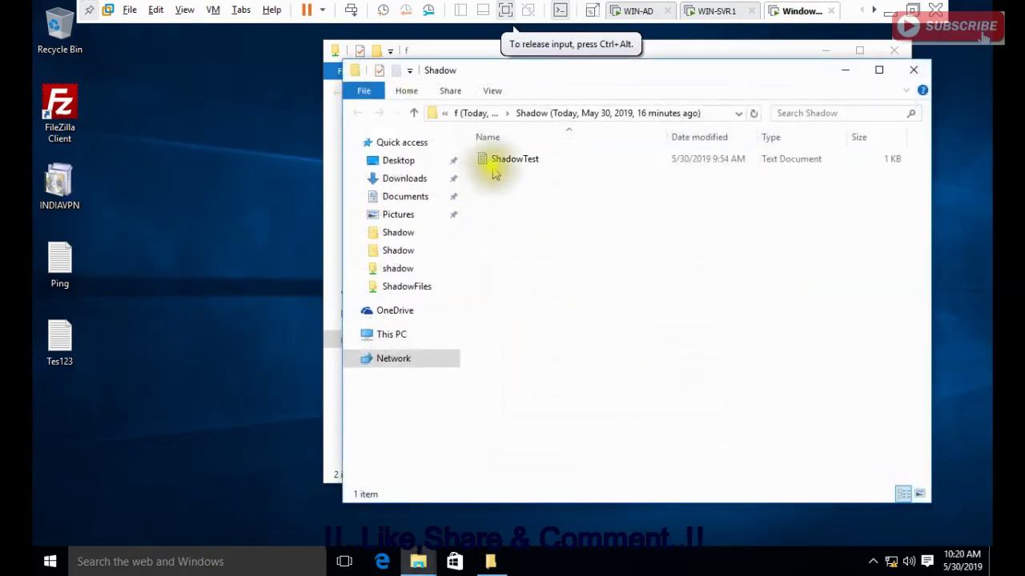
{"action": "double_click", "coordinate": [496, 160]}
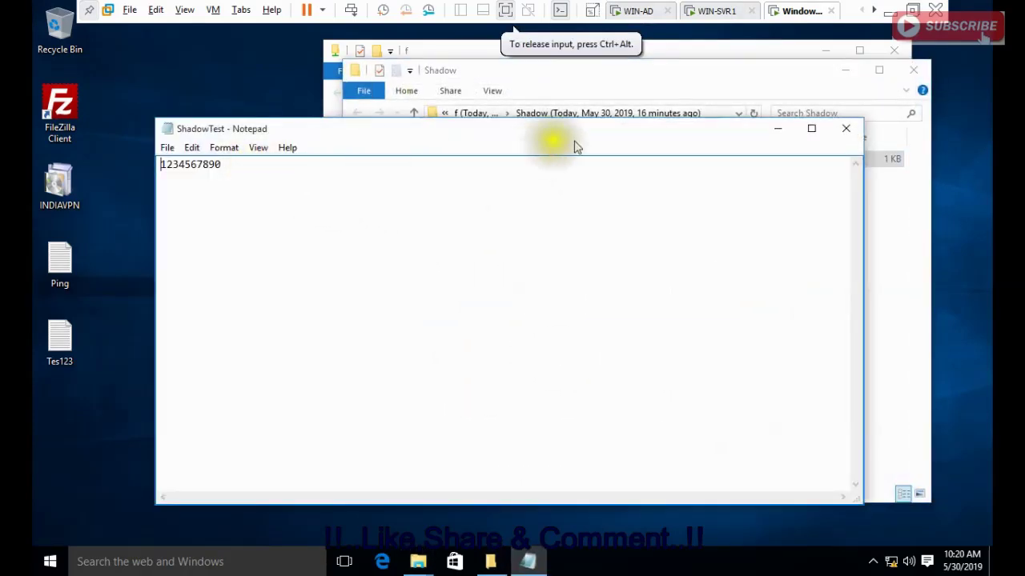
{"action": "left_click", "coordinate": [846, 128]}
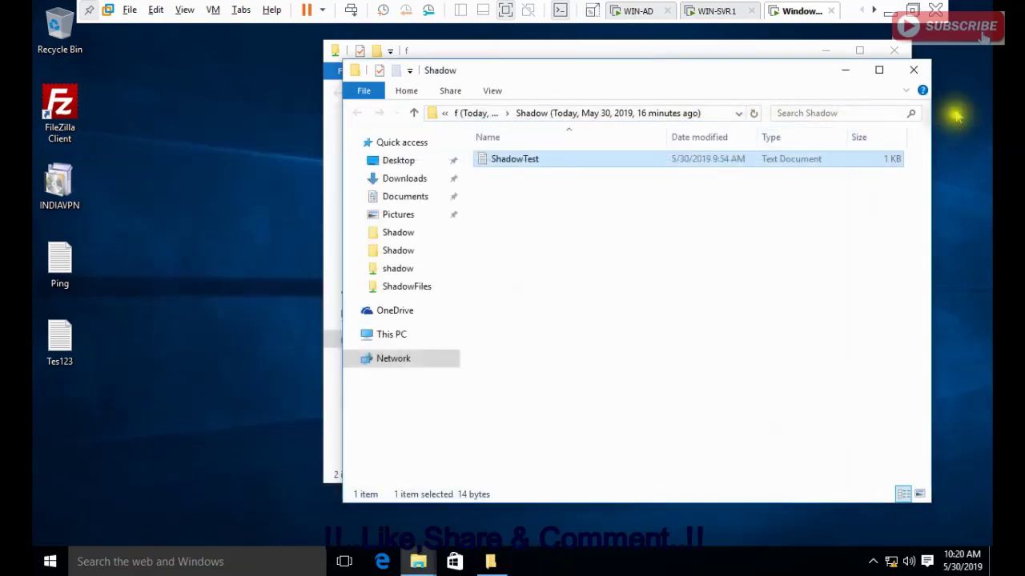
{"action": "left_click", "coordinate": [911, 71]}
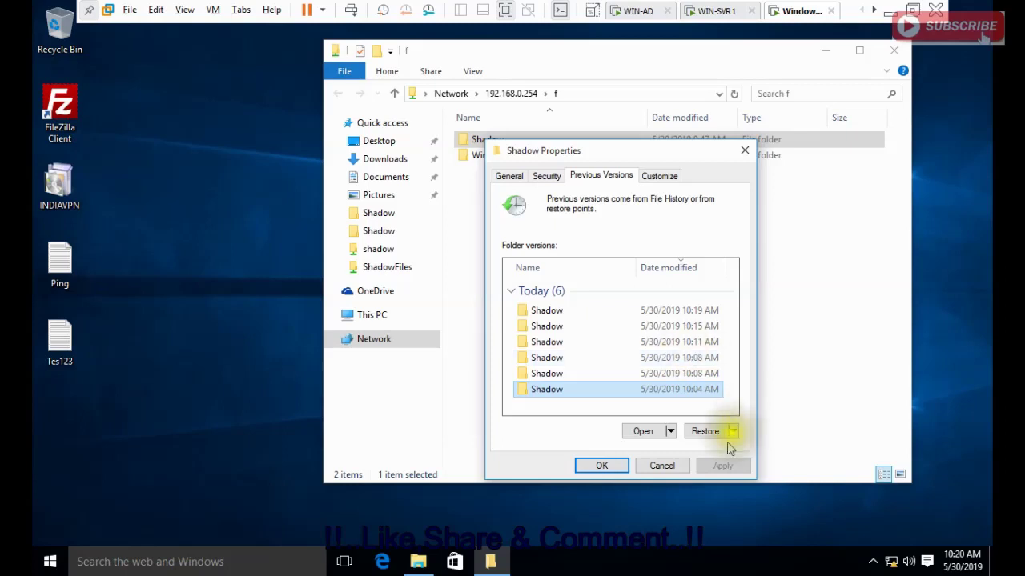
{"action": "left_click", "coordinate": [662, 465]}
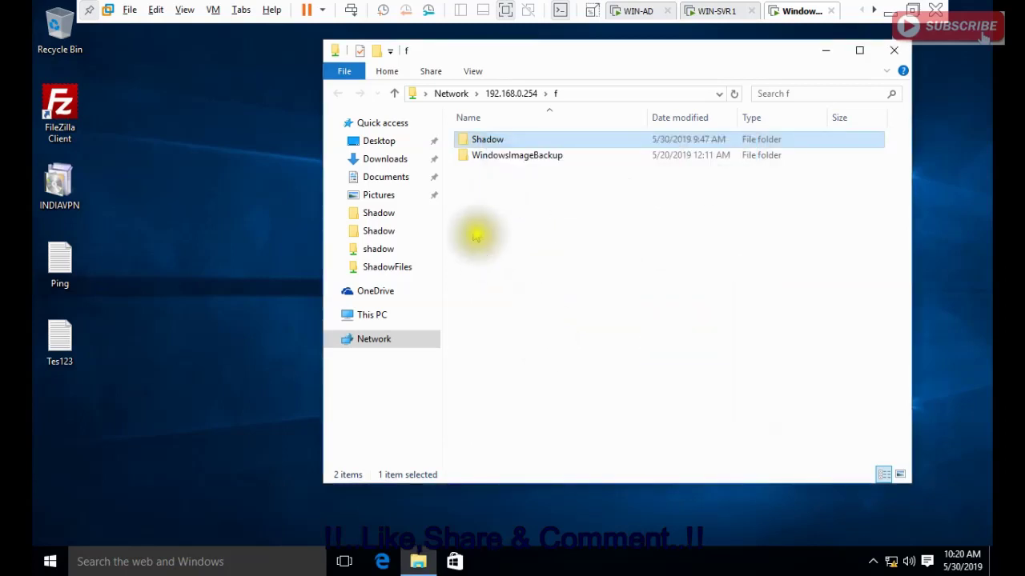
Step: Reopen the Shadow folder's properties and display its previous versions
{"action": "right_click", "coordinate": [480, 144]}
{"action": "left_click", "coordinate": [530, 381]}
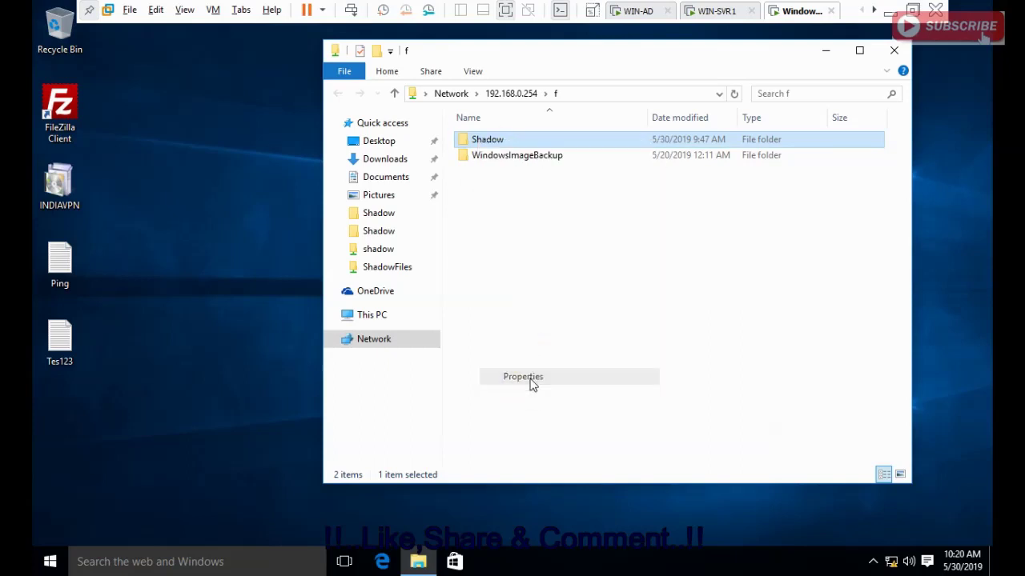
{"action": "left_click", "coordinate": [609, 180]}
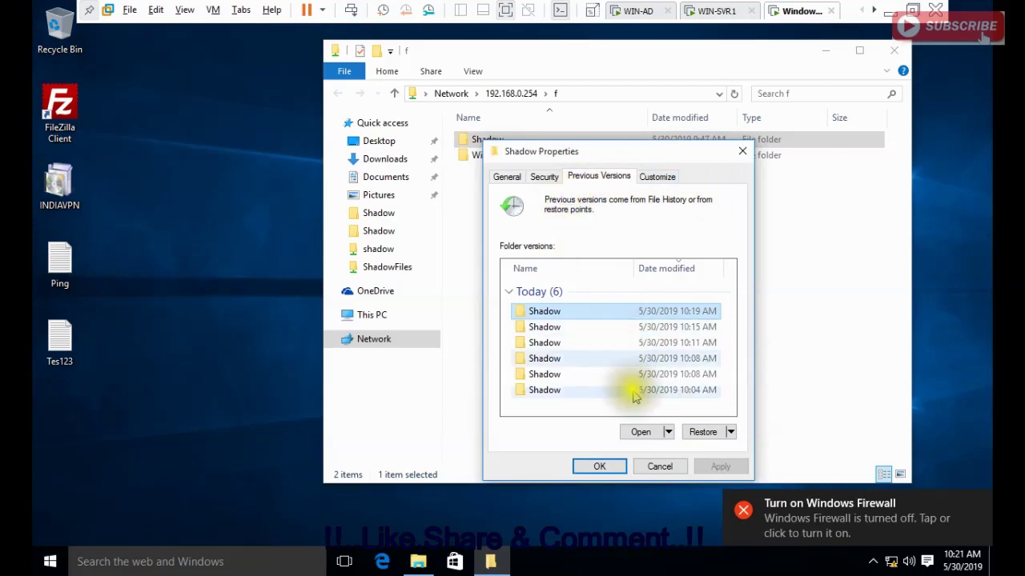
Step: Open the 10:04 AM version of the Shadow folder, view its ShadowTest file, and close both windows
{"action": "left_click", "coordinate": [686, 395]}
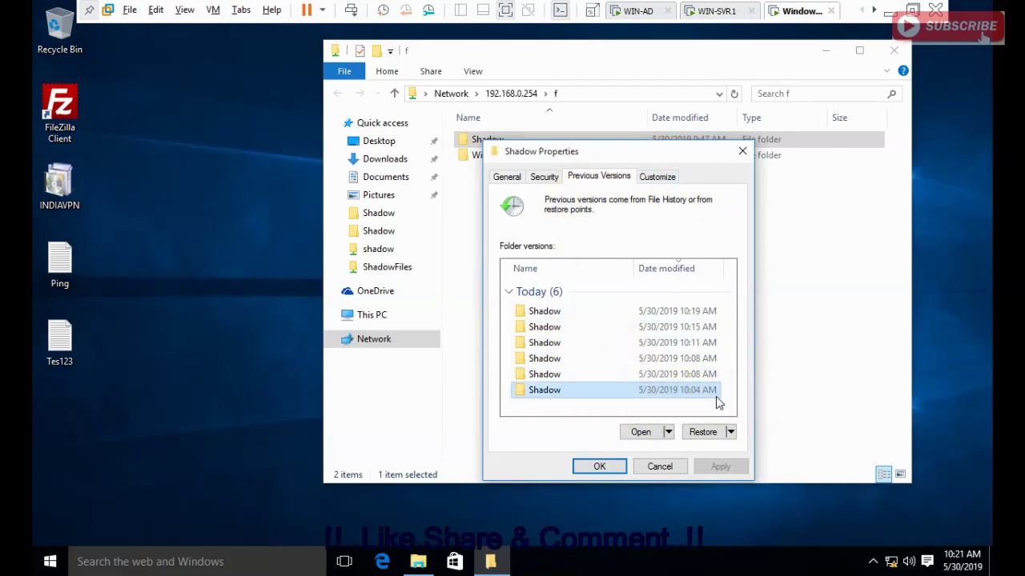
{"action": "left_click", "coordinate": [618, 468]}
{"action": "left_click", "coordinate": [632, 430]}
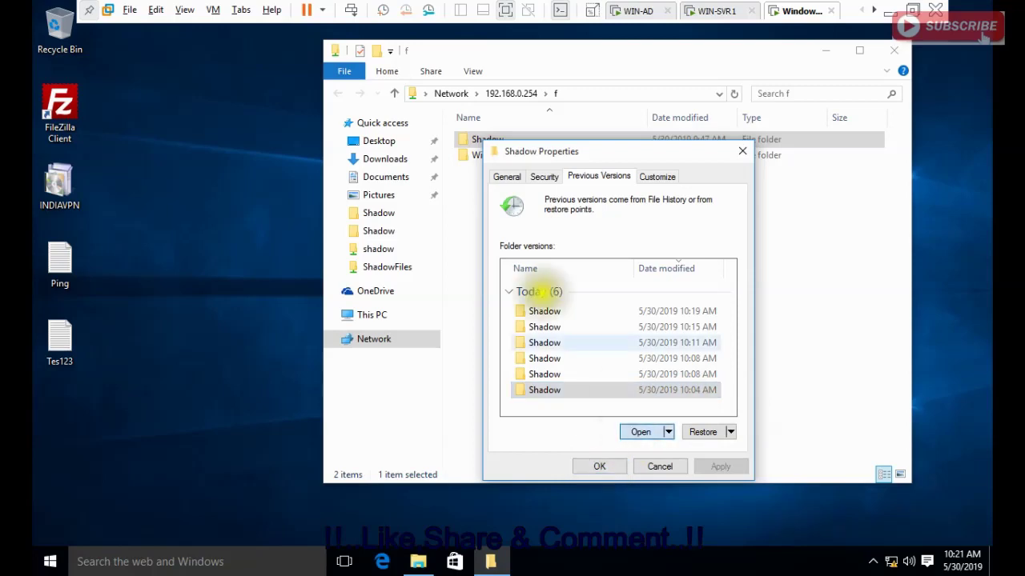
{"action": "double_click", "coordinate": [504, 178]}
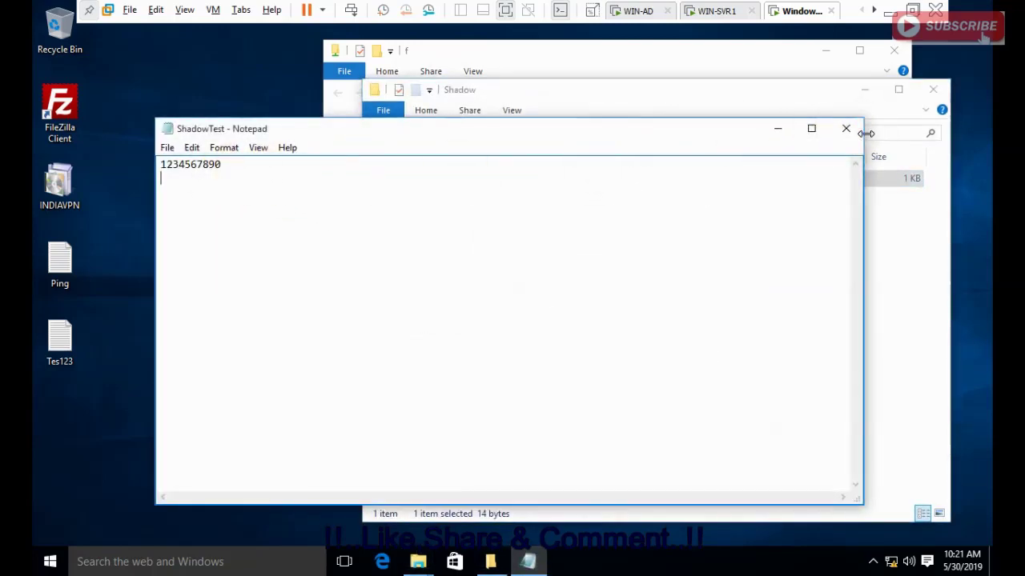
{"action": "left_click", "coordinate": [846, 129]}
{"action": "left_click", "coordinate": [941, 91]}
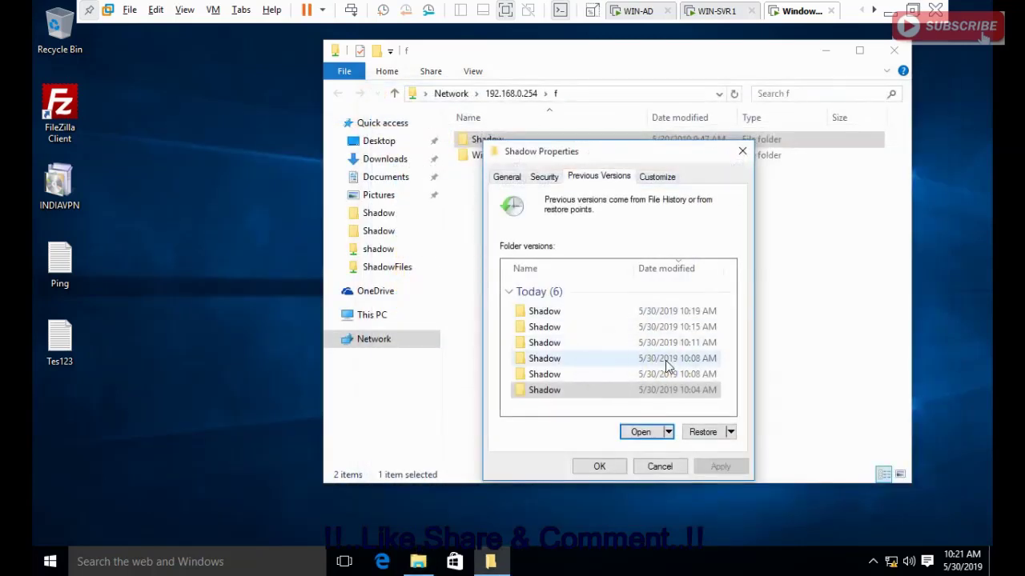
Step: Open the more recent 10:08 AM version of the Shadow folder, view its ShadowTest file, and close both windows
{"action": "left_click", "coordinate": [665, 360]}
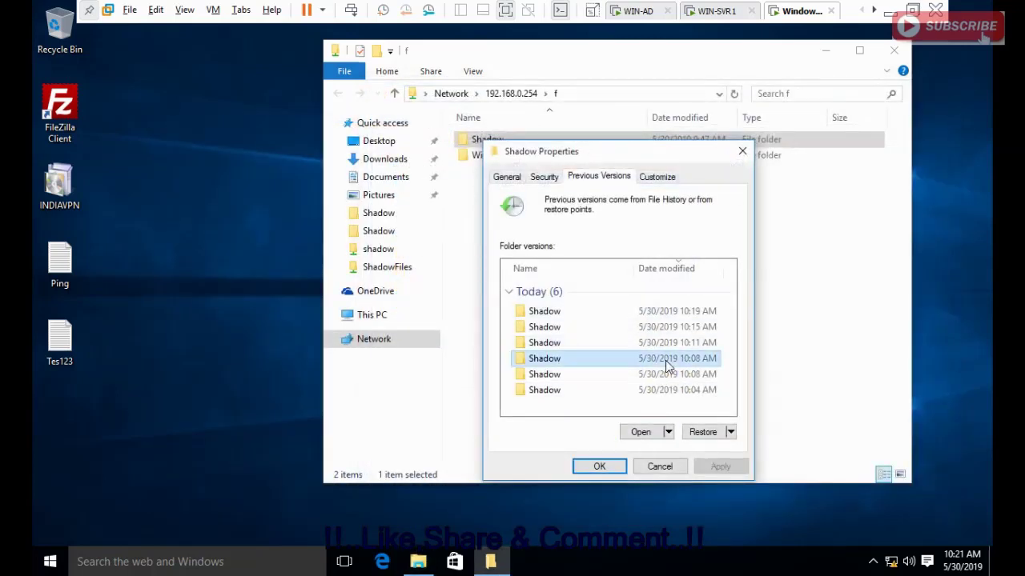
{"action": "left_click", "coordinate": [639, 433]}
{"action": "left_click", "coordinate": [542, 102]}
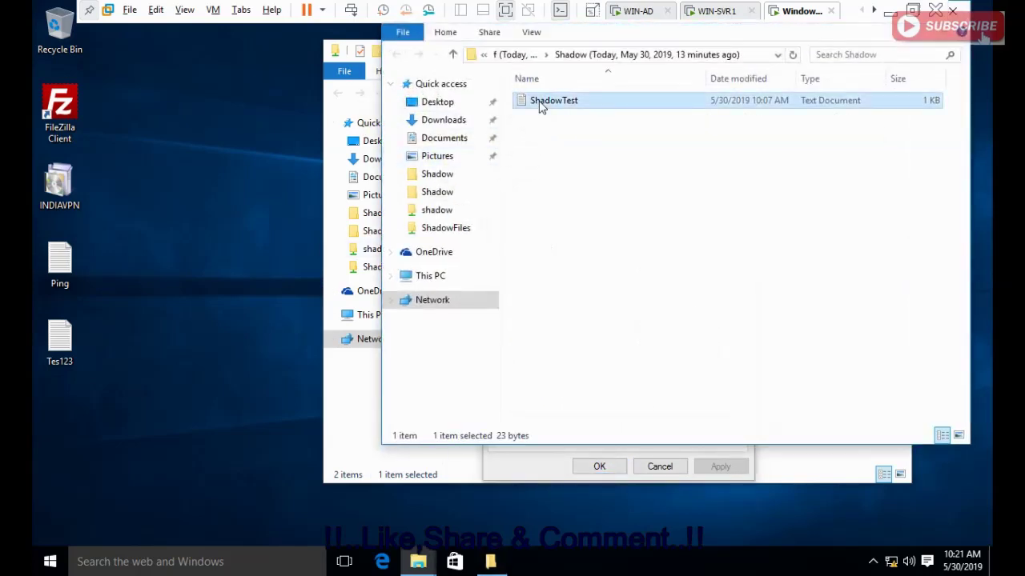
{"action": "double_click", "coordinate": [541, 103]}
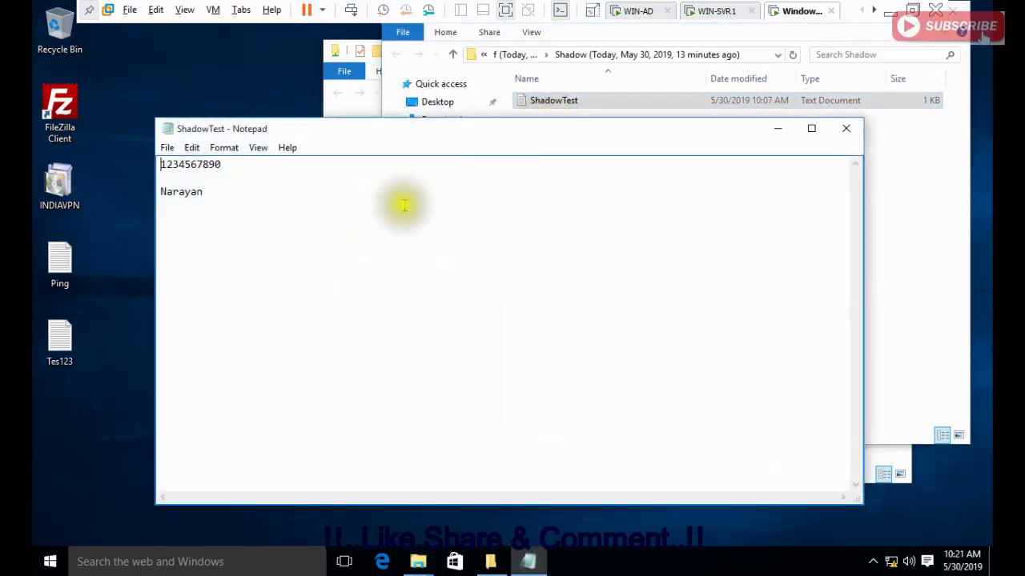
{"action": "left_click", "coordinate": [846, 131]}
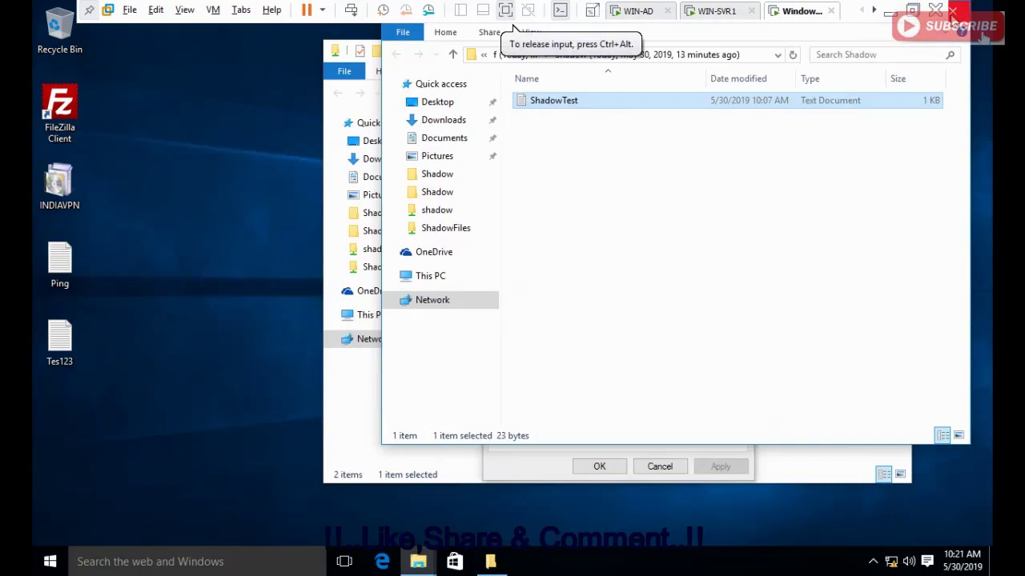
{"action": "left_click", "coordinate": [952, 11]}
Step: View the ShadowTest file in the 10:19 AM version of the Shadow folder and close that version's windows
{"action": "left_click", "coordinate": [543, 318]}
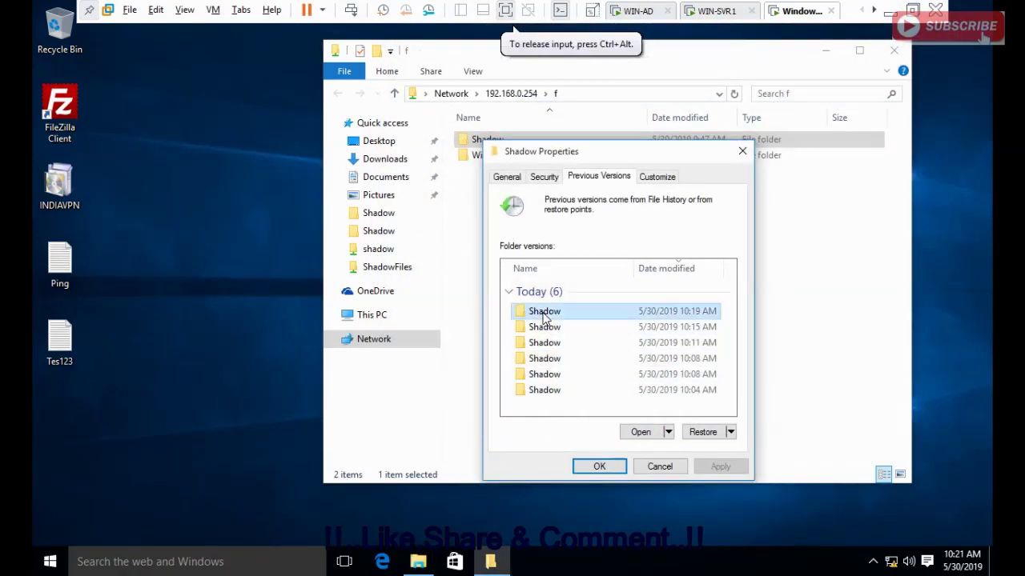
{"action": "left_click", "coordinate": [640, 434]}
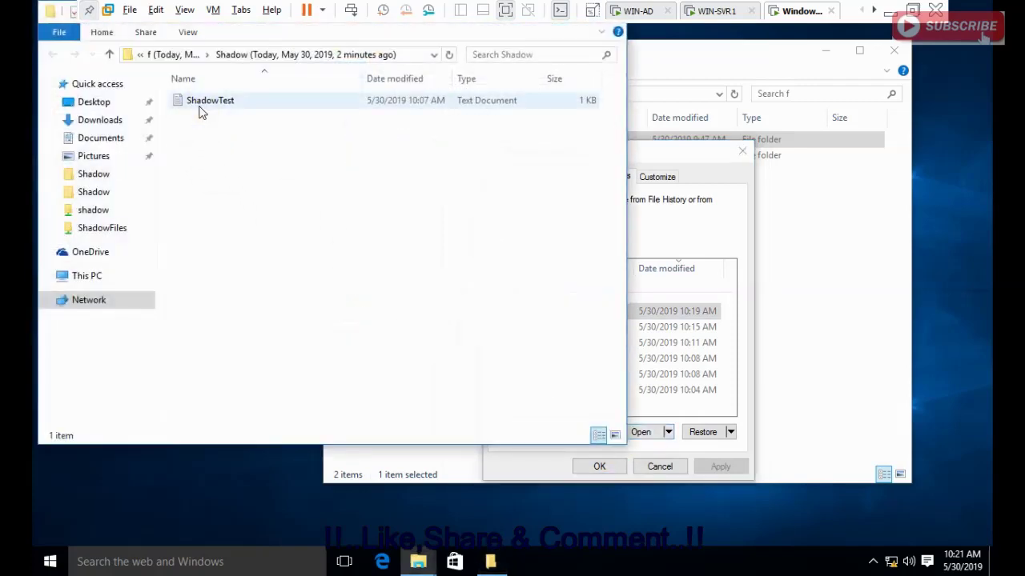
{"action": "left_click", "coordinate": [200, 109]}
{"action": "double_click", "coordinate": [200, 109]}
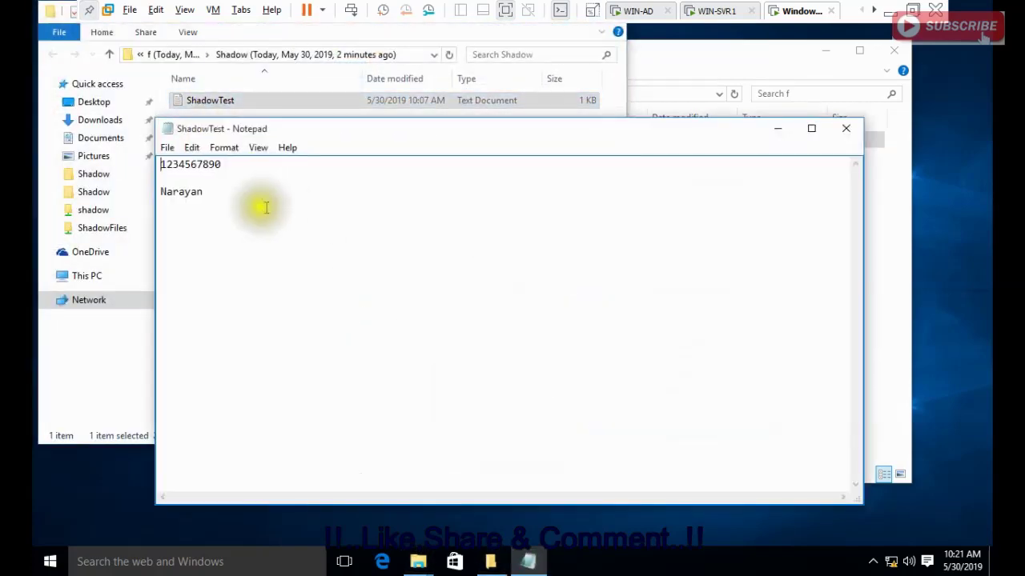
{"action": "left_click", "coordinate": [843, 130]}
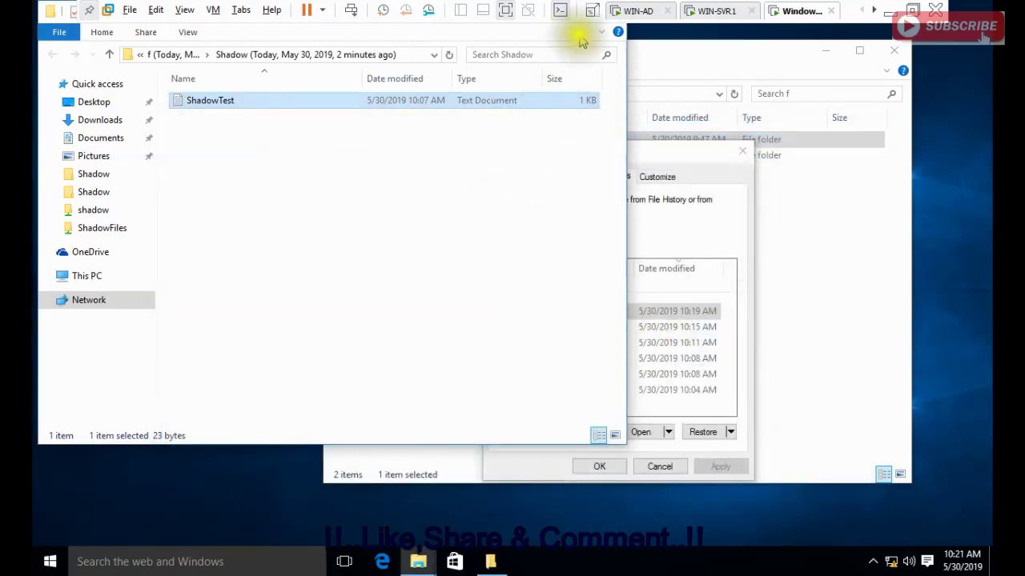
{"action": "left_click", "coordinate": [687, 315]}
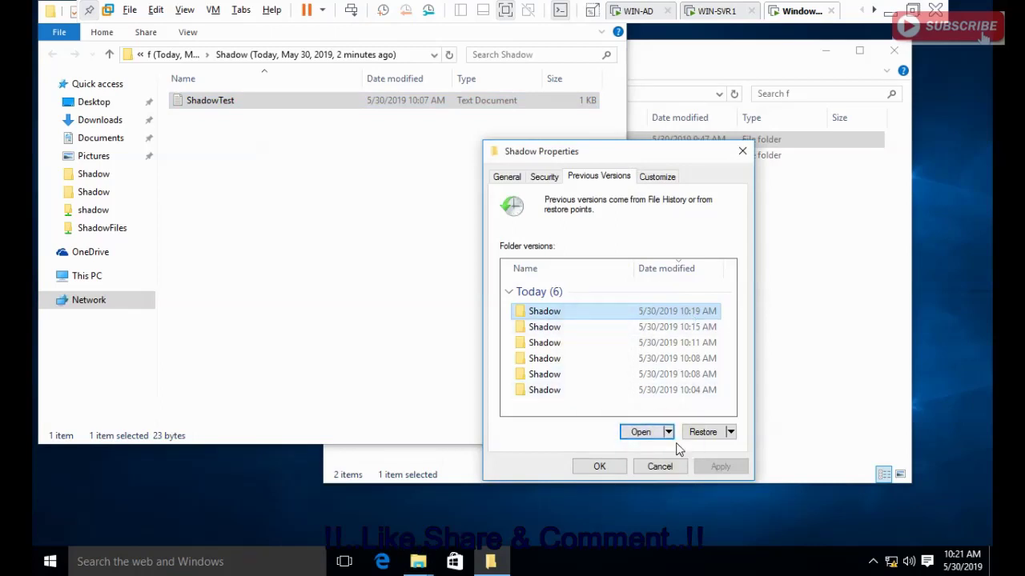
{"action": "left_click", "coordinate": [239, 212]}
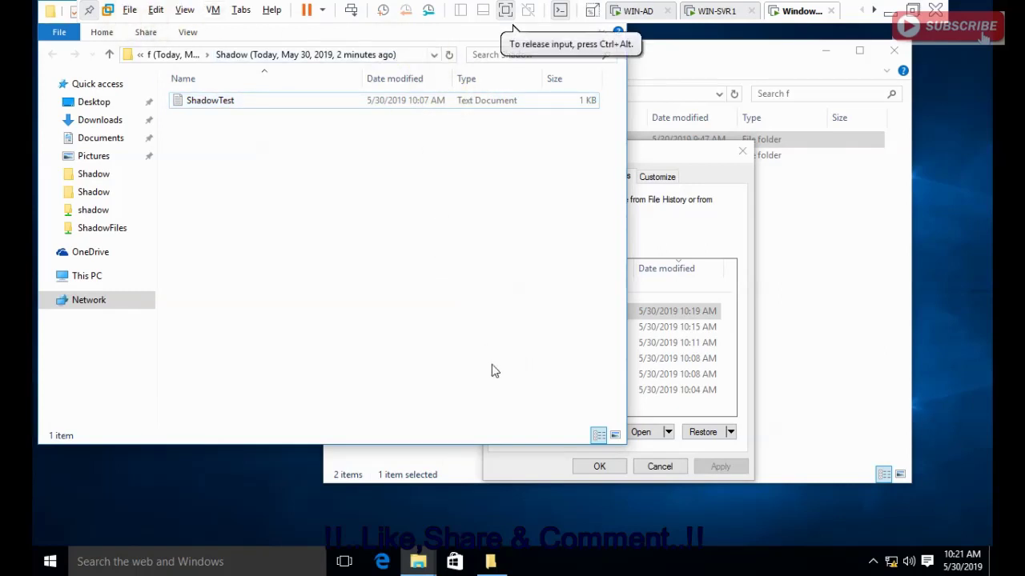
{"action": "key", "text": "alt+F4"}
Step: Add the line ABCD at the end of the ShadowTest file in the shared Shadow folder, save it, and close Notepad
{"action": "left_click", "coordinate": [866, 279]}
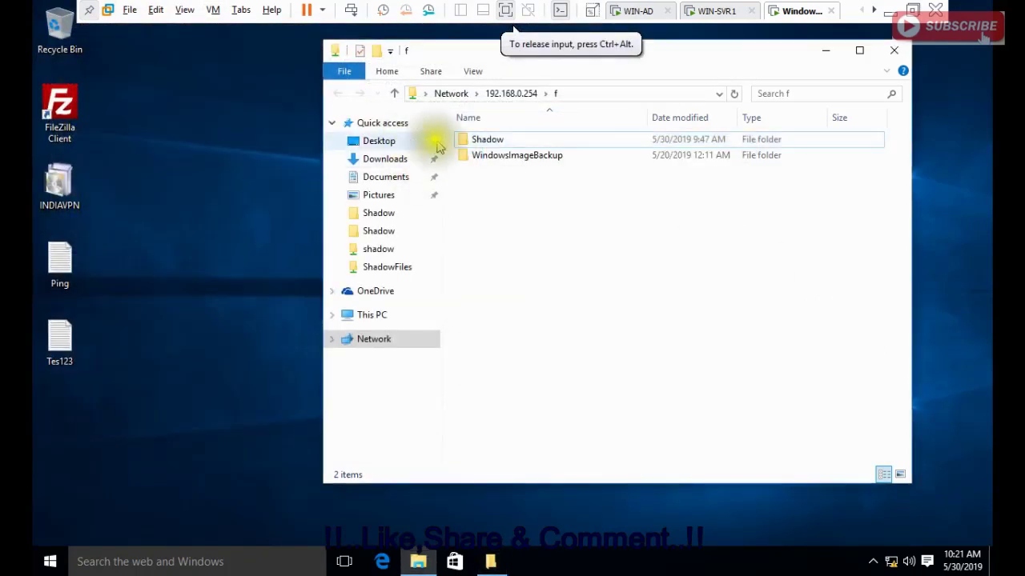
{"action": "double_click", "coordinate": [464, 141]}
{"action": "double_click", "coordinate": [466, 139]}
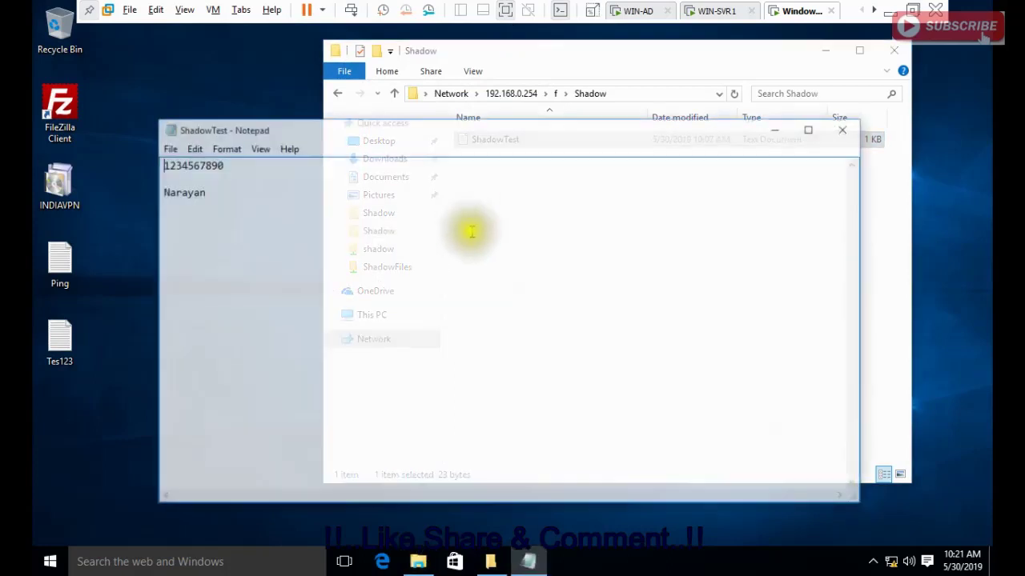
{"action": "left_click", "coordinate": [350, 268]}
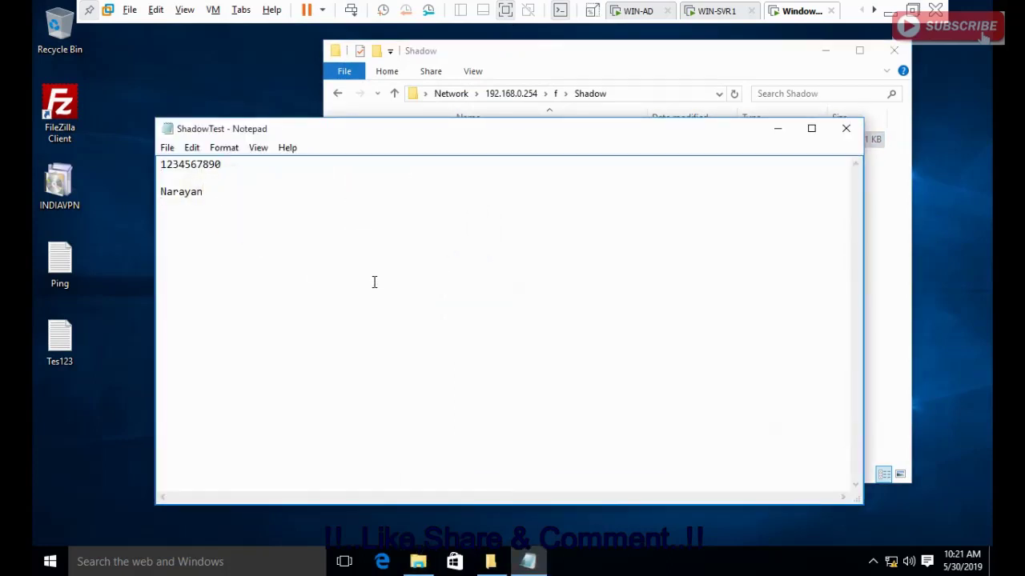
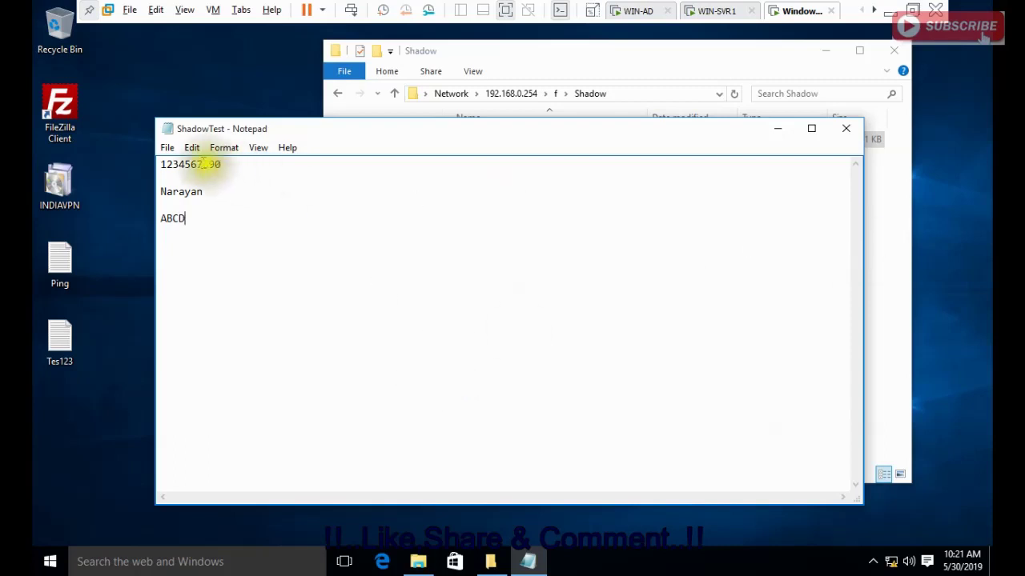
{"action": "left_click", "coordinate": [166, 147]}
{"action": "left_click", "coordinate": [203, 216]}
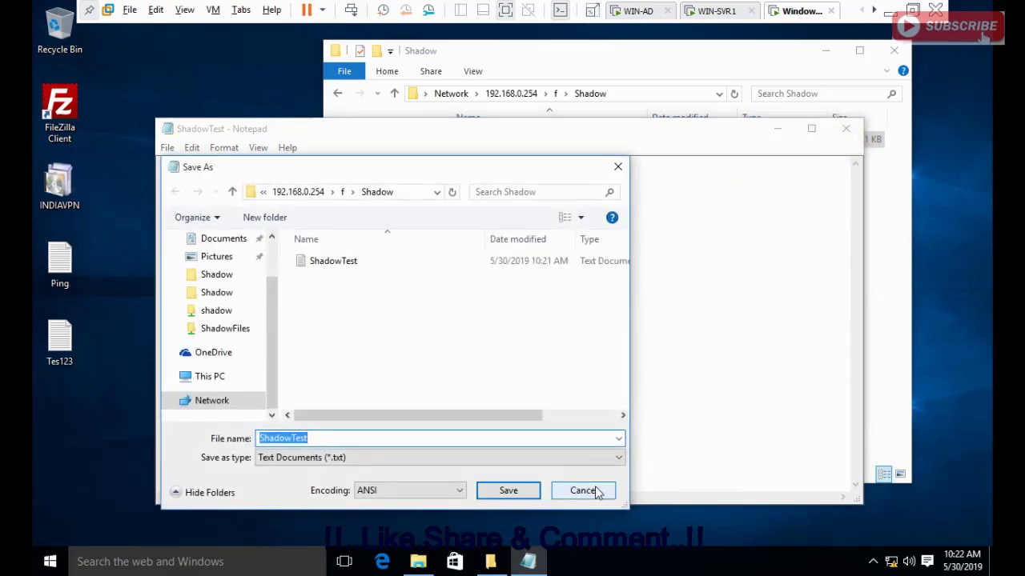
{"action": "left_click", "coordinate": [582, 490]}
{"action": "left_click", "coordinate": [167, 148]}
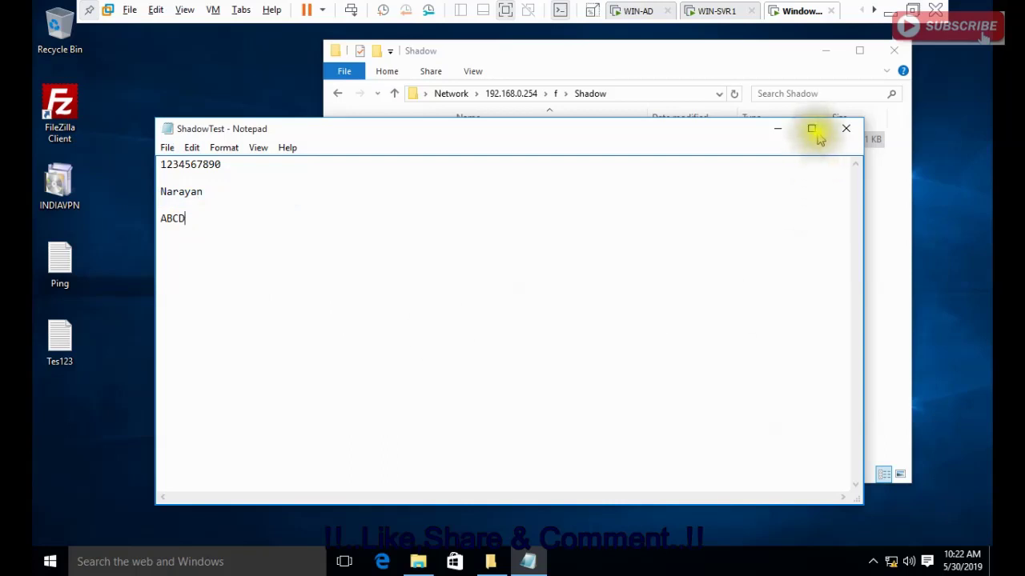
{"action": "left_click", "coordinate": [844, 129]}
Step: Switch to WIN-AD, view the ShadowTest file in the Shadow folder on New Volume (F:), and close the file and folder
{"action": "left_click", "coordinate": [638, 11]}
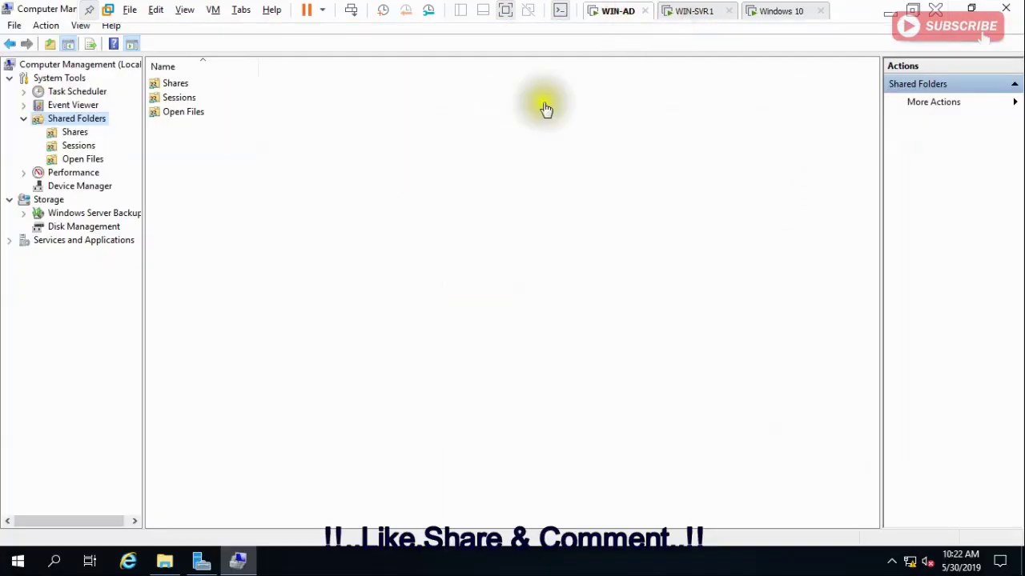
{"action": "left_click", "coordinate": [165, 562]}
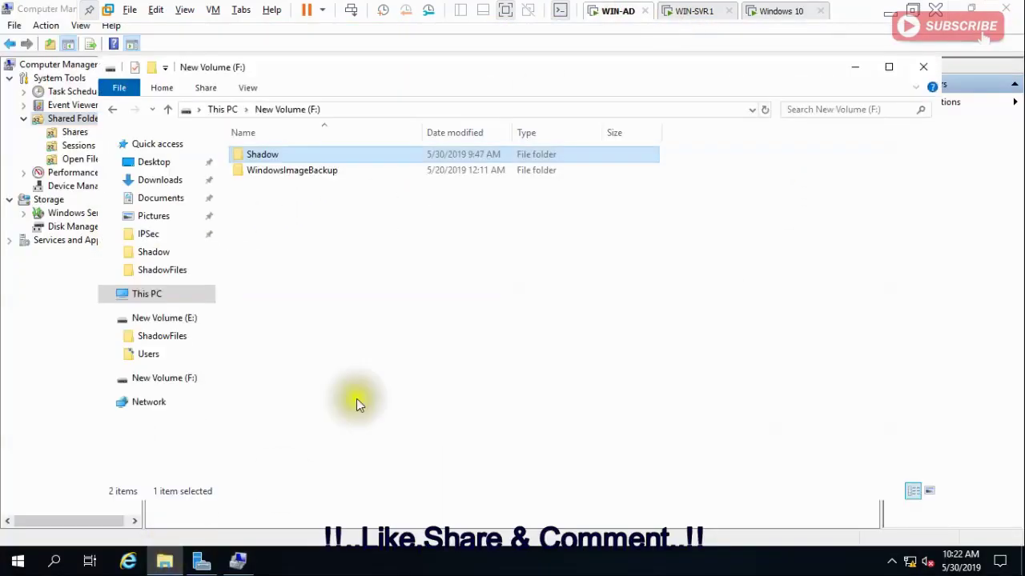
{"action": "double_click", "coordinate": [240, 154]}
{"action": "double_click", "coordinate": [270, 168]}
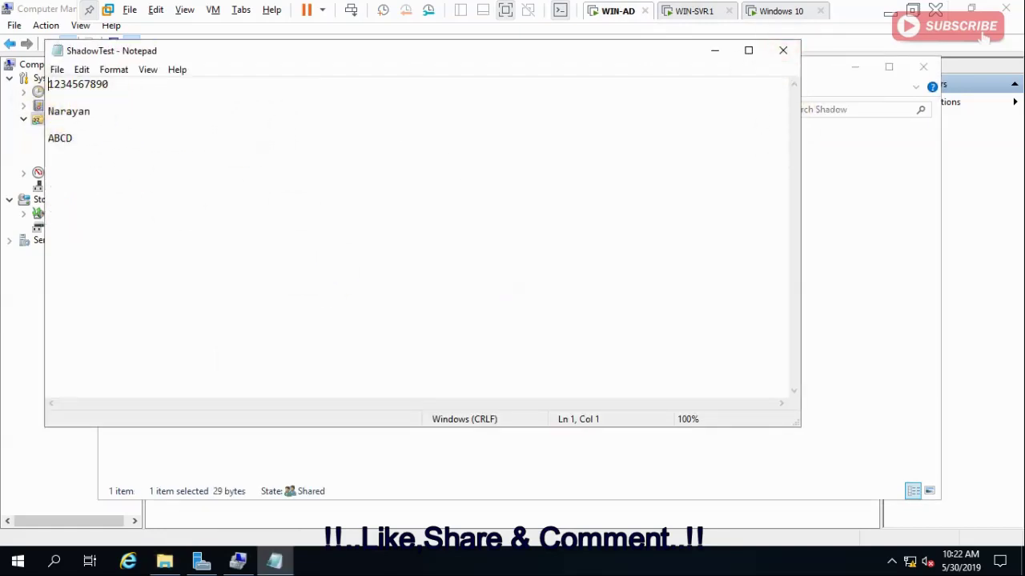
{"action": "left_click_drag", "start_coordinate": [91, 111], "coordinate": [48, 84]}
{"action": "left_click", "coordinate": [101, 85]}
{"action": "left_click", "coordinate": [109, 84]}
{"action": "left_click", "coordinate": [106, 109]}
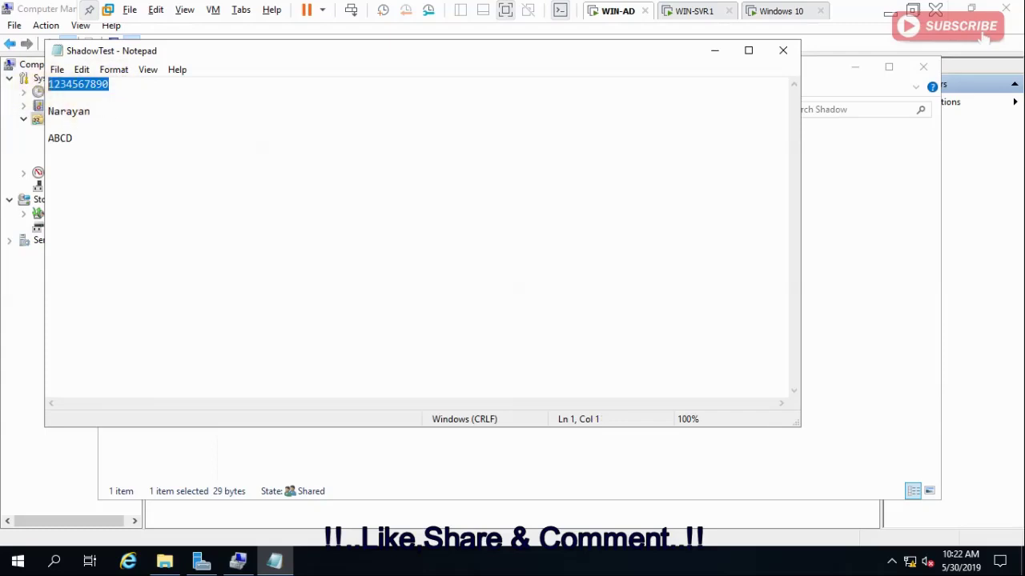
{"action": "left_click", "coordinate": [778, 54]}
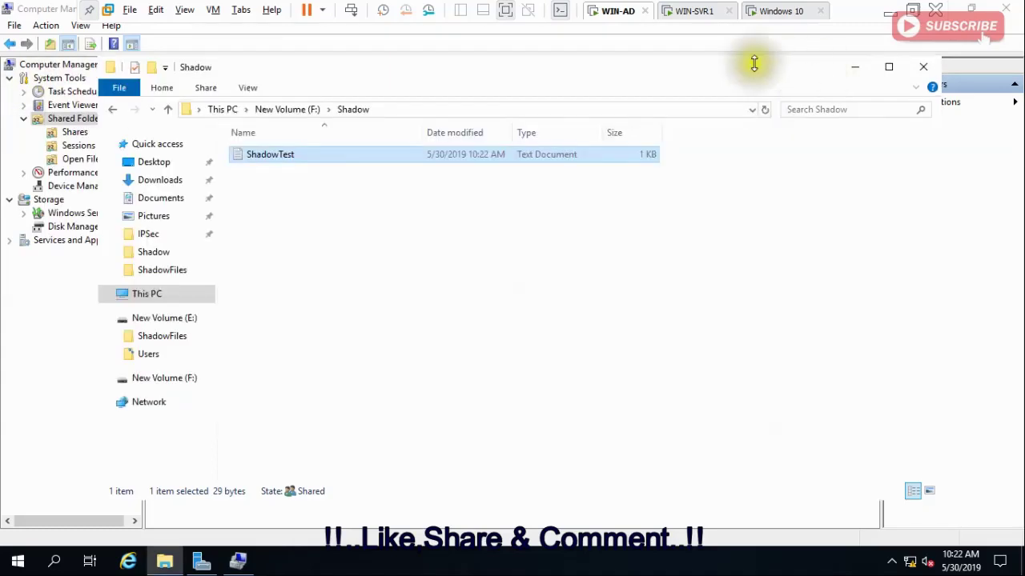
{"action": "left_click", "coordinate": [924, 69]}
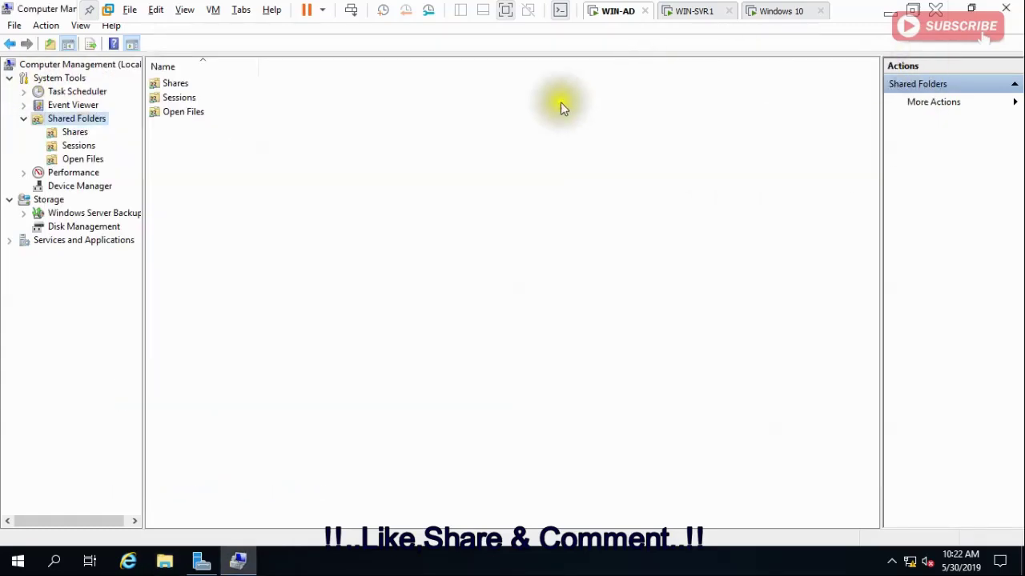
Step: Create a new shadow copy of volume F: from Shared Folders in Computer Management and close the Shadow Copies settings
{"action": "right_click", "coordinate": [80, 121]}
{"action": "mouse_move", "coordinate": [178, 130]}
{"action": "left_click", "coordinate": [233, 135]}
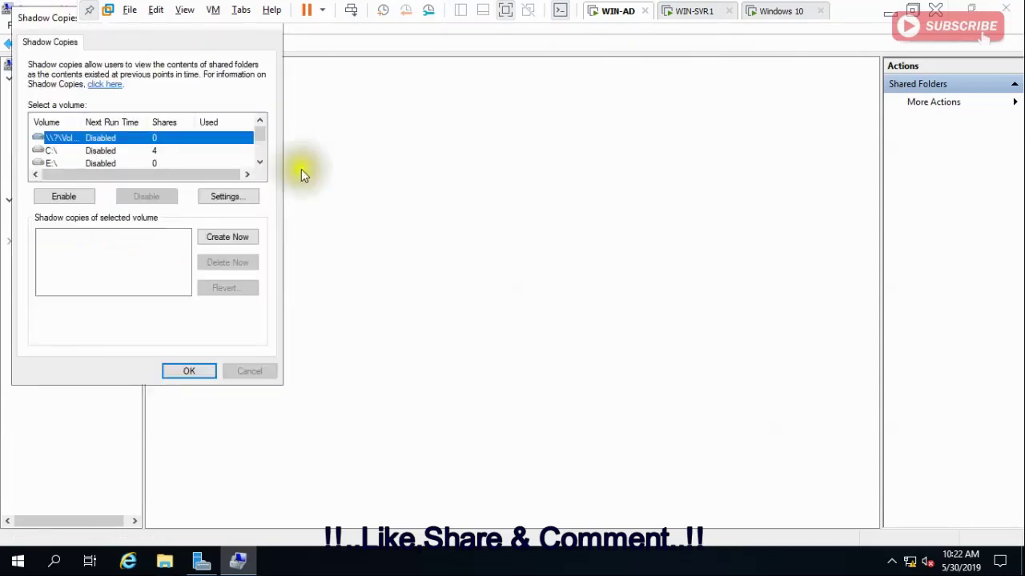
{"action": "scroll", "coordinate": [183, 154], "scroll_direction": "down", "scroll_amount": 1}
{"action": "left_click", "coordinate": [120, 152]}
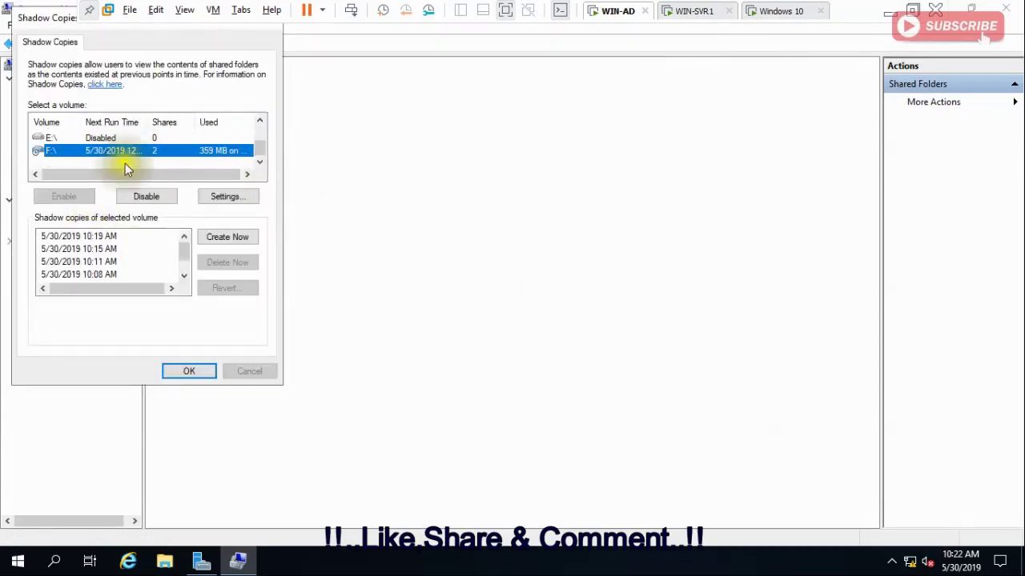
{"action": "left_click", "coordinate": [238, 237]}
{"action": "left_click", "coordinate": [190, 371]}
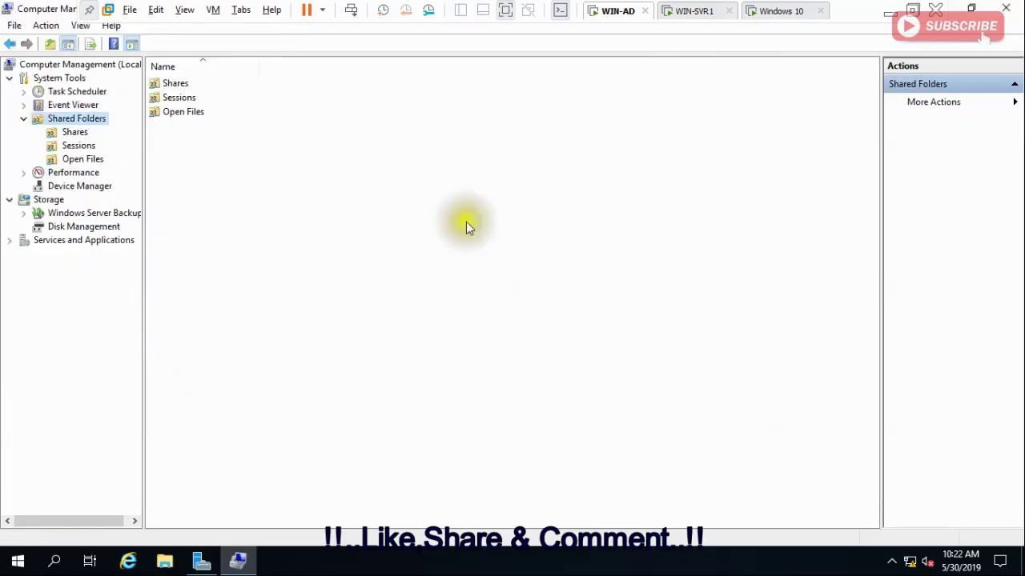
Step: Return to the Windows 10 machine, close the old Shadow properties, and reopen the network share f on 192.168.0.254
{"action": "left_click", "coordinate": [757, 16]}
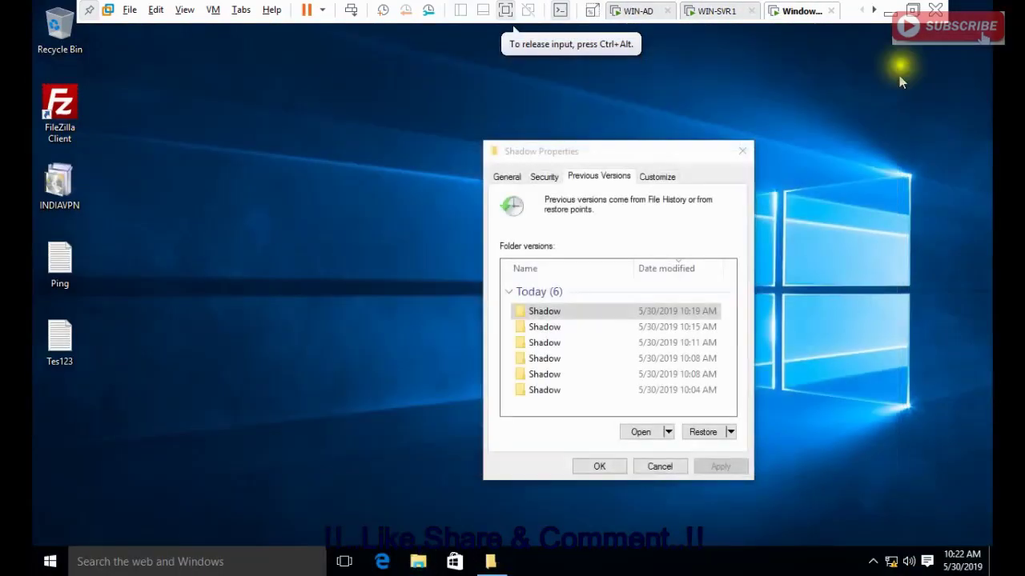
{"action": "left_click", "coordinate": [742, 151]}
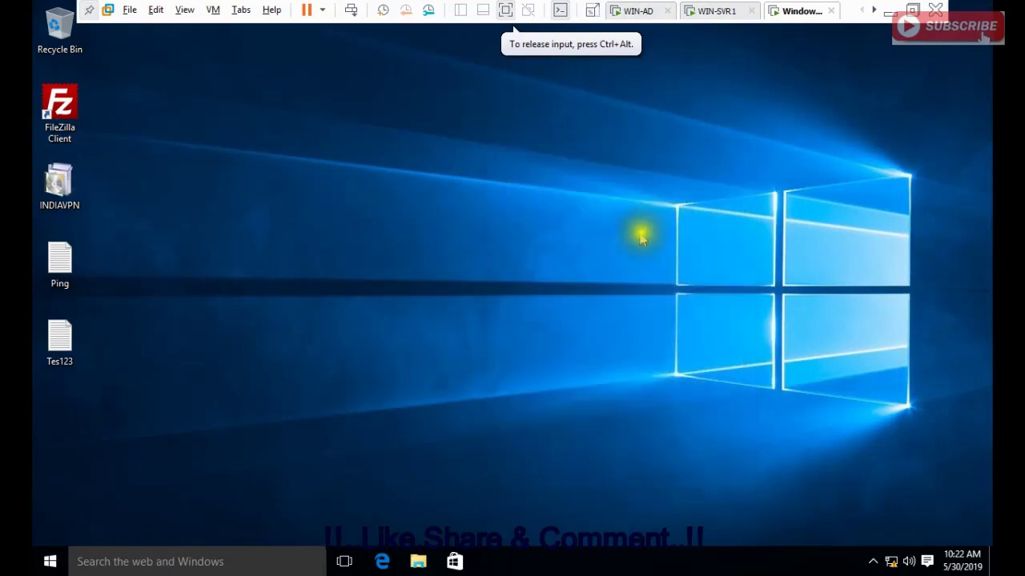
{"action": "right_click", "coordinate": [564, 199]}
{"action": "left_click", "coordinate": [614, 245]}
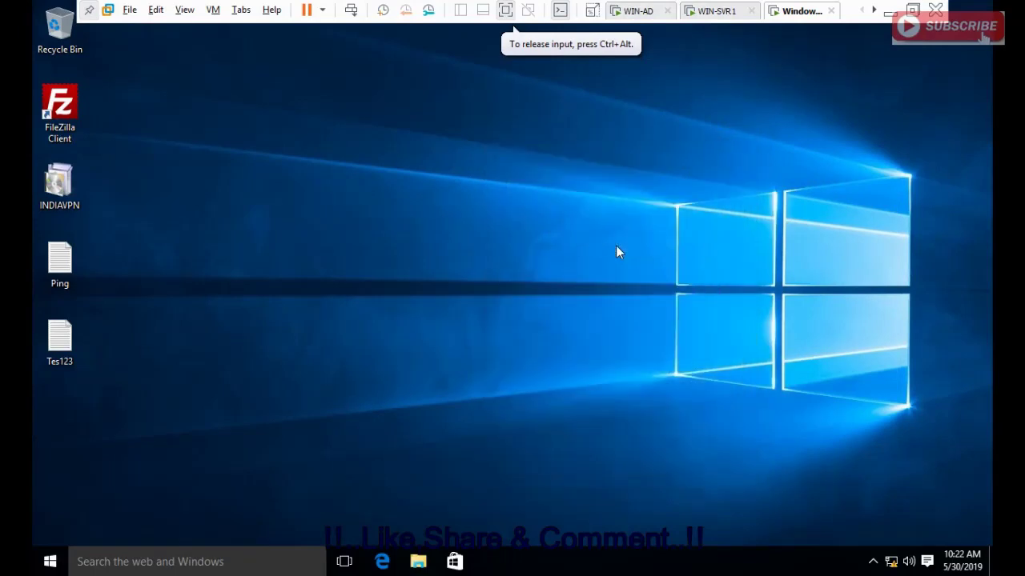
{"action": "key", "text": "super+r"}
{"action": "key", "text": "Return"}
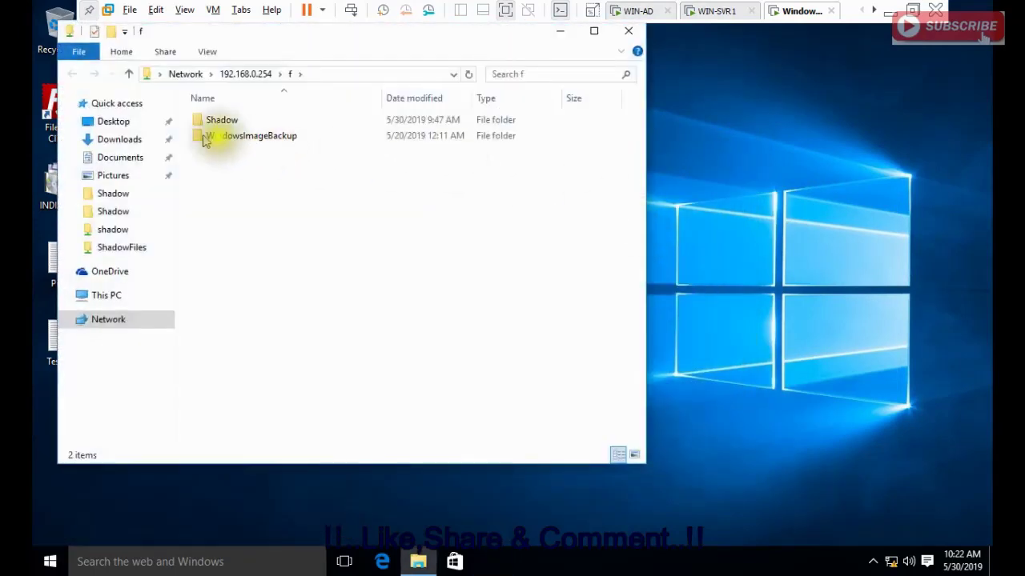
Step: Display the previous versions of the Shadow folder in its properties
{"action": "right_click", "coordinate": [209, 120]}
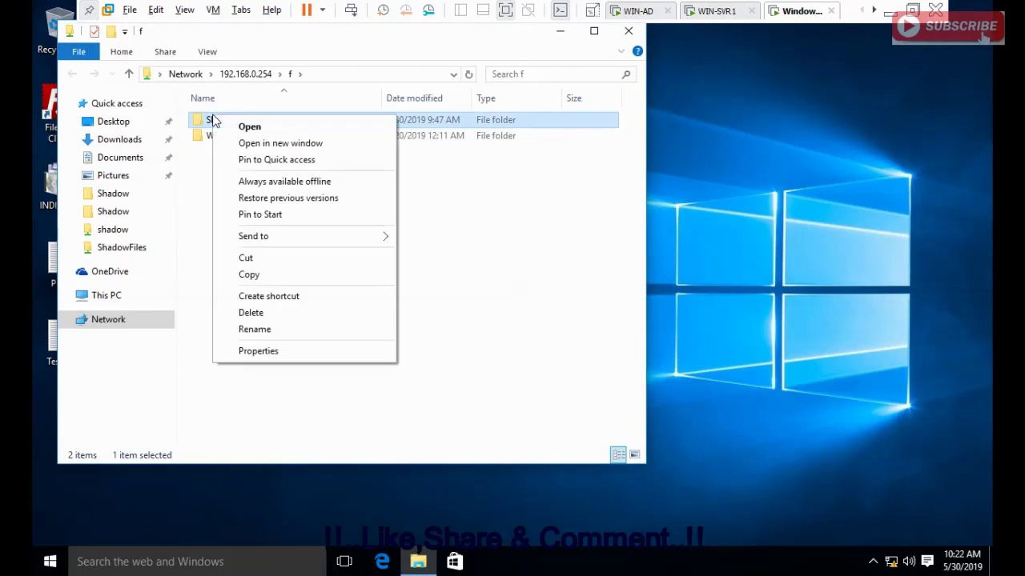
{"action": "left_click", "coordinate": [282, 350]}
{"action": "left_click", "coordinate": [336, 152]}
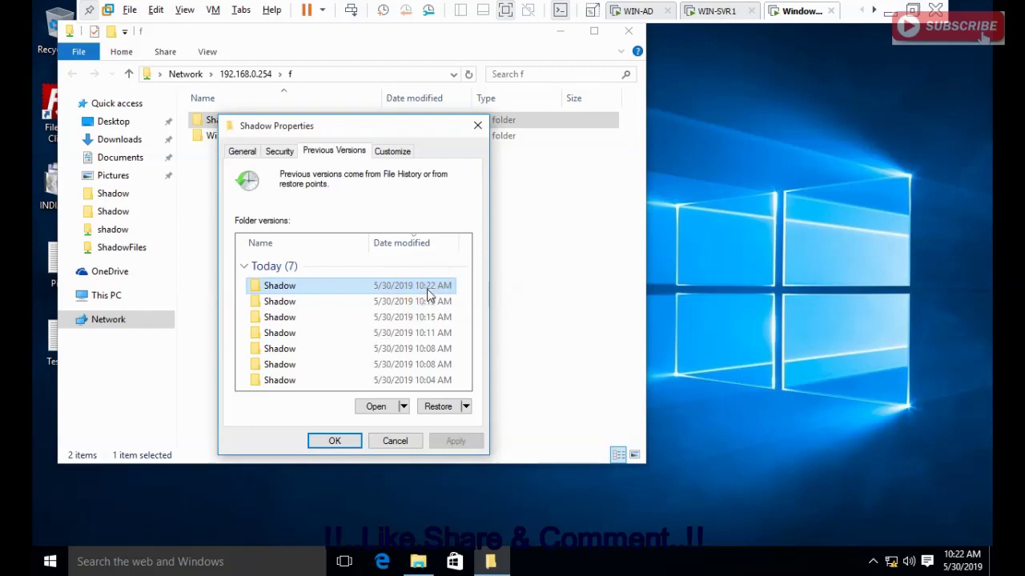
Step: View the ShadowTest file in the Shadow folder's 10:22 AM previous version, and close the file and folder
{"action": "left_click", "coordinate": [375, 407]}
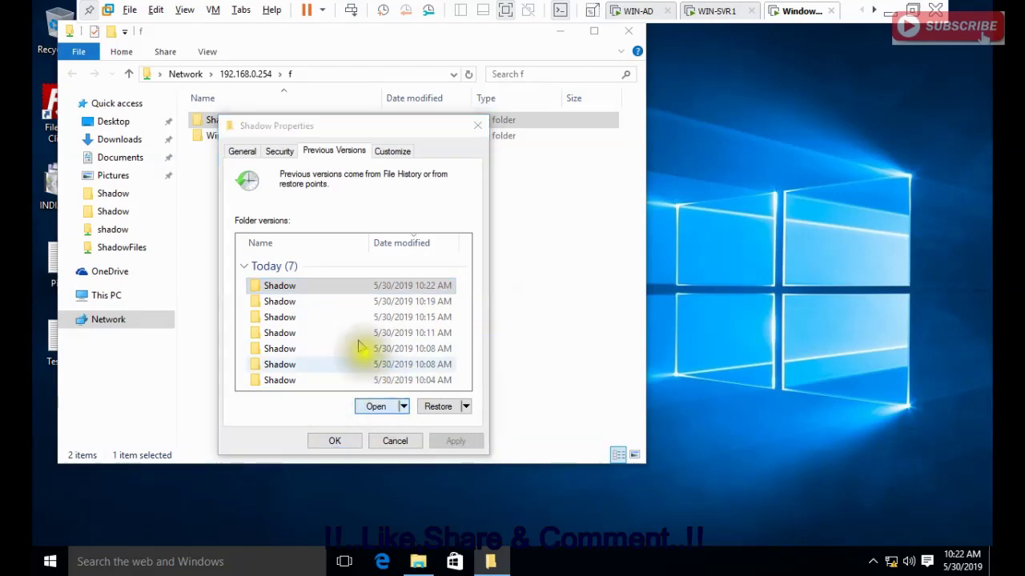
{"action": "double_click", "coordinate": [250, 144]}
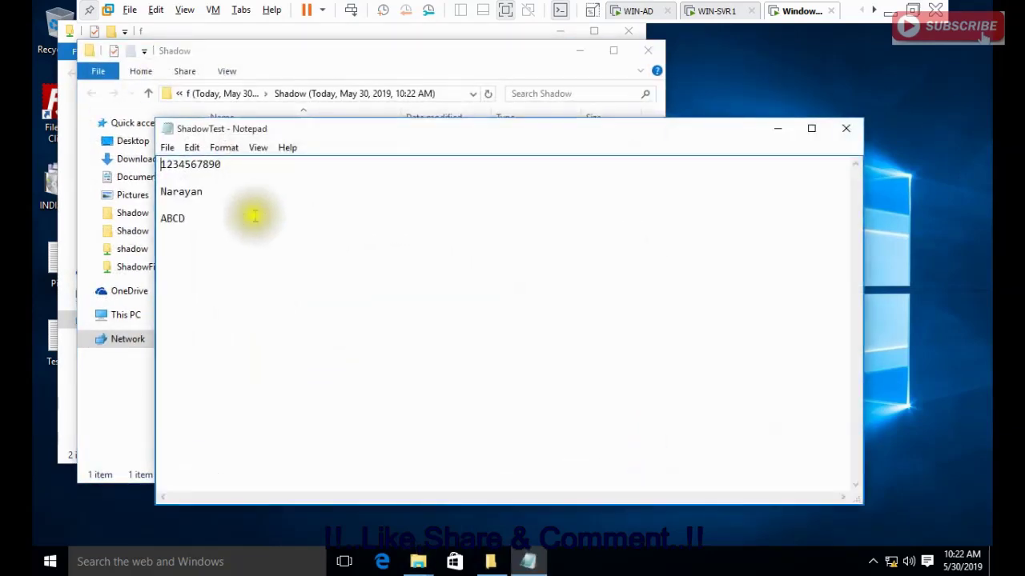
{"action": "left_click", "coordinate": [845, 128]}
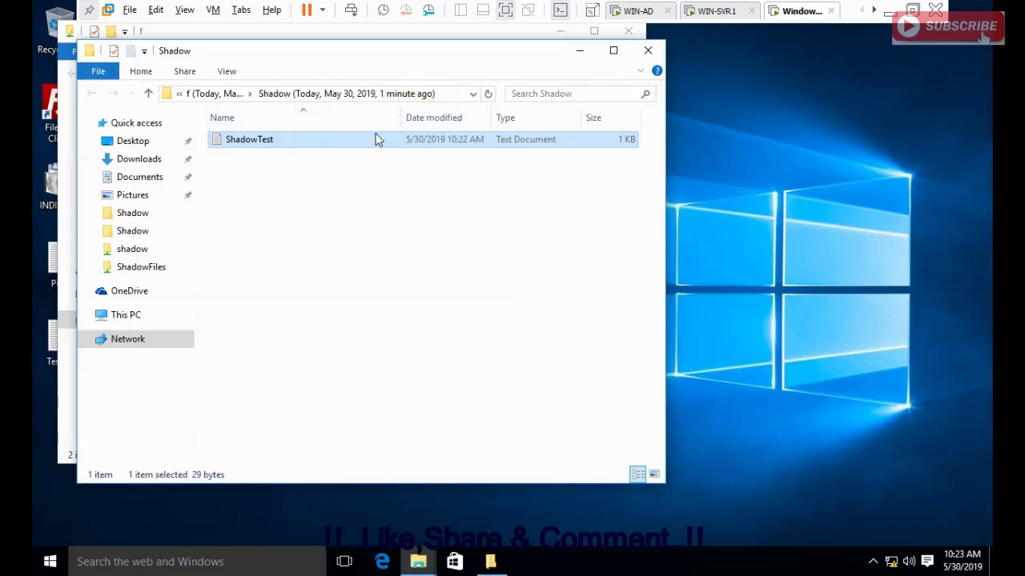
{"action": "left_click", "coordinate": [647, 50]}
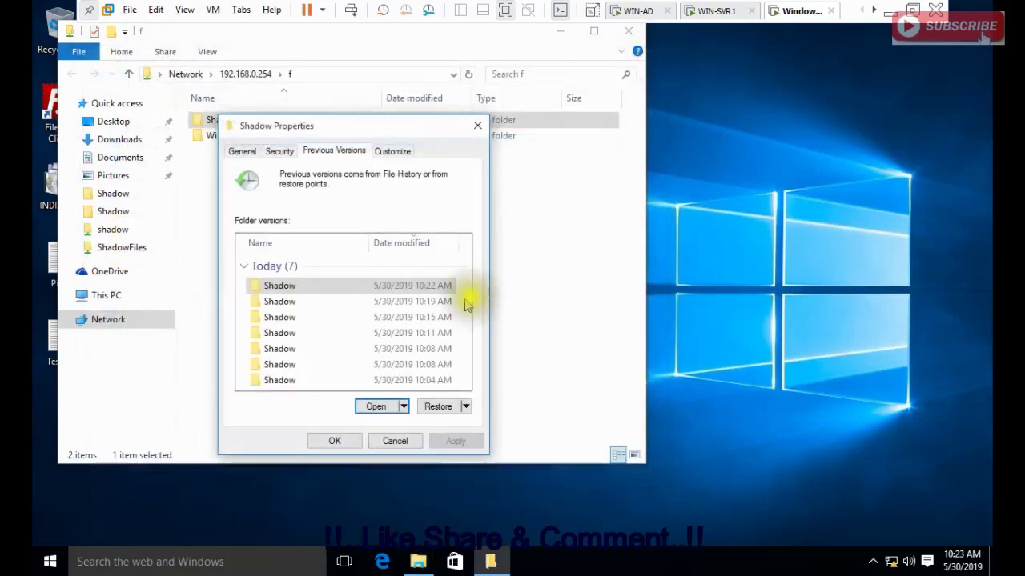
Step: View the ShadowTest file in the Shadow folder's 10:11 AM previous version, and close the file and folder
{"action": "left_click", "coordinate": [391, 336]}
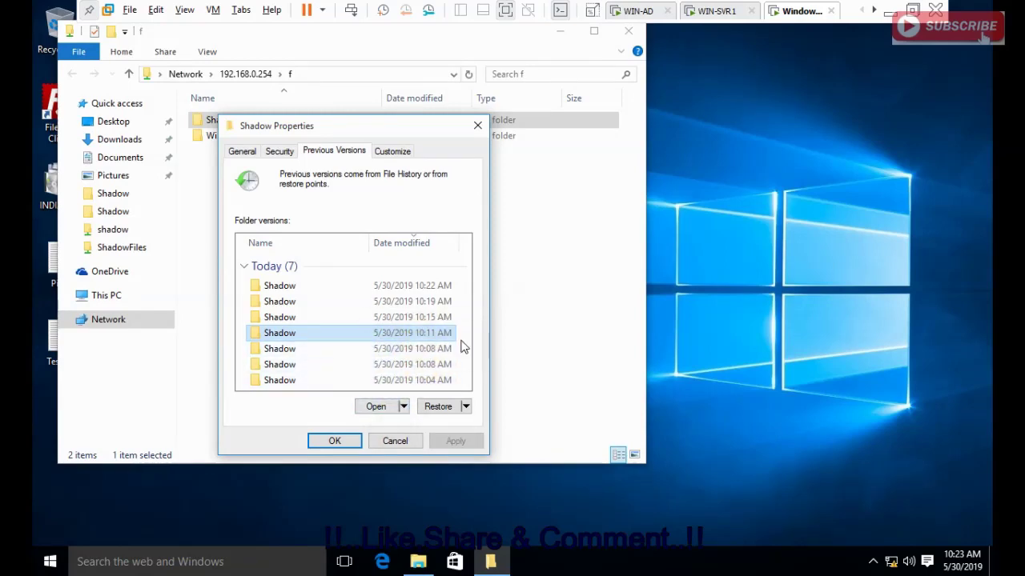
{"action": "left_click", "coordinate": [373, 409]}
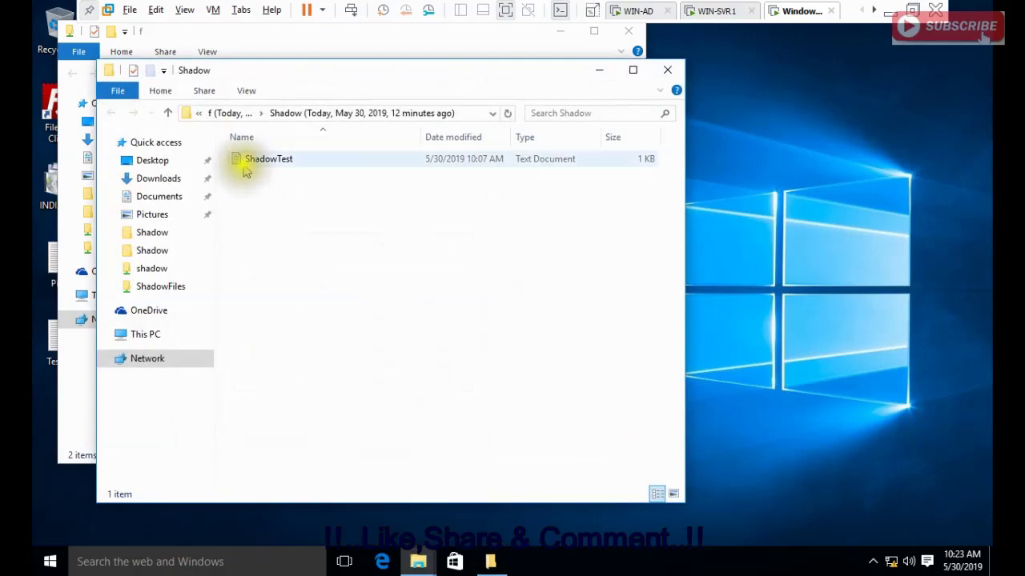
{"action": "left_click", "coordinate": [245, 164]}
{"action": "double_click", "coordinate": [245, 164]}
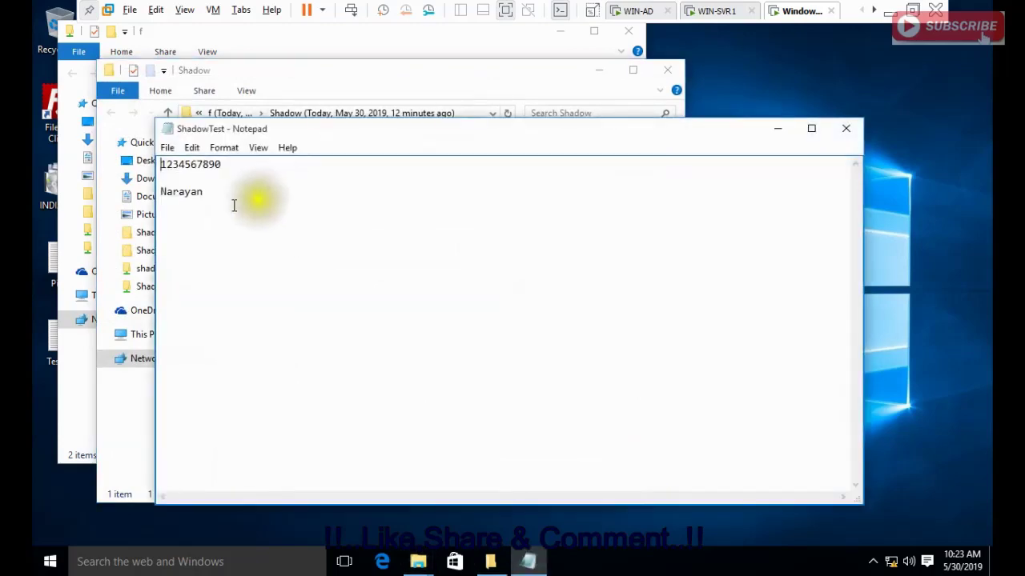
{"action": "left_click", "coordinate": [837, 132]}
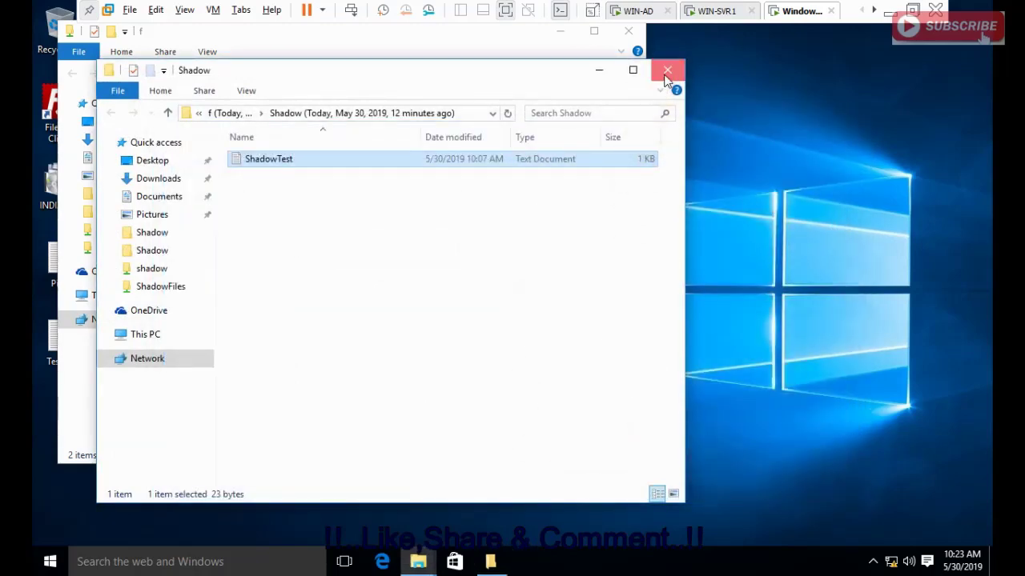
{"action": "left_click", "coordinate": [667, 72]}
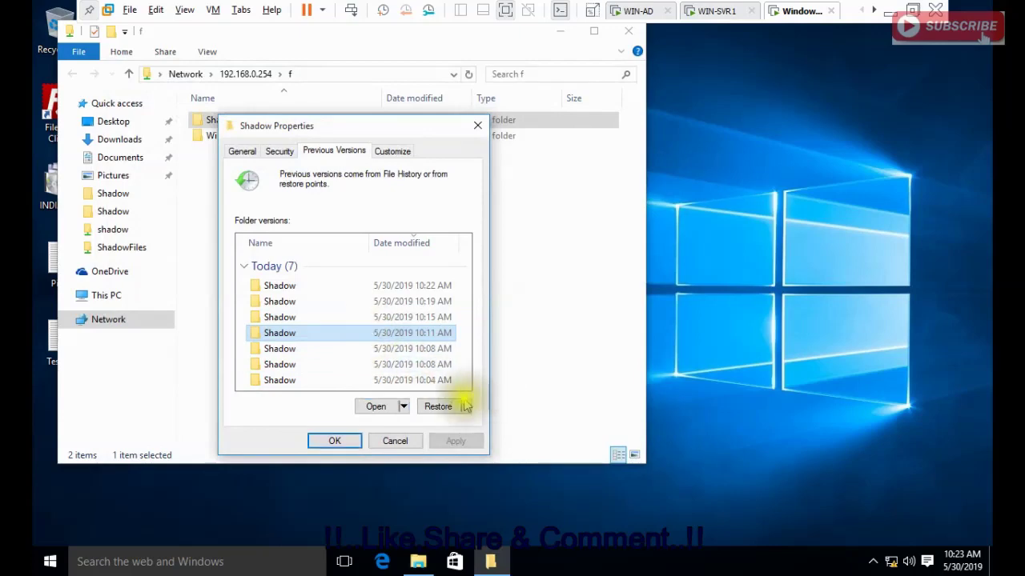
Step: Try to restore the Shadow folder to its 10:11 AM version, closing the network share f window and retrying
{"action": "left_click", "coordinate": [438, 406]}
{"action": "left_click", "coordinate": [551, 312]}
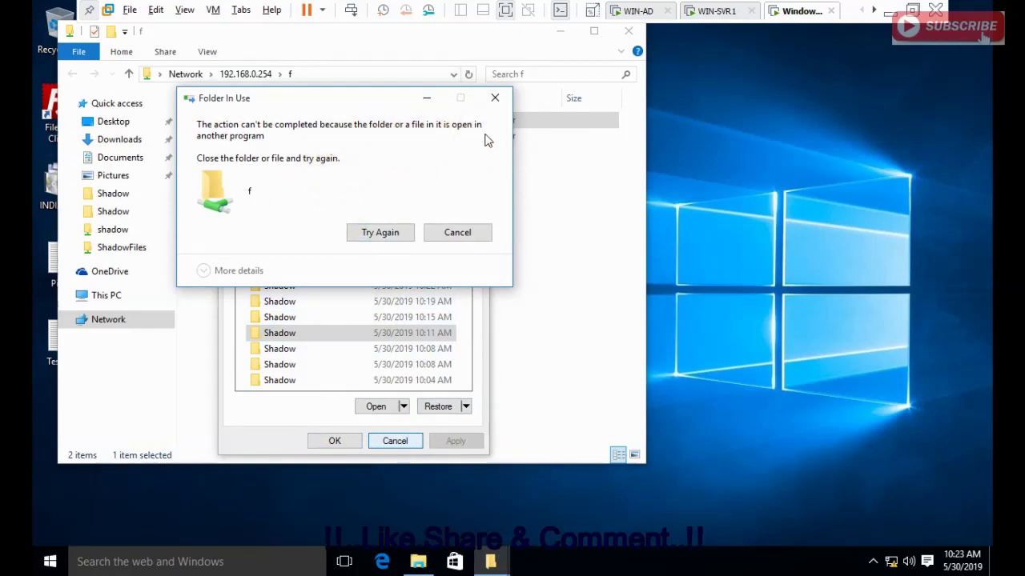
{"action": "left_click", "coordinate": [381, 232]}
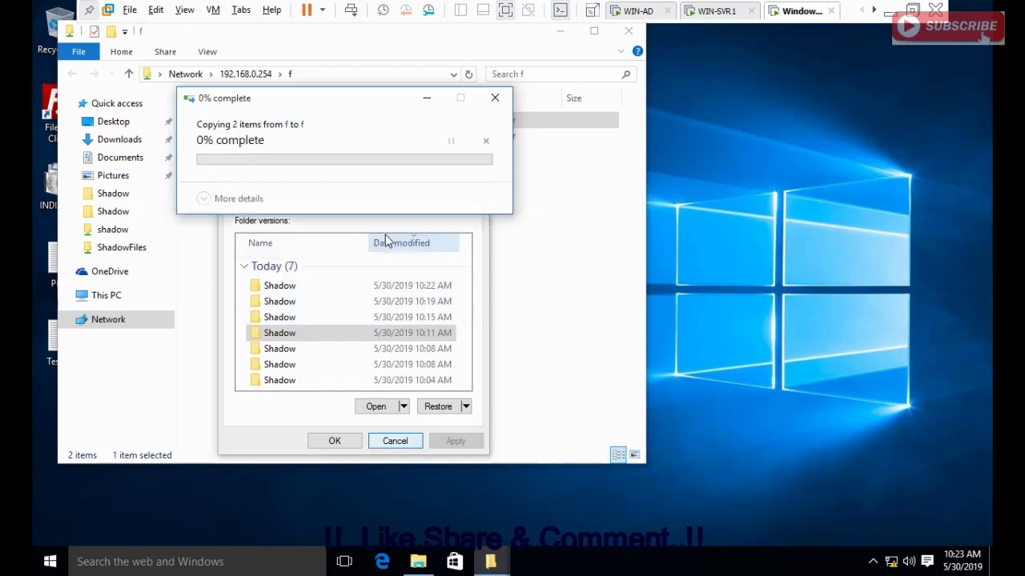
{"action": "left_click", "coordinate": [422, 562]}
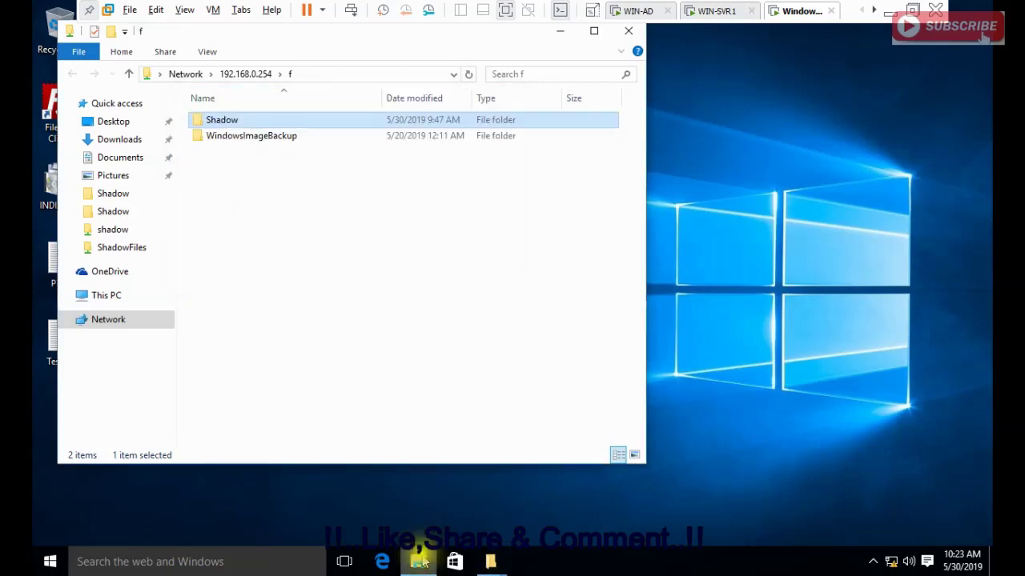
{"action": "left_click", "coordinate": [629, 32]}
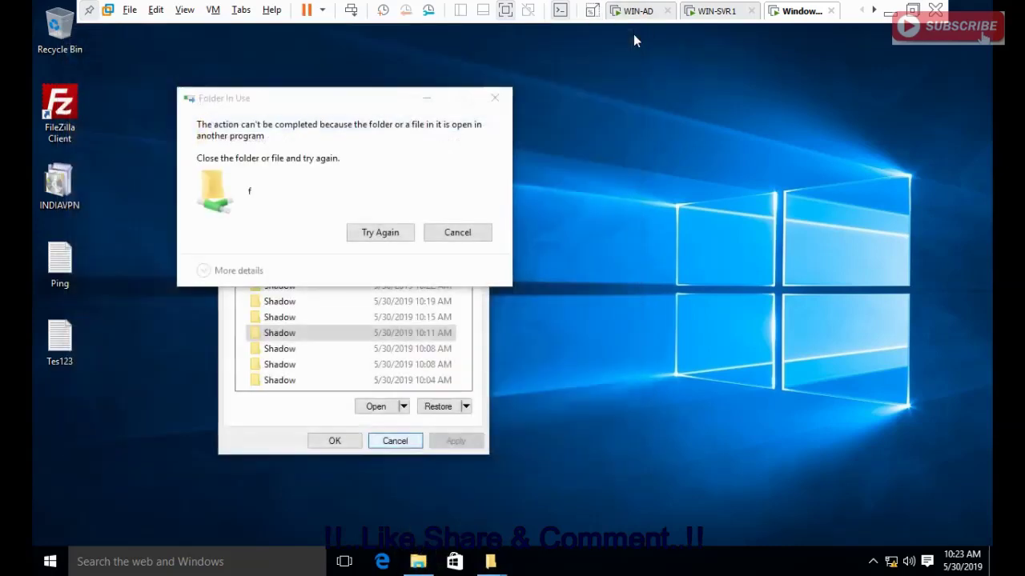
{"action": "left_click", "coordinate": [382, 233]}
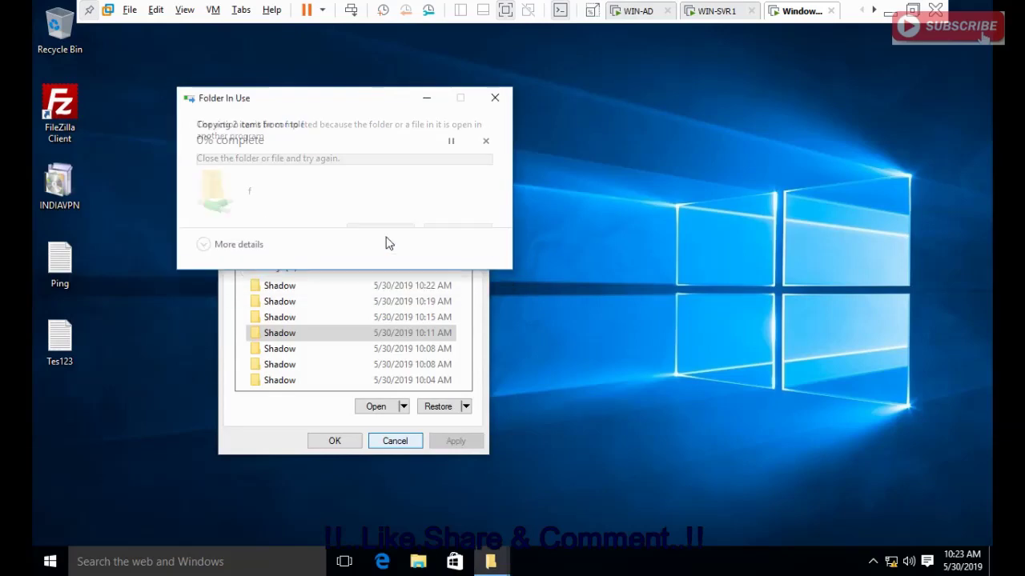
{"action": "left_click", "coordinate": [381, 234]}
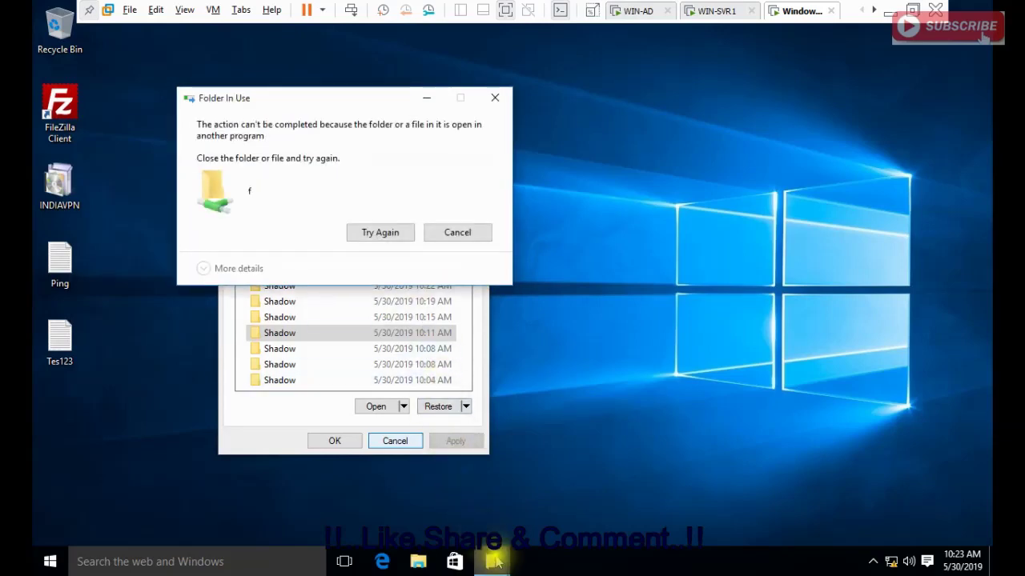
{"action": "mouse_move", "coordinate": [496, 564]}
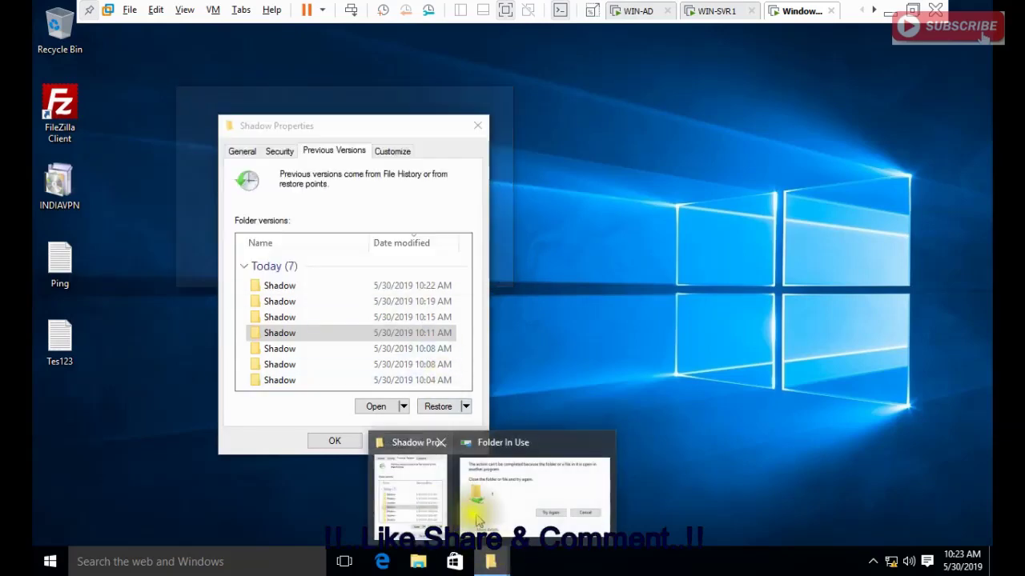
Step: Switch to WIN-AD and open New Volume (F:) in File Explorer
{"action": "left_click", "coordinate": [632, 11]}
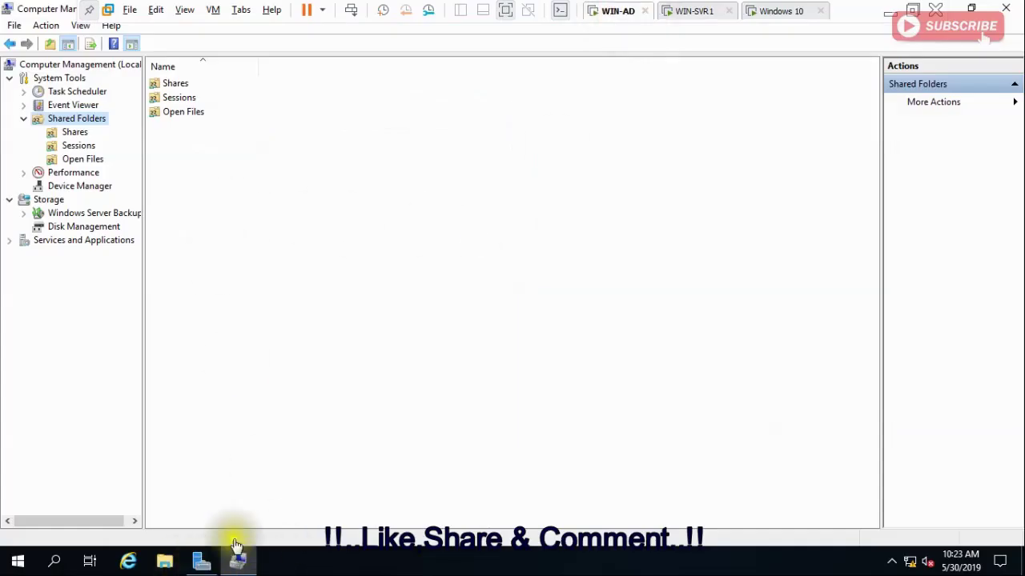
{"action": "key", "text": "super+r"}
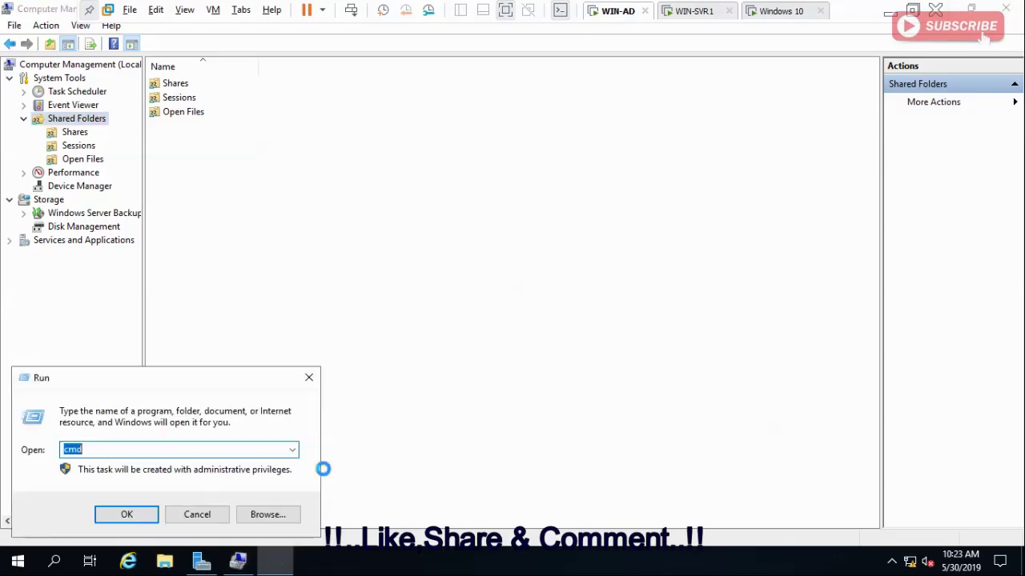
{"action": "key", "text": "Return"}
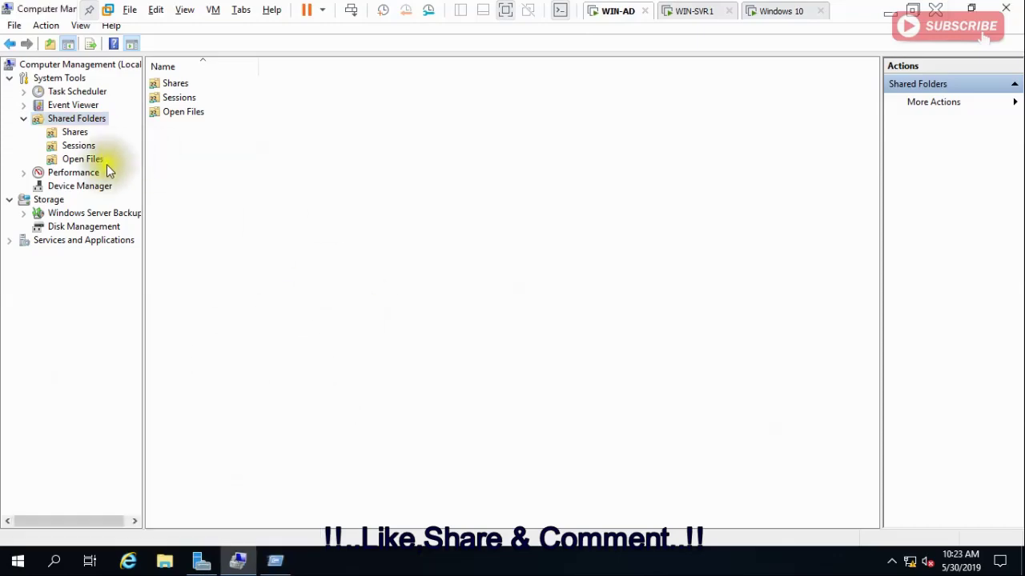
{"action": "key", "text": "super+r"}
{"action": "key", "text": "Return"}
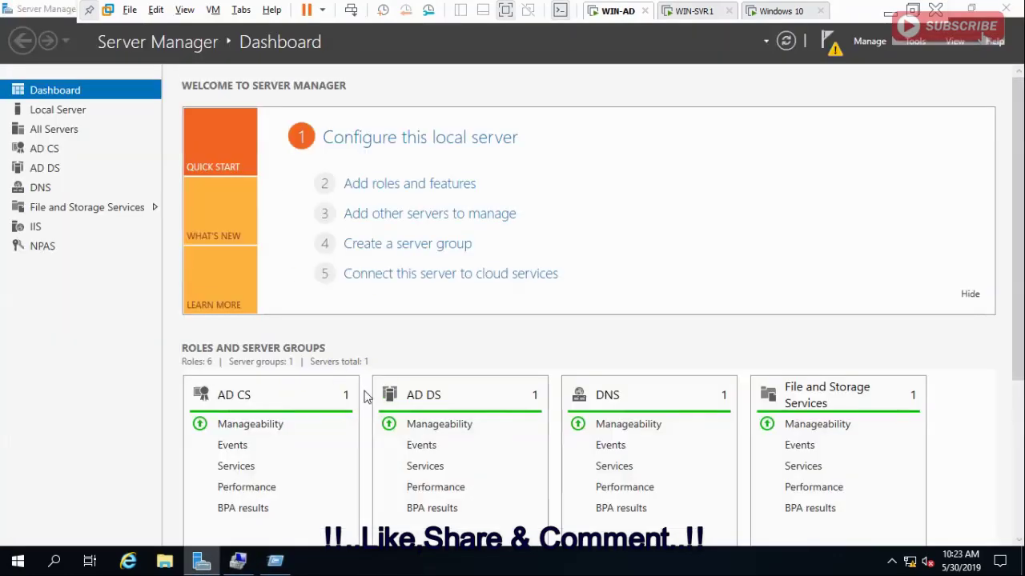
{"action": "left_click", "coordinate": [156, 294]}
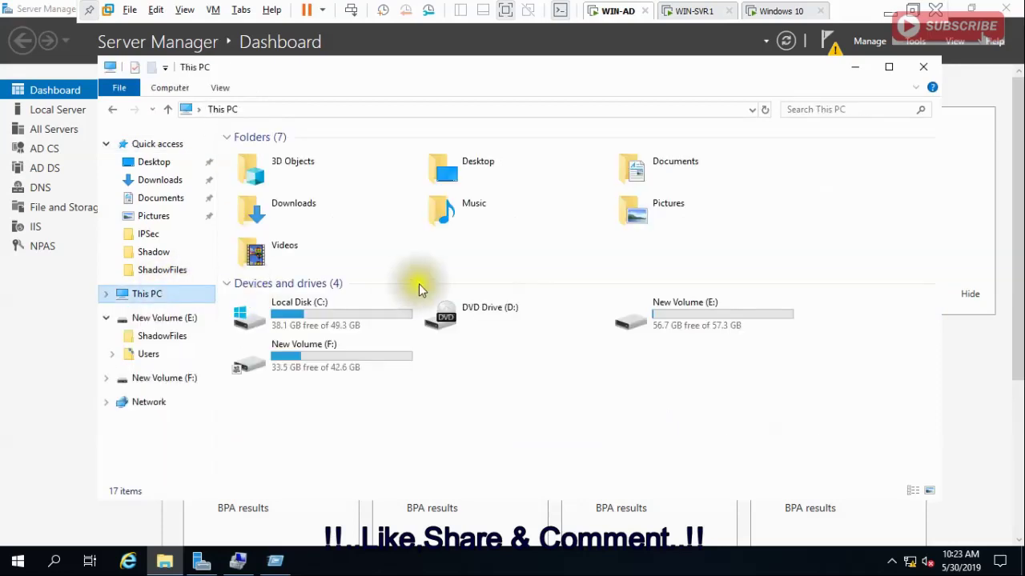
{"action": "left_click", "coordinate": [333, 350]}
{"action": "double_click", "coordinate": [333, 351]}
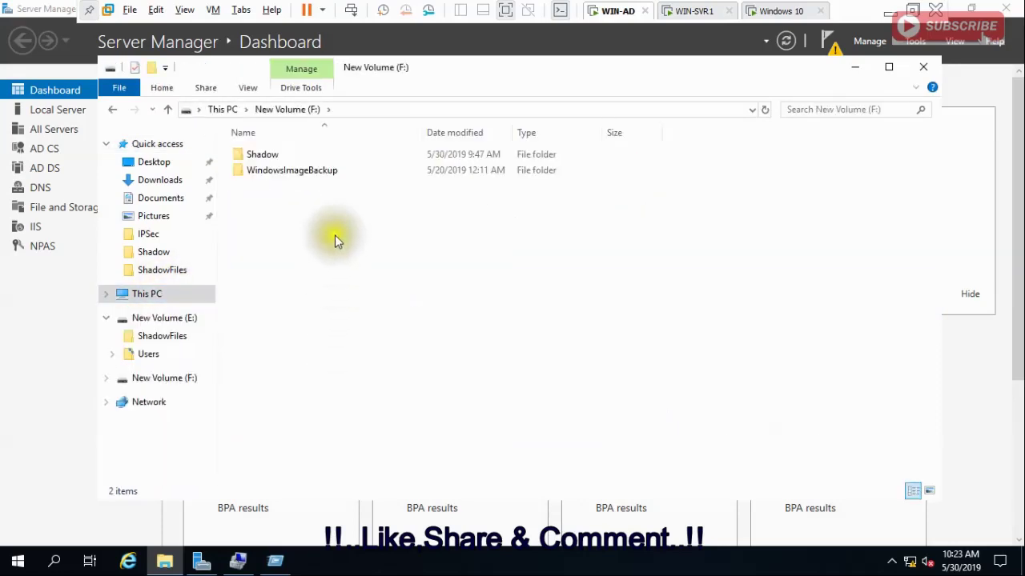
Step: Stop sharing the Shadow folder through its advanced sharing settings, disconnecting the connected users, and close its properties
{"action": "left_click", "coordinate": [270, 158]}
{"action": "right_click", "coordinate": [270, 159]}
{"action": "left_click", "coordinate": [393, 405]}
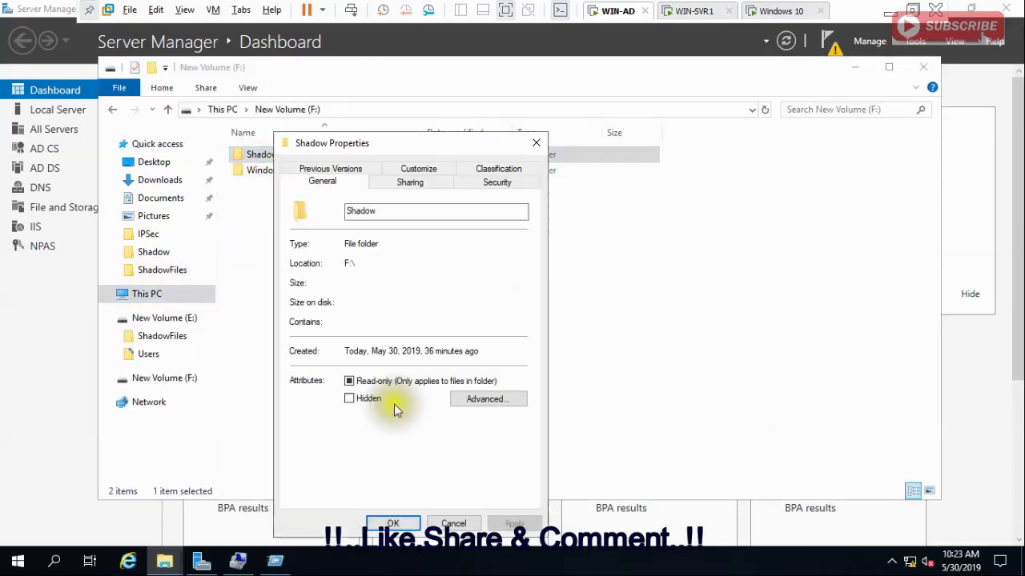
{"action": "left_click", "coordinate": [410, 186]}
{"action": "left_click", "coordinate": [344, 361]}
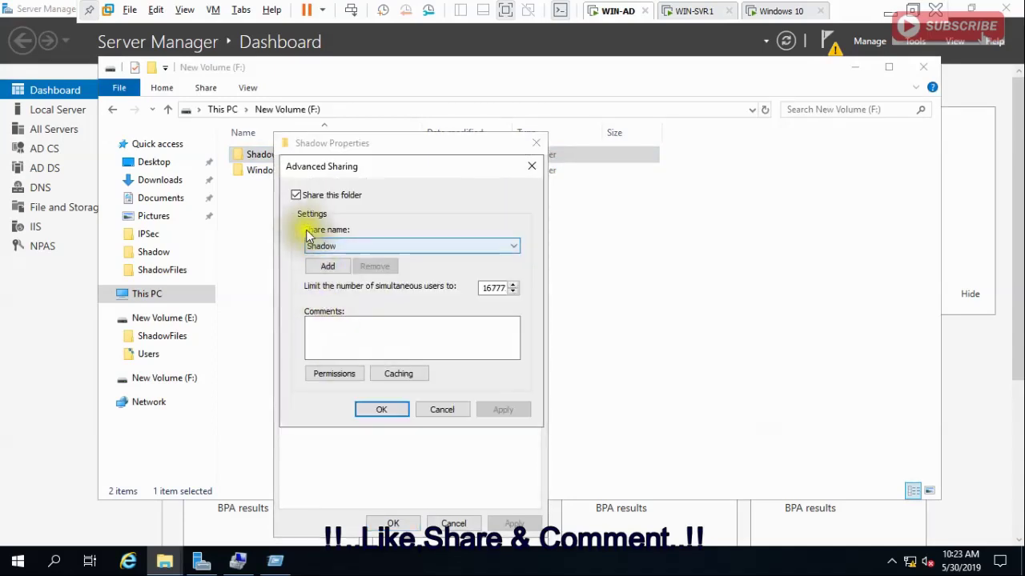
{"action": "left_click", "coordinate": [296, 194]}
{"action": "left_click", "coordinate": [480, 409]}
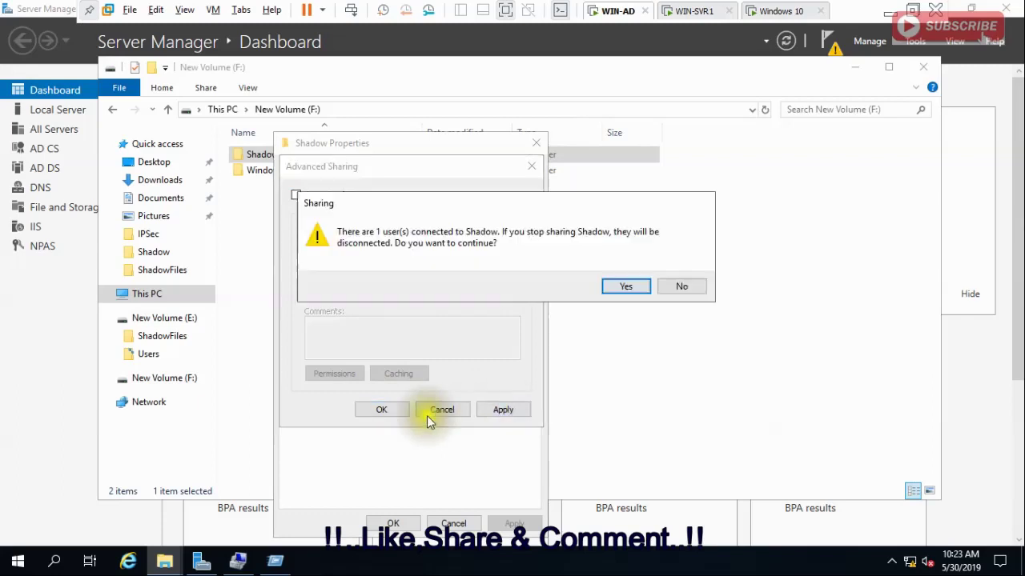
{"action": "left_click", "coordinate": [615, 289]}
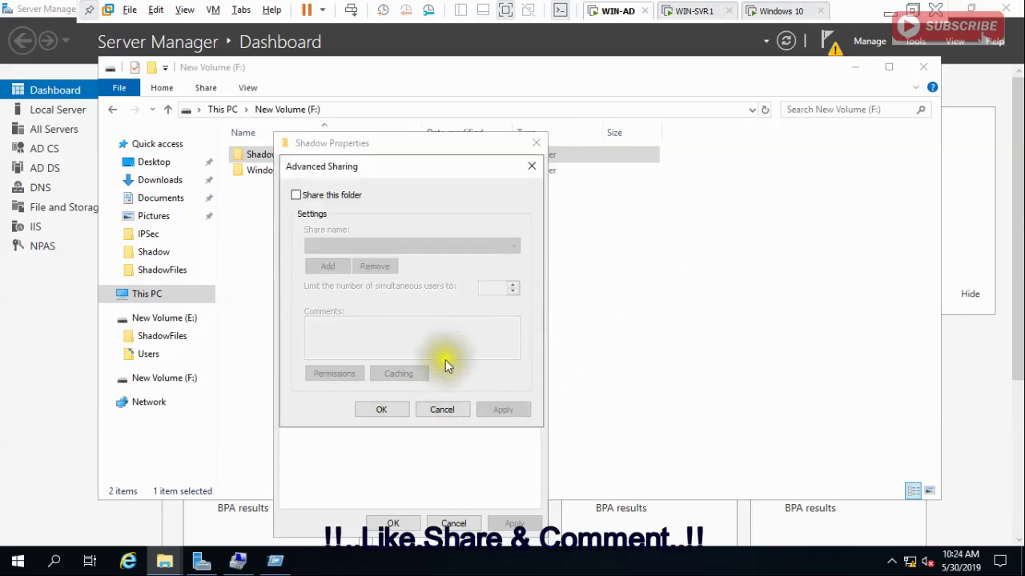
{"action": "left_click", "coordinate": [382, 410]}
{"action": "left_click", "coordinate": [392, 523]}
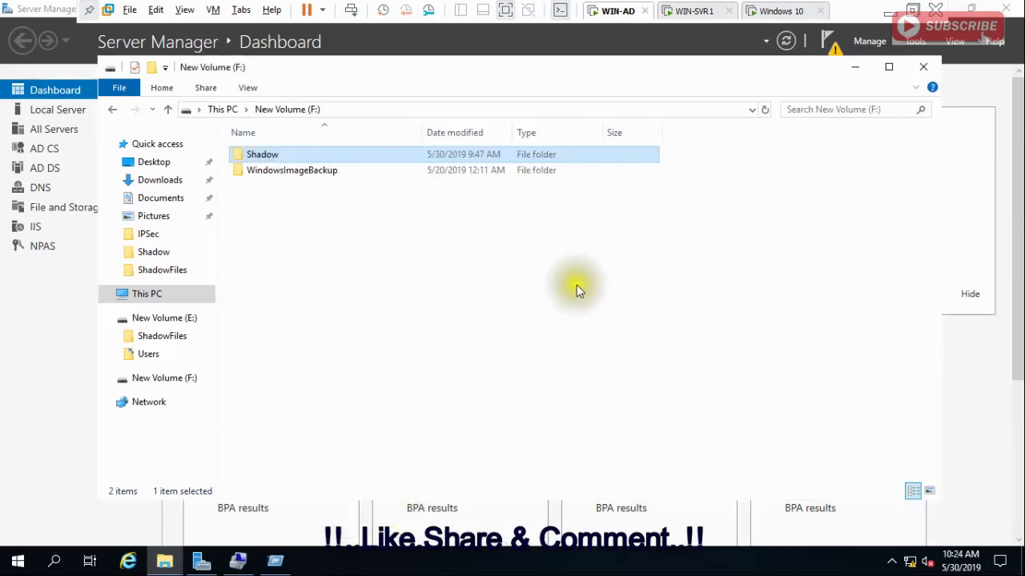
Step: Return to the Windows 10 machine, retry the pending restore of the Shadow folder, and close its properties
{"action": "left_click", "coordinate": [782, 12]}
{"action": "left_click", "coordinate": [390, 233]}
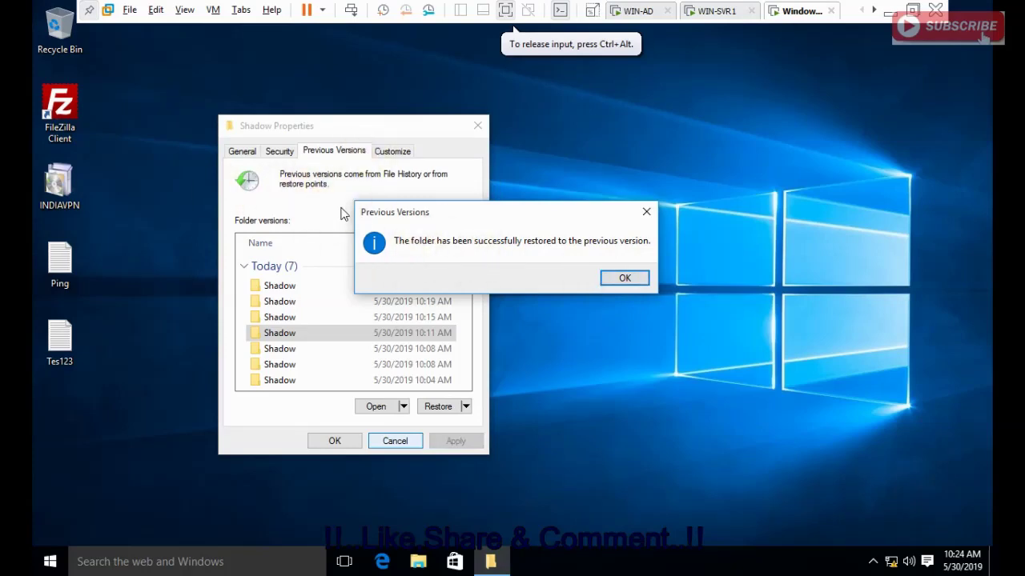
{"action": "left_click", "coordinate": [623, 280]}
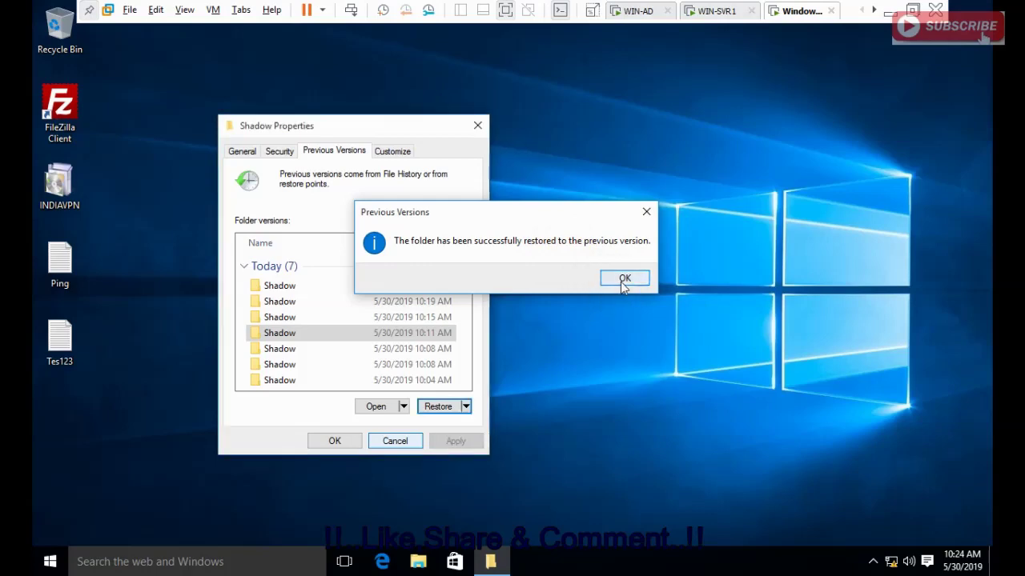
{"action": "left_click", "coordinate": [417, 440]}
{"action": "left_click", "coordinate": [454, 398]}
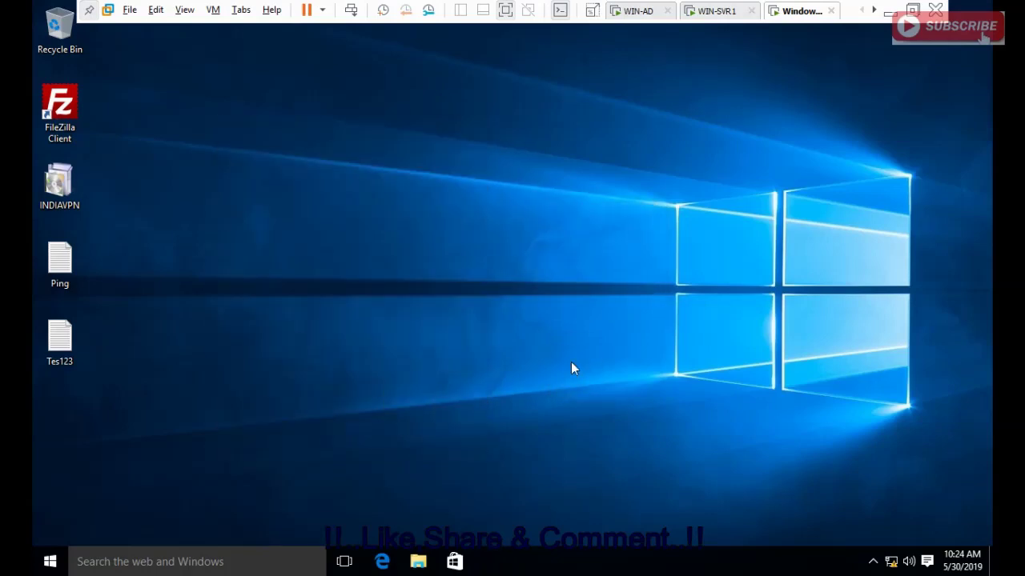
Step: Reopen the network share f on 192.168.0.254 and select the Shadow folder
{"action": "key", "text": "super+r"}
{"action": "key", "text": "Return"}
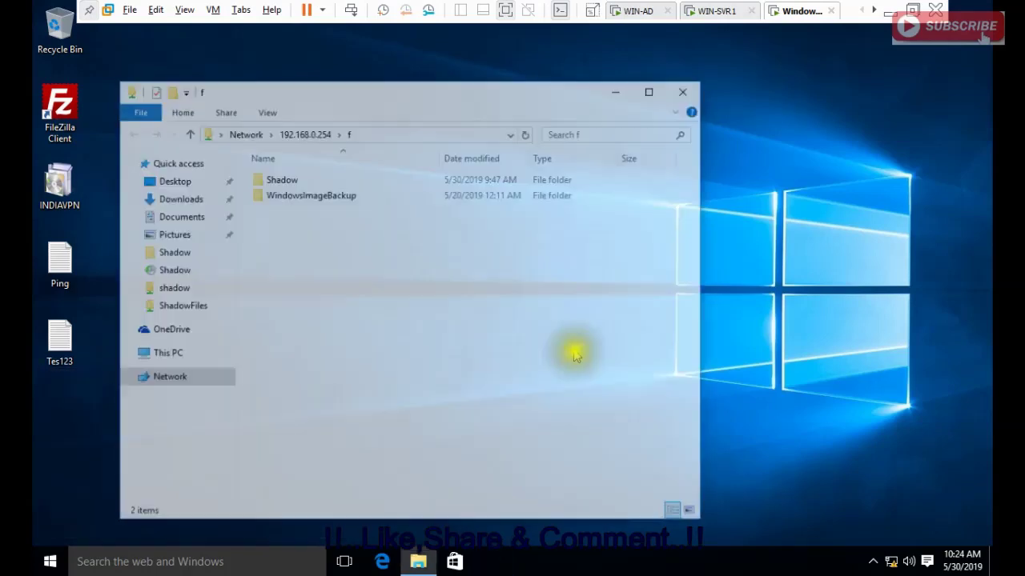
{"action": "left_click", "coordinate": [281, 184]}
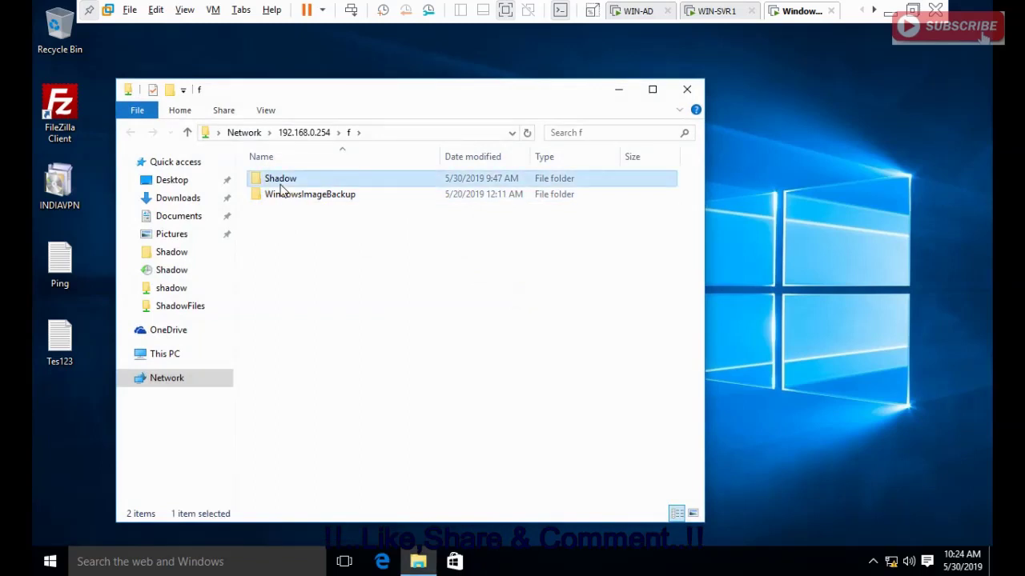
{"action": "right_click", "coordinate": [281, 185]}
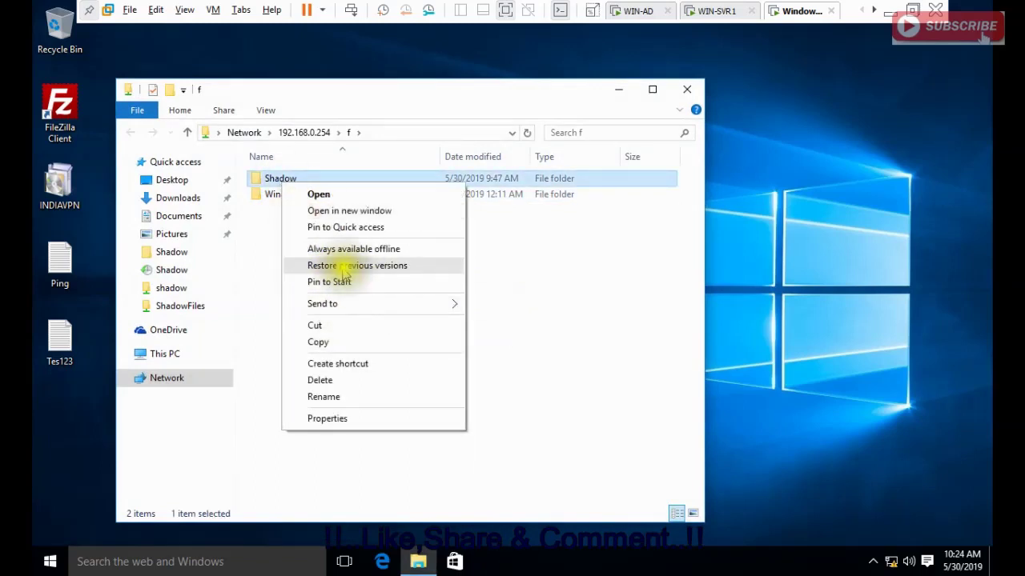
{"action": "key", "text": "Escape"}
Step: Switch to WIN-AD and examine the contents of the ShadowTest text file in the Shadow folder, then close it
{"action": "left_click", "coordinate": [637, 10]}
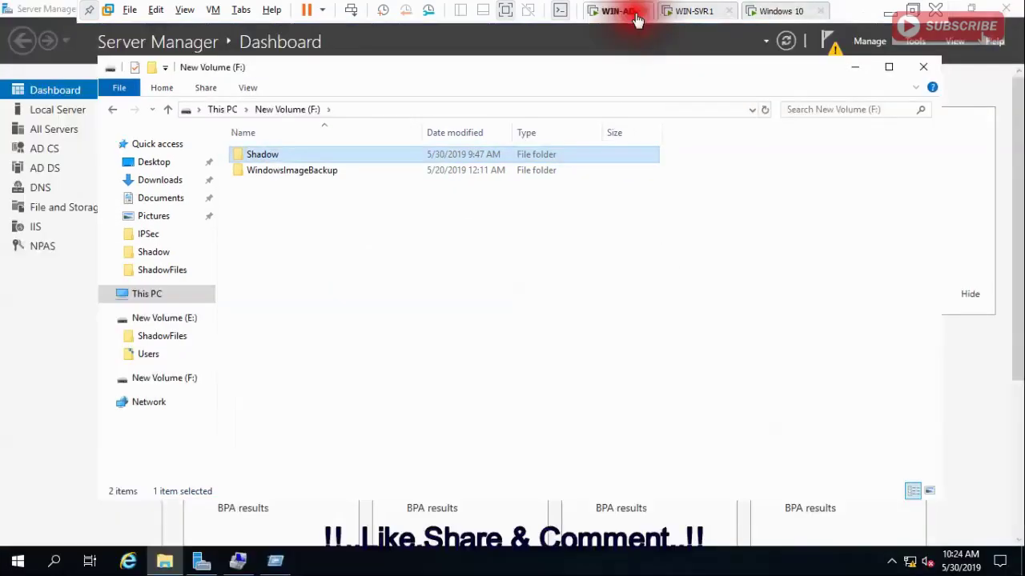
{"action": "double_click", "coordinate": [261, 153]}
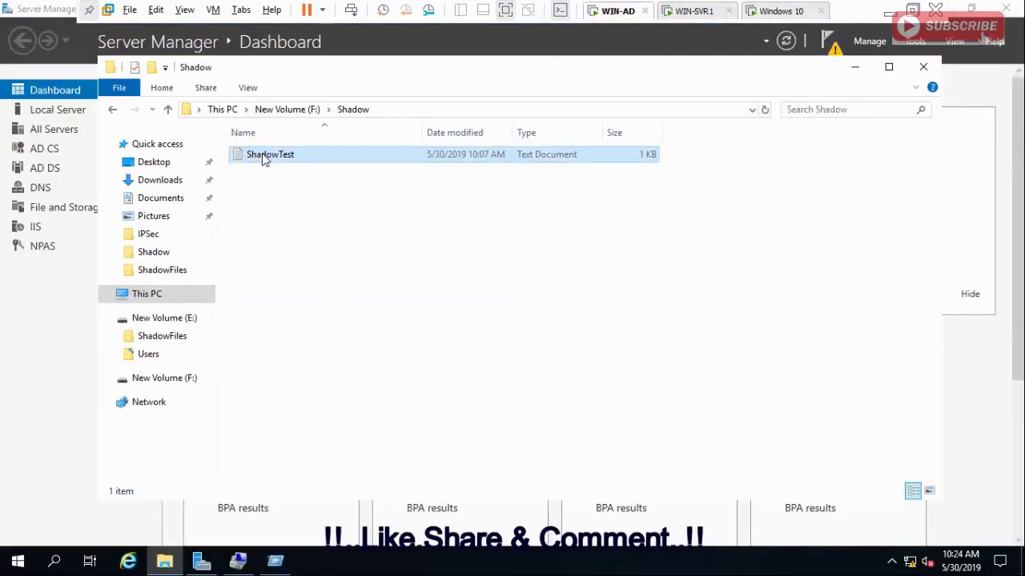
{"action": "left_click", "coordinate": [246, 160]}
{"action": "double_click", "coordinate": [256, 162]}
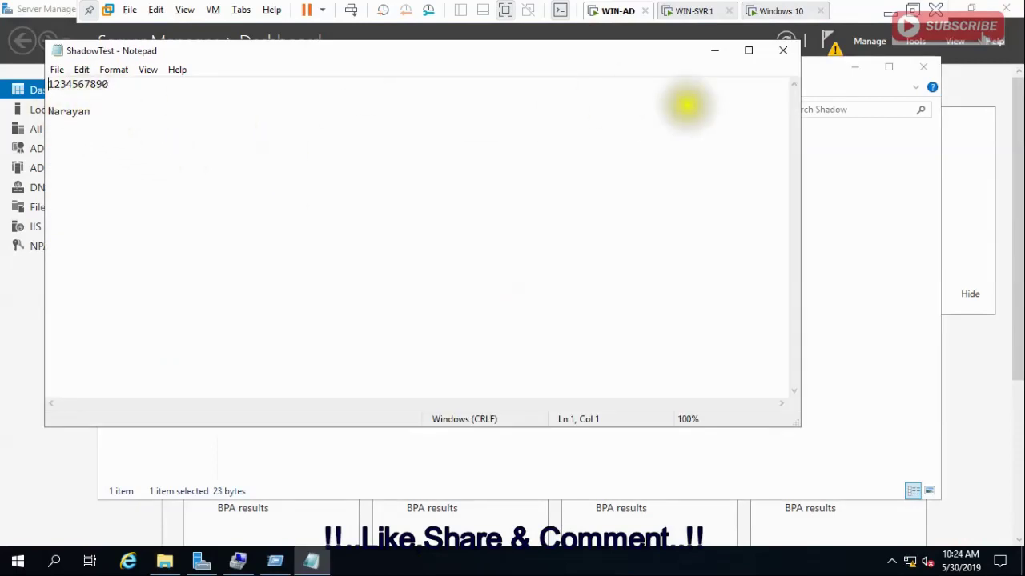
{"action": "left_click", "coordinate": [778, 55]}
Step: Return to the Windows 10 machine and display the previous versions of the Shadow folder on the network share f
{"action": "left_click", "coordinate": [780, 10]}
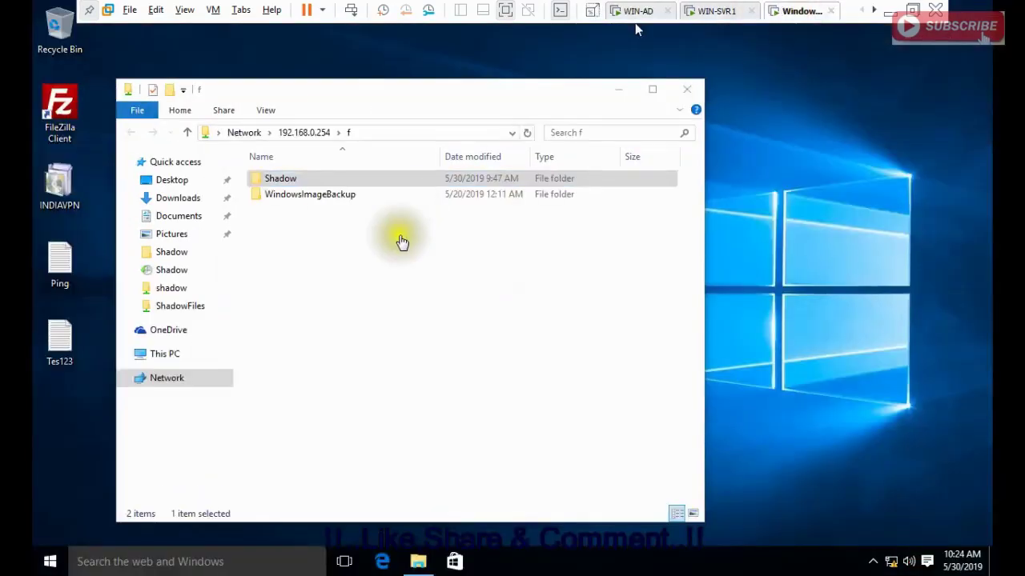
{"action": "left_click", "coordinate": [280, 180]}
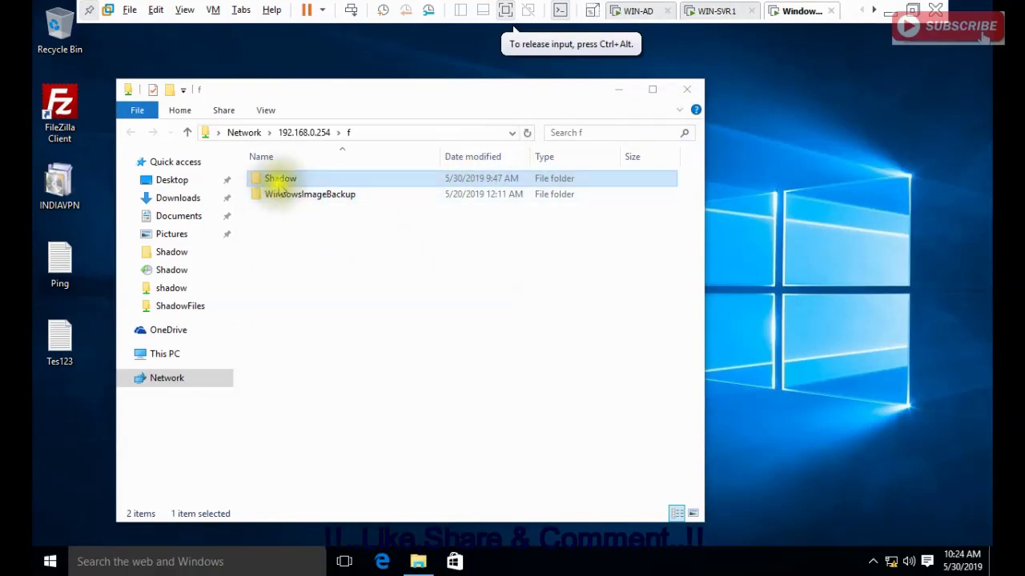
{"action": "right_click", "coordinate": [280, 185]}
{"action": "left_click", "coordinate": [359, 421]}
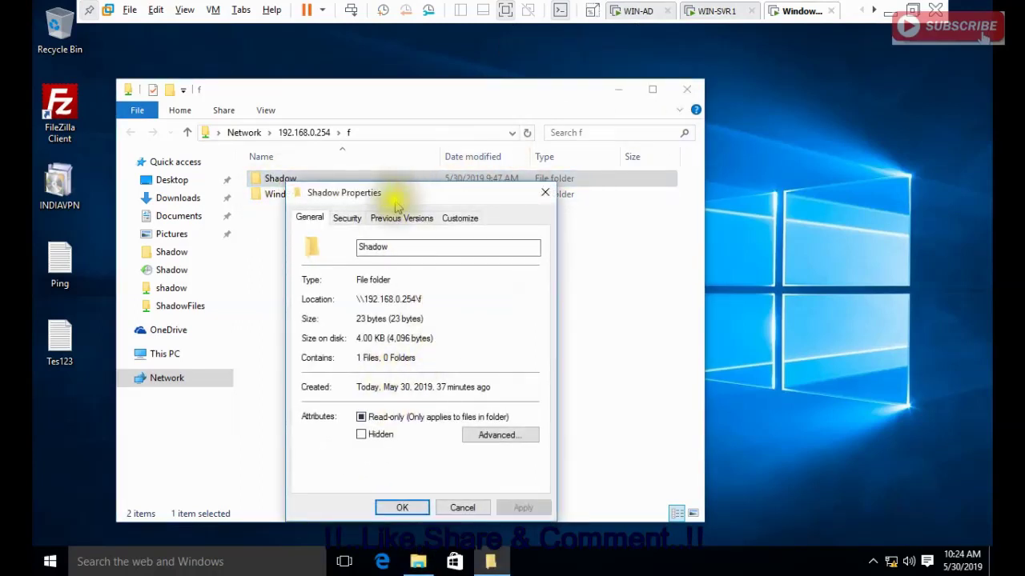
{"action": "left_click", "coordinate": [385, 220]}
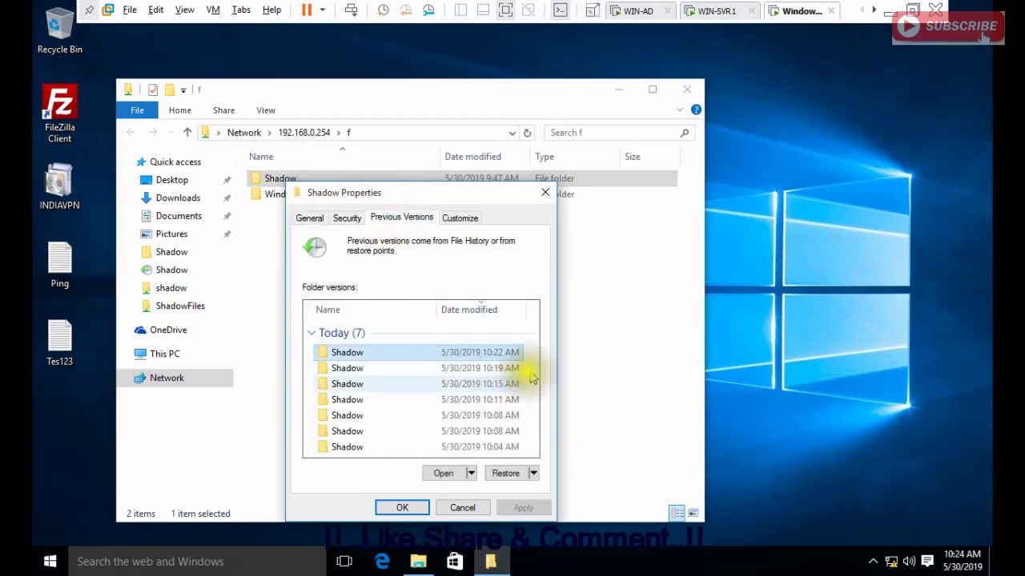
Step: Restore the Shadow folder to its 5/30/2019 10:04 AM version and close its properties
{"action": "left_click", "coordinate": [452, 449]}
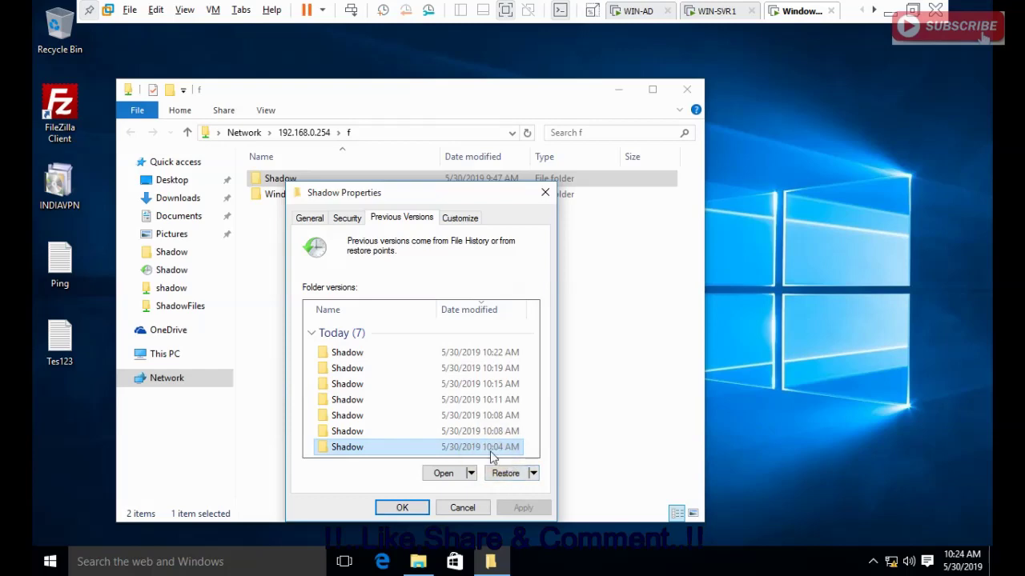
{"action": "left_click", "coordinate": [505, 473]}
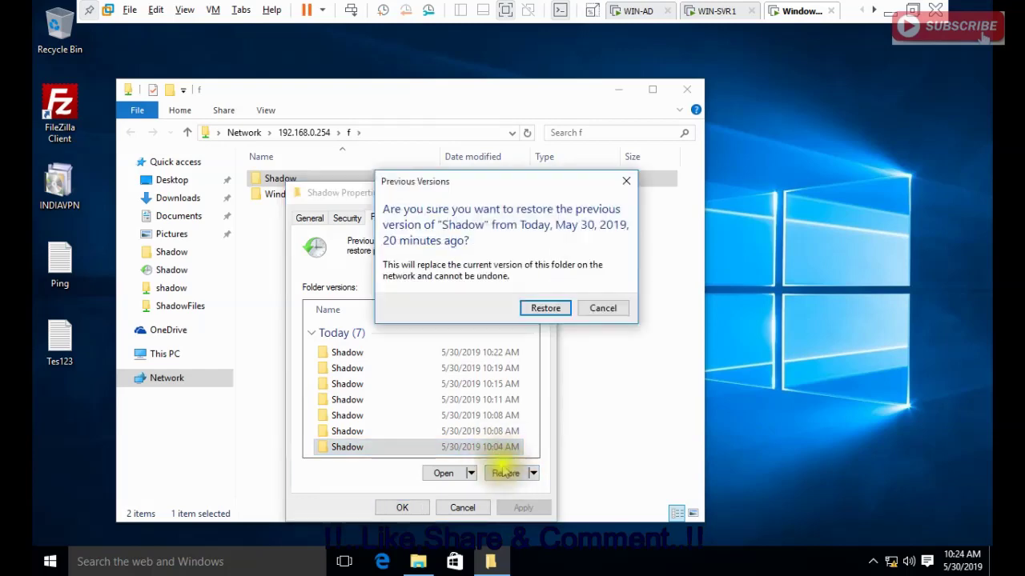
{"action": "left_click", "coordinate": [545, 309]}
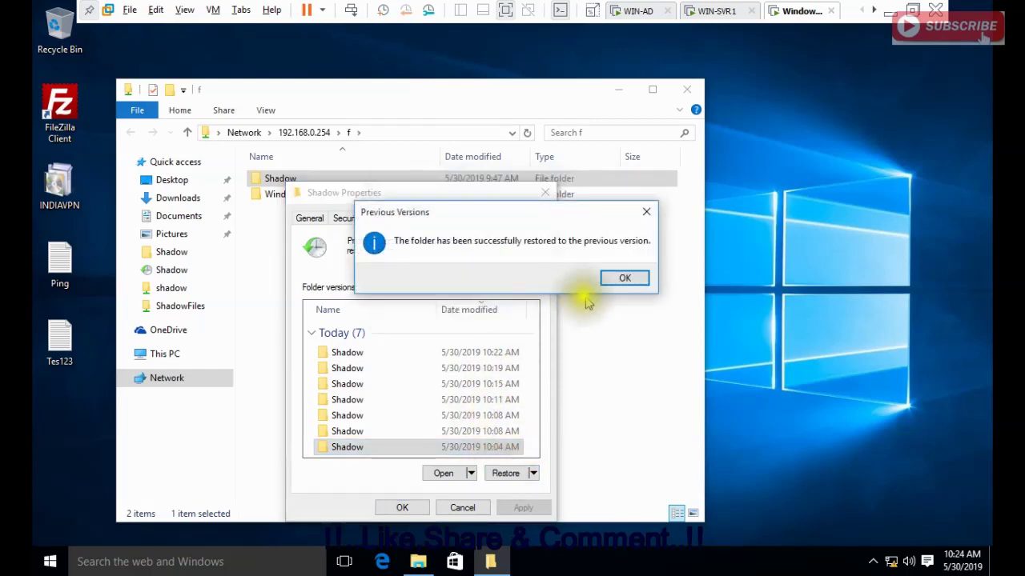
{"action": "left_click", "coordinate": [606, 288]}
{"action": "left_click", "coordinate": [403, 508]}
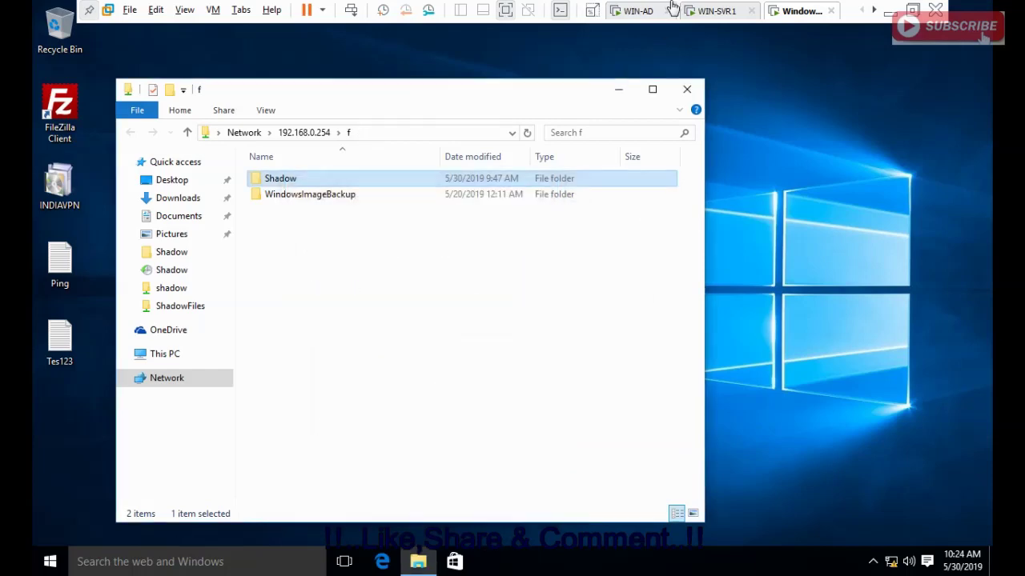
Step: Switch to WIN-AD, refresh the Shadow folder, check the contents of the restored ShadowTest file, and close the file and folder window
{"action": "left_click", "coordinate": [638, 11]}
{"action": "right_click", "coordinate": [343, 219]}
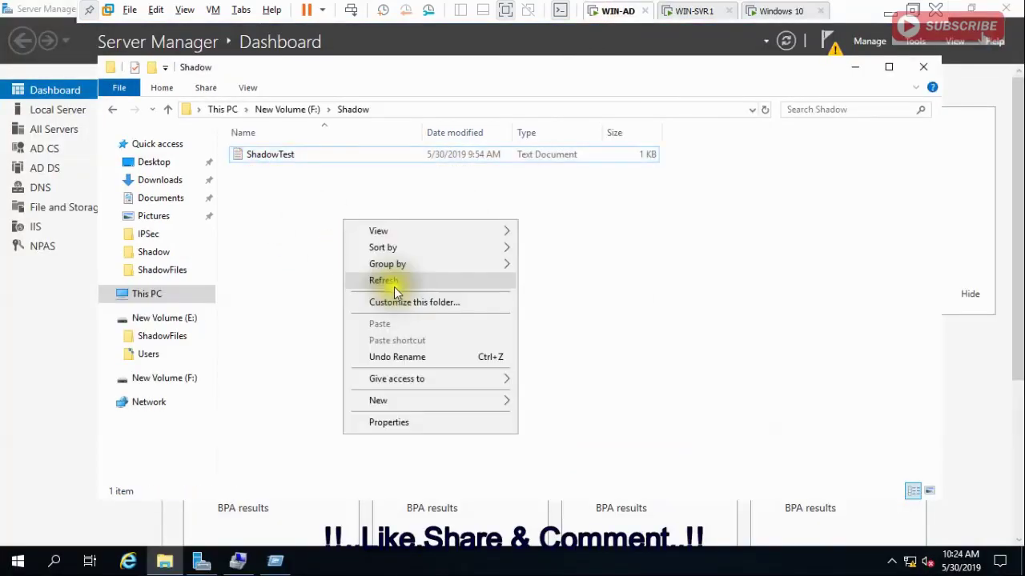
{"action": "left_click", "coordinate": [409, 280]}
{"action": "double_click", "coordinate": [267, 157]}
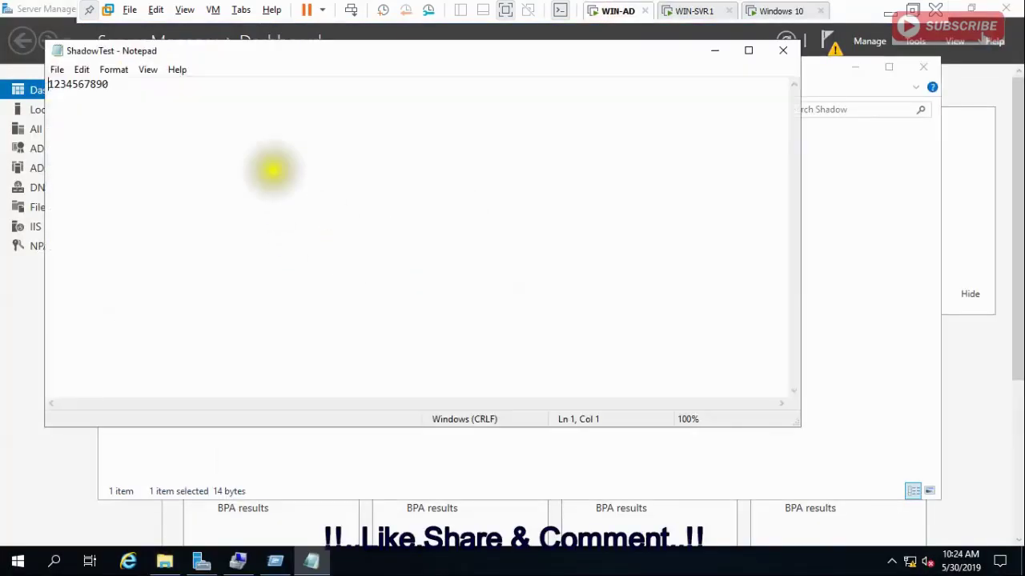
{"action": "left_click", "coordinate": [783, 51]}
{"action": "left_click", "coordinate": [923, 69]}
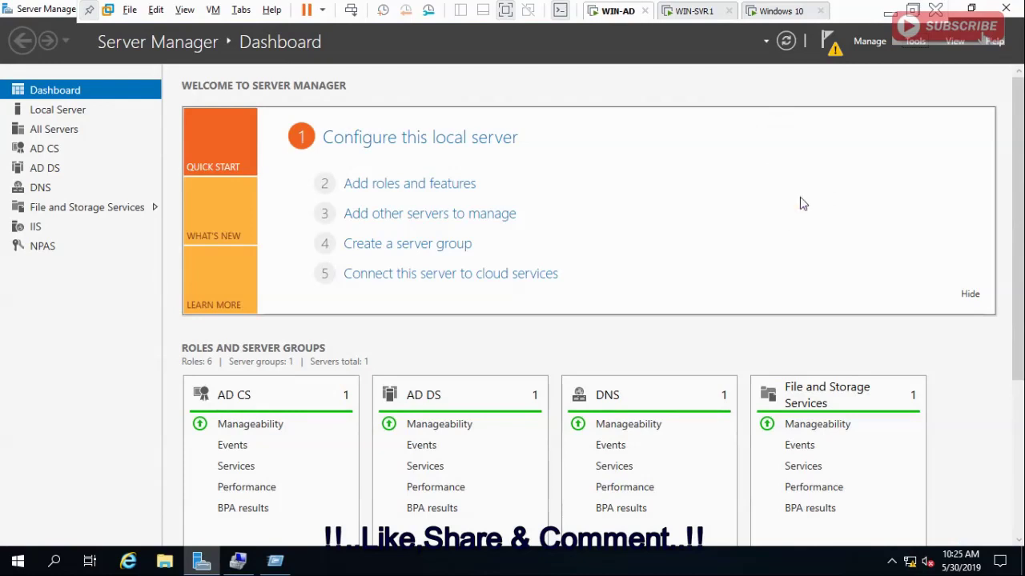
{"action": "left_click", "coordinate": [751, 185]}
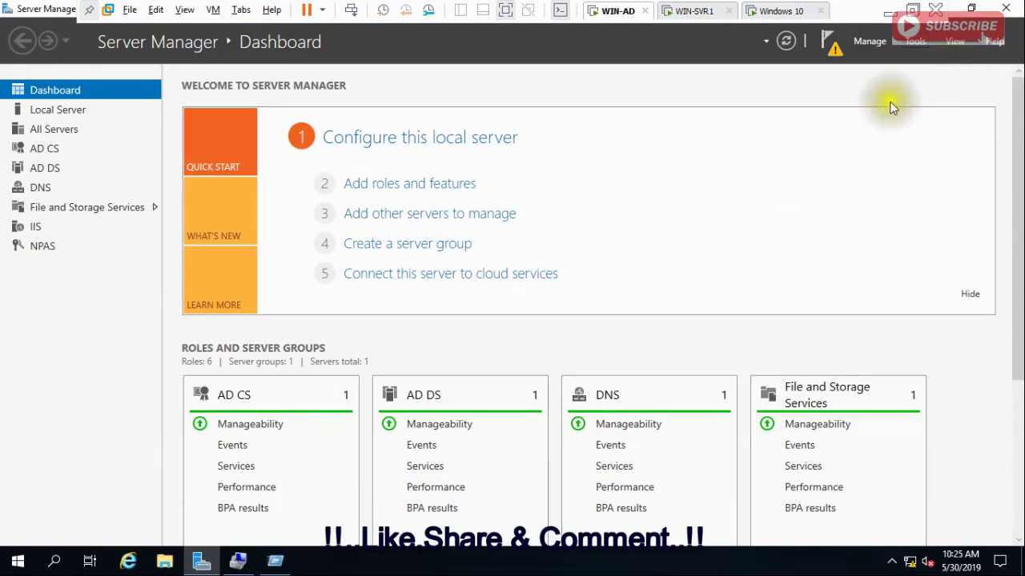